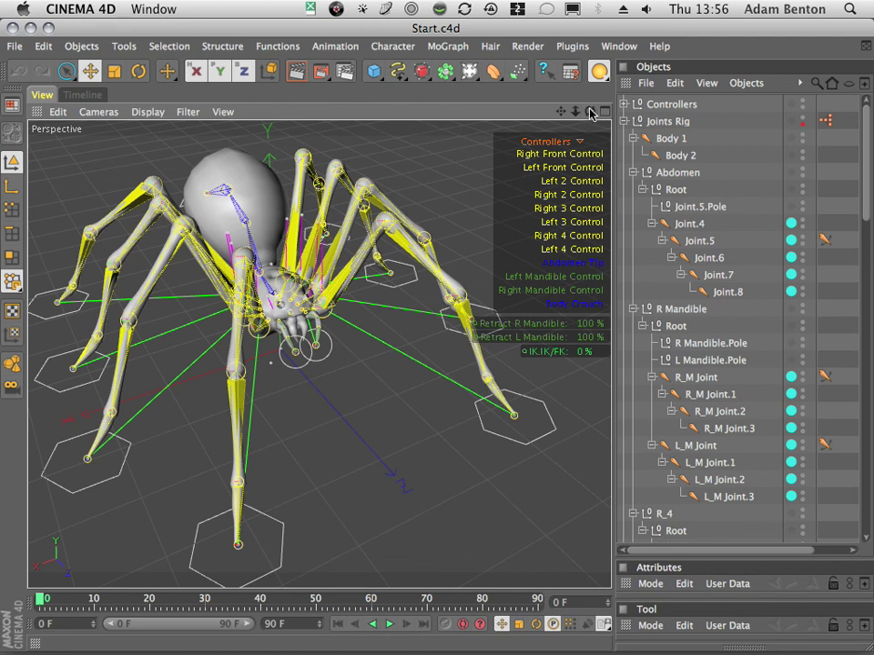
# Hide the Joints Rig in the viewport and display the spider with shading lines to examine its mesh around the head and legs.
pyautogui.moveTo(592, 114); pyautogui.dragTo(552, 55)
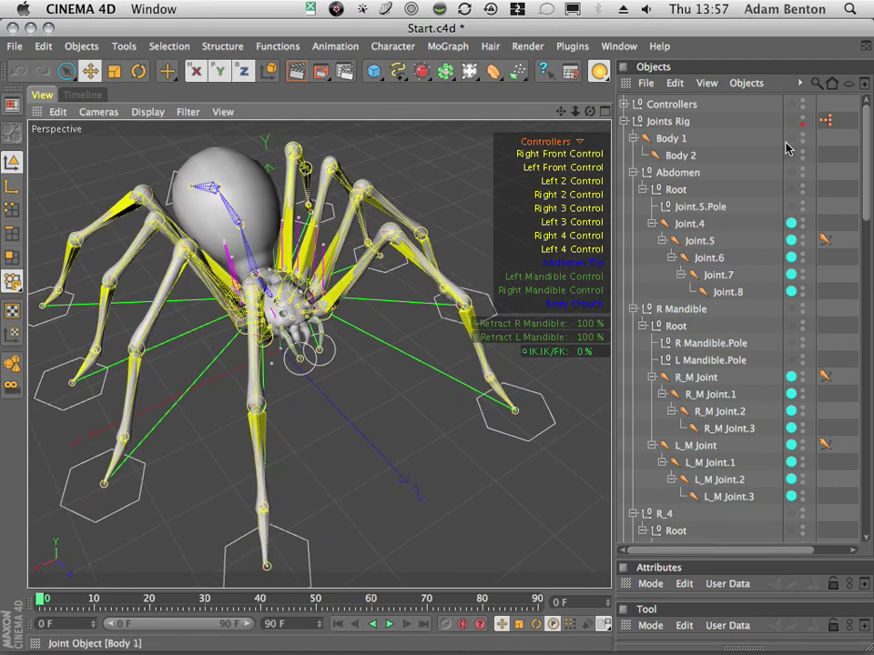
pyautogui.click(802, 119)
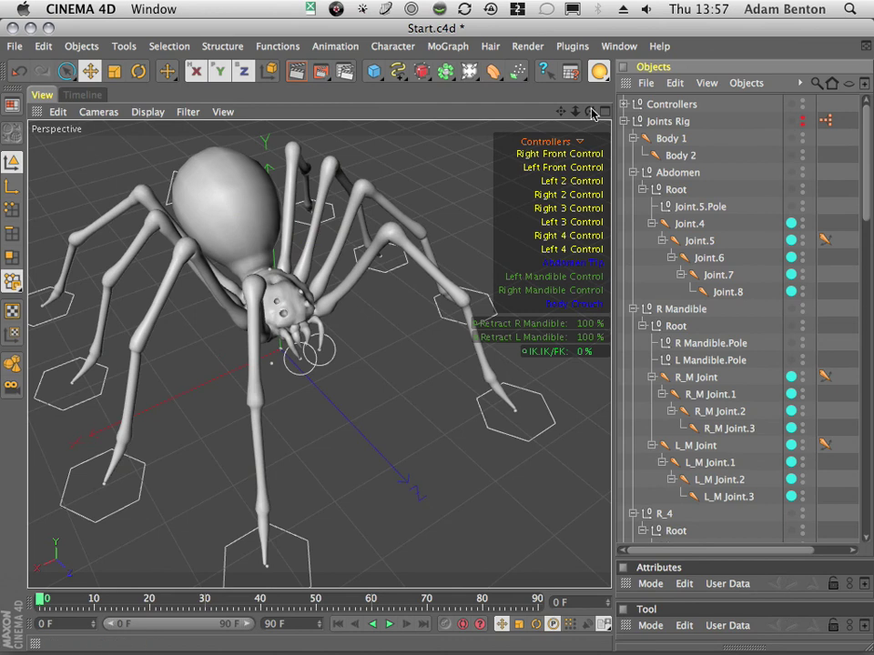
pyautogui.moveTo(576, 113); pyautogui.dragTo(853, 101)
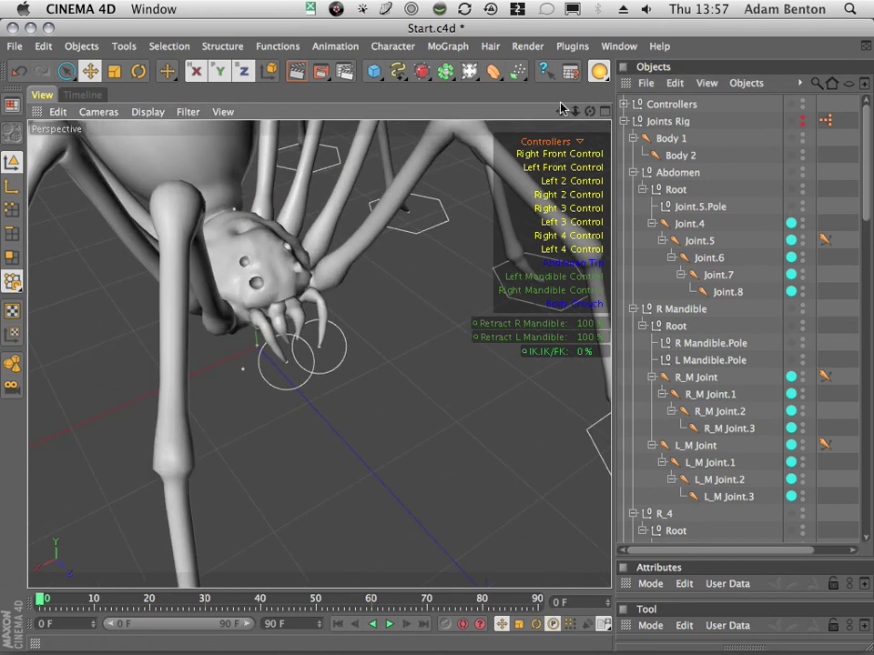
pyautogui.moveTo(599, 71); pyautogui.dragTo(715, 87)
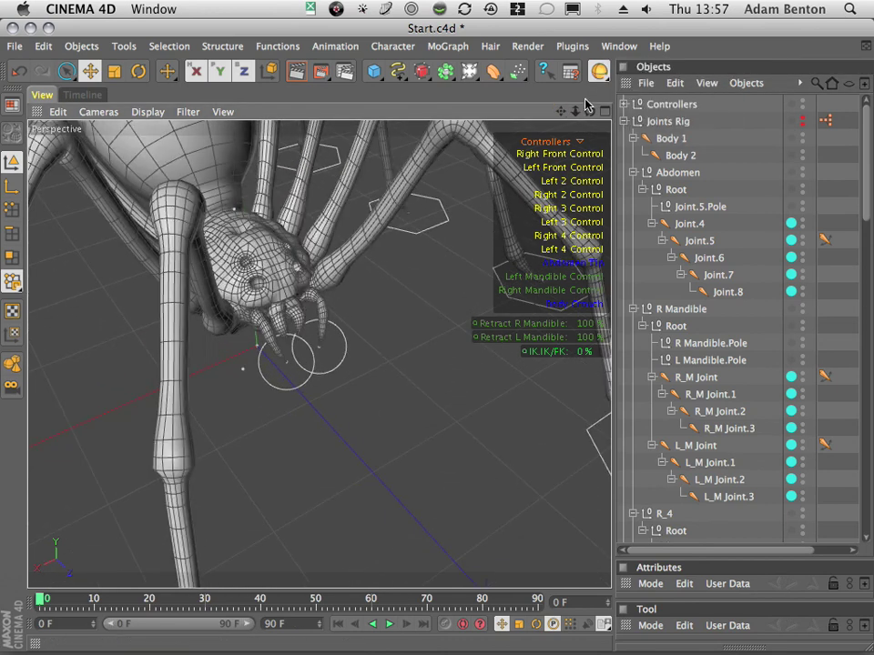
pyautogui.moveTo(589, 110); pyautogui.dragTo(455, 178)
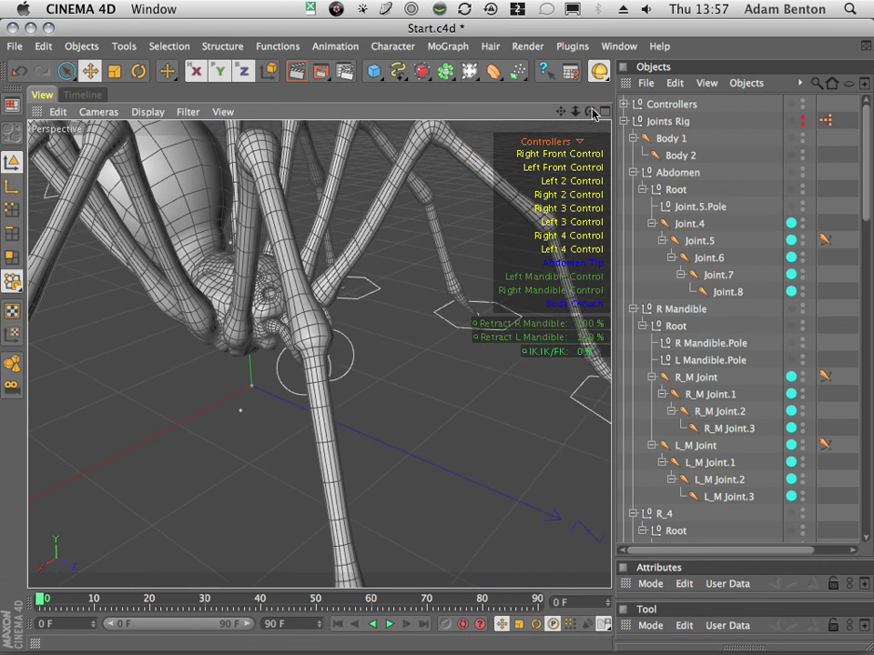
pyautogui.moveTo(593, 113); pyautogui.dragTo(668, 128)
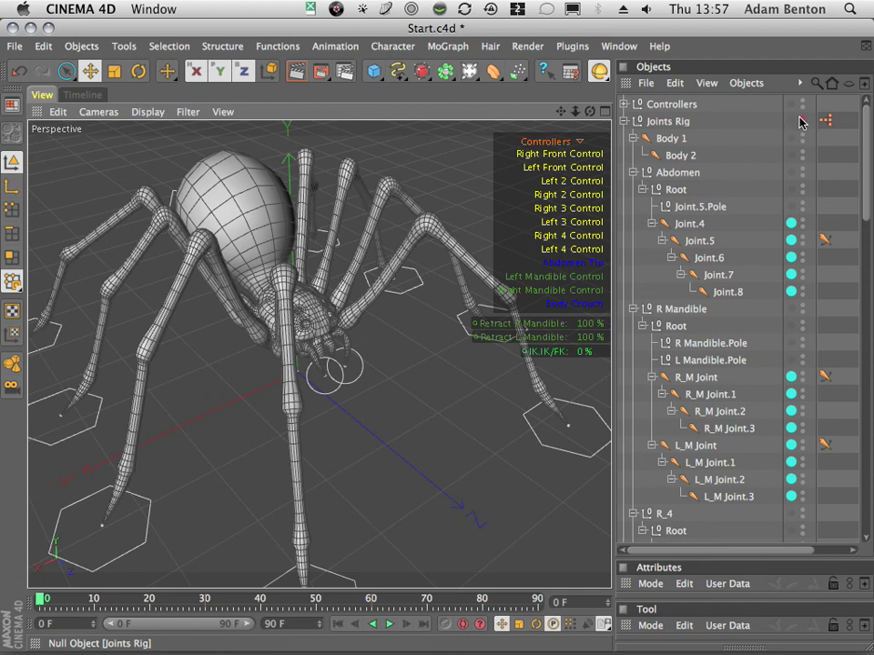
# Return the viewport to plain shading without lines and make the Joints Rig visible again.
pyautogui.moveTo(599, 71)
pyautogui.mouseDown()
pyautogui.moveTo(658, 88)
pyautogui.moveTo(622, 87)
pyautogui.moveTo(636, 170)
pyautogui.moveTo(770, 289)
pyautogui.moveTo(856, 209)
pyautogui.moveTo(871, 173)
pyautogui.mouseUp()
pyautogui.click(802, 116)
pyautogui.moveTo(692, 288); pyautogui.dragTo(621, 98)
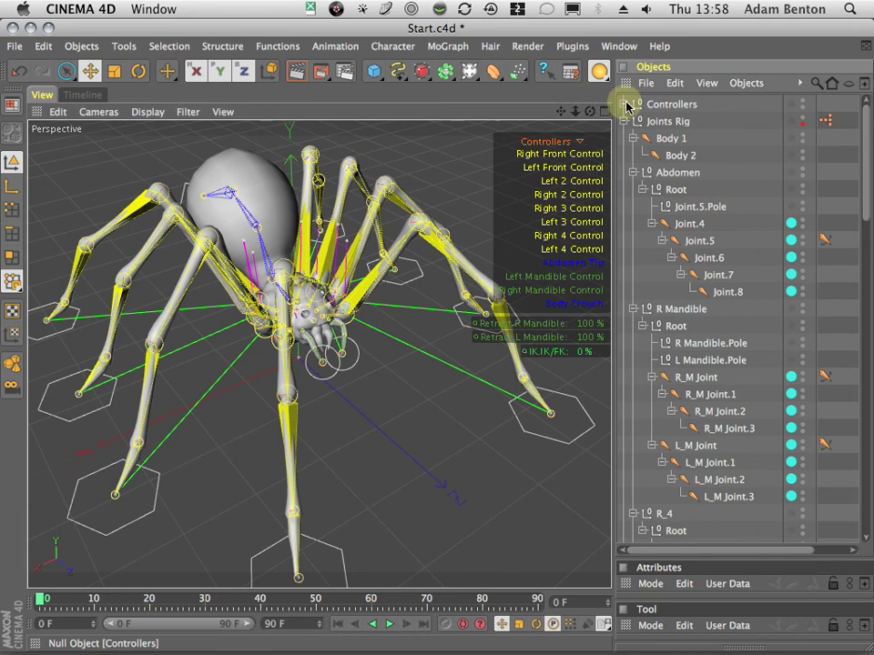
# Expand the Controllers group and select the leg controls in turn to examine which foot each one drives.
pyautogui.click(625, 104)
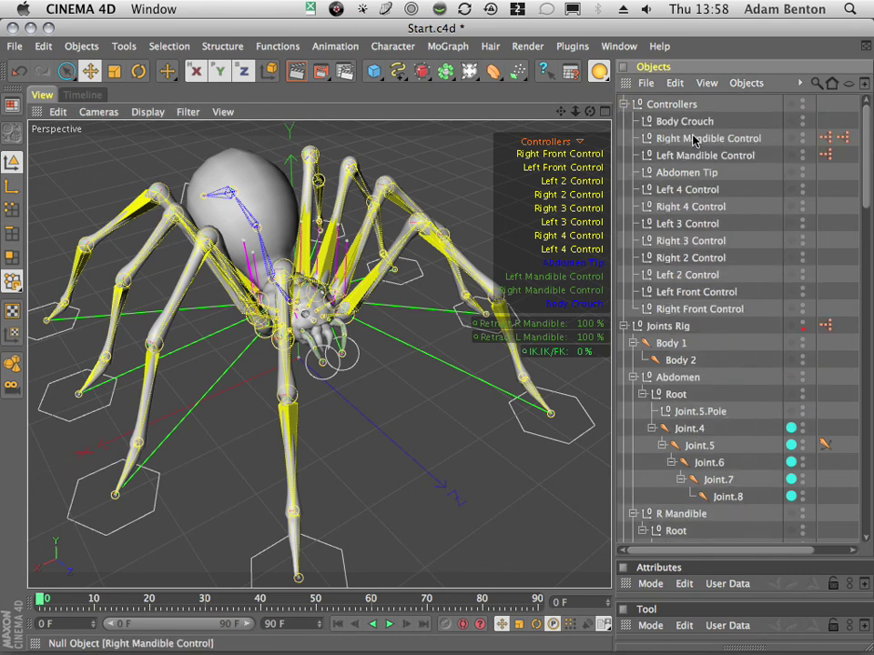
pyautogui.click(683, 191)
pyautogui.click(683, 207)
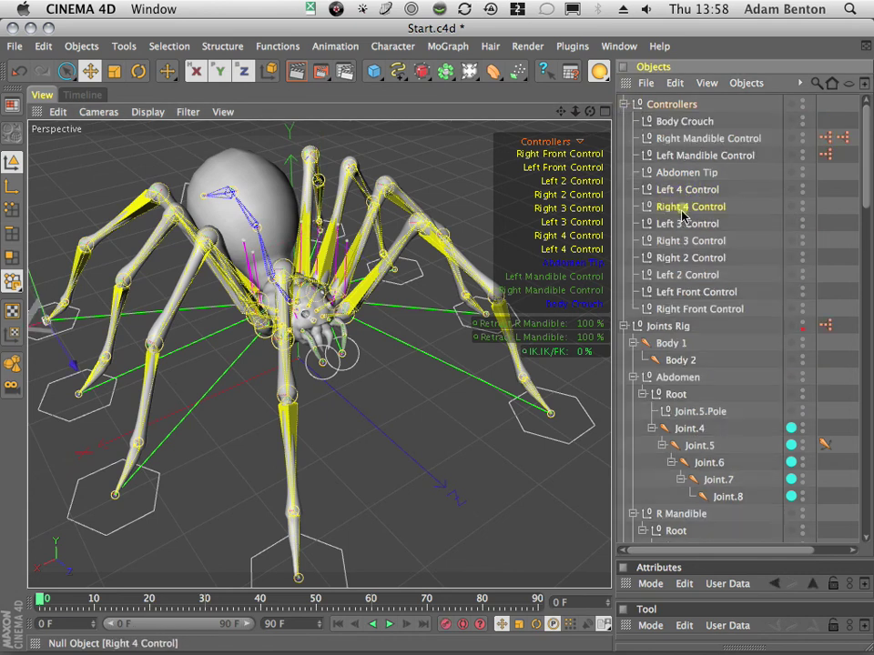
pyautogui.click(684, 224)
pyautogui.click(685, 241)
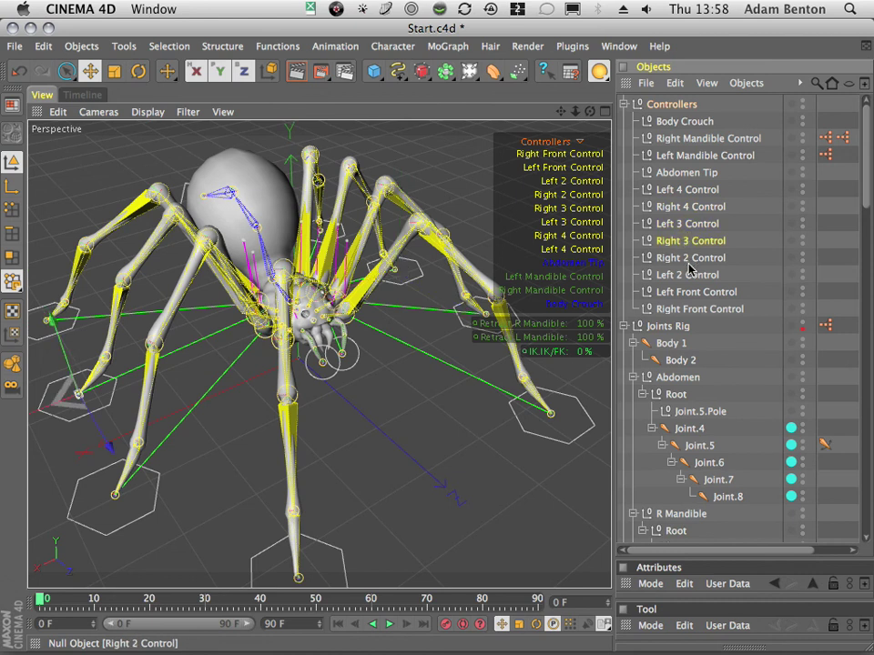
pyautogui.click(685, 275)
pyautogui.click(687, 292)
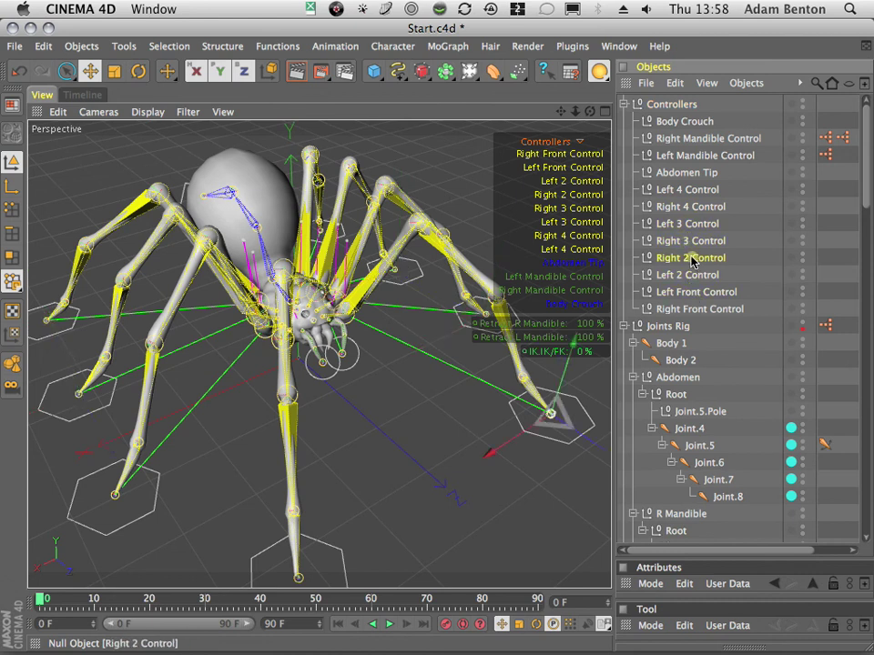
# Try moving the Right 2 Control inward to bend its leg, undo the move, and collapse the Controllers group.
pyautogui.moveTo(192, 500); pyautogui.dragTo(201, 474)
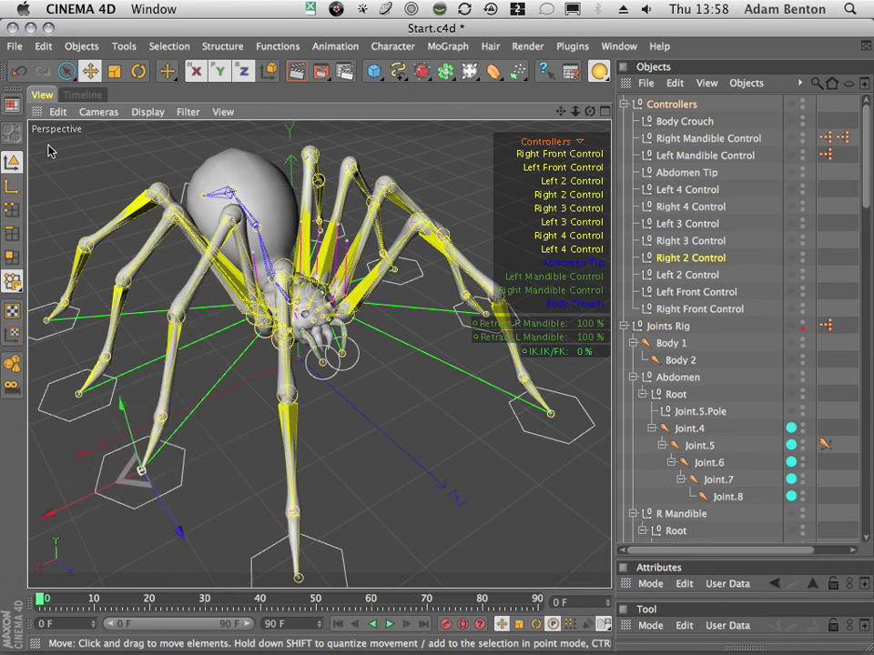
pyautogui.click(18, 70)
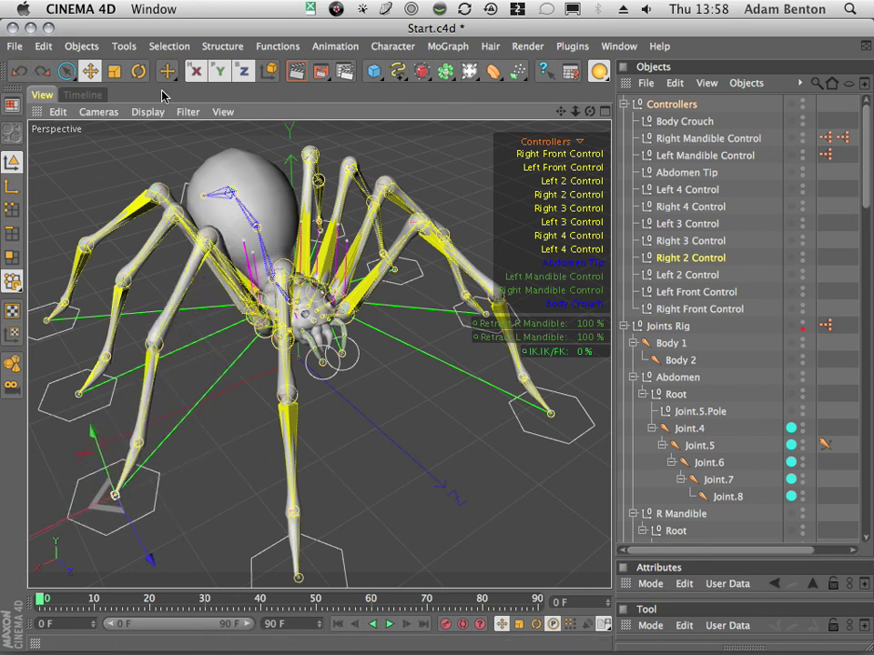
pyautogui.click(625, 104)
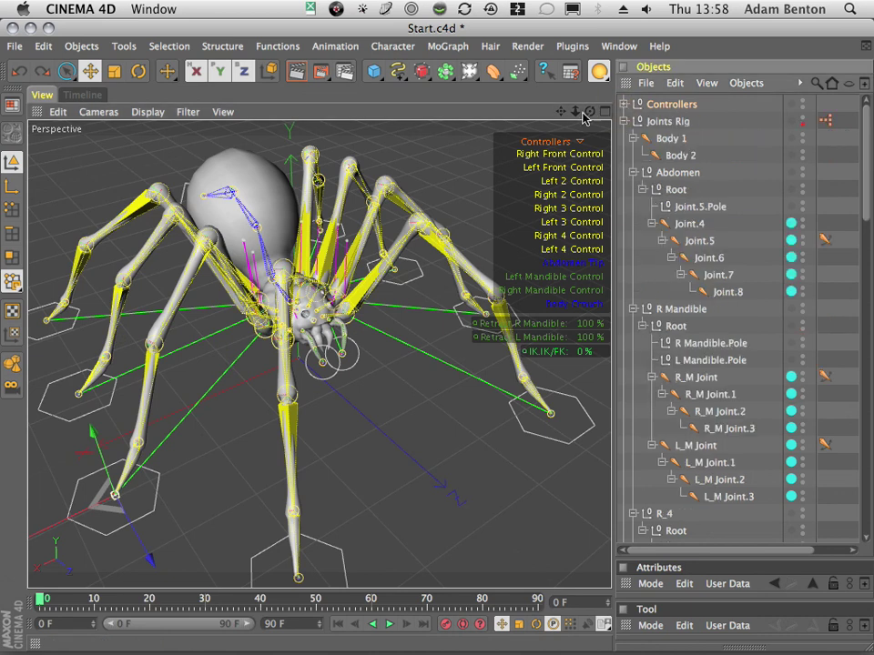
# Select the Right Front Control, try moving the front foot sideways, and undo the move.
pyautogui.click(575, 158)
pyautogui.moveTo(574, 112); pyautogui.dragTo(321, 184)
pyautogui.moveTo(449, 489); pyautogui.dragTo(494, 493)
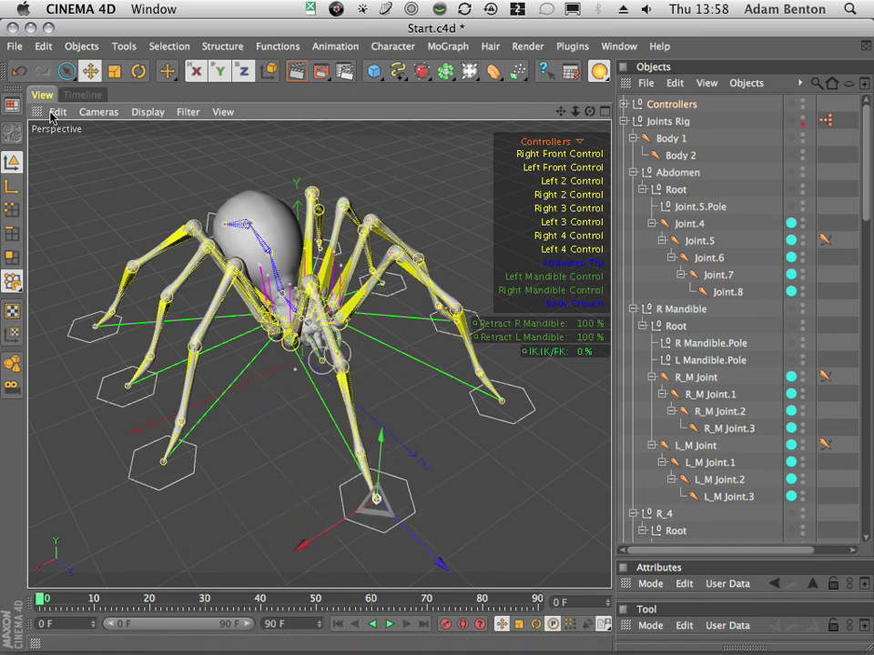
pyautogui.click(16, 75)
# Try moving the Left Front Control and again the Right Front Control, undoing each move.
pyautogui.click(507, 421)
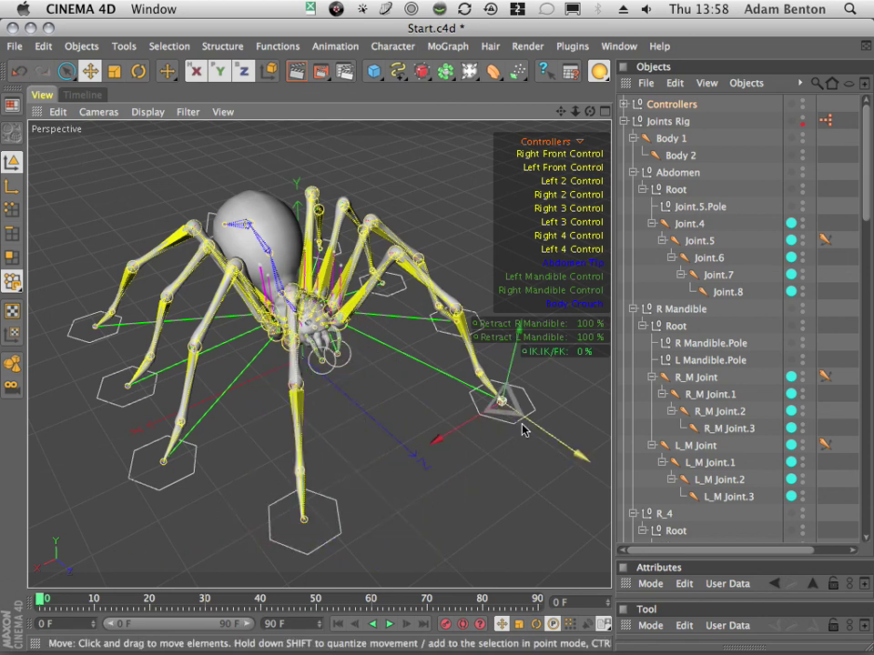
pyautogui.moveTo(560, 415); pyautogui.dragTo(585, 428)
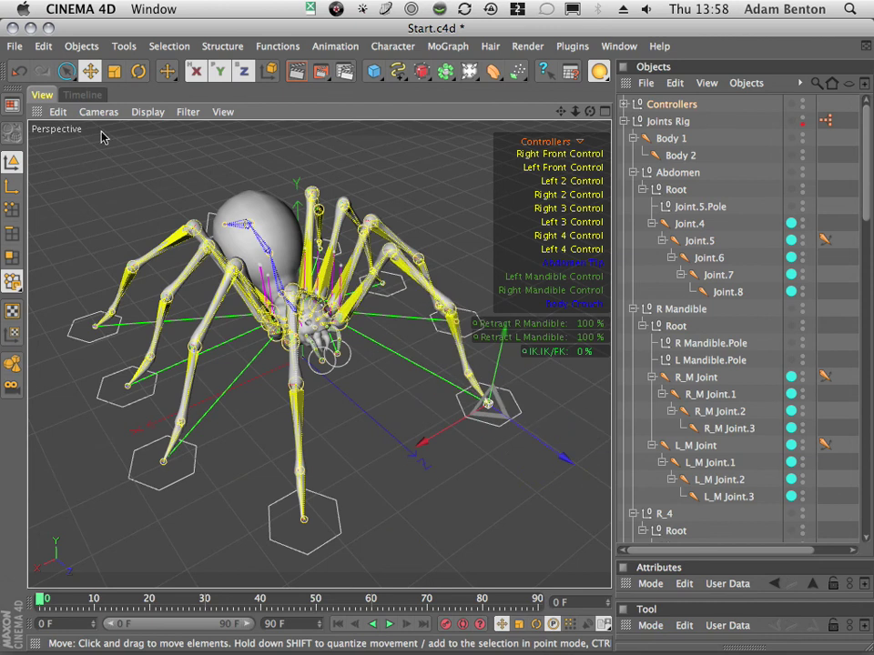
pyautogui.click(16, 74)
pyautogui.click(289, 549)
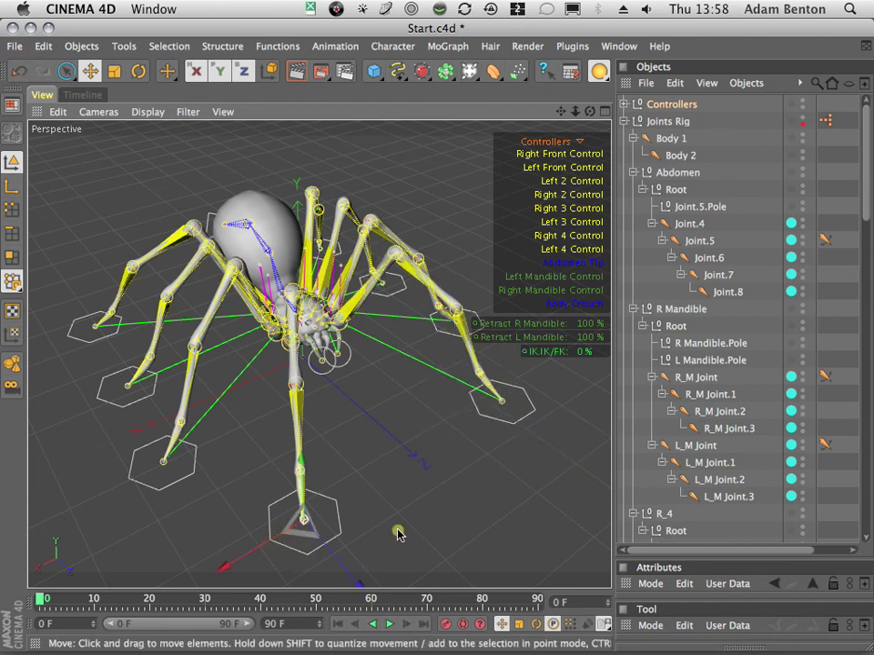
pyautogui.moveTo(398, 531); pyautogui.dragTo(420, 481)
pyautogui.click(18, 72)
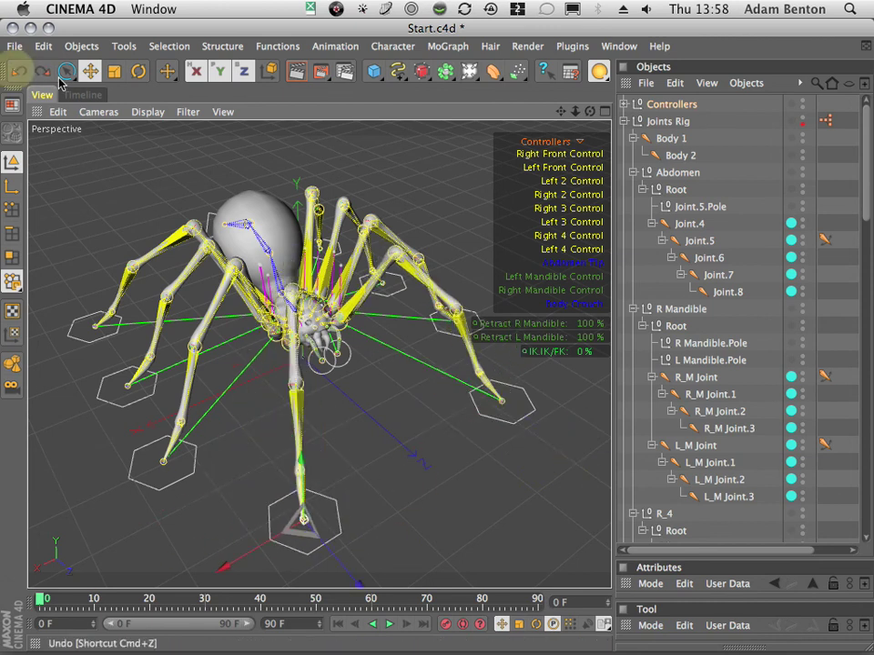
# Select the Abdomen Tip control, try moving it to swing the abdomen, and undo the move.
pyautogui.moveTo(560, 110); pyautogui.dragTo(552, 96)
pyautogui.moveTo(601, 113); pyautogui.dragTo(649, 93)
pyautogui.moveTo(588, 114); pyautogui.dragTo(461, 82)
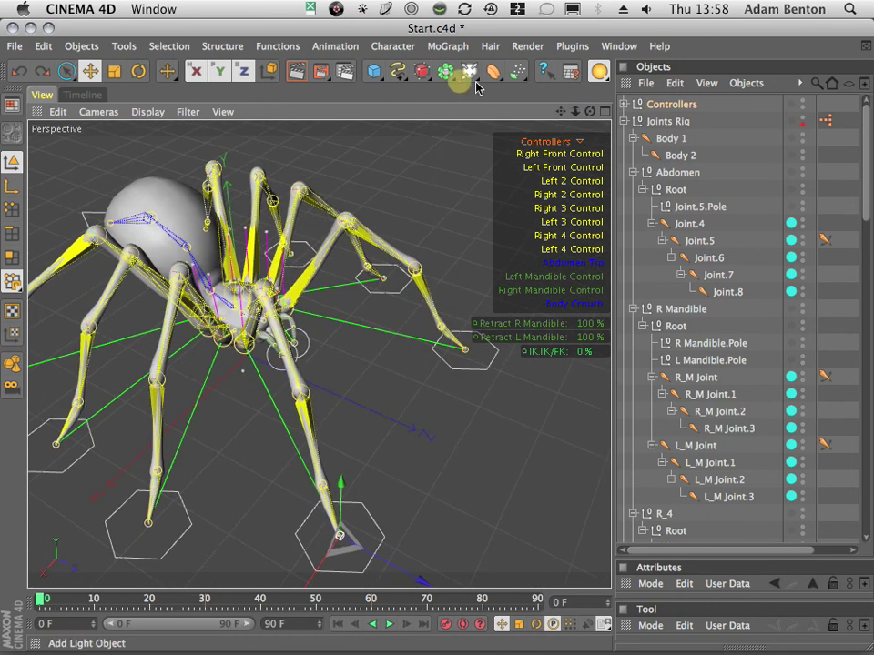
pyautogui.moveTo(562, 111); pyautogui.dragTo(573, 148)
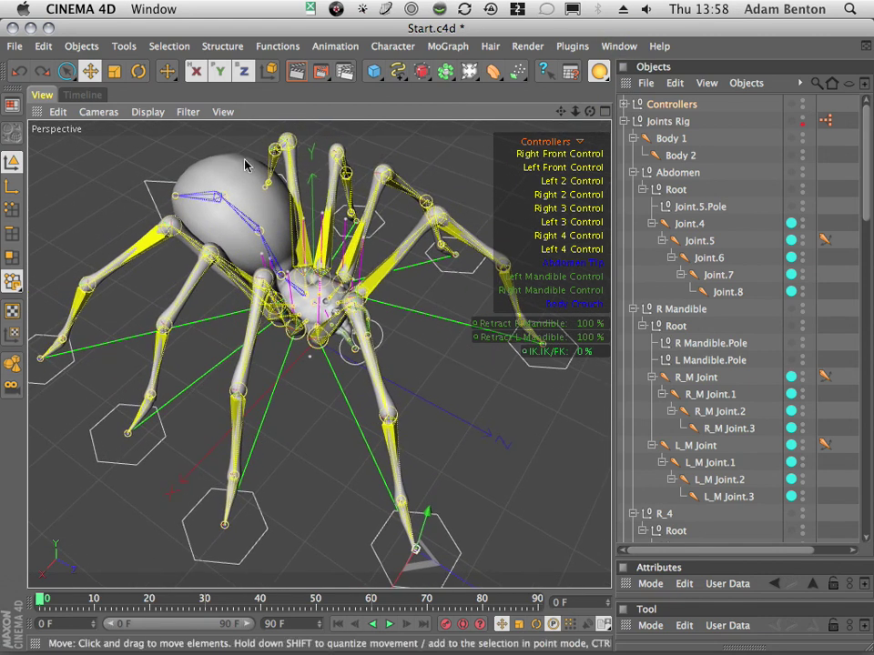
pyautogui.click(575, 263)
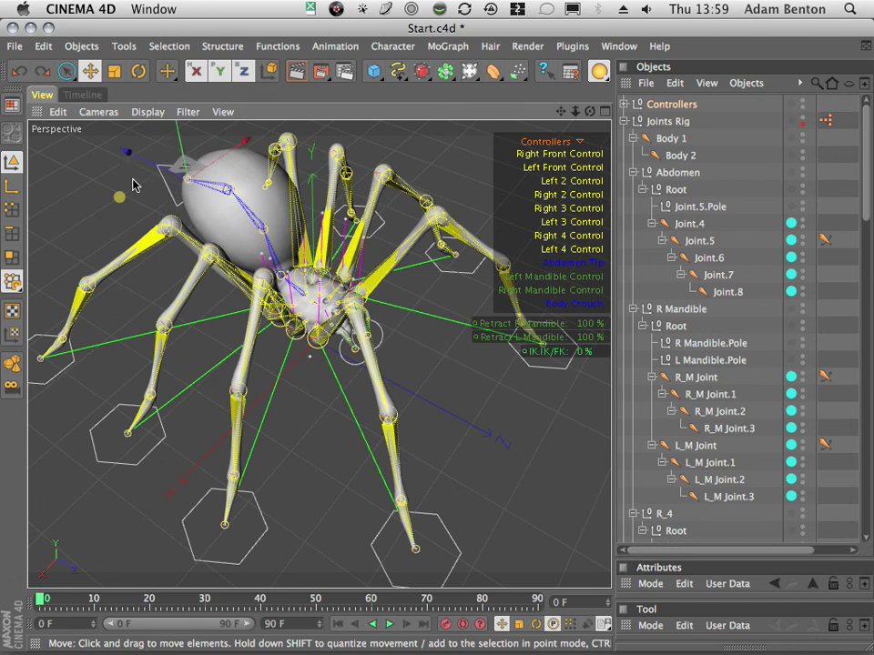
pyautogui.moveTo(120, 185)
pyautogui.mouseDown()
pyautogui.moveTo(142, 193)
pyautogui.moveTo(129, 186)
pyautogui.mouseUp()
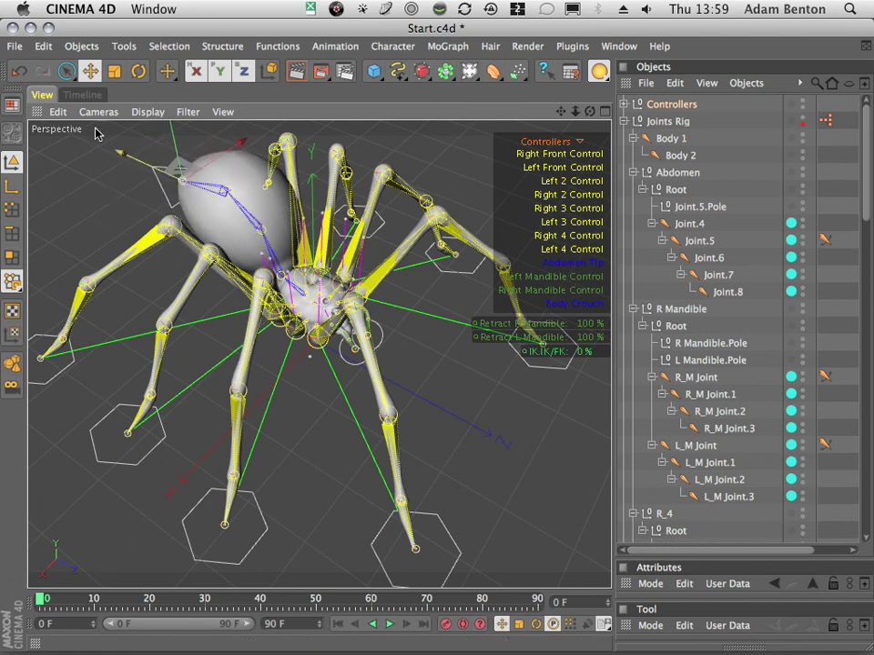
pyautogui.click(18, 71)
# Try moving the Left Mandible Control and the Right Mandible Control outward, undoing each move.
pyautogui.moveTo(590, 111); pyautogui.dragTo(694, 143)
pyautogui.moveTo(577, 111); pyautogui.dragTo(813, 87)
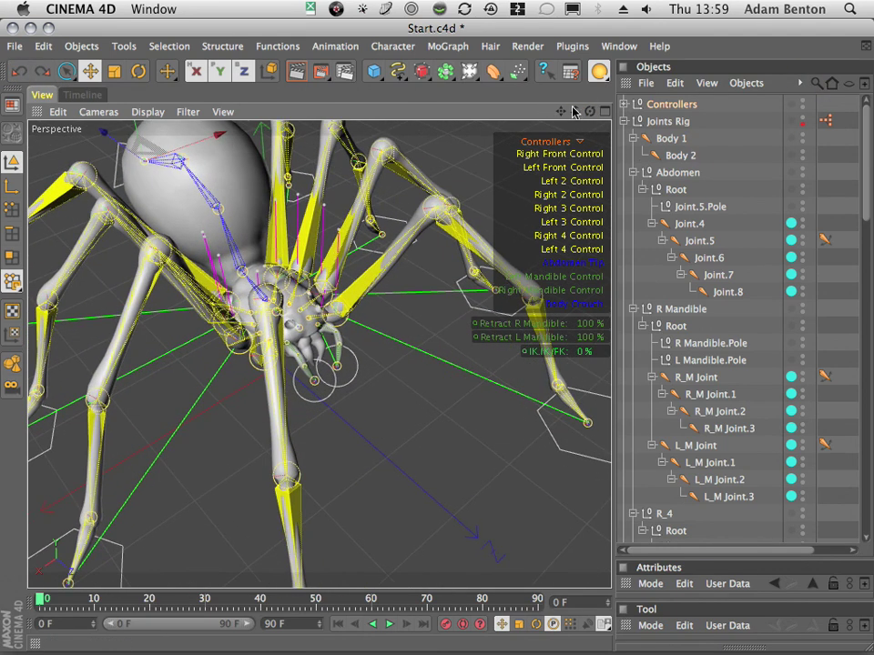
pyautogui.moveTo(560, 111); pyautogui.dragTo(638, 108)
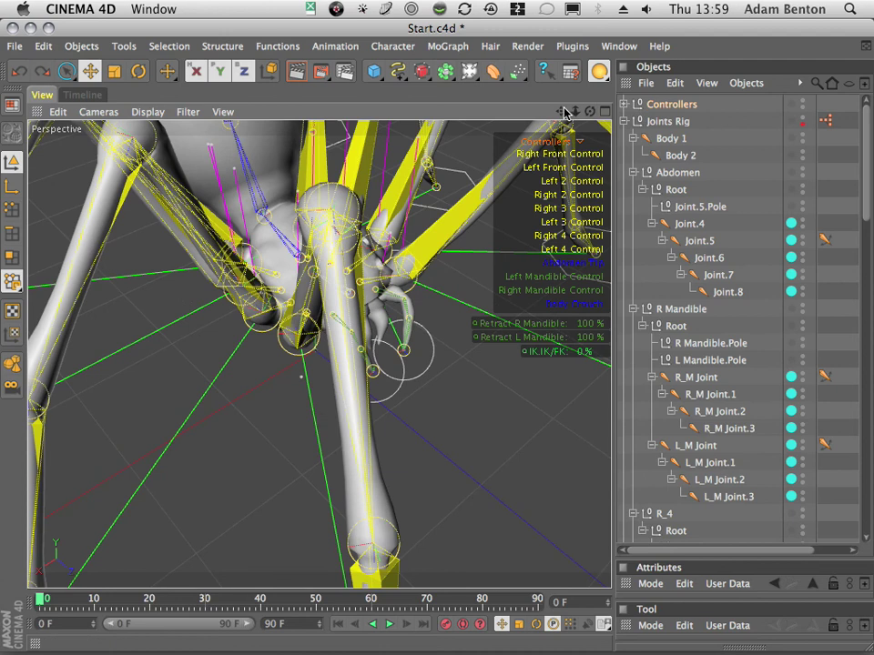
pyautogui.moveTo(562, 111); pyautogui.dragTo(491, 136)
pyautogui.moveTo(591, 112); pyautogui.dragTo(621, 80)
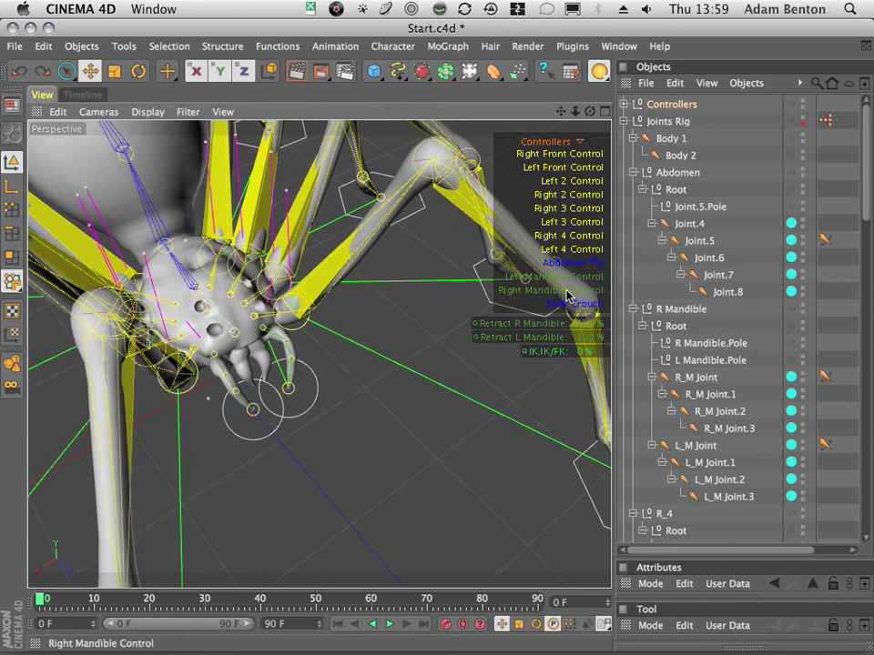
pyautogui.click(556, 275)
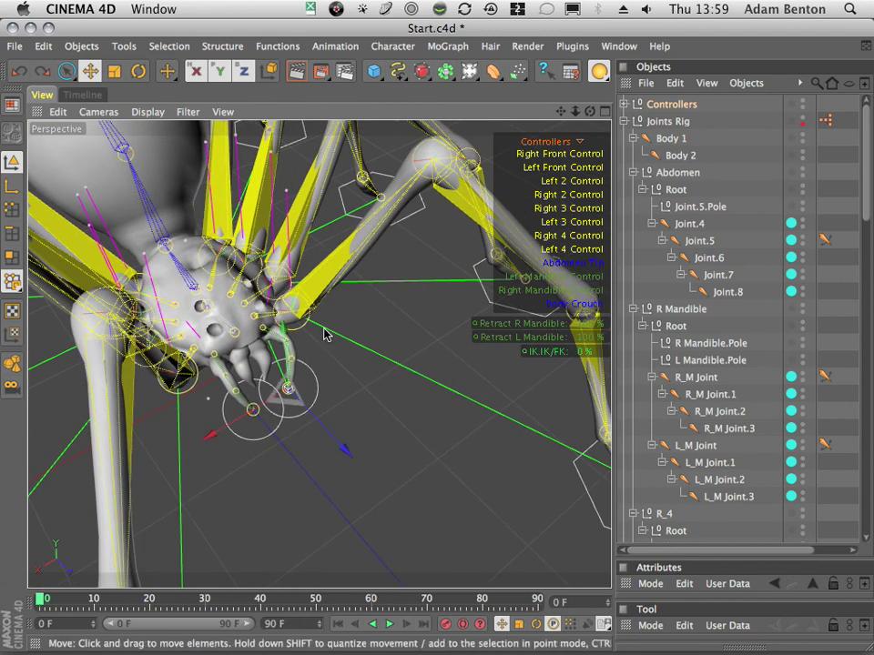
pyautogui.moveTo(355, 401)
pyautogui.mouseDown()
pyautogui.moveTo(371, 385)
pyautogui.moveTo(377, 401)
pyautogui.moveTo(368, 404)
pyautogui.mouseUp()
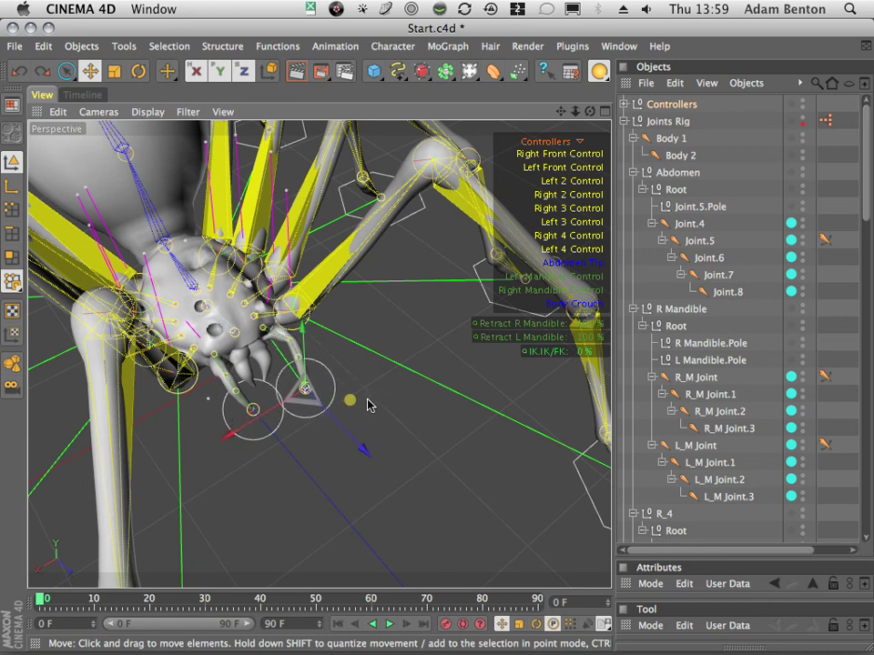
pyautogui.click(18, 71)
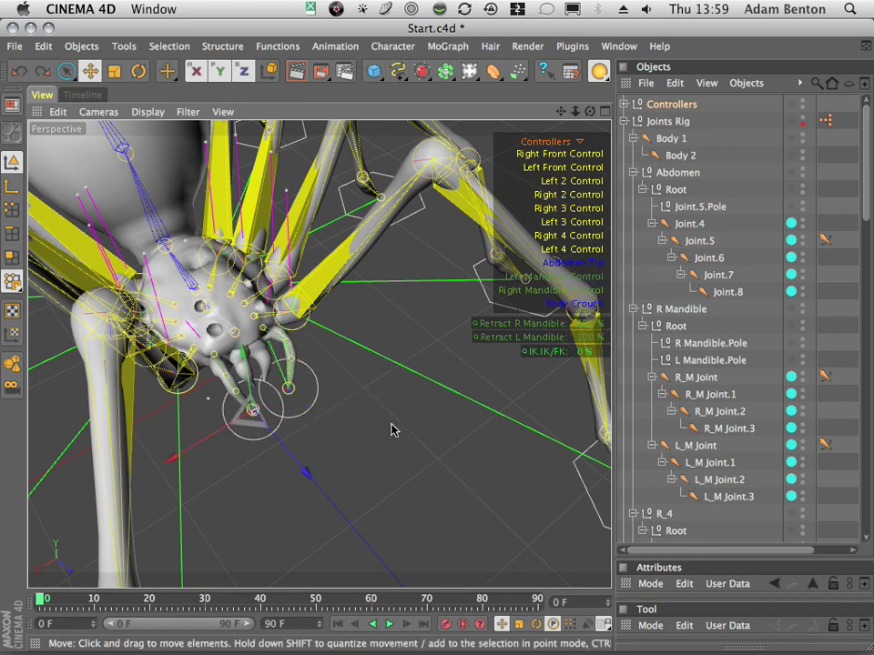
pyautogui.moveTo(391, 425); pyautogui.dragTo(370, 437)
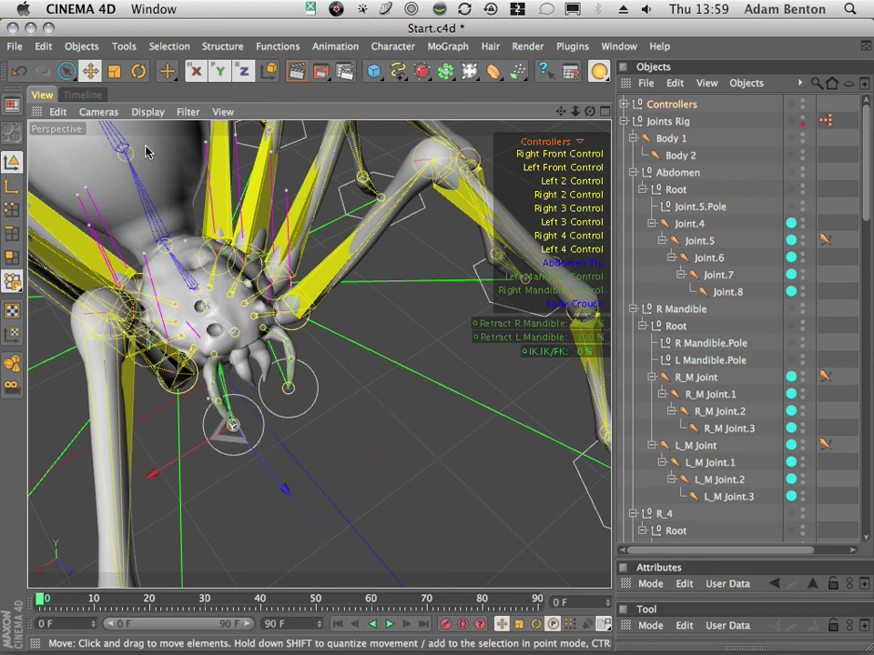
pyautogui.click(20, 71)
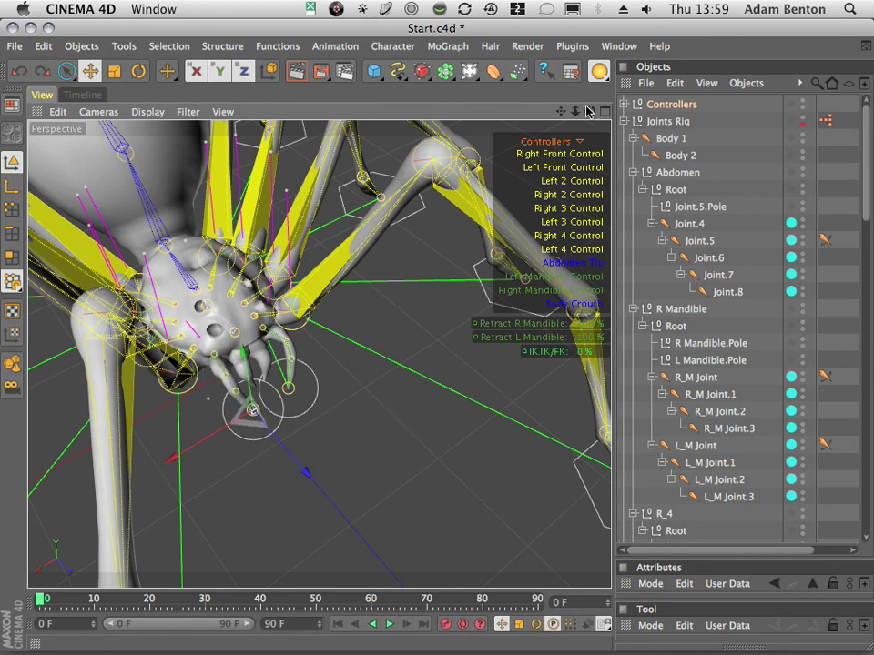
# Move the Body Crouch control vertically to test raising and lowering the spider's body.
pyautogui.moveTo(576, 110); pyautogui.dragTo(713, 333)
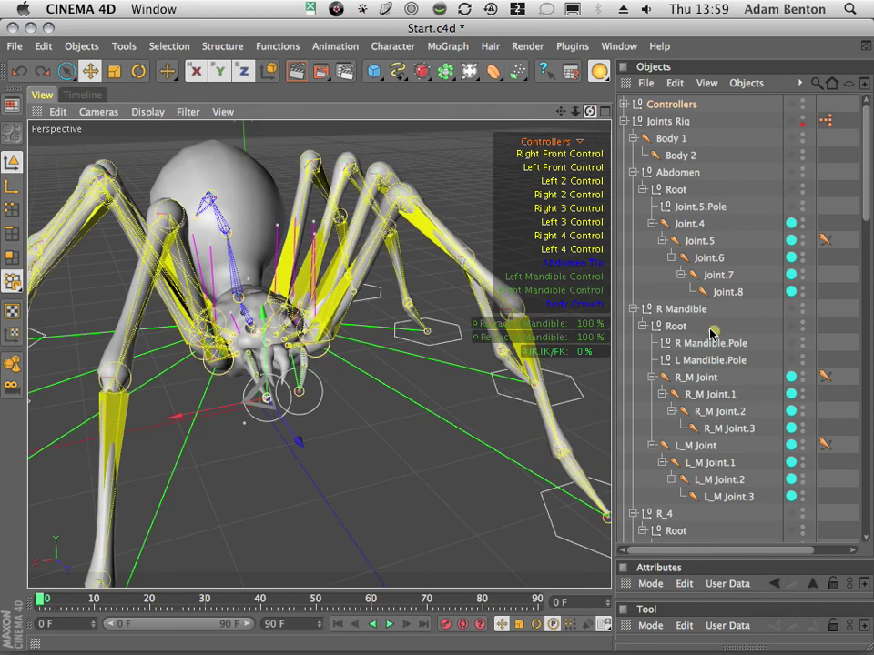
pyautogui.moveTo(566, 113); pyautogui.dragTo(604, 178)
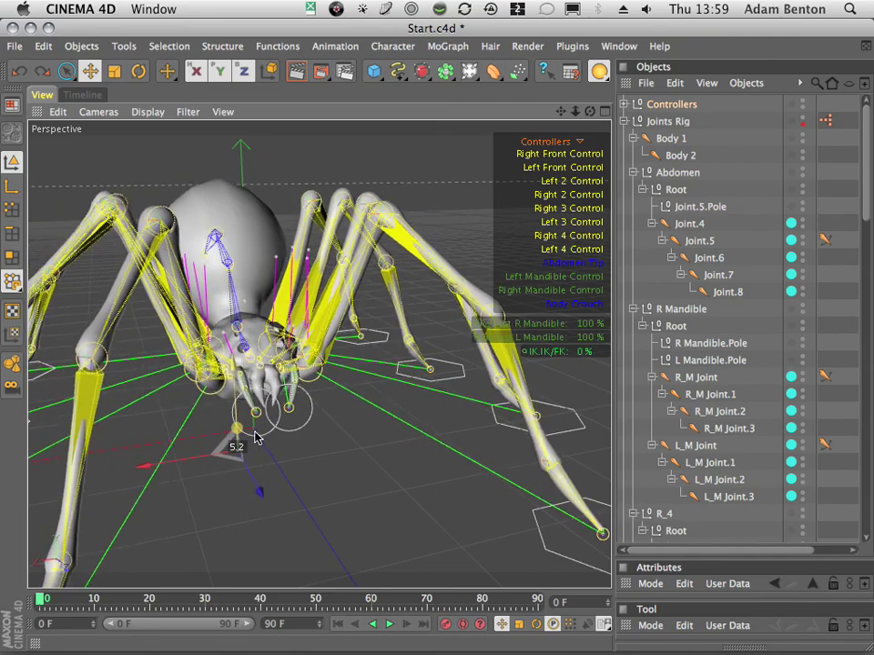
pyautogui.moveTo(262, 359); pyautogui.dragTo(262, 405)
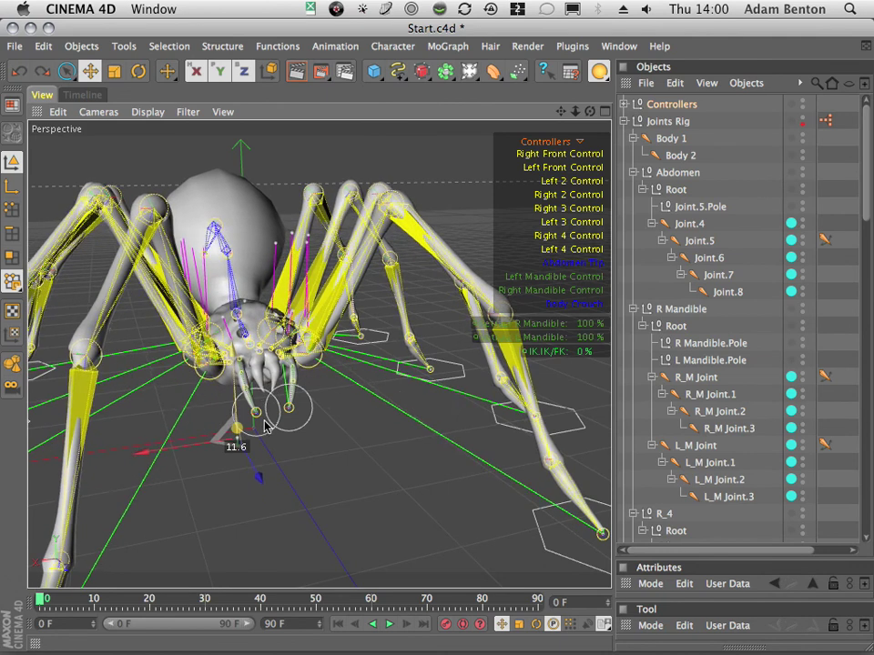
# Try setting IK/FK to 100% and moving the Body Crouch control to test how the mandibles follow the body.
pyautogui.moveTo(579, 114); pyautogui.dragTo(581, 357)
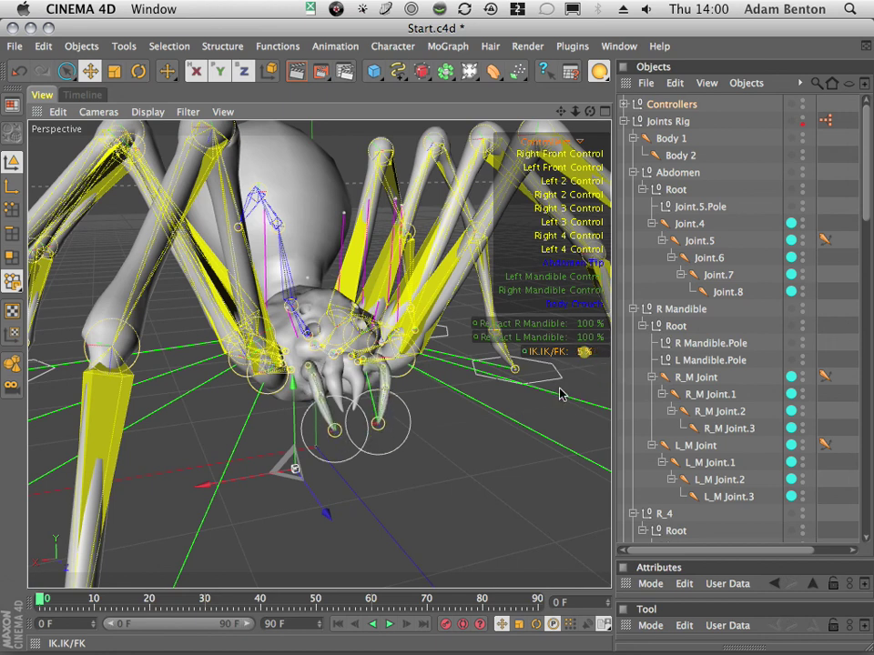
pyautogui.moveTo(560, 394); pyautogui.dragTo(685, 352)
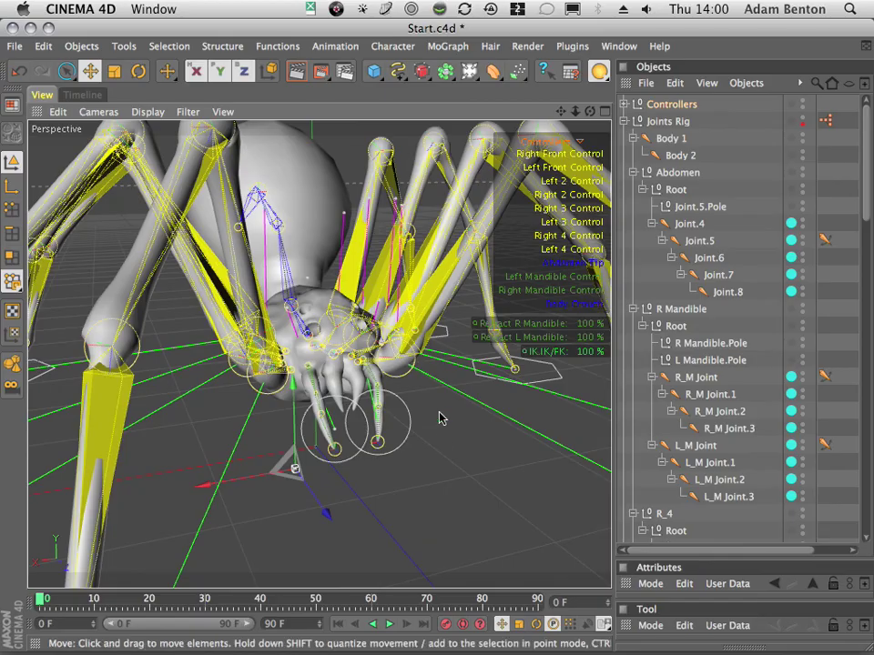
pyautogui.moveTo(446, 442); pyautogui.dragTo(567, 352)
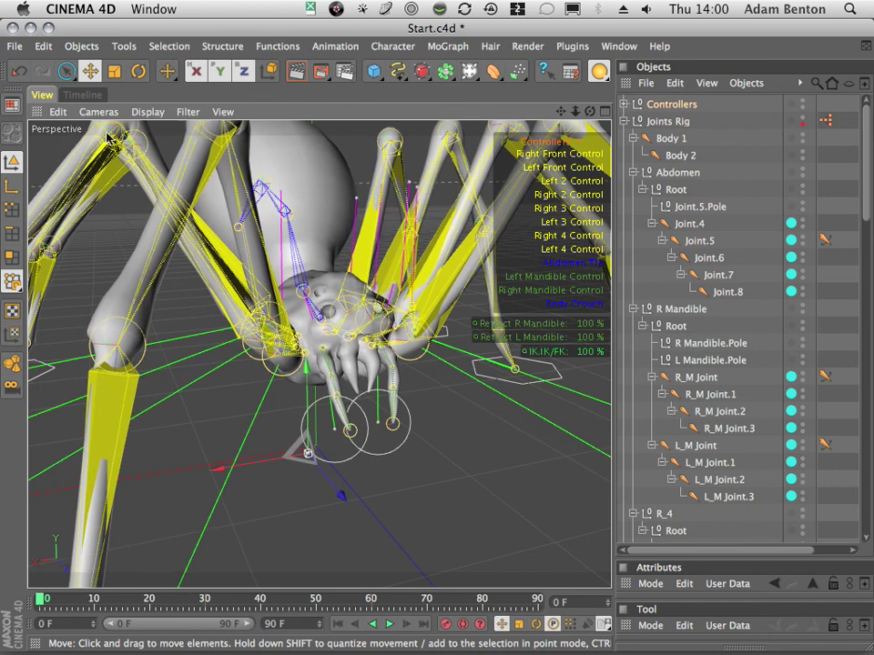
# Revert the scene to its last saved version, discarding the rig test changes.
pyautogui.click(14, 45)
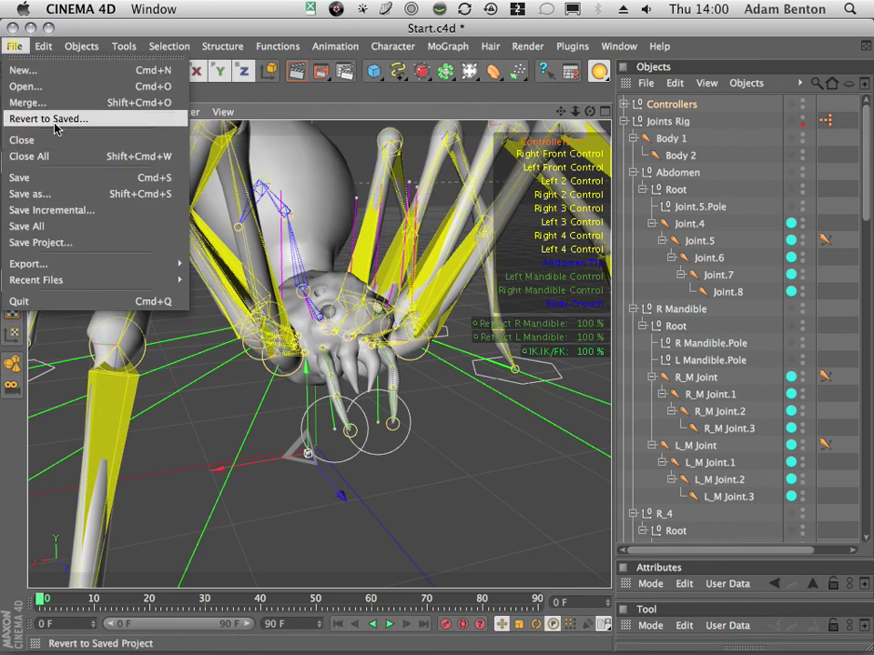
pyautogui.click(55, 119)
pyautogui.click(566, 249)
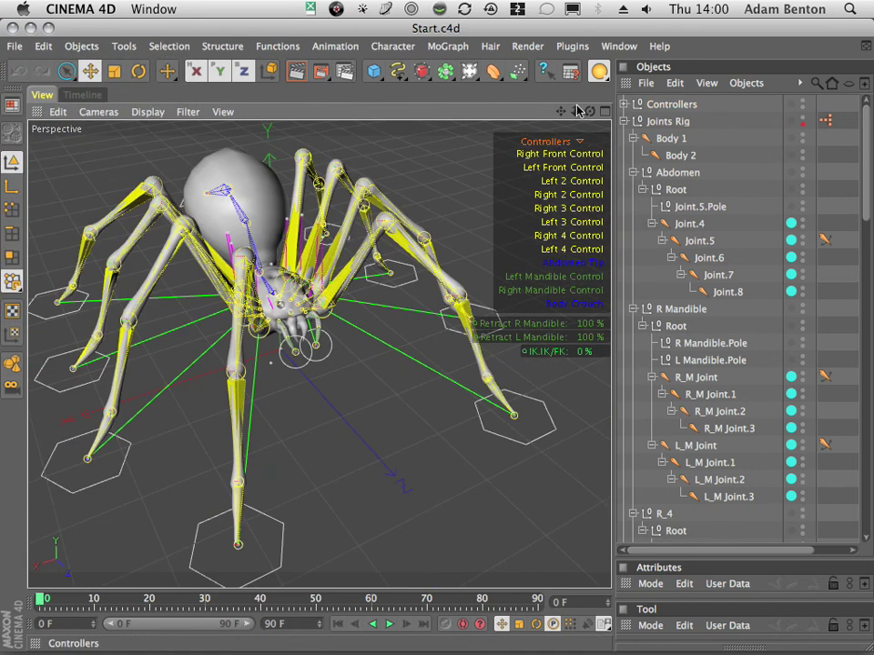
# Try the Retract R Mandible and Retract L Mandible sliders up close, leaving both at 100%.
pyautogui.moveTo(574, 113); pyautogui.dragTo(856, 115)
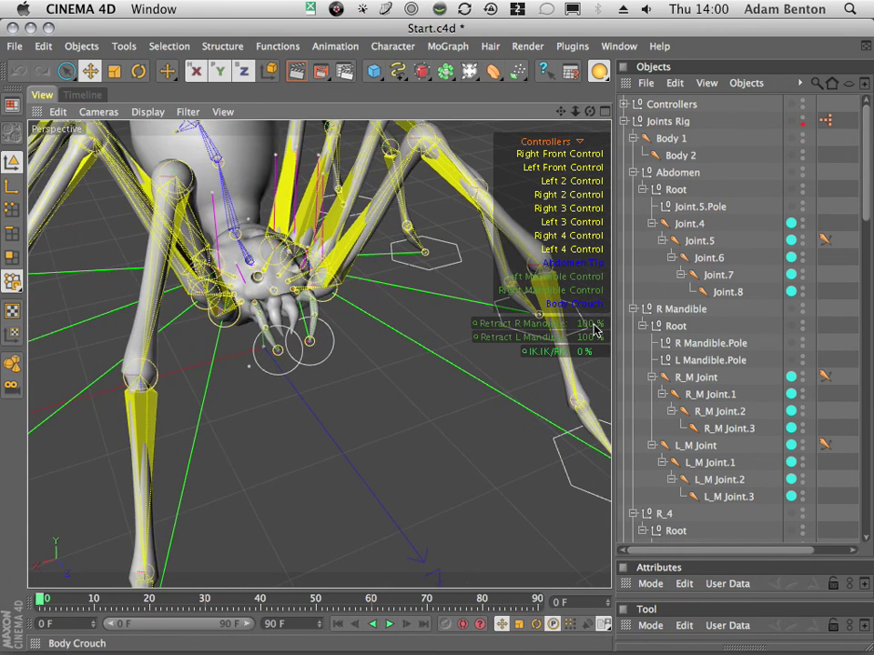
pyautogui.moveTo(586, 324); pyautogui.dragTo(550, 326)
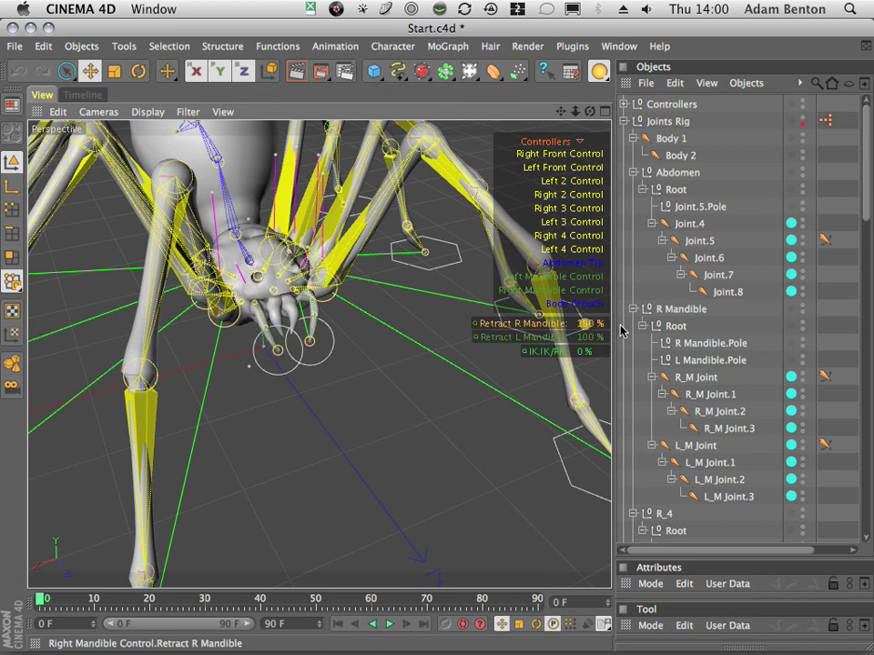
pyautogui.moveTo(620, 326)
pyautogui.mouseDown()
pyautogui.moveTo(531, 339)
pyautogui.moveTo(609, 326)
pyautogui.moveTo(557, 351)
pyautogui.moveTo(583, 336)
pyautogui.moveTo(608, 337)
pyautogui.moveTo(580, 344)
pyautogui.moveTo(620, 343)
pyautogui.mouseUp()
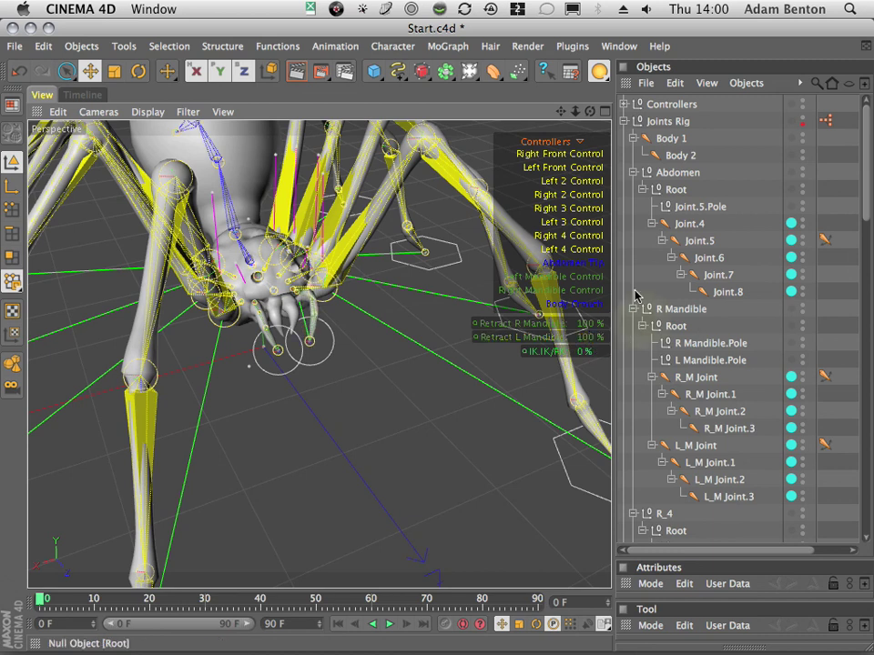
# Switch the Timeline to Motion Mode, then return to the perspective view of the whole spider.
pyautogui.moveTo(576, 112); pyautogui.dragTo(474, 157)
pyautogui.moveTo(562, 112); pyautogui.dragTo(517, 139)
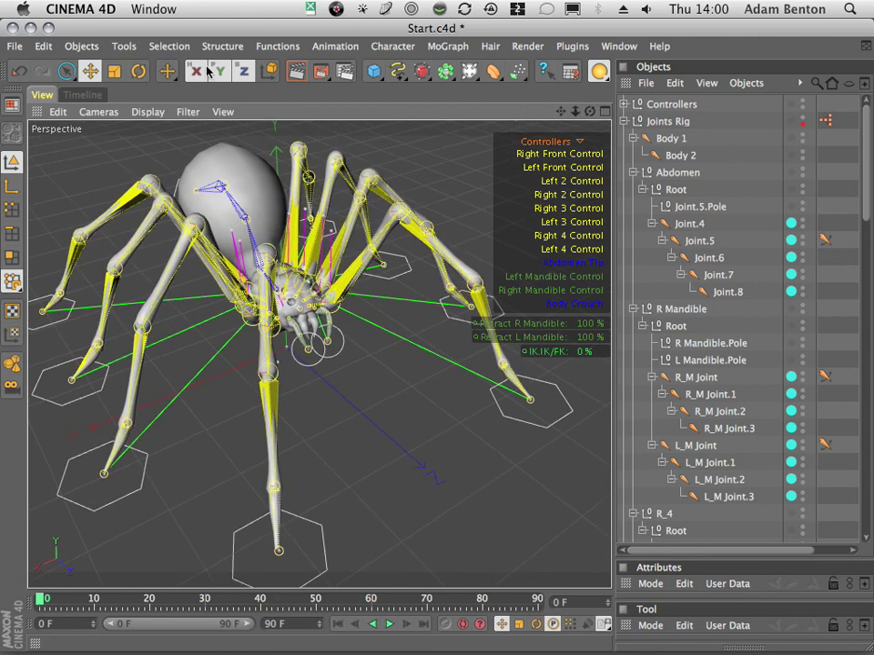
pyautogui.click(85, 93)
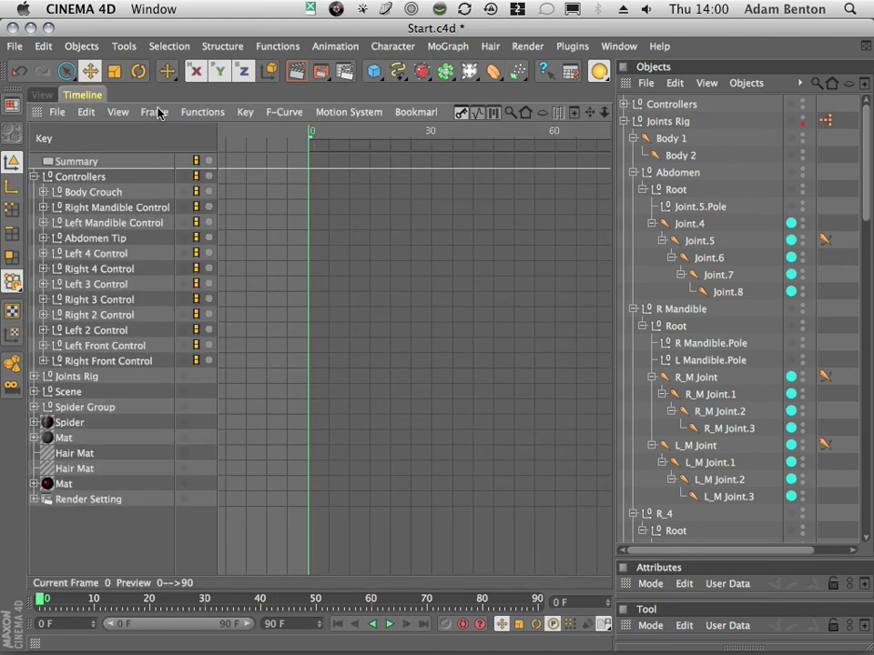
pyautogui.click(119, 113)
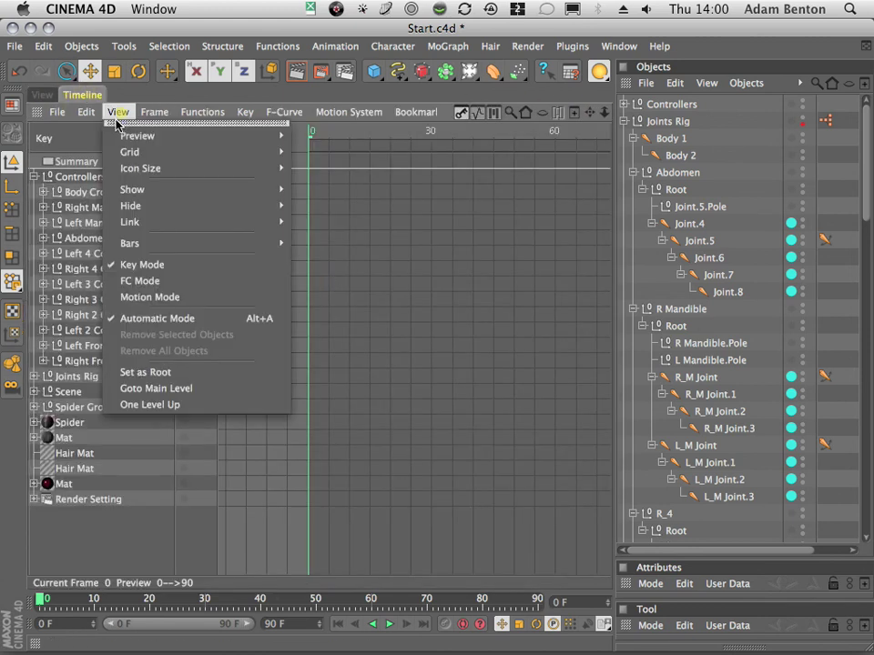
pyautogui.click(151, 297)
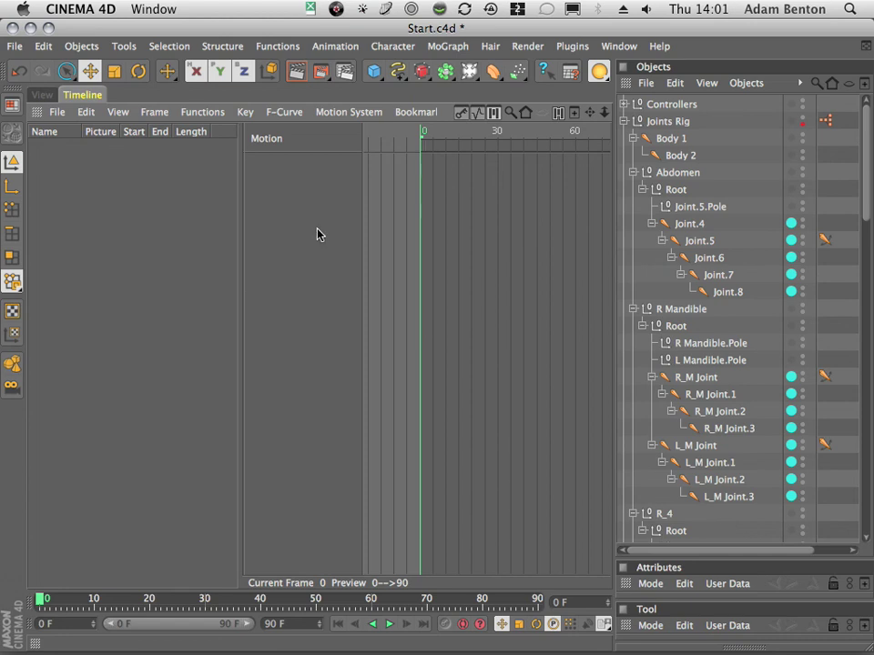
pyautogui.click(42, 96)
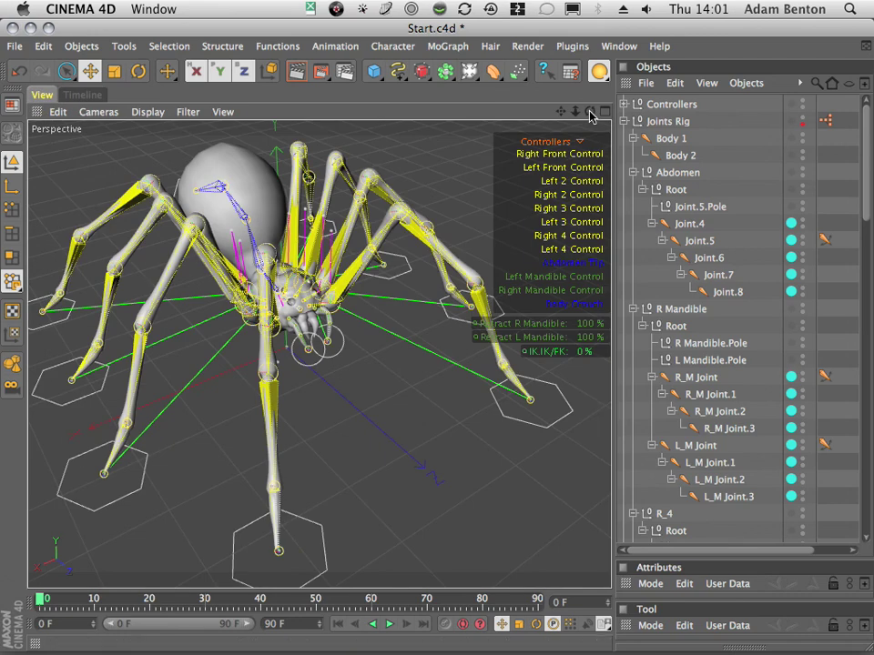
pyautogui.moveTo(592, 116); pyautogui.dragTo(642, 82)
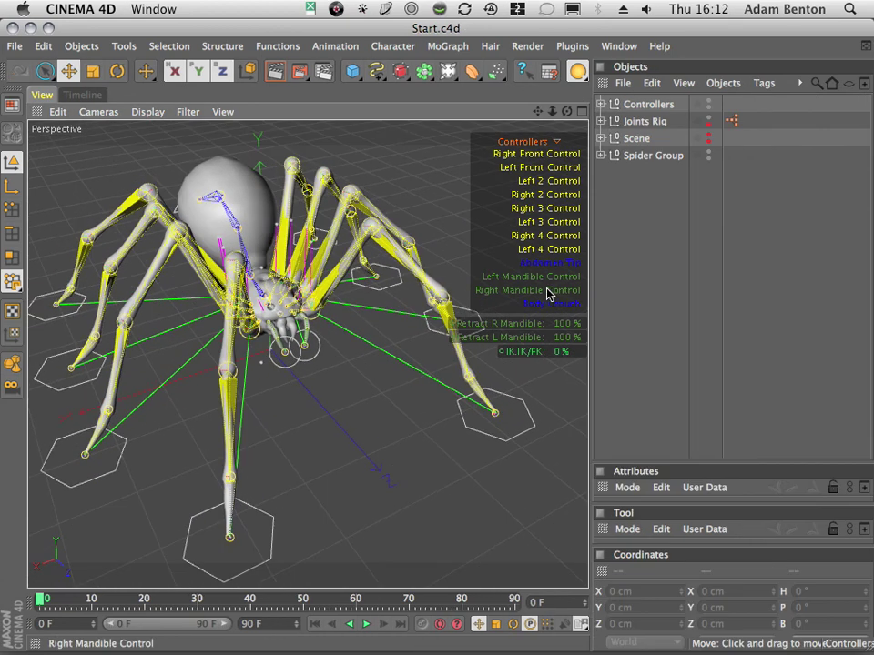
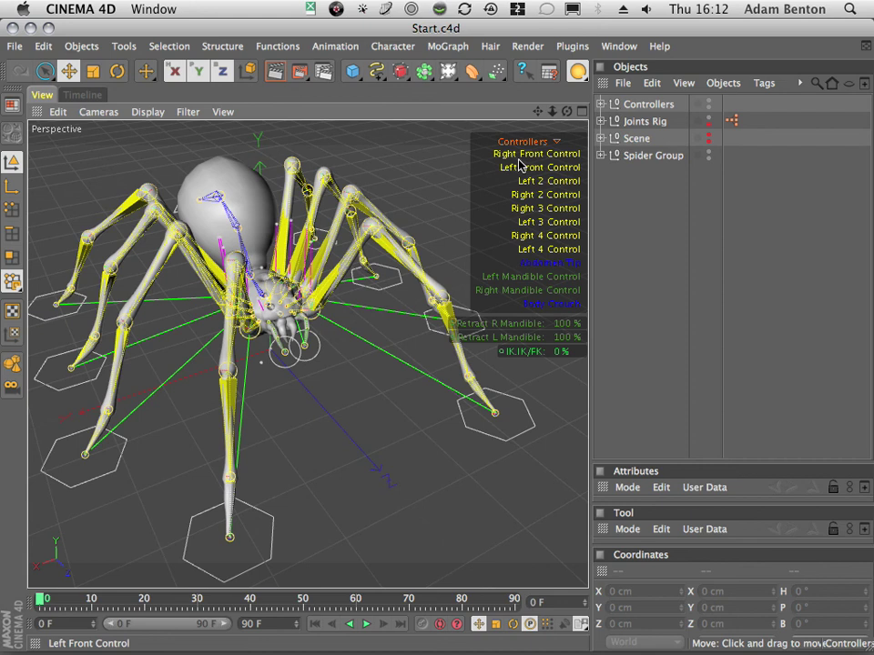
# Hide the Joints Rig in the editor and show the spider in a maximized Top view.
pyautogui.click(708, 121)
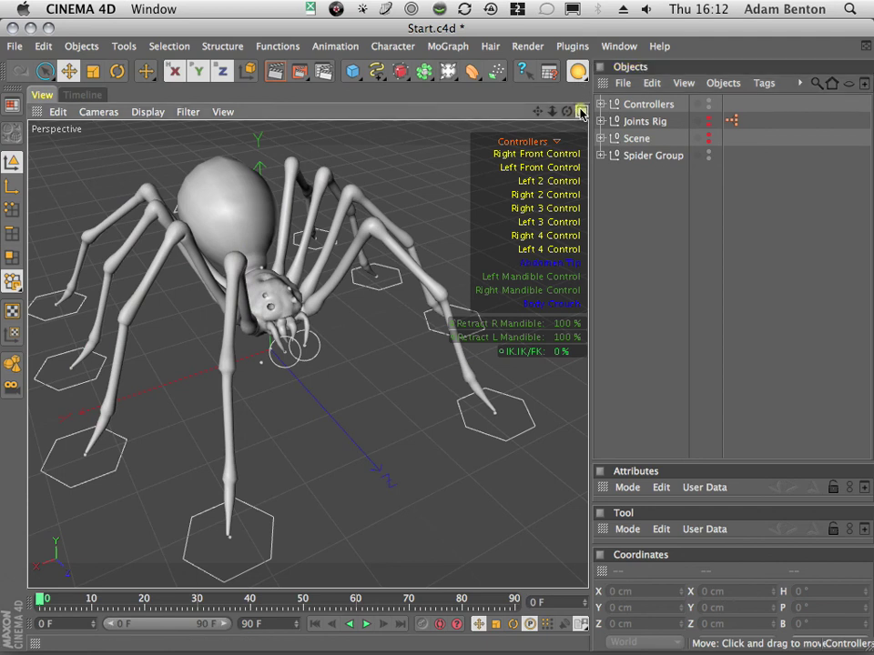
pyautogui.click(581, 112)
pyautogui.click(580, 112)
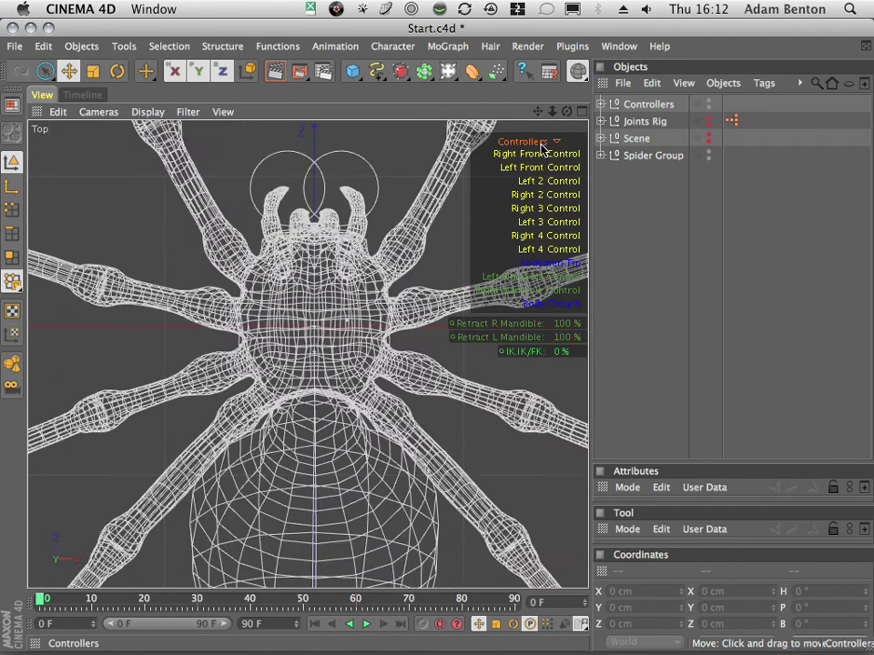
pyautogui.press('h')
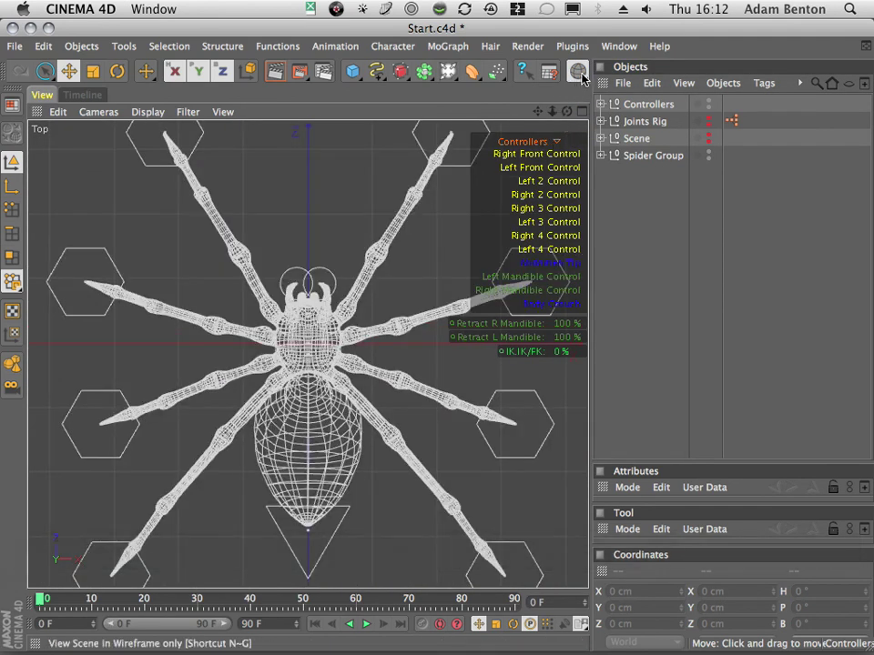
# Change the Top view from wireframe to shaded display and fit all eight leg controls in view.
pyautogui.moveTo(583, 78)
pyautogui.mouseDown()
pyautogui.moveTo(600, 91)
pyautogui.moveTo(662, 97)
pyautogui.mouseUp()
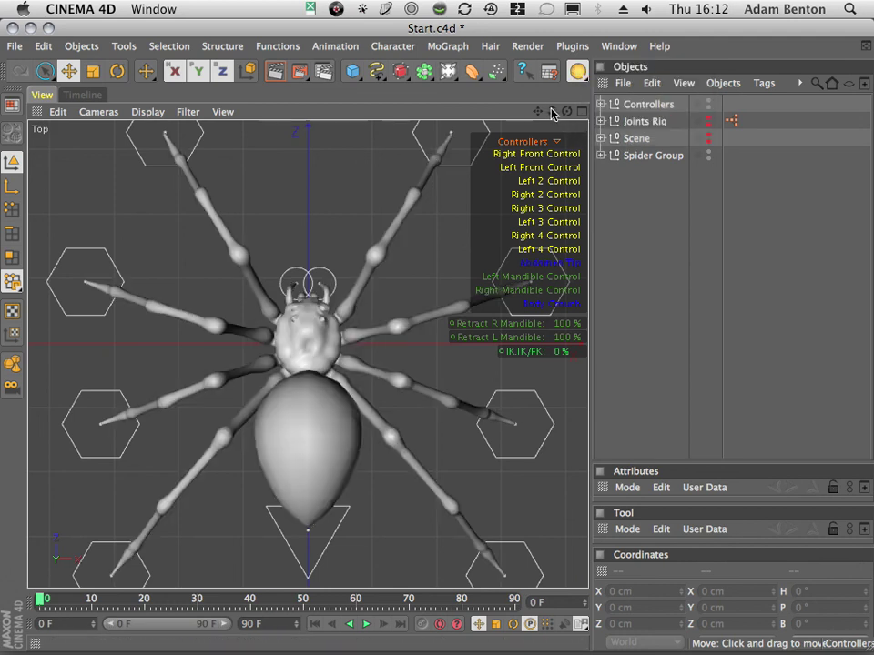
pyautogui.moveTo(552, 111); pyautogui.dragTo(503, 137)
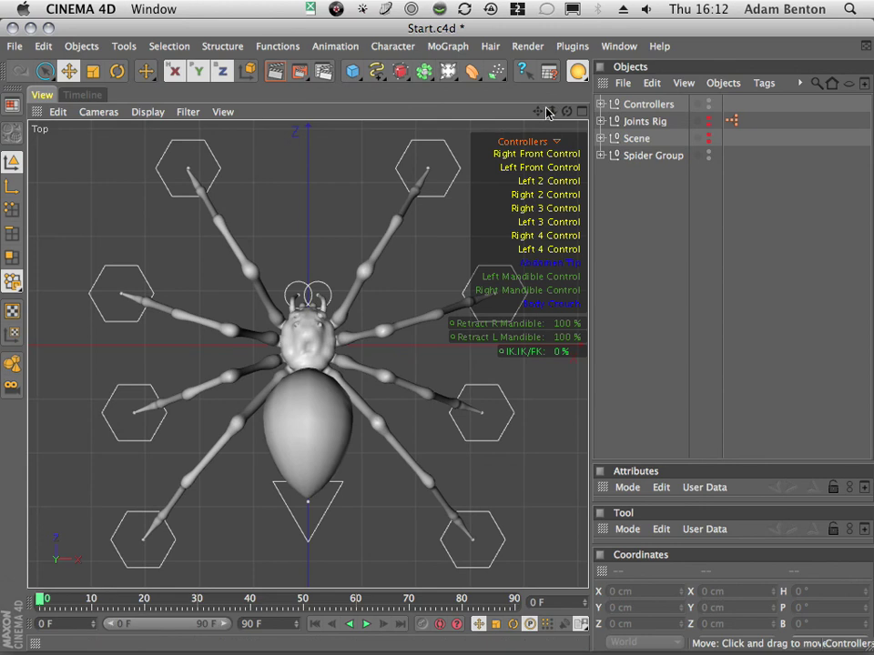
pyautogui.moveTo(551, 111); pyautogui.dragTo(390, 218)
pyautogui.moveTo(538, 111); pyautogui.dragTo(574, 190)
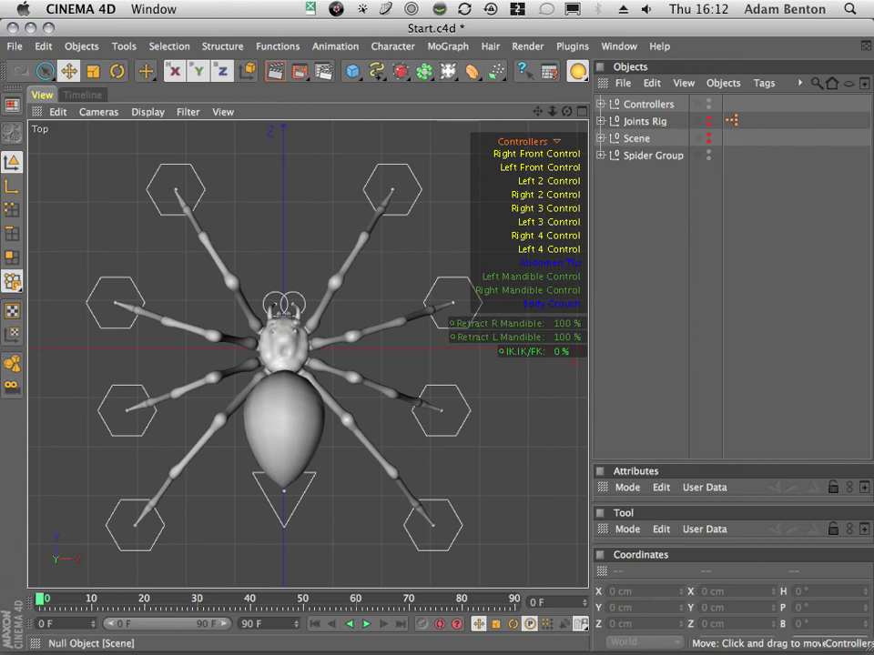
# Switch to Firefox with the YouTube "spider walking" video and resize and position its window around the player.
pyautogui.moveTo(873, 95); pyautogui.dragTo(266, 63)
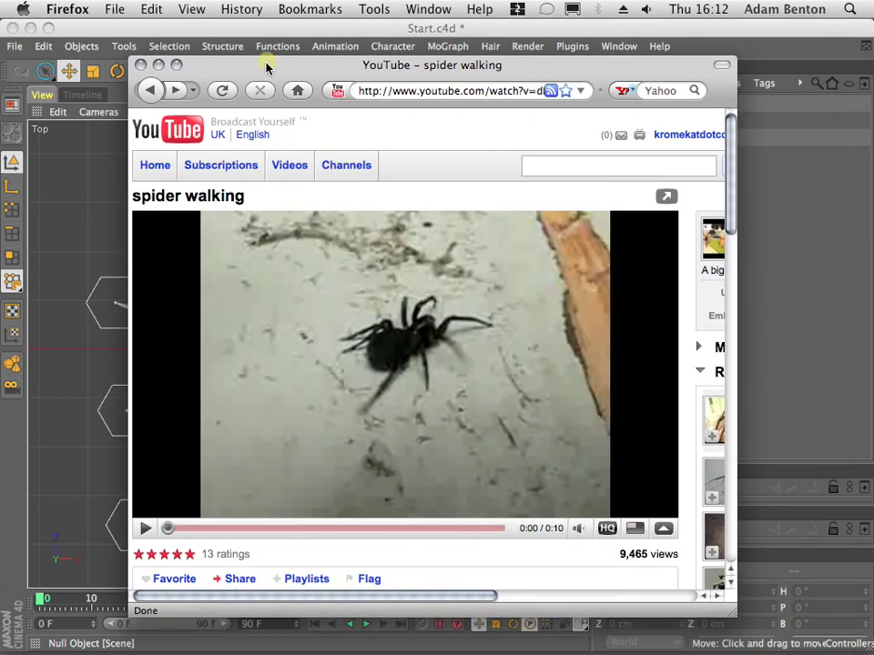
pyautogui.moveTo(591, 71); pyautogui.dragTo(607, 64)
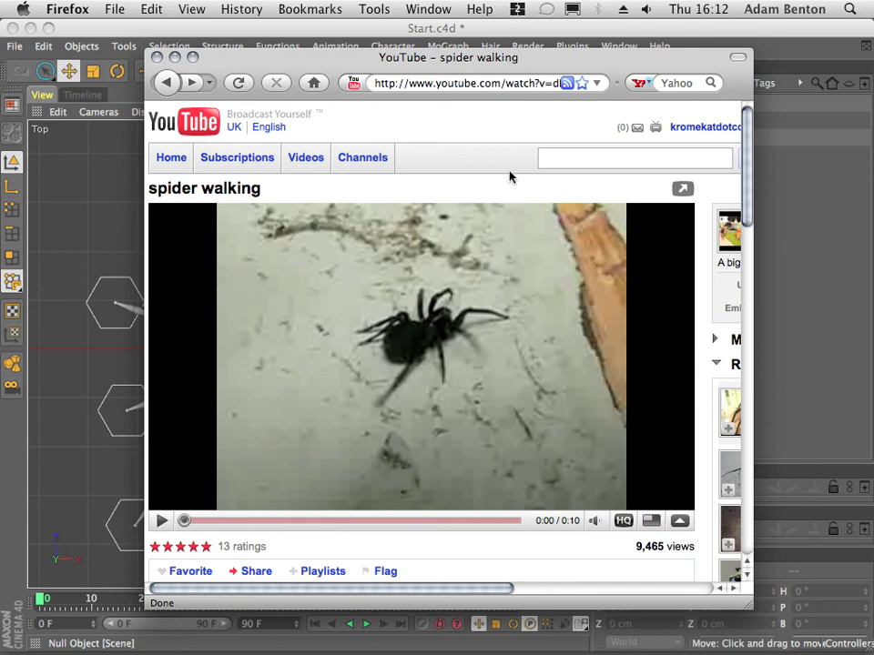
pyautogui.moveTo(745, 604); pyautogui.dragTo(869, 646)
pyautogui.moveTo(704, 60); pyautogui.dragTo(587, 33)
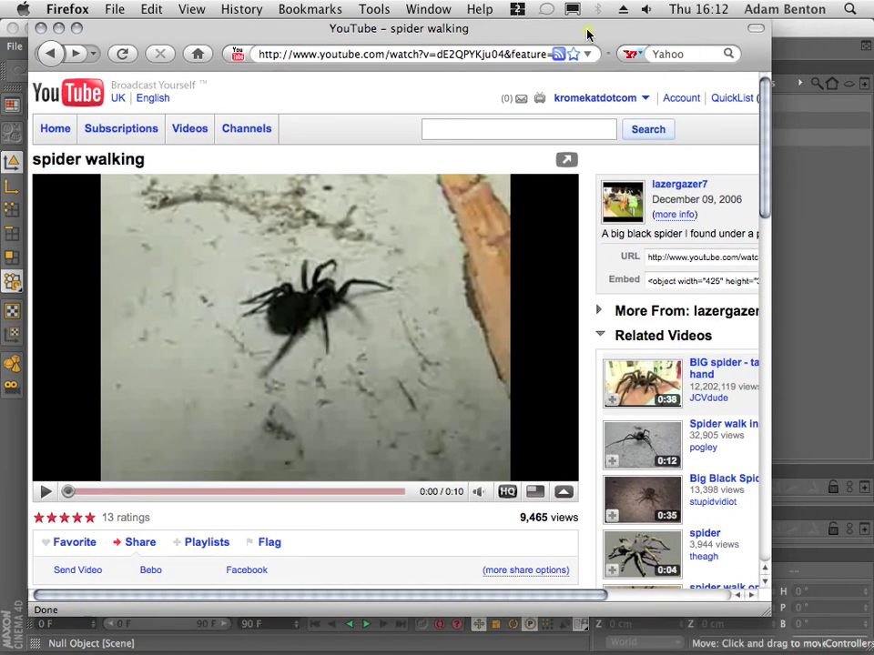
pyautogui.moveTo(764, 212); pyautogui.dragTo(776, 176)
pyautogui.moveTo(565, 30); pyautogui.dragTo(616, 36)
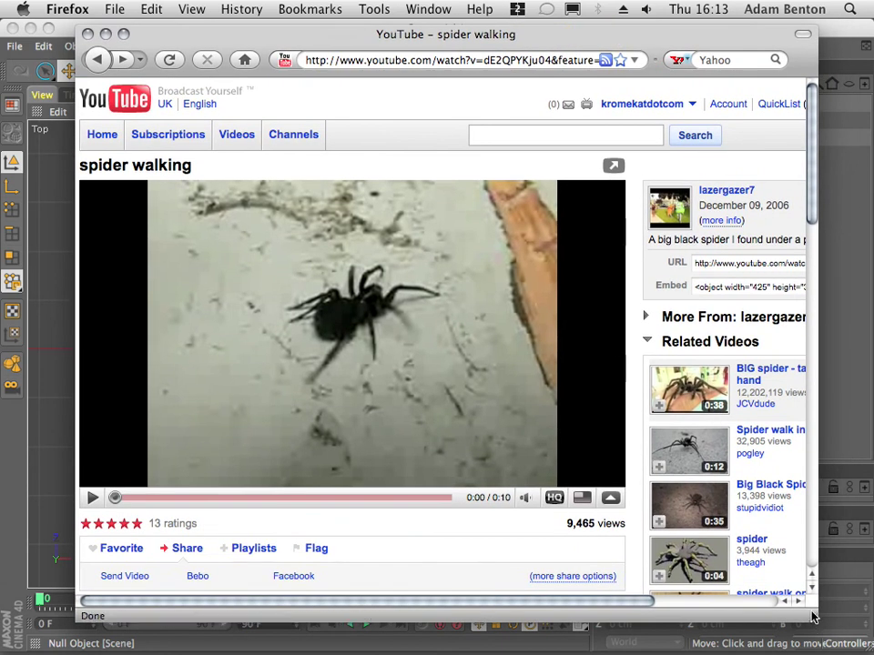
pyautogui.moveTo(813, 618); pyautogui.dragTo(643, 616)
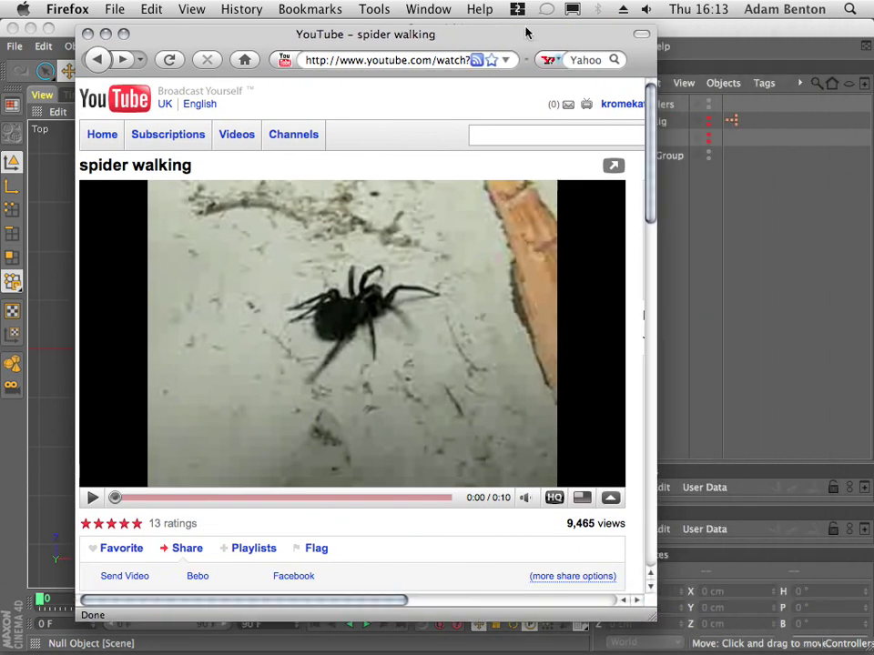
pyautogui.moveTo(525, 33); pyautogui.dragTo(677, 47)
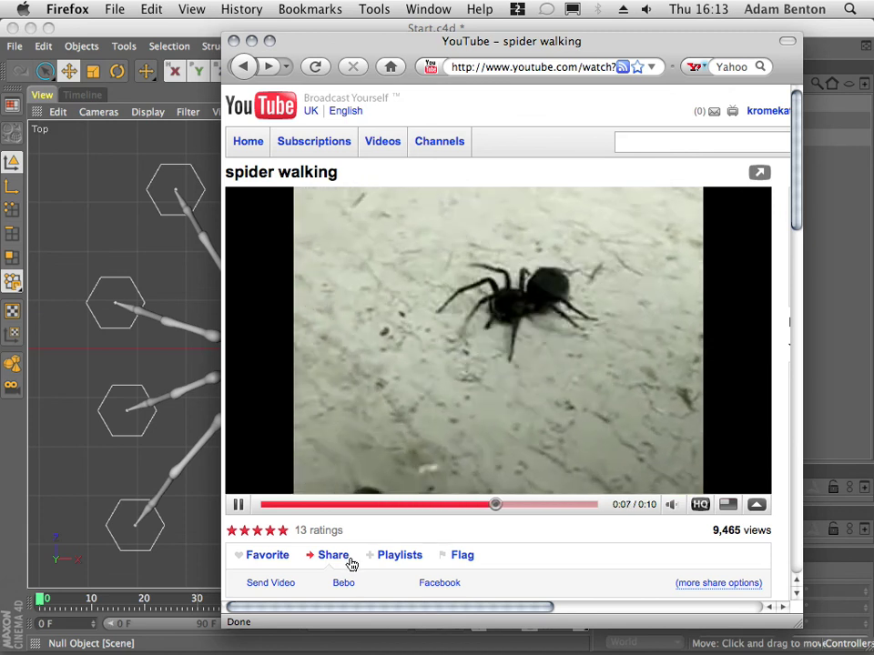
# Play the "spider walking" video several times to study the order of leg movements, then stop it at the start.
pyautogui.click(270, 507)
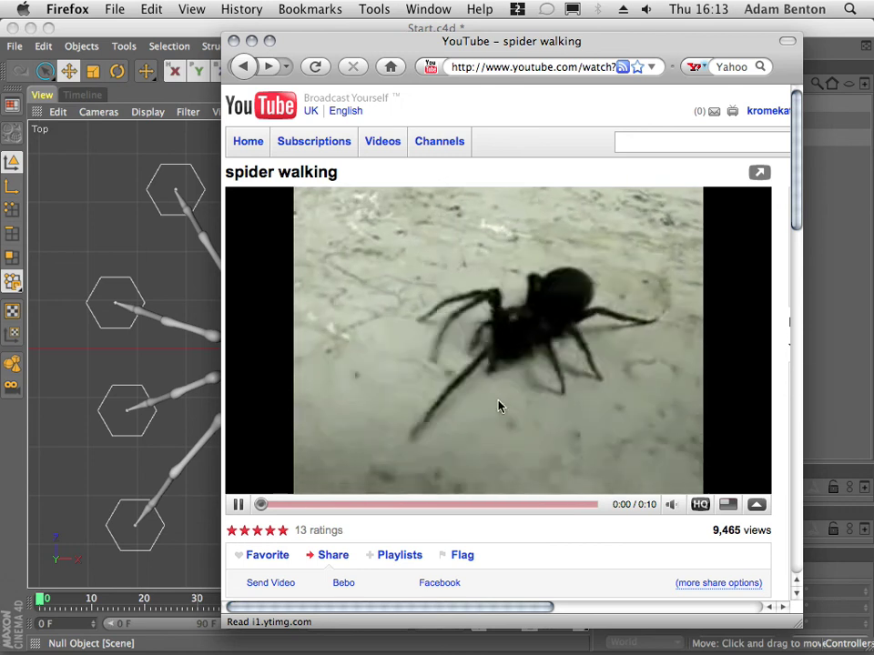
pyautogui.click(238, 506)
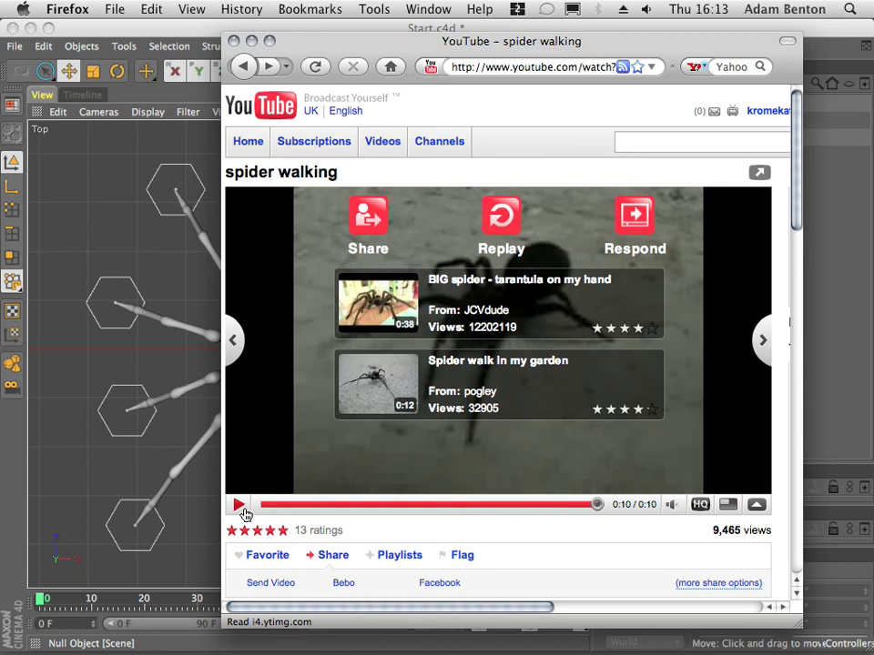
pyautogui.click(239, 506)
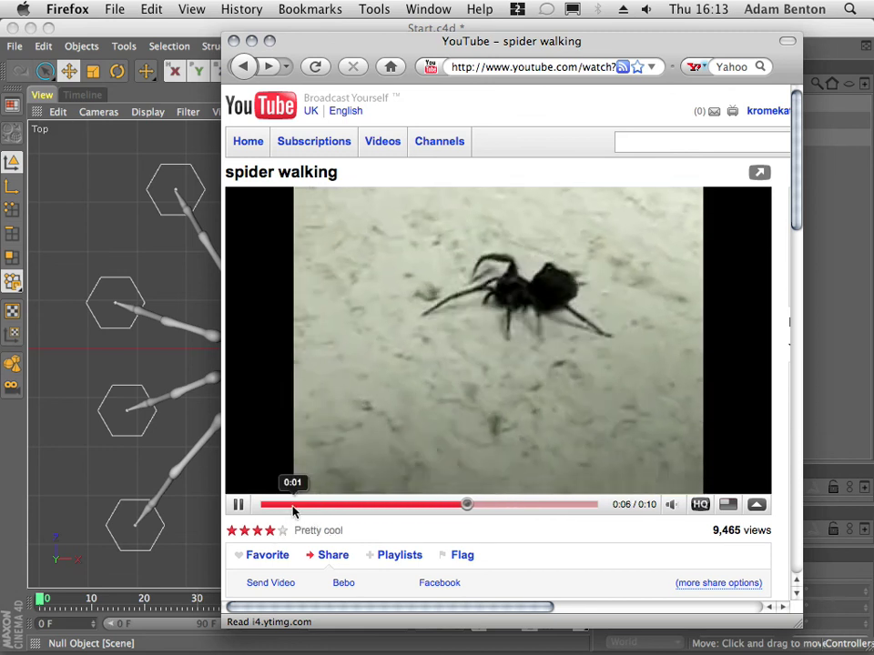
pyautogui.click(262, 505)
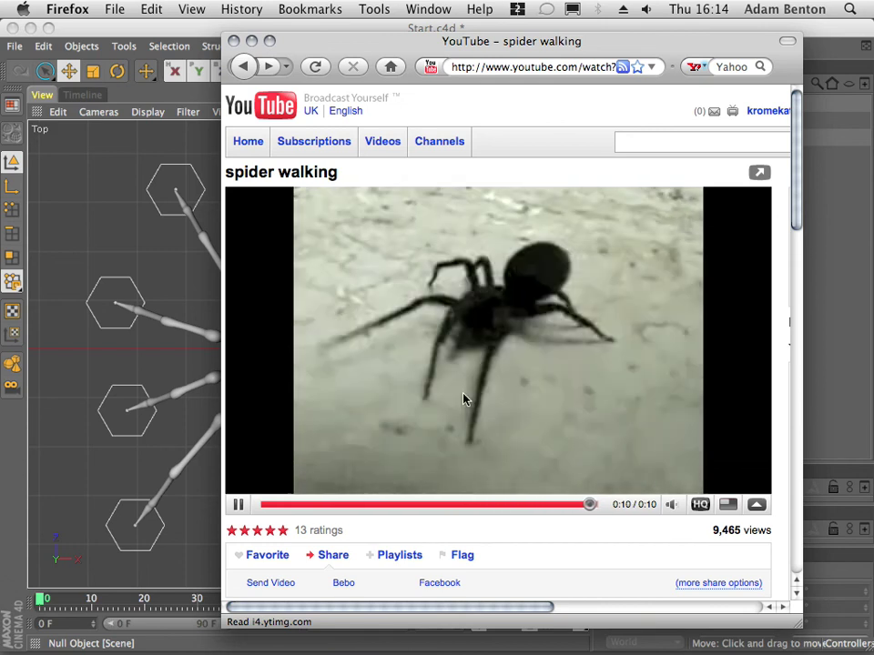
pyautogui.click(292, 505)
pyautogui.moveTo(292, 507); pyautogui.dragTo(263, 508)
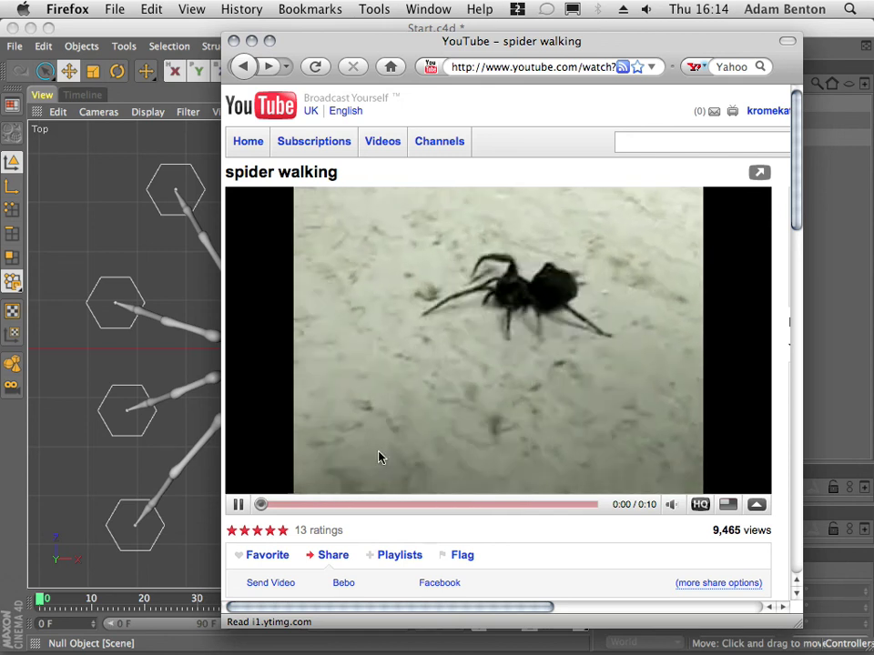
pyautogui.click(249, 503)
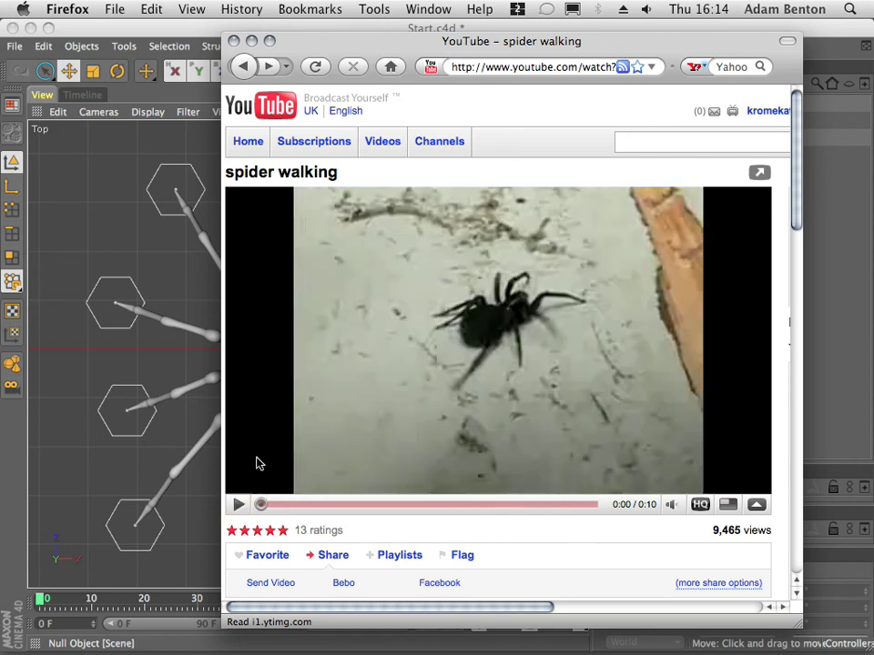
# Leave the reference video at its start and move the Firefox window off-screen to return to CINEMA 4D.
pyautogui.moveTo(377, 43); pyautogui.dragTo(351, 41)
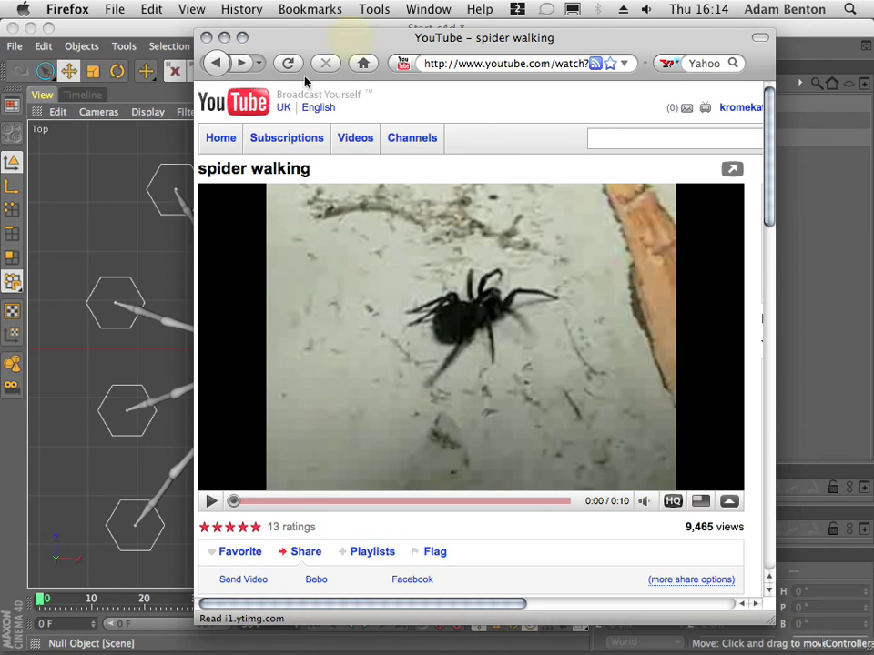
pyautogui.moveTo(244, 505)
pyautogui.mouseDown()
pyautogui.moveTo(275, 509)
pyautogui.moveTo(236, 503)
pyautogui.mouseUp()
pyautogui.moveTo(359, 45); pyautogui.dragTo(873, 70)
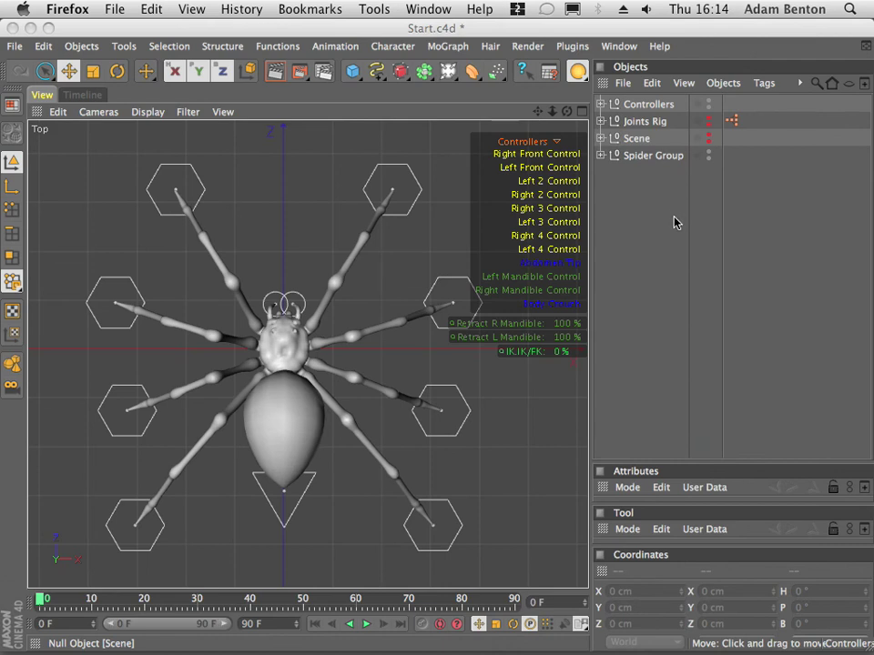
# Select every control in the Controllers group, from Body Crouch to Right Front Control, and record their starting keys at frame 0.
pyautogui.click(80, 96)
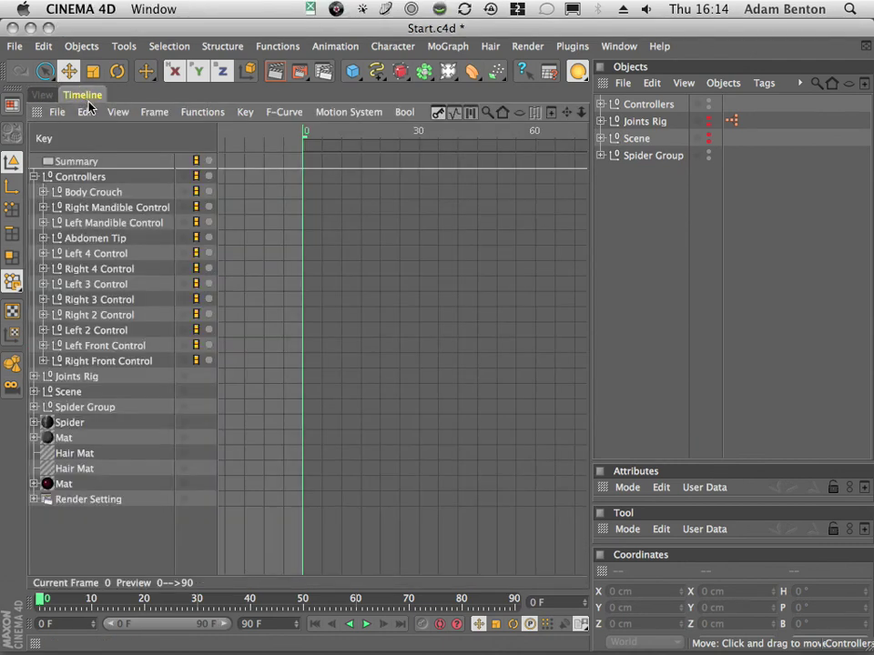
pyautogui.click(602, 105)
pyautogui.click(669, 121)
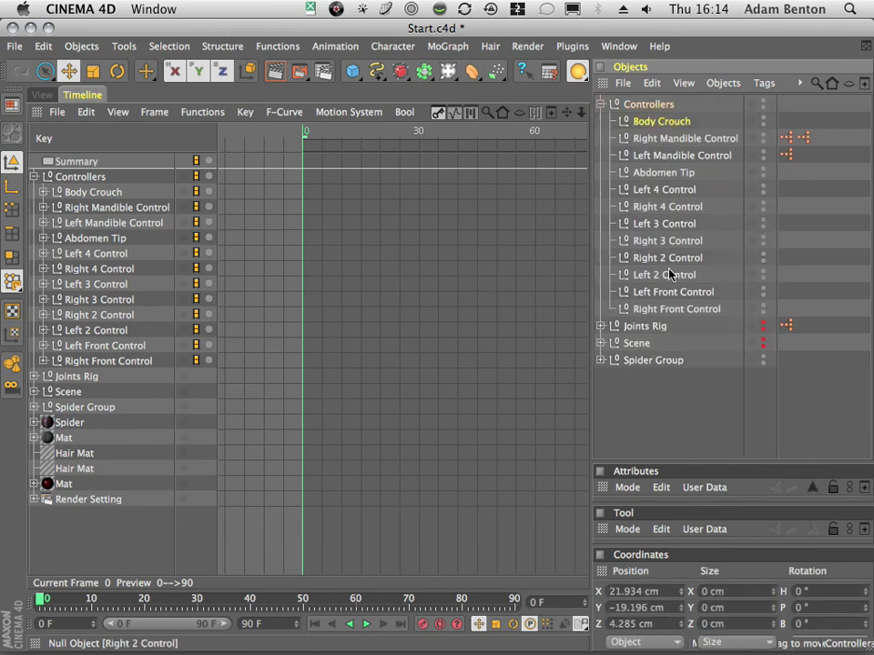
pyautogui.keyDown('shift'); pyautogui.click(606, 314); pyautogui.keyUp('shift')
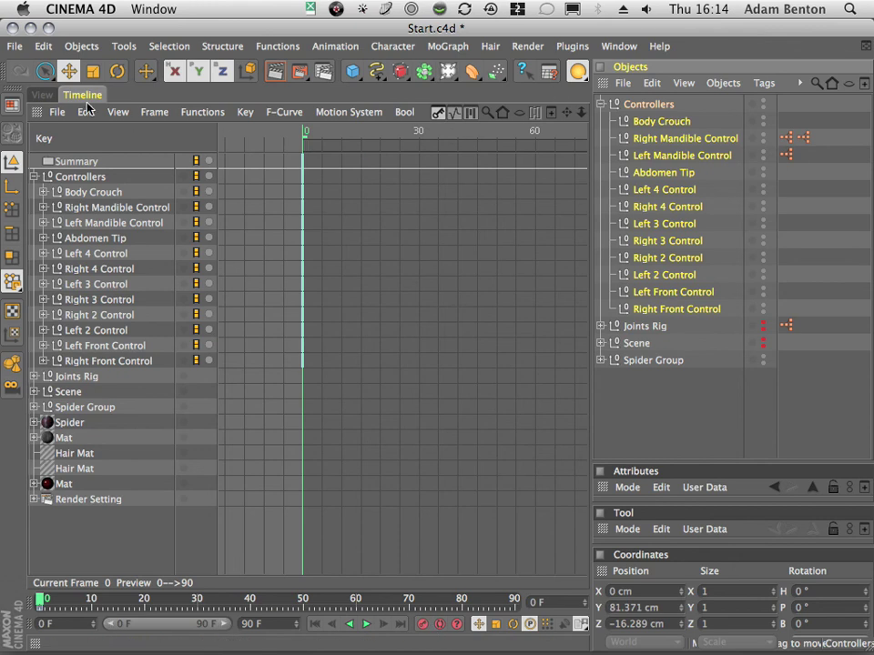
pyautogui.click(49, 94)
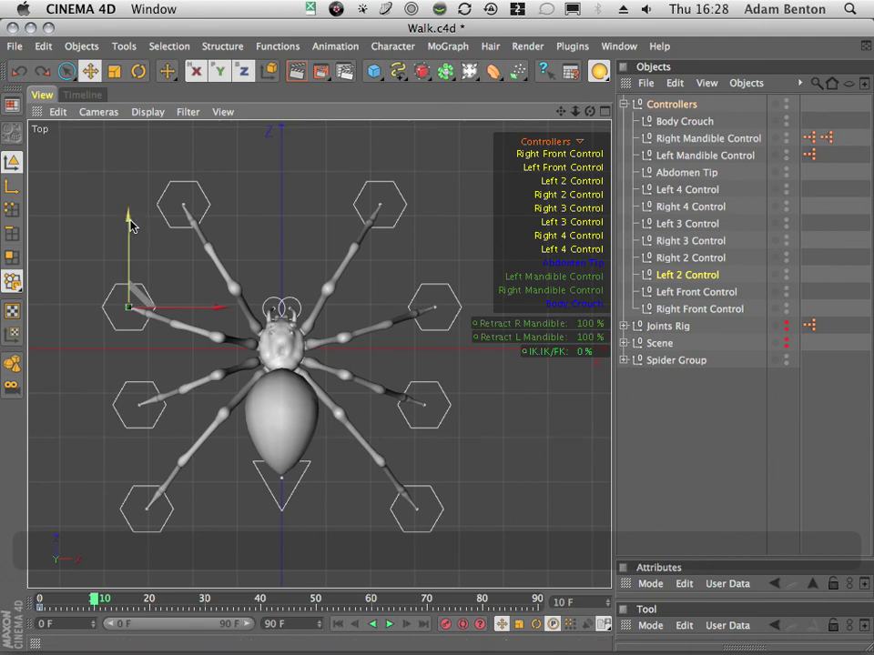
# At frame 10, move the Left 2 Control 60 cm backward along Z in the Top view.
pyautogui.moveTo(129, 225)
pyautogui.mouseDown()
pyautogui.moveTo(128, 248)
pyautogui.moveTo(133, 224)
pyautogui.mouseUp()
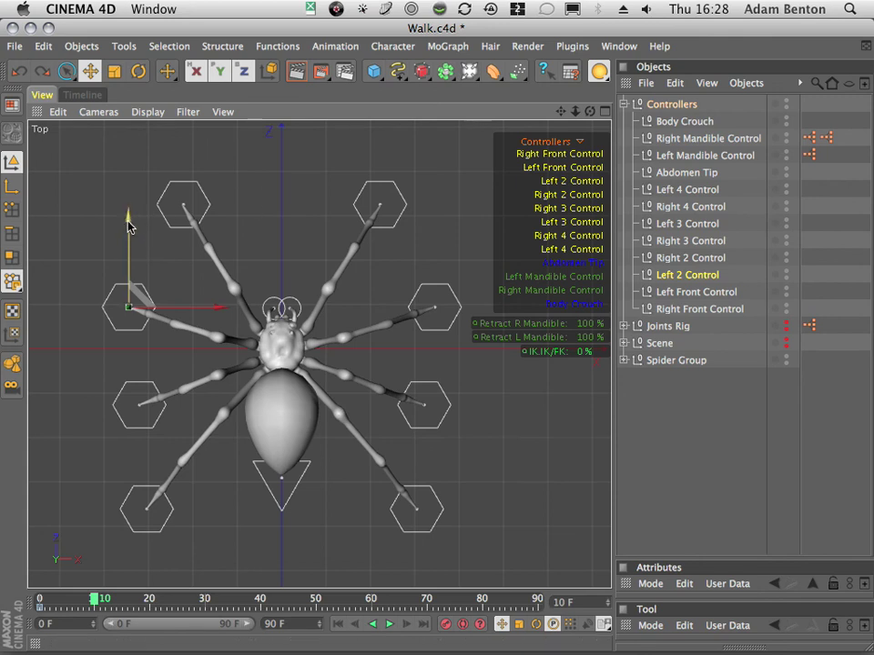
pyautogui.moveTo(128, 223); pyautogui.dragTo(134, 250)
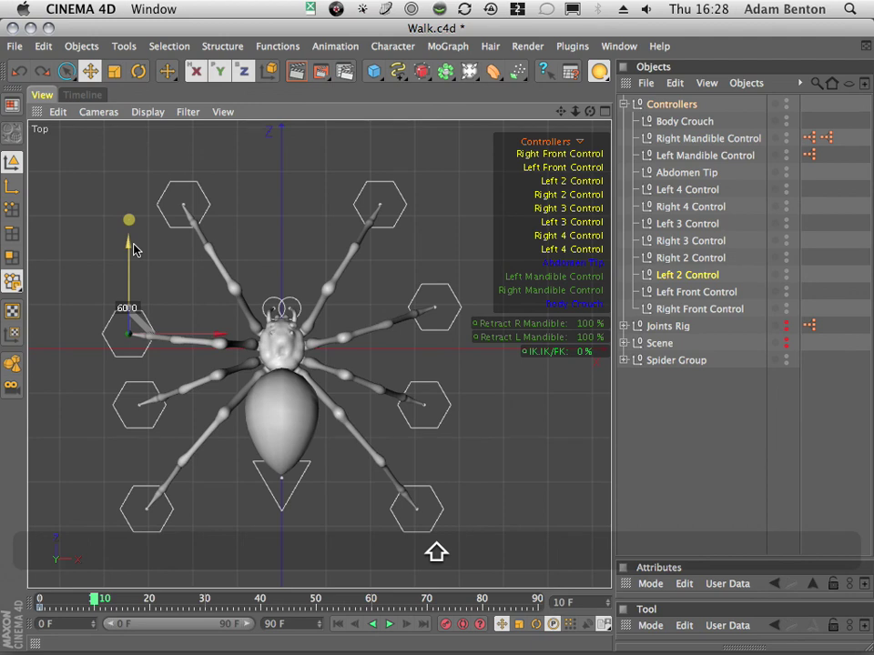
pyautogui.keyDown('shift'); pyautogui.moveTo(134, 250); pyautogui.dragTo(135, 248); pyautogui.keyUp('shift')
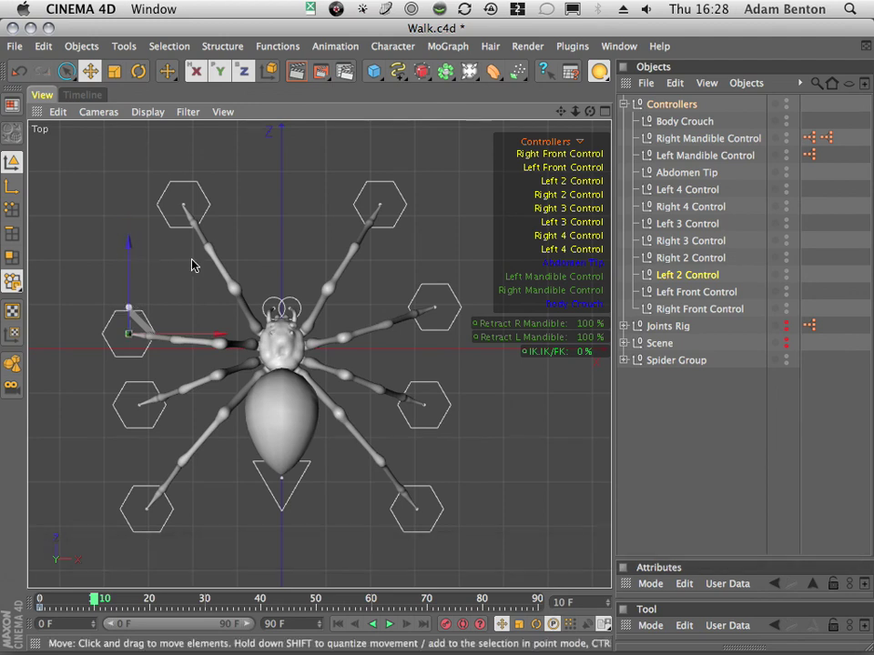
# Try to move the Left 3 Control 70 cm forward along Z at frame 10.
pyautogui.click(570, 222)
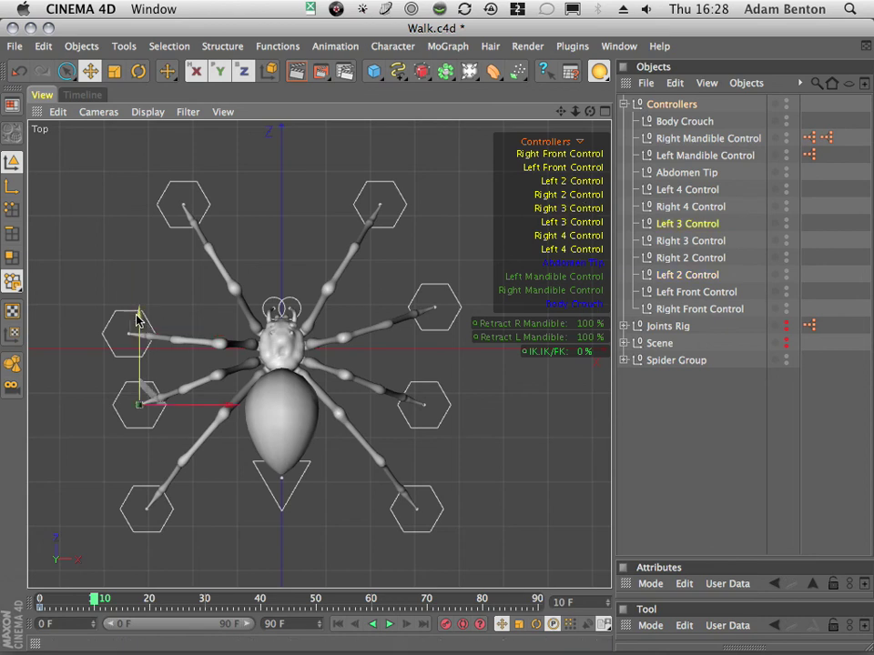
pyautogui.keyDown('shift'); pyautogui.moveTo(138, 318); pyautogui.dragTo(143, 293); pyautogui.keyUp('shift')
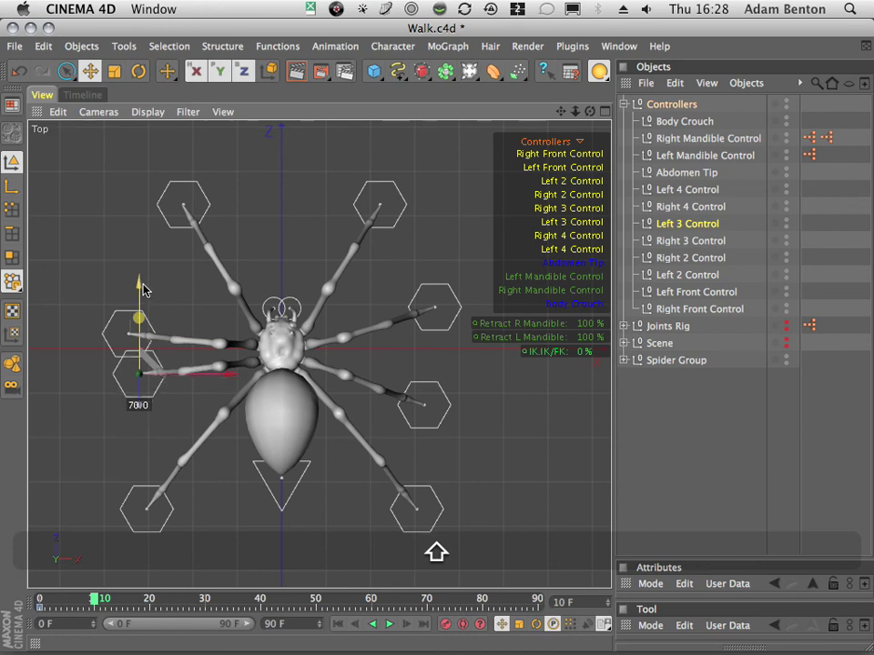
pyautogui.keyDown('shift'); pyautogui.moveTo(143, 289); pyautogui.dragTo(143, 289); pyautogui.keyUp('shift')
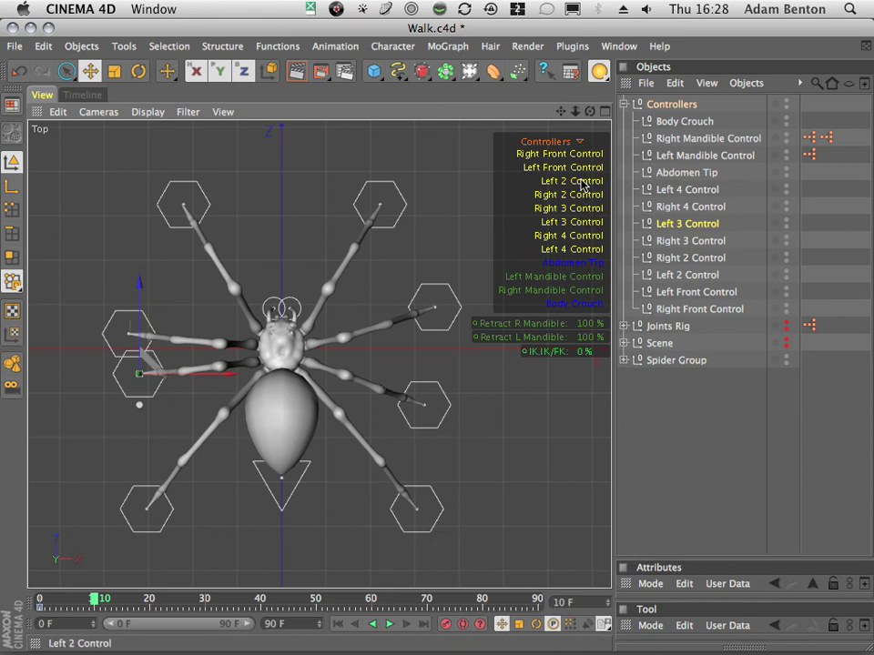
# Move the Left 2 Control slightly further backward along Z and record its key at frame 10.
pyautogui.click(580, 181)
pyautogui.keyDown('shift'); pyautogui.moveTo(130, 246); pyautogui.dragTo(124, 251); pyautogui.keyUp('shift')
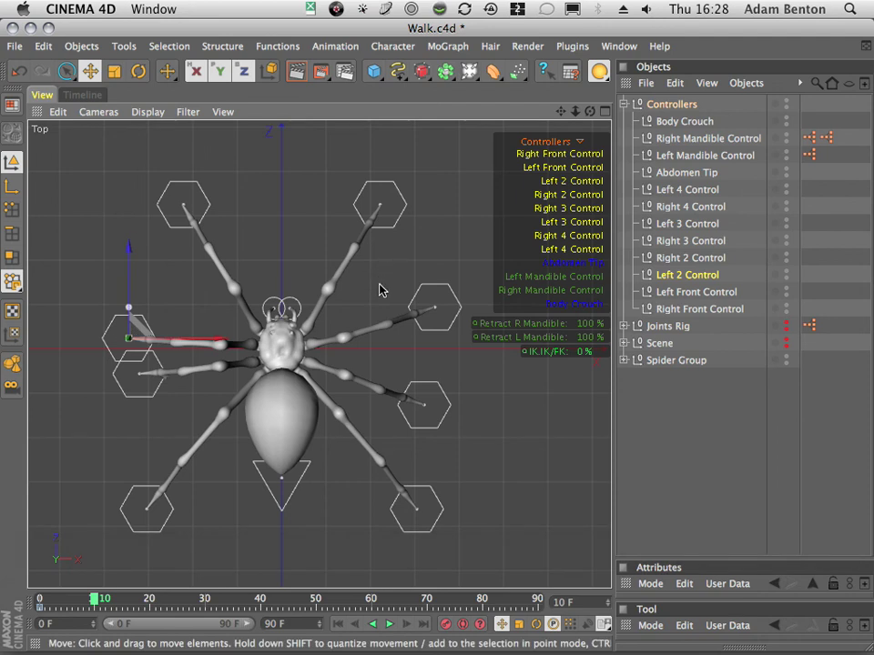
pyautogui.click(446, 623)
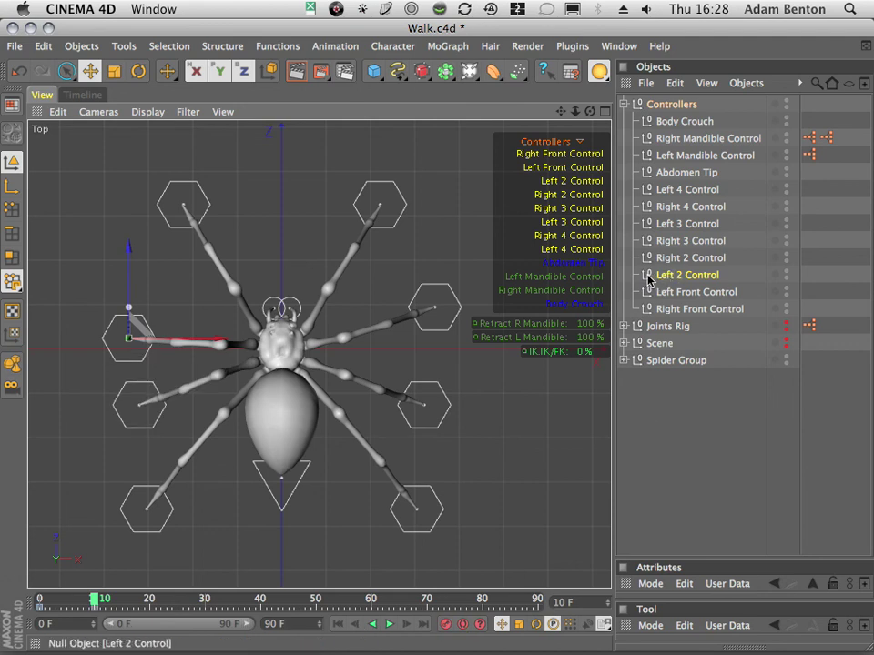
# Move the Left 3 Control 70 cm forward along Z, record its key at frame 10, and scrub between frames 0 and 10.
pyautogui.click(673, 225)
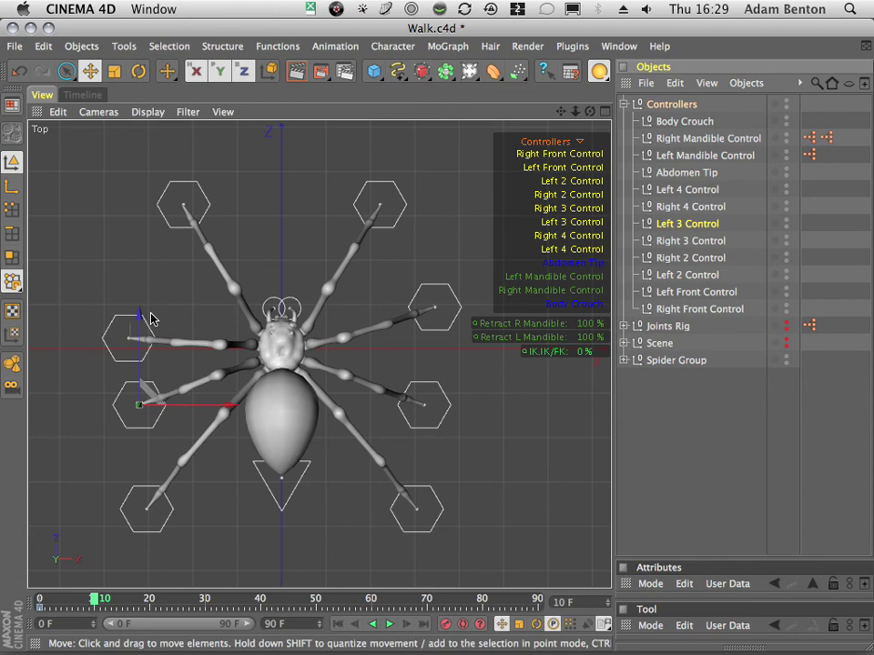
pyautogui.keyDown('shift'); pyautogui.moveTo(142, 322); pyautogui.dragTo(143, 288); pyautogui.keyUp('shift')
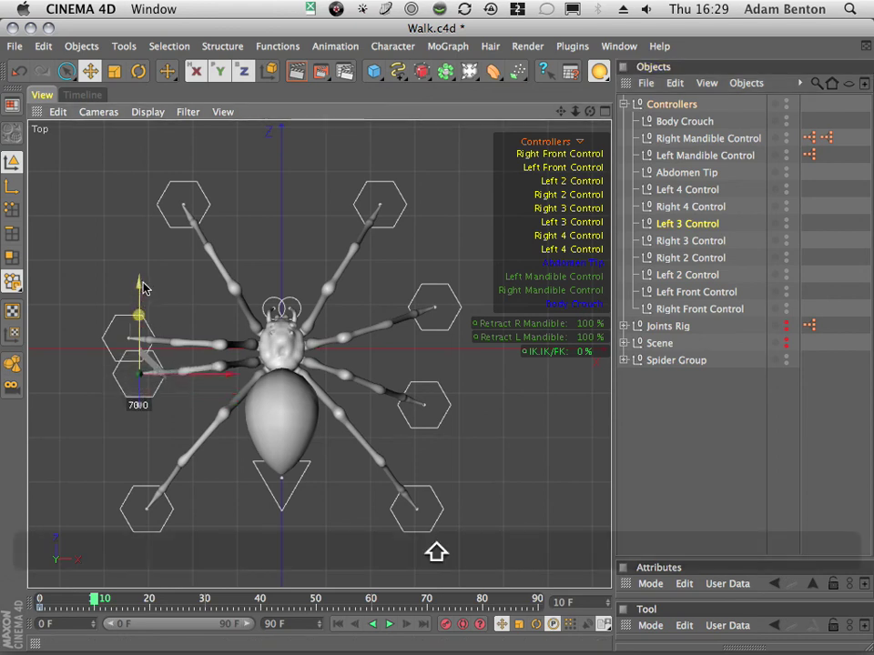
pyautogui.click(446, 627)
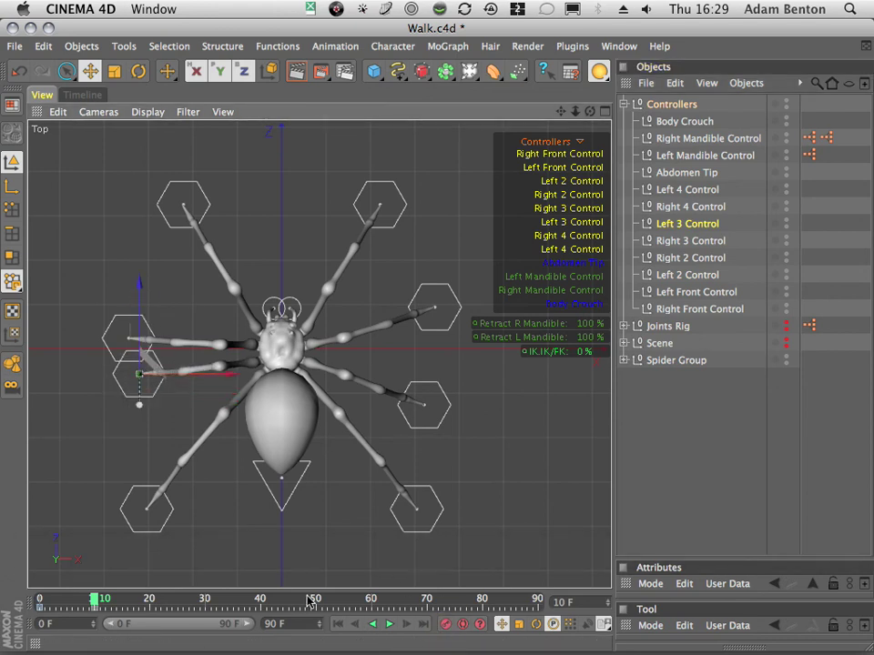
pyautogui.moveTo(96, 599); pyautogui.dragTo(35, 400)
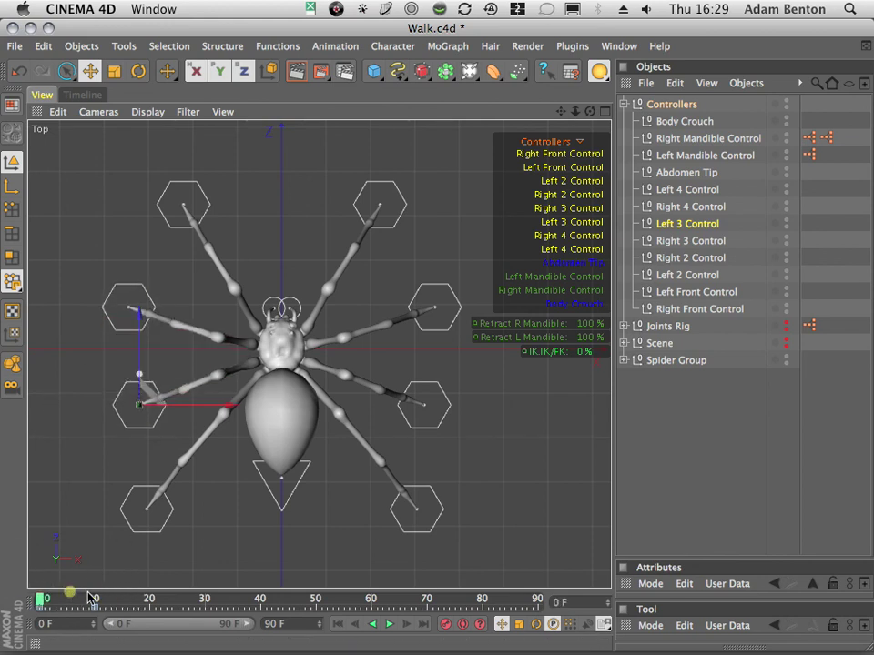
pyautogui.moveTo(91, 597)
pyautogui.mouseDown()
pyautogui.moveTo(71, 599)
pyautogui.moveTo(94, 601)
pyautogui.mouseUp()
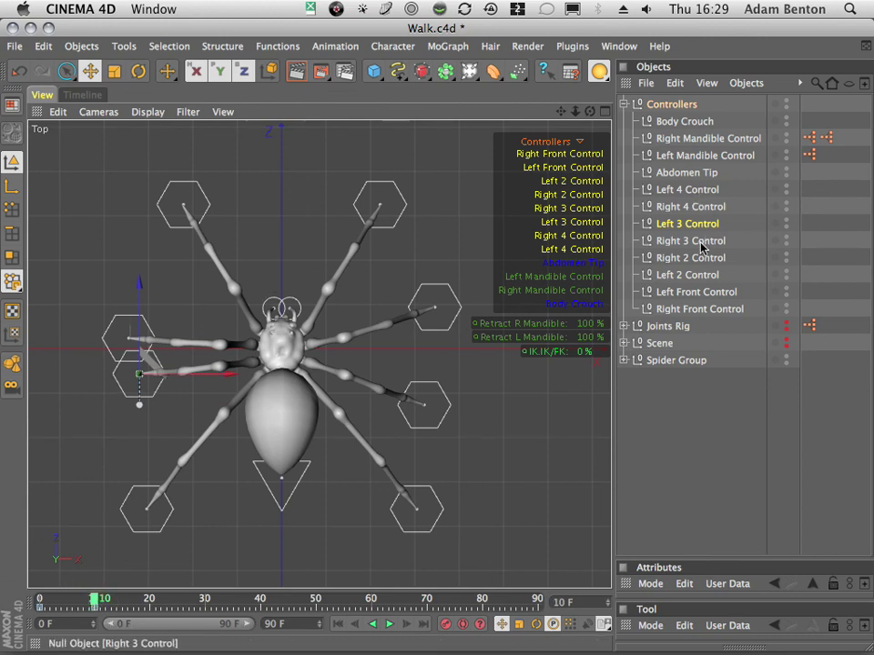
# Move the Left Front Control forward and the Left 4 Control backward along Z, recording both keys at frame 10.
pyautogui.click(683, 292)
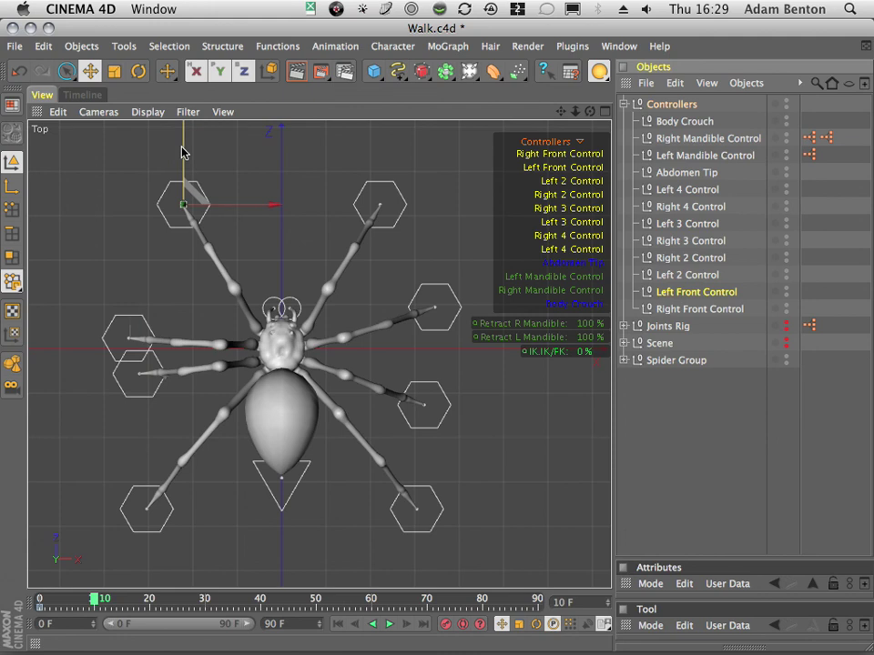
pyautogui.moveTo(183, 152); pyautogui.dragTo(192, 119)
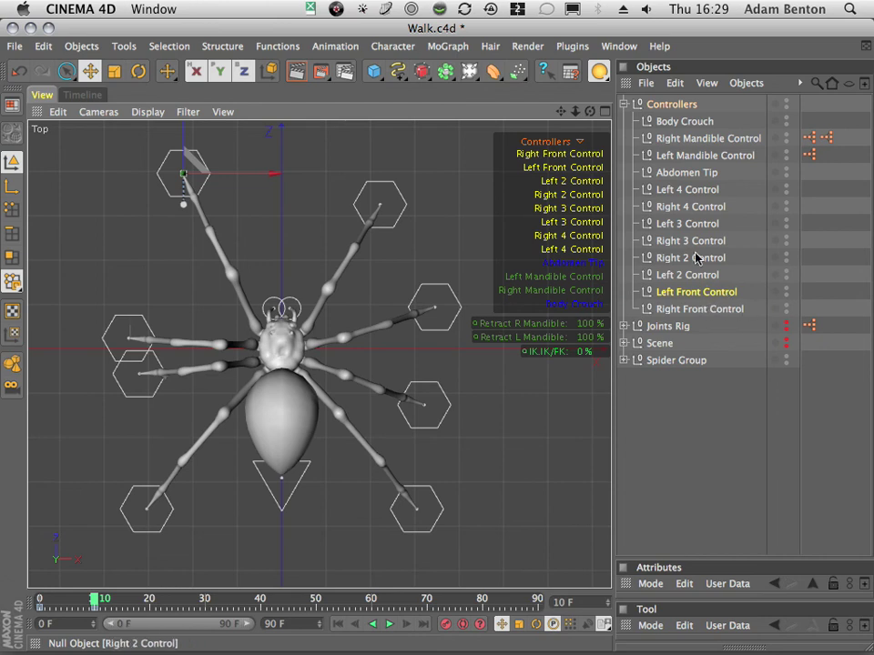
pyautogui.click(687, 190)
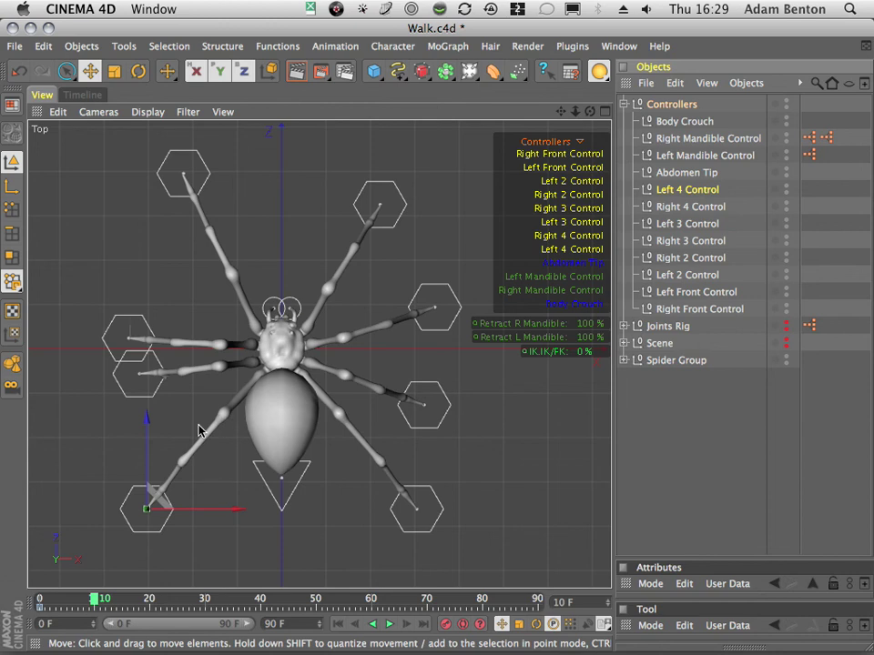
pyautogui.moveTo(146, 425); pyautogui.dragTo(142, 455)
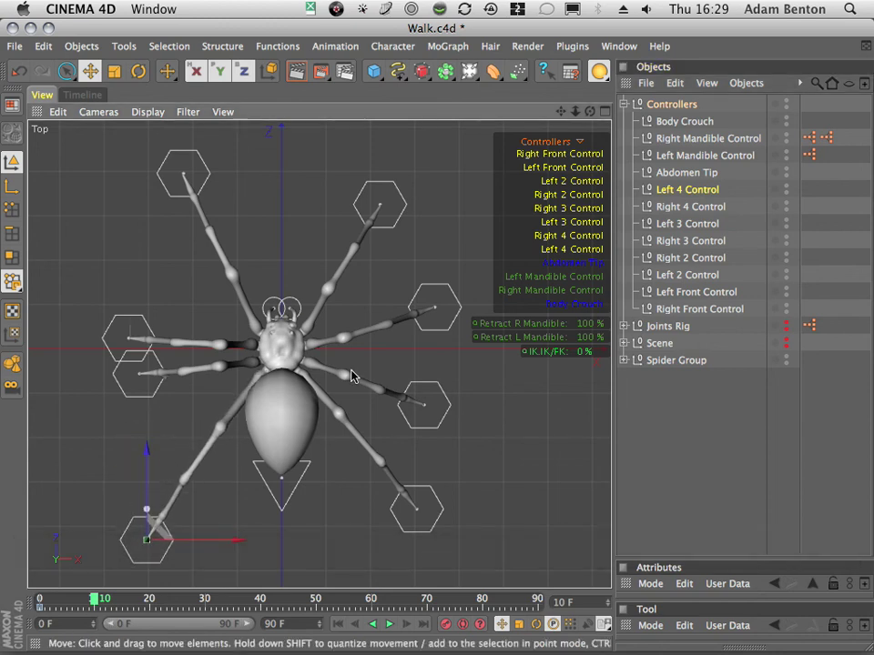
pyautogui.click(442, 628)
pyautogui.moveTo(92, 599)
pyautogui.mouseDown()
pyautogui.moveTo(60, 596)
pyautogui.moveTo(54, 583)
pyautogui.moveTo(92, 583)
pyautogui.mouseUp()
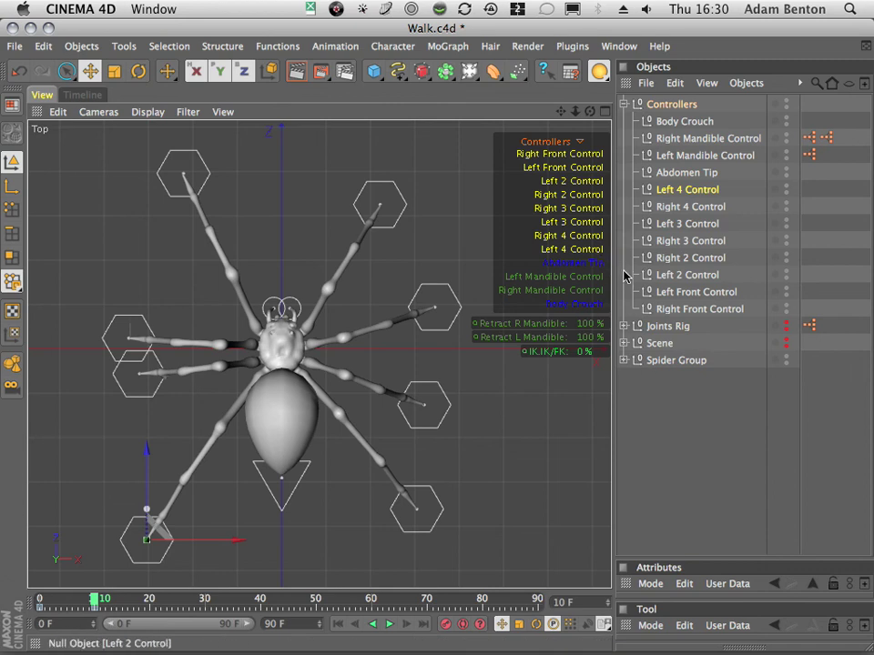
# Move the Right Front Control backward and the Right 4 Control forward along Z, recording both keys at frame 10.
pyautogui.click(696, 312)
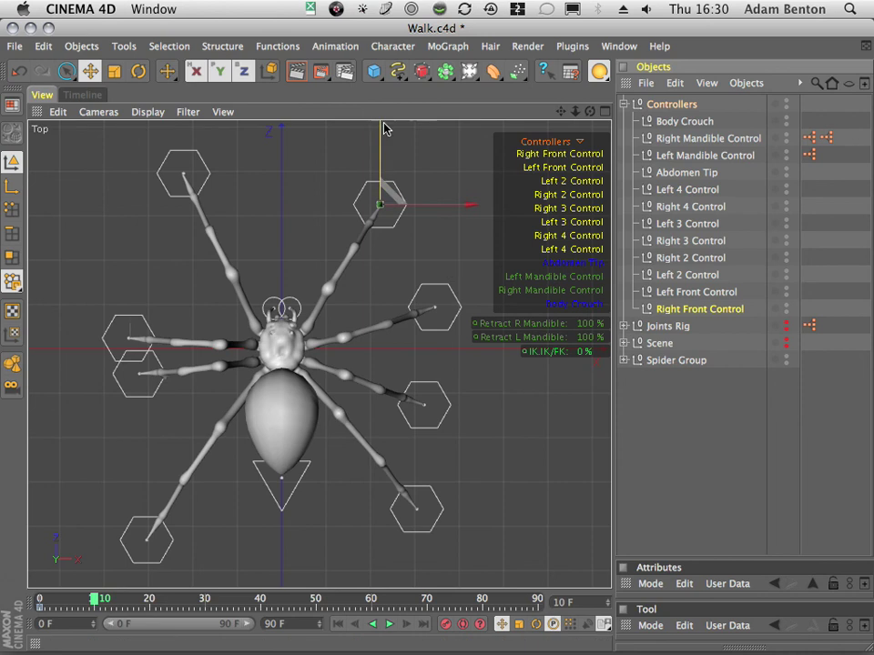
pyautogui.moveTo(383, 128); pyautogui.dragTo(371, 159)
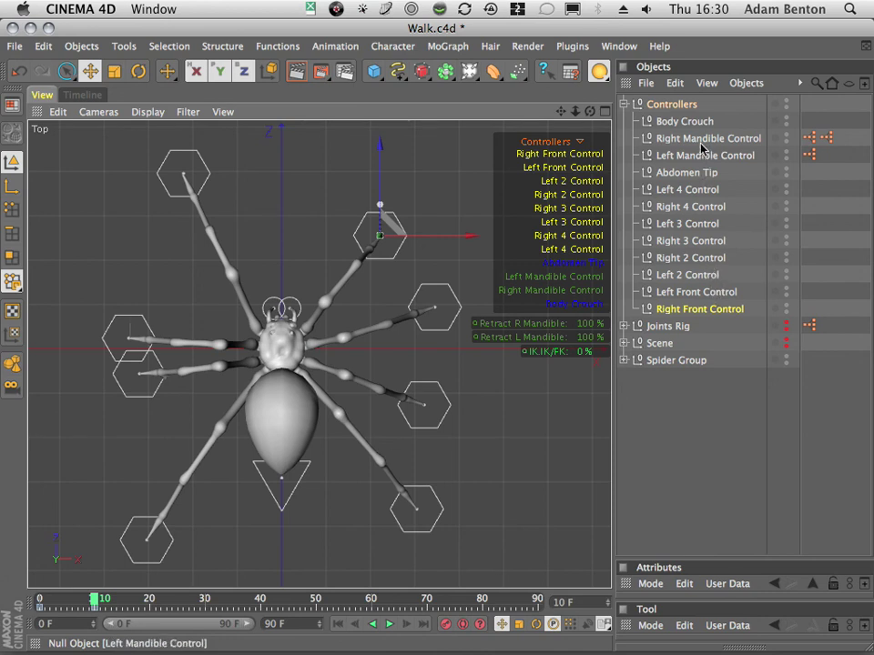
pyautogui.click(692, 206)
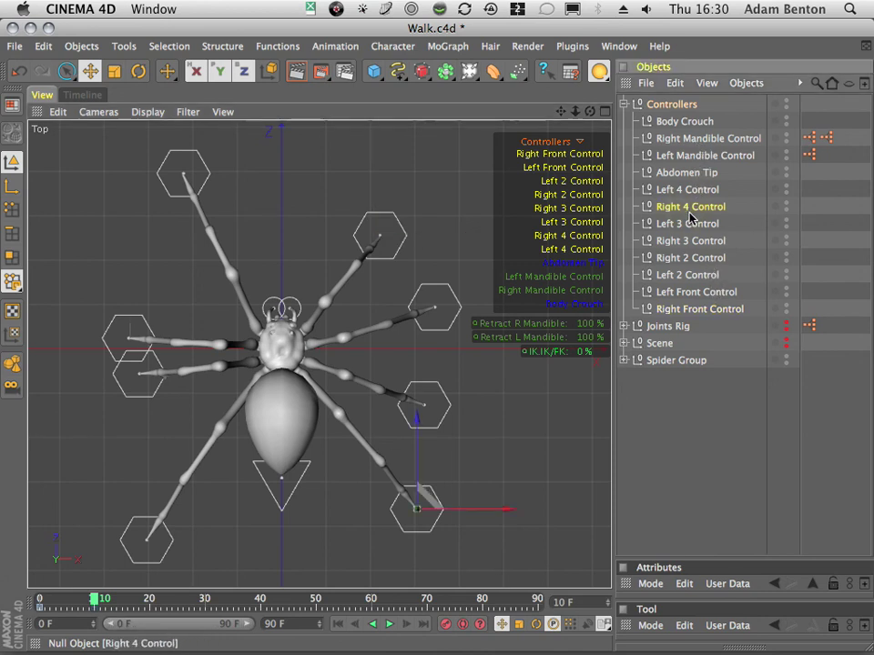
pyautogui.moveTo(416, 416); pyautogui.dragTo(423, 401)
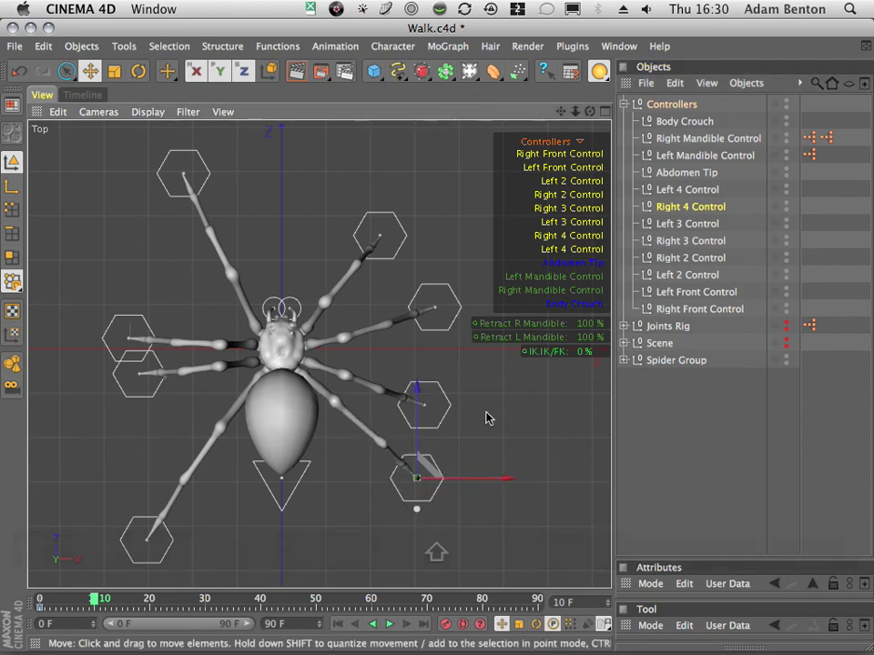
pyautogui.click(447, 627)
# Move the Right 2 Control forward and the Right 3 Control backward along Z, recording both keys at frame 10.
pyautogui.click(696, 258)
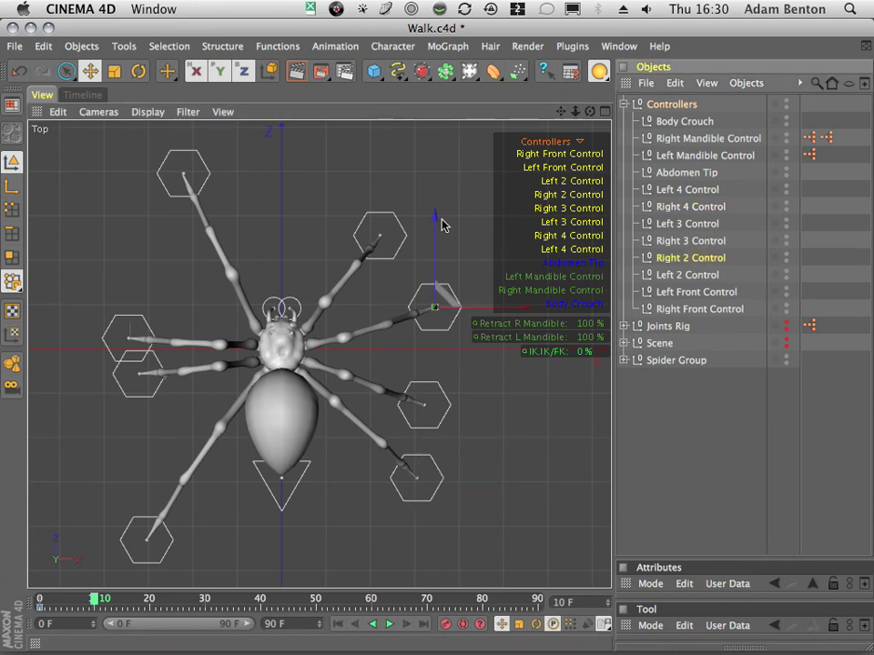
pyautogui.moveTo(433, 221); pyautogui.dragTo(433, 193)
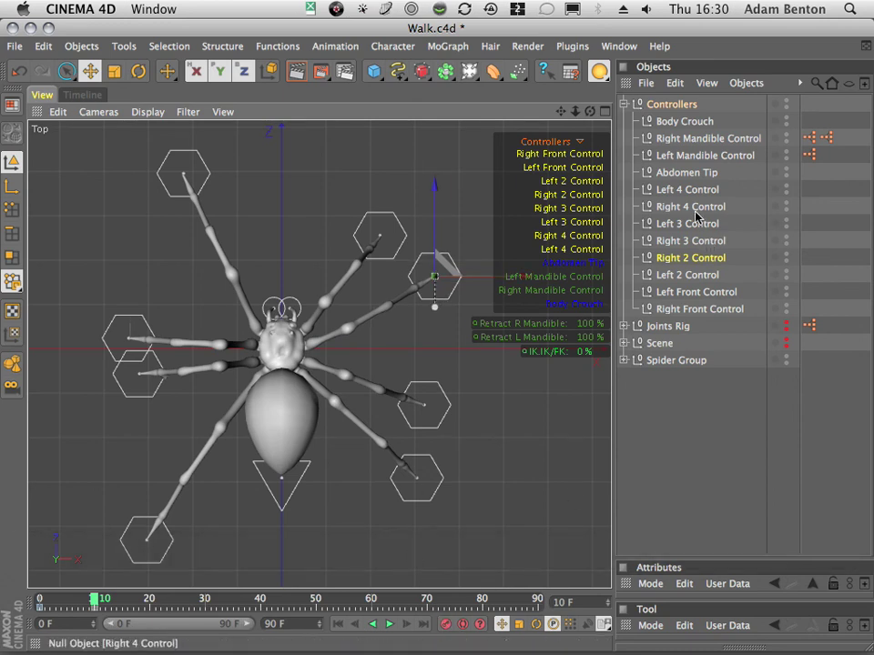
pyautogui.click(690, 241)
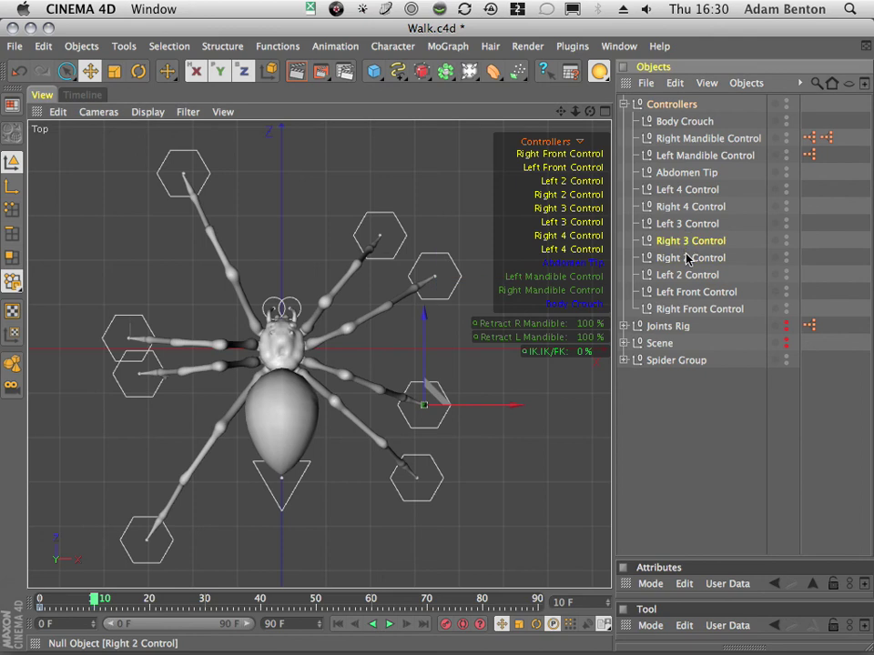
pyautogui.moveTo(425, 317); pyautogui.dragTo(419, 351)
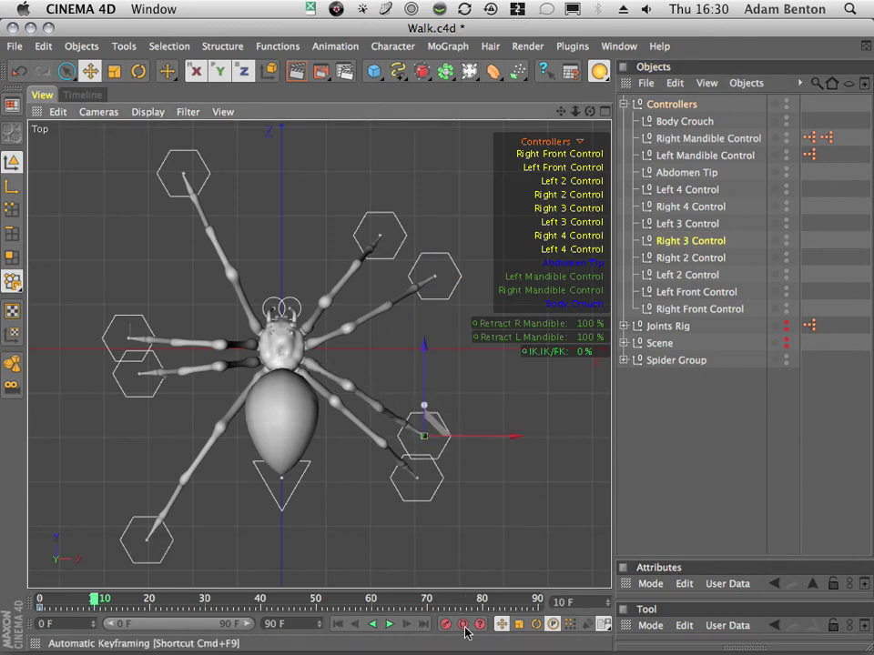
# At frame 20, move the Right 3 Control forward and the Right 2 Control backward past their starting positions along Z, recording both keys.
pyautogui.moveTo(93, 599); pyautogui.dragTo(151, 599)
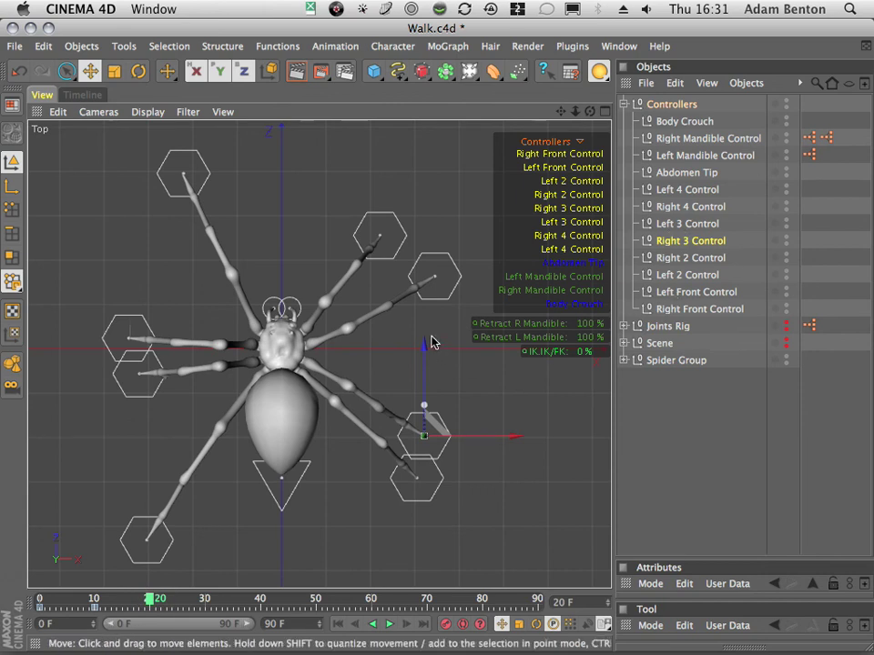
pyautogui.moveTo(426, 353); pyautogui.dragTo(432, 275)
pyautogui.keyDown('shift'); pyautogui.moveTo(429, 286); pyautogui.dragTo(428, 292); pyautogui.keyUp('shift')
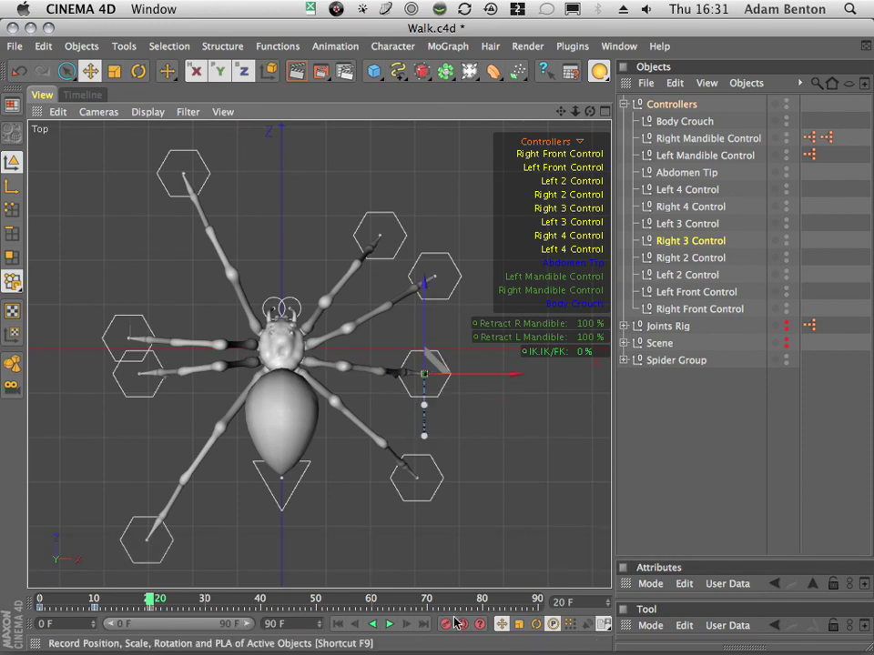
pyautogui.click(694, 260)
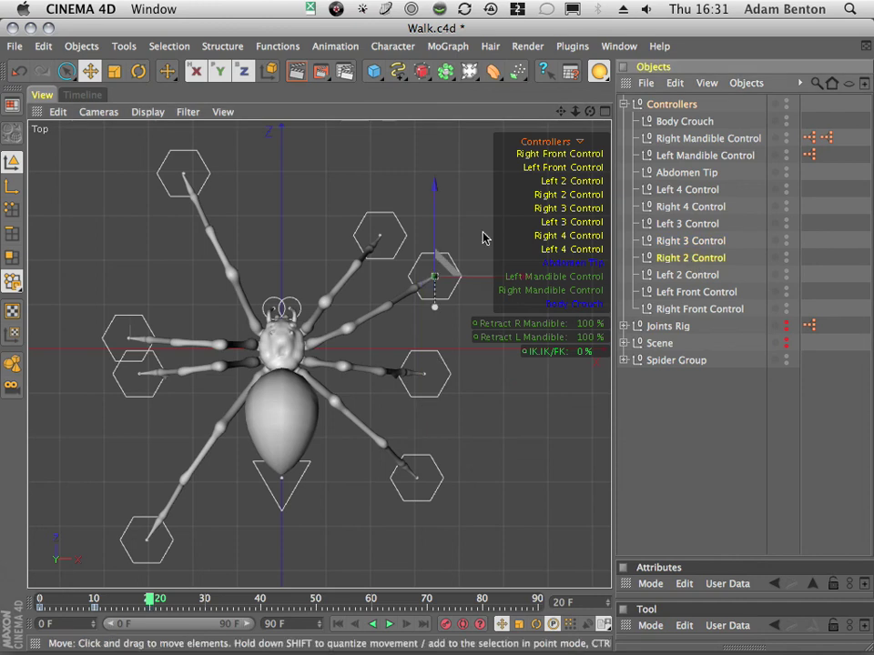
pyautogui.moveTo(434, 191); pyautogui.dragTo(419, 252)
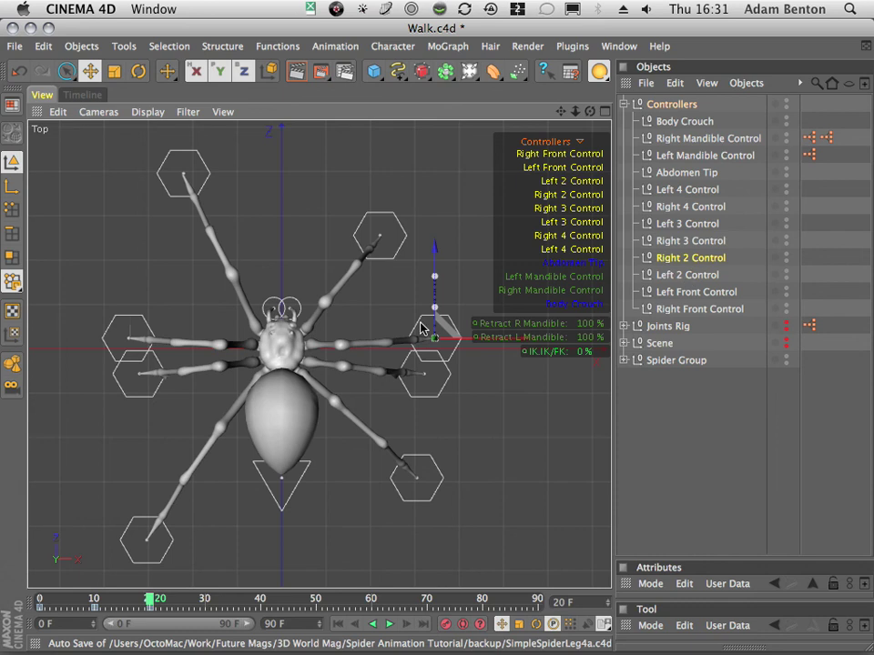
# At frame 20, move the Right Front Control forward and the Left Front Control backward along Z, past their starting positions.
pyautogui.click(392, 258)
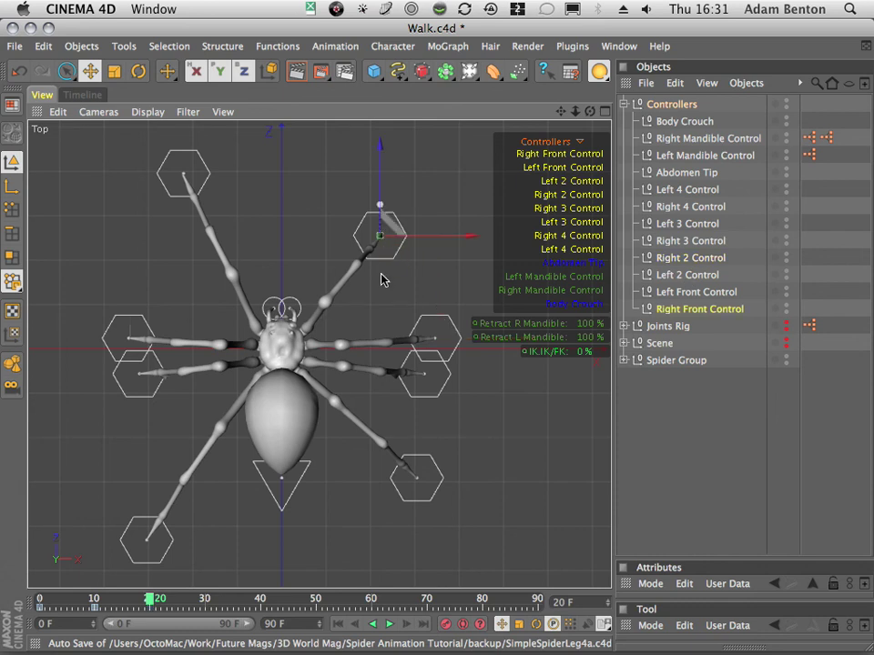
pyautogui.moveTo(380, 153); pyautogui.dragTo(374, 92)
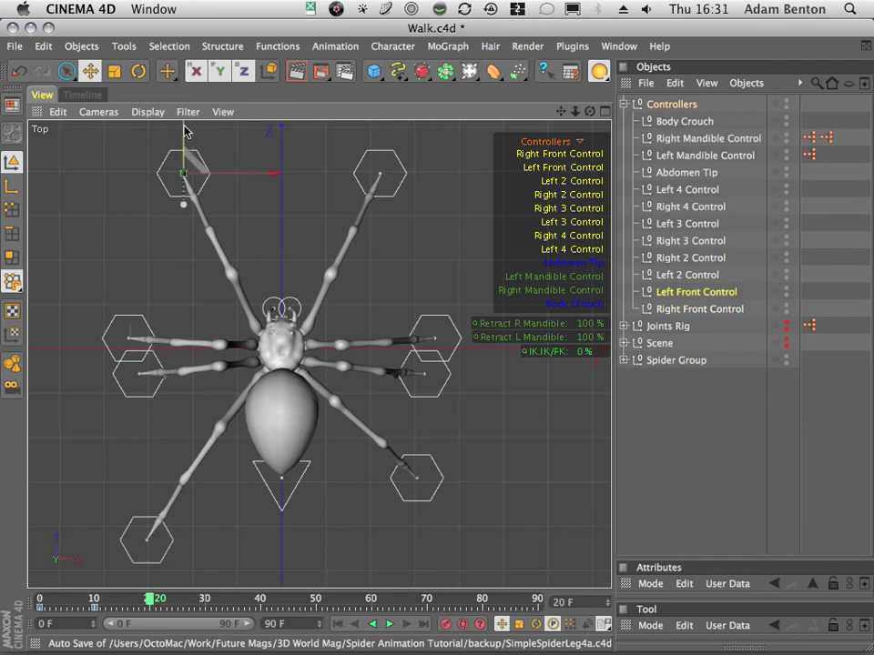
pyautogui.moveTo(184, 132); pyautogui.dragTo(173, 193)
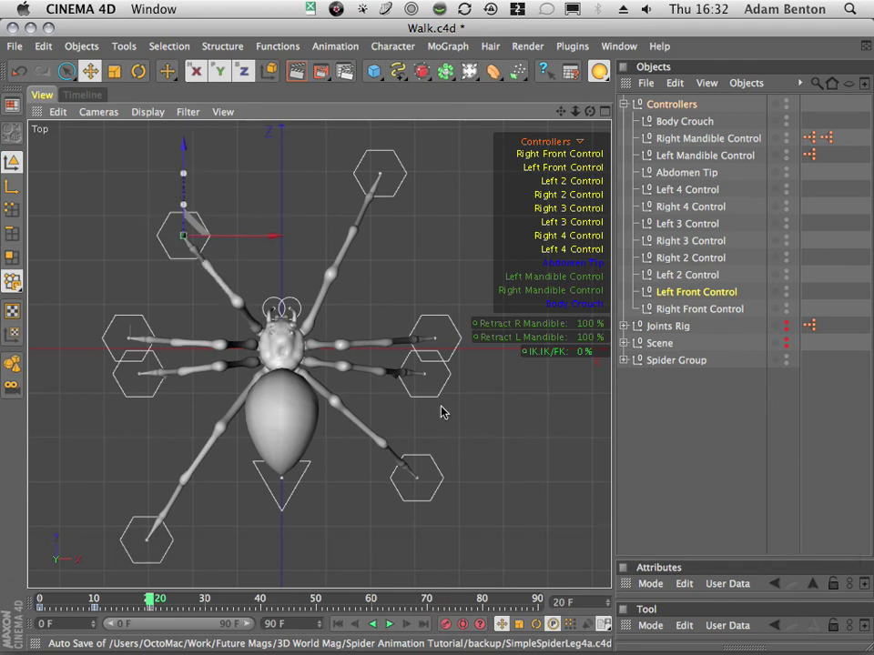
# Move the Left 4 Control forward and the Right 4 Control backward along Z, recording both keys at frame 20.
pyautogui.click(145, 563)
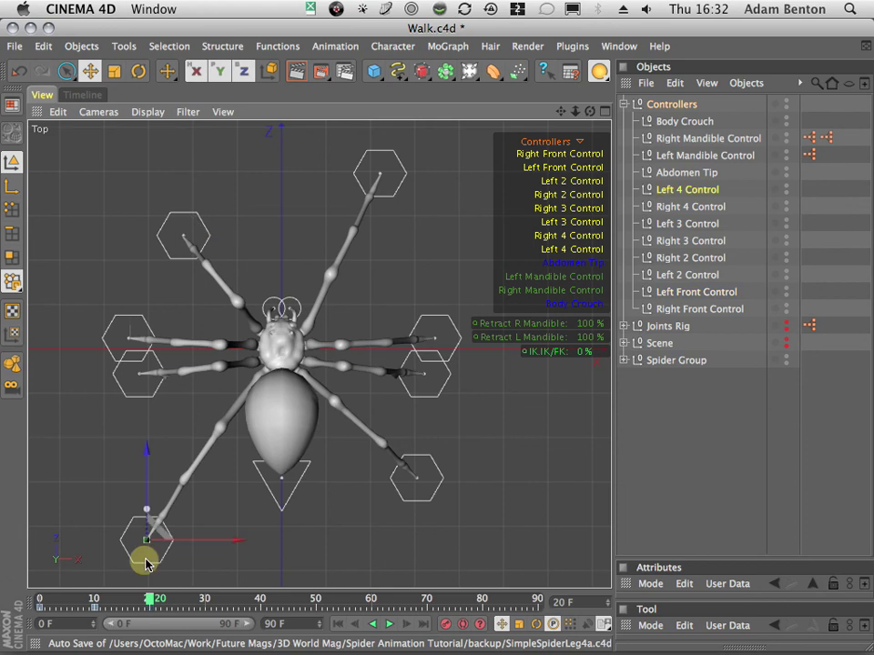
pyautogui.moveTo(146, 454); pyautogui.dragTo(153, 401)
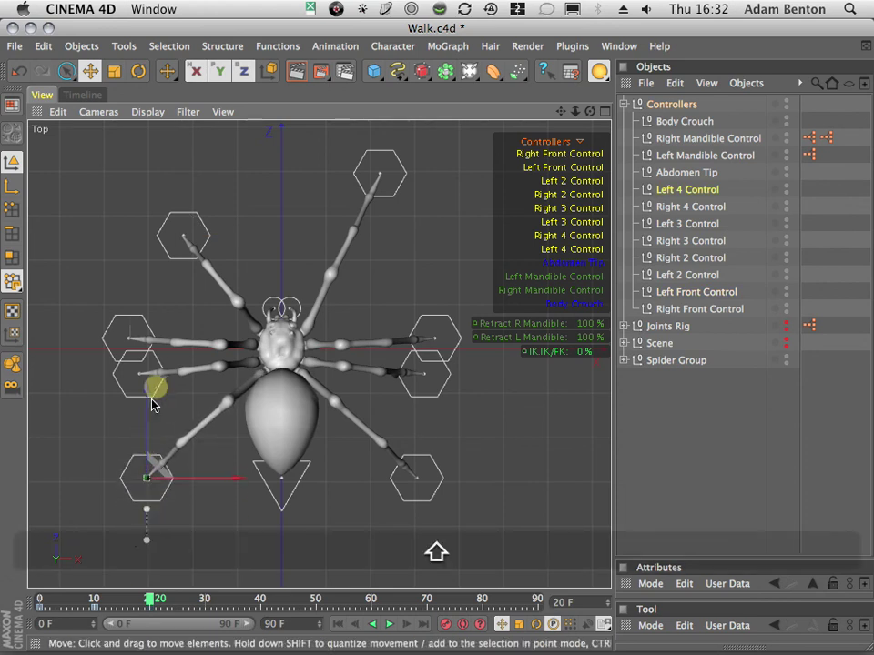
pyautogui.click(445, 625)
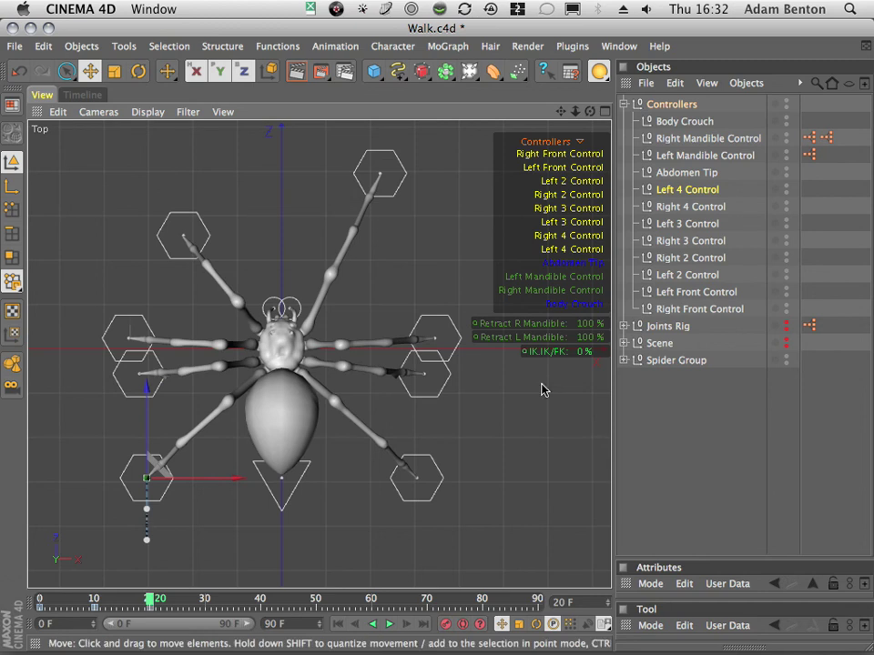
pyautogui.click(429, 501)
pyautogui.keyDown('shift'); pyautogui.moveTo(417, 392); pyautogui.dragTo(415, 460); pyautogui.keyUp('shift')
pyautogui.click(447, 625)
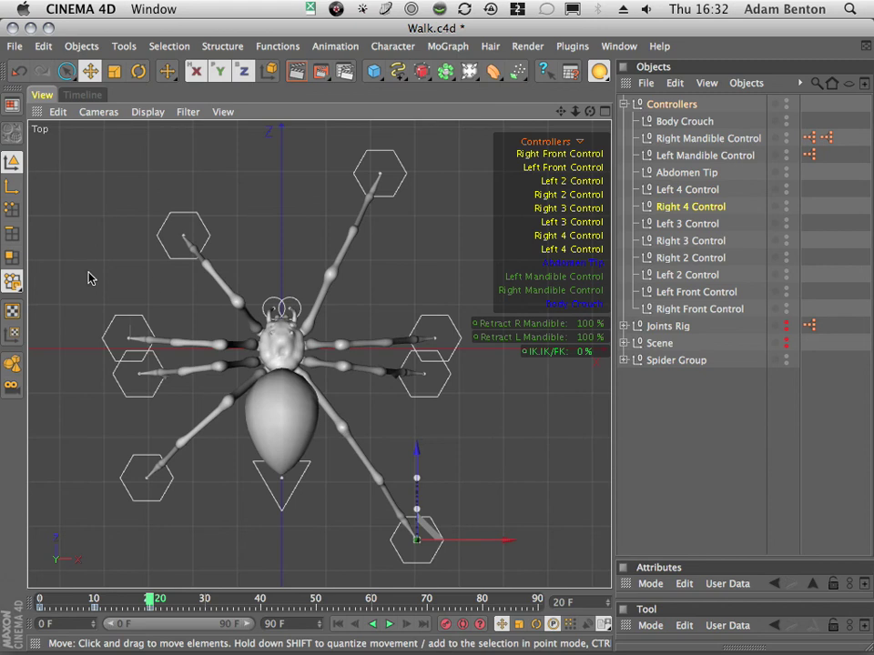
# At frame 20, move the Left 2 Control forward and the Left 3 Control backward along Z.
pyautogui.click(122, 319)
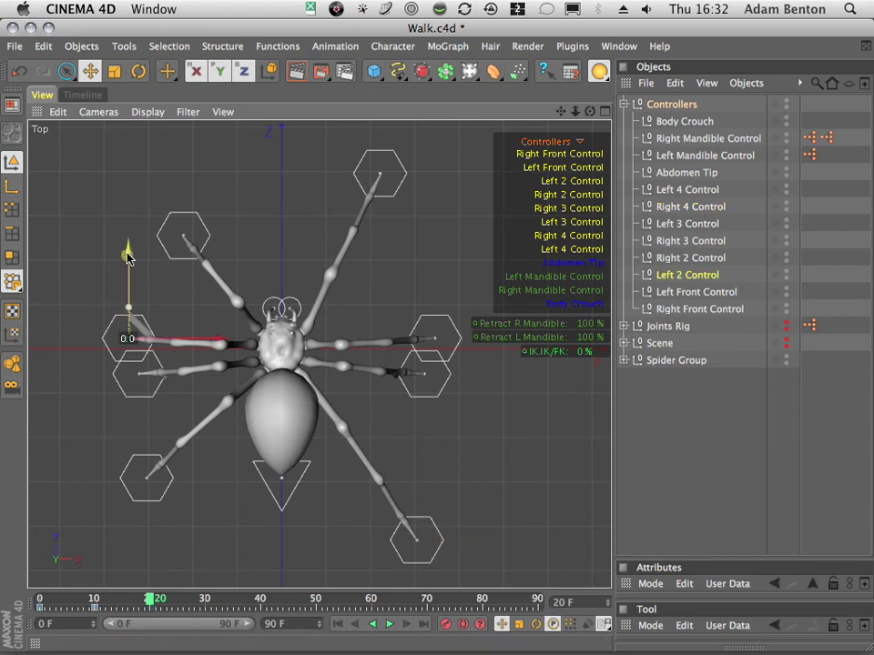
pyautogui.moveTo(127, 258); pyautogui.dragTo(135, 195)
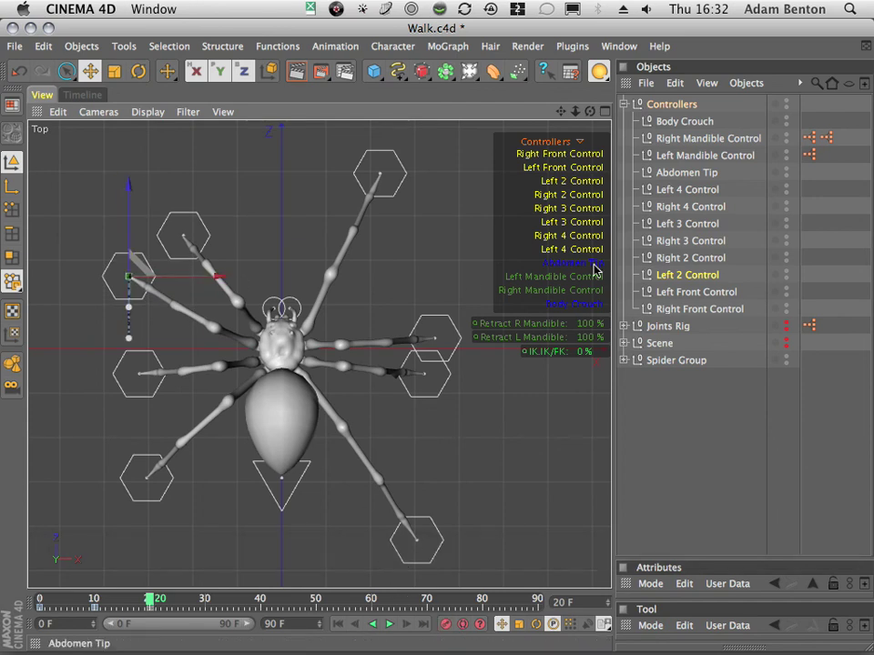
pyautogui.keyDown('shift'); pyautogui.moveTo(139, 289); pyautogui.dragTo(129, 351); pyautogui.keyUp('shift')
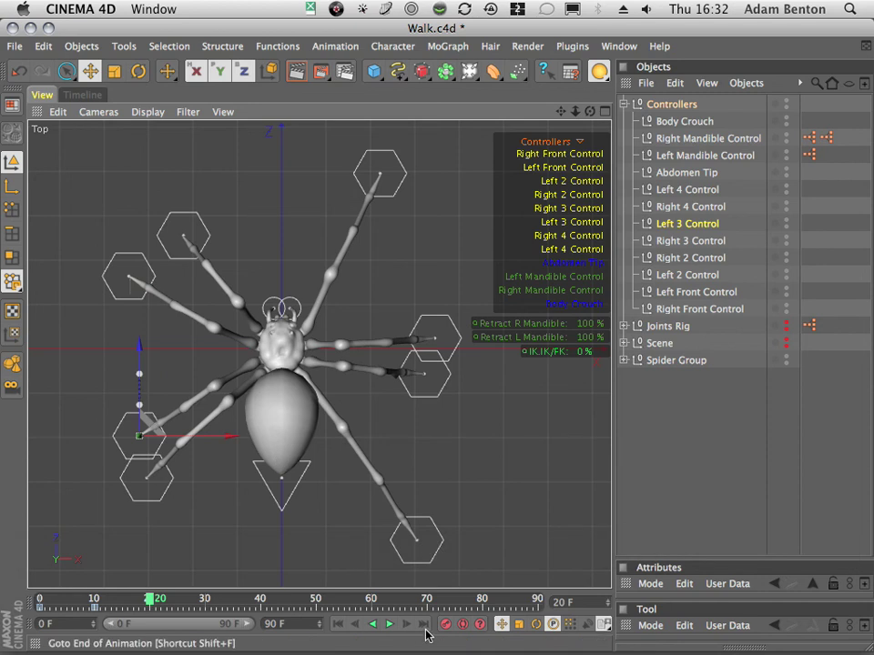
# Scrub through the new poses, and copy all leg control keys from frame 10 to frame 30 in the Timeline.
pyautogui.moveTo(153, 597); pyautogui.dragTo(60, 598)
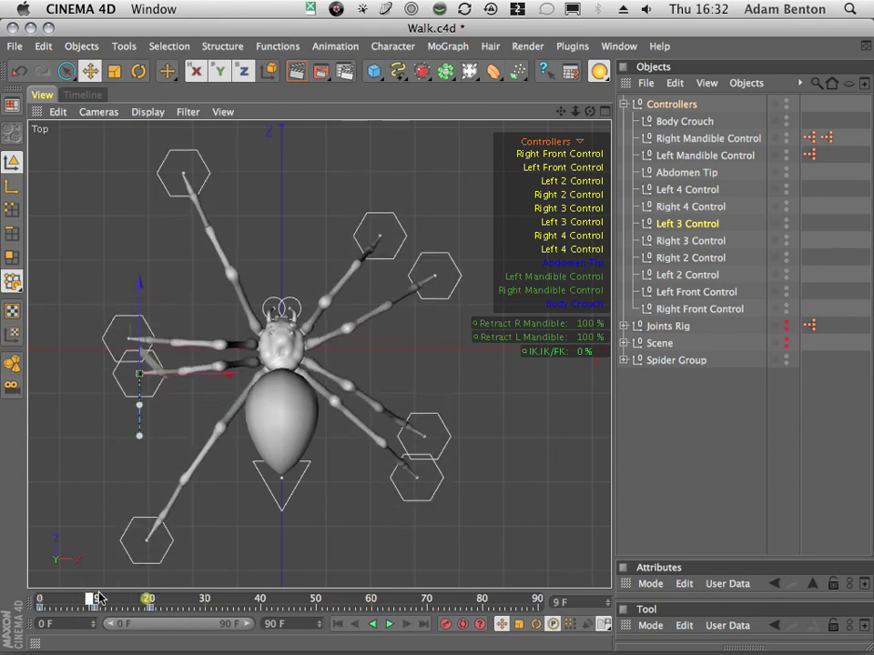
pyautogui.moveTo(94, 598); pyautogui.dragTo(148, 608)
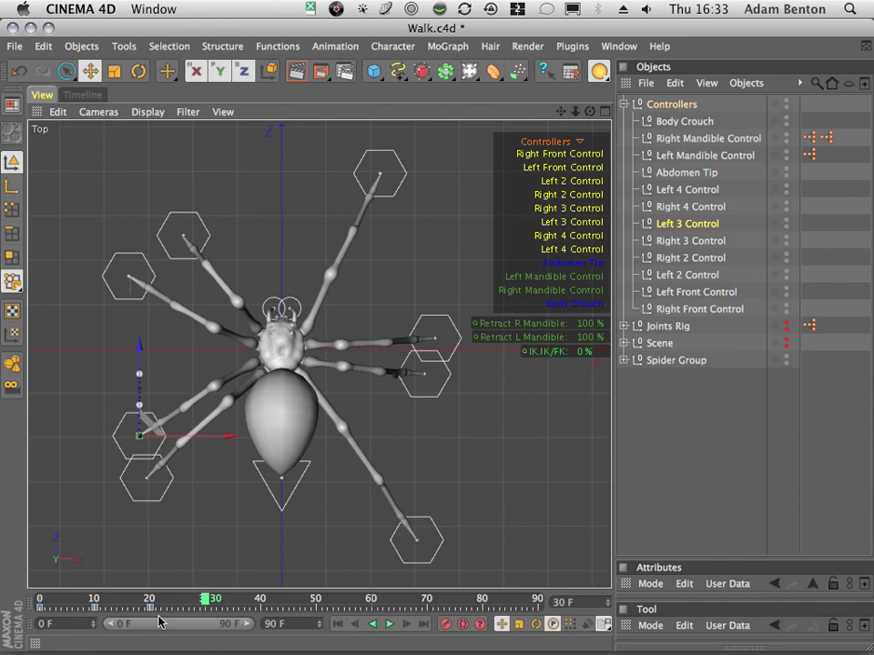
pyautogui.click(89, 95)
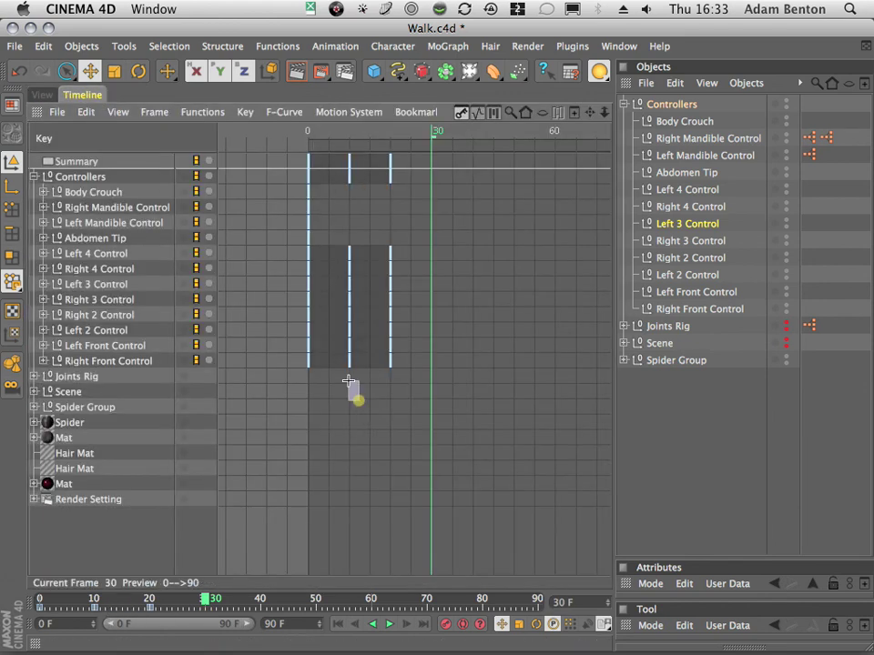
pyautogui.moveTo(349, 381); pyautogui.dragTo(338, 146)
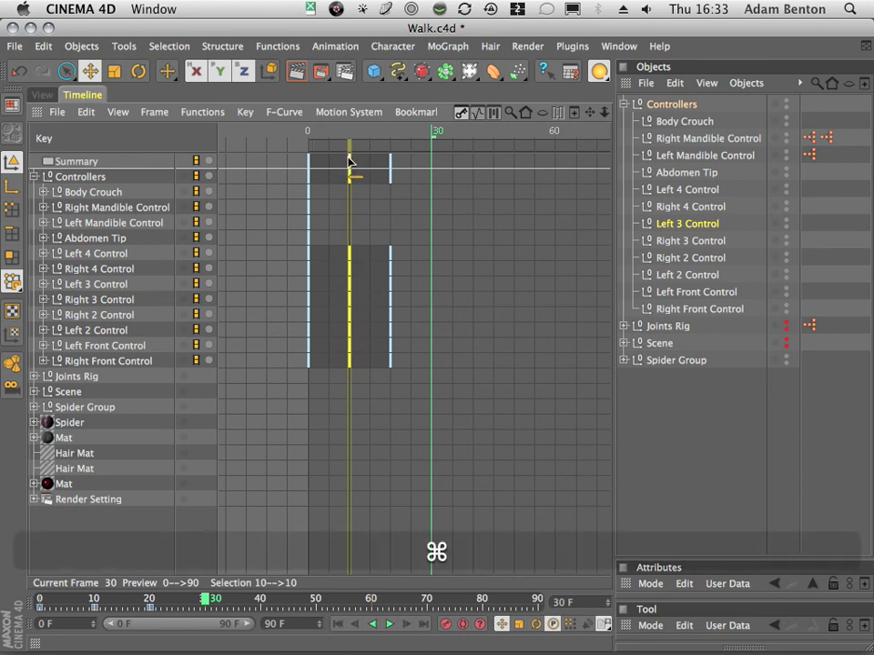
pyautogui.keyDown('super'); pyautogui.moveTo(351, 161); pyautogui.dragTo(431, 182); pyautogui.keyUp('super')
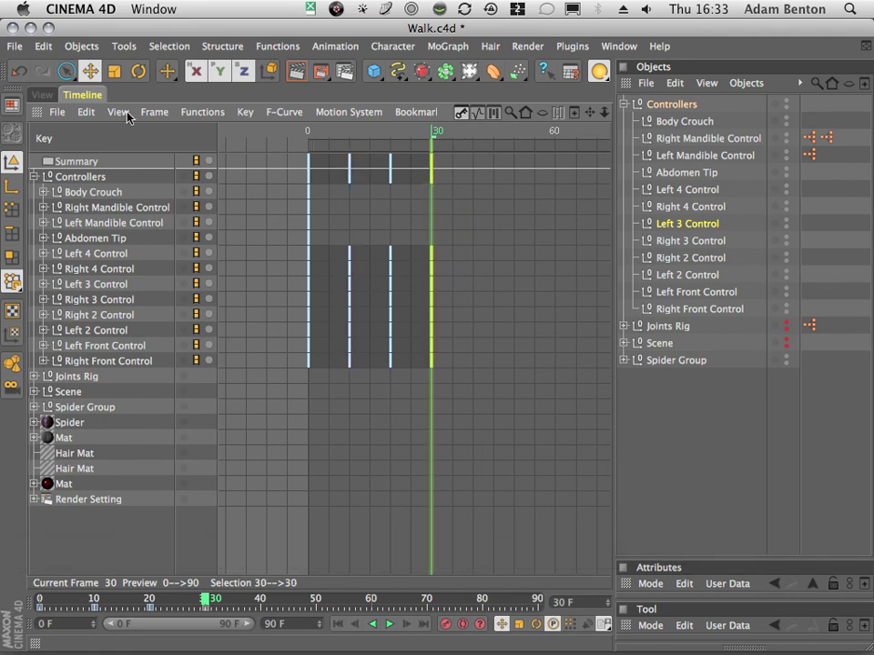
# Preview the cycle in the viewport, and move all the frame 0 keys to frame -10 in the Timeline.
pyautogui.click(42, 95)
pyautogui.moveTo(209, 599); pyautogui.dragTo(36, 606)
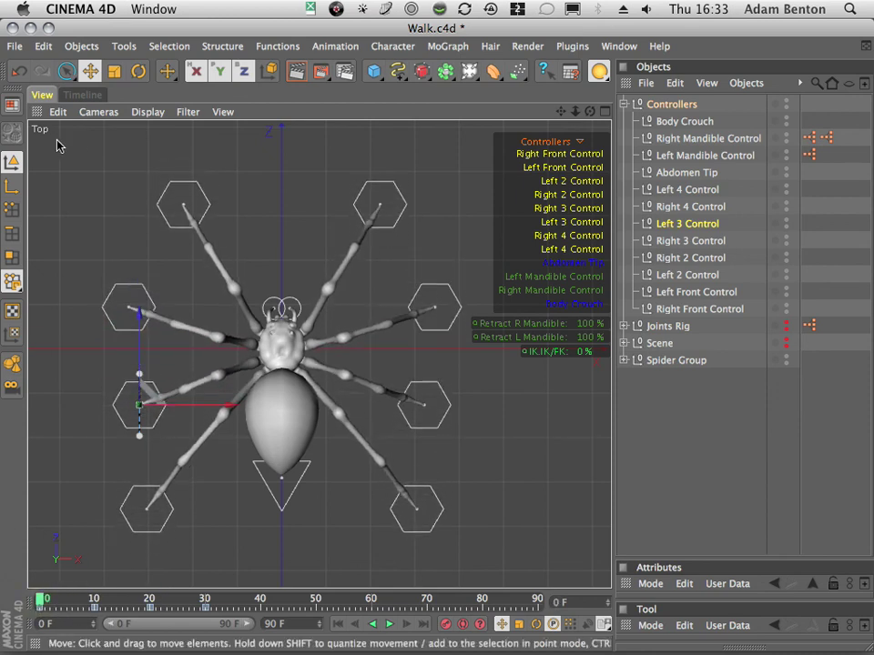
pyautogui.click(84, 95)
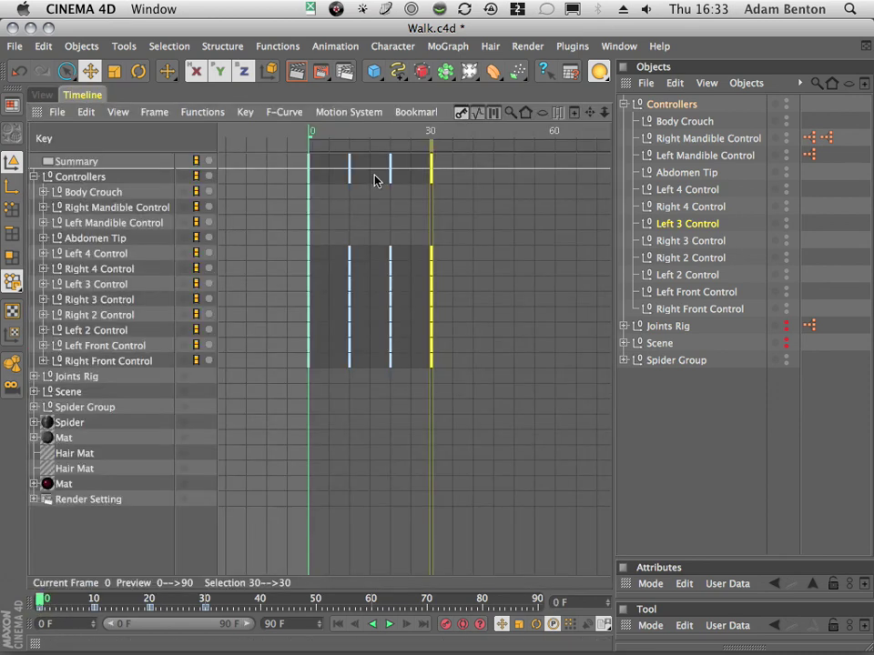
pyautogui.moveTo(313, 367); pyautogui.dragTo(268, 170)
pyautogui.click(305, 175)
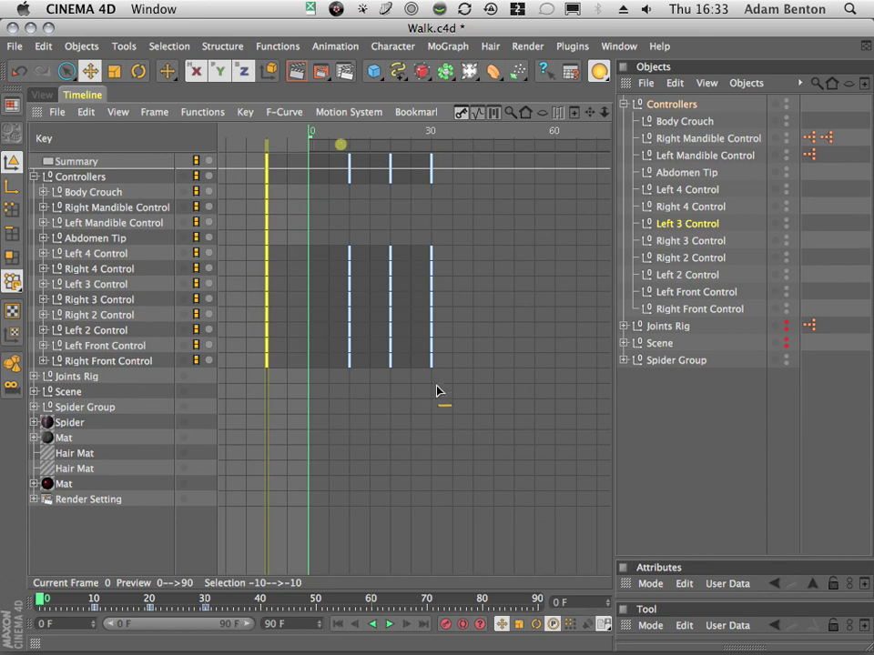
# Shift the remaining walk keys to start at frame 0, and stretch them to end at frame 30.
pyautogui.moveTo(440, 385); pyautogui.dragTo(309, 167)
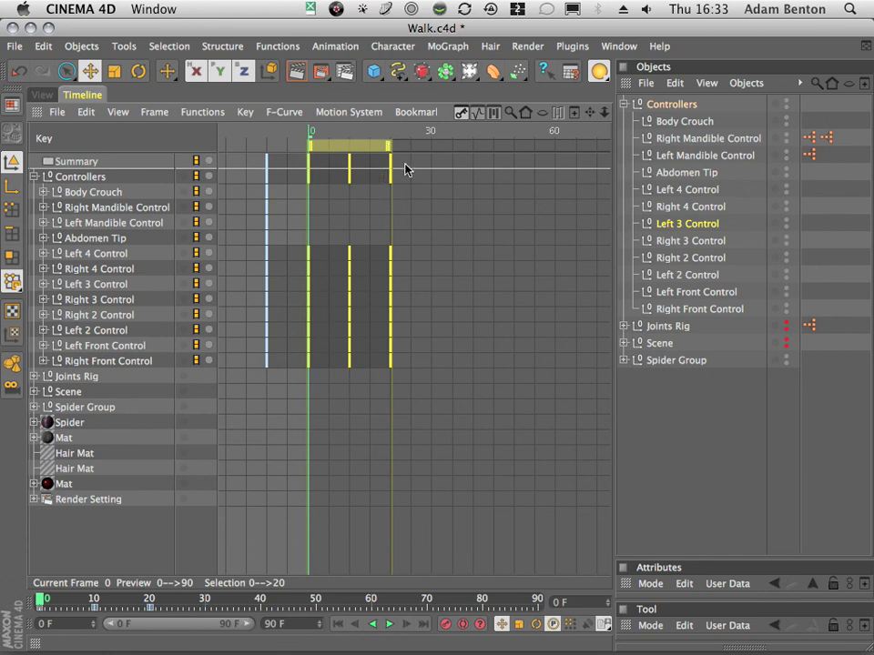
pyautogui.moveTo(388, 147); pyautogui.dragTo(430, 155)
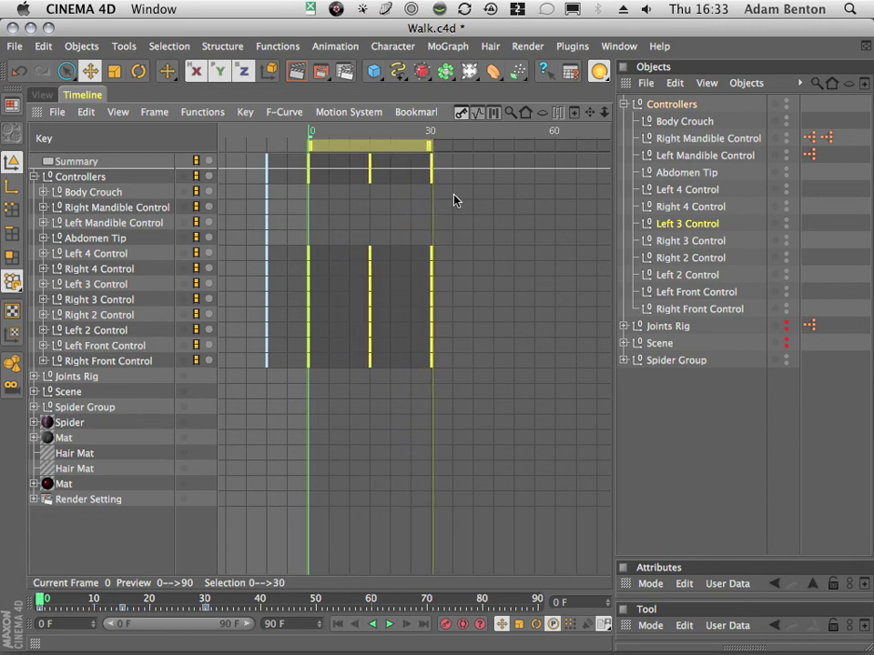
pyautogui.moveTo(193, 603); pyautogui.dragTo(7, 592)
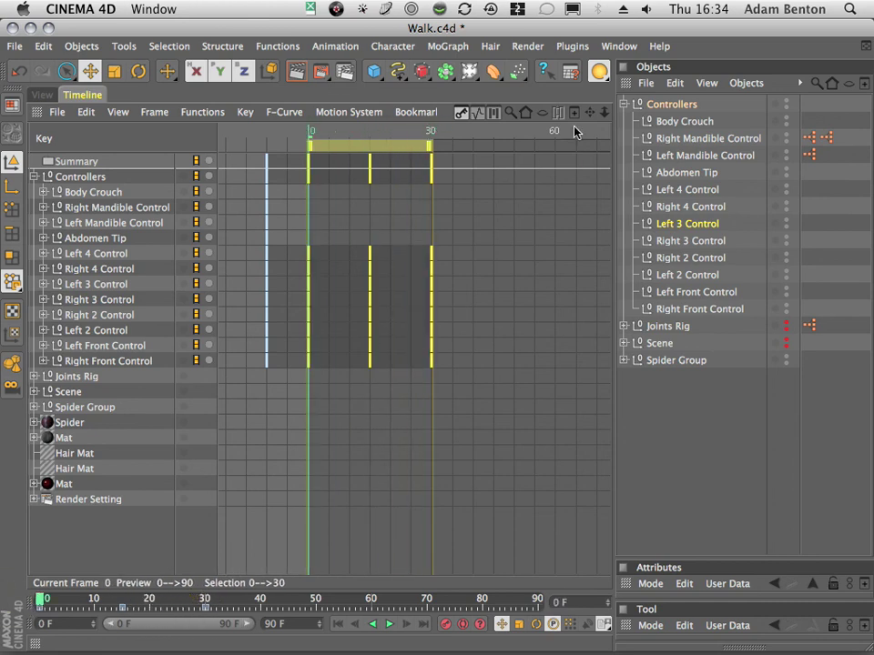
# Check the retimed cycle in the viewport, and set the project's maximum frame to 30 F.
pyautogui.click(38, 97)
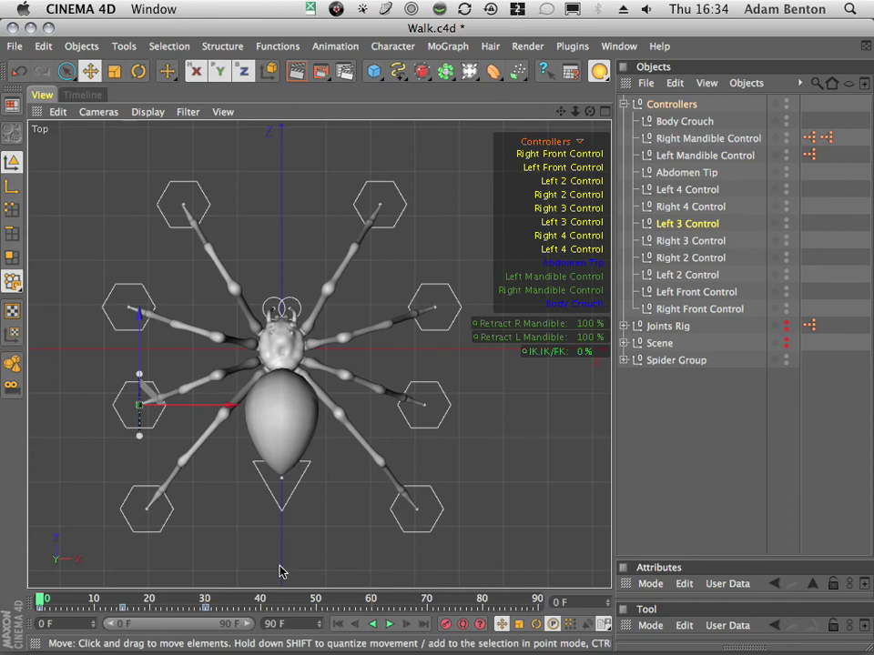
pyautogui.moveTo(100, 599); pyautogui.dragTo(5, 553)
pyautogui.click(42, 46)
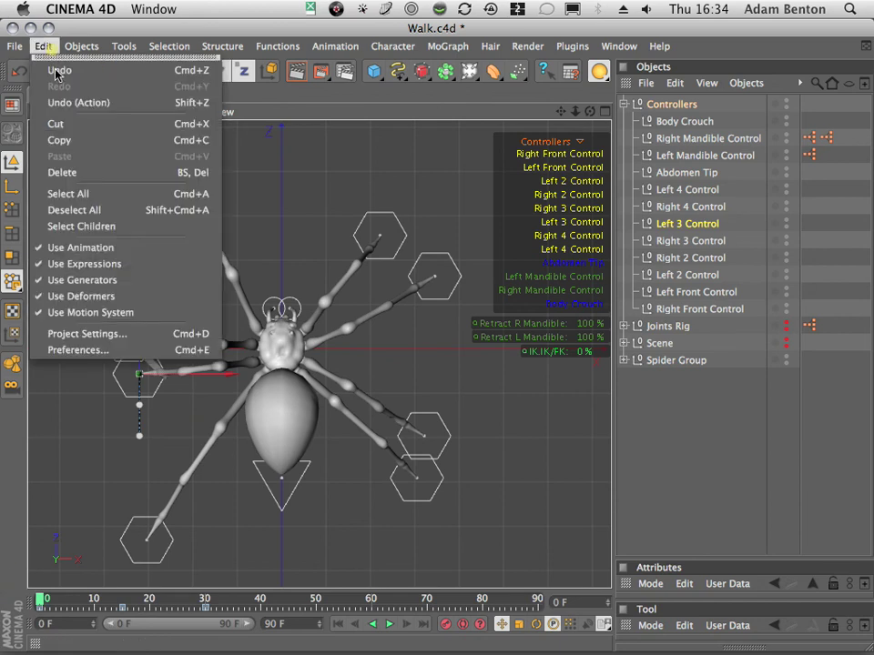
pyautogui.click(82, 333)
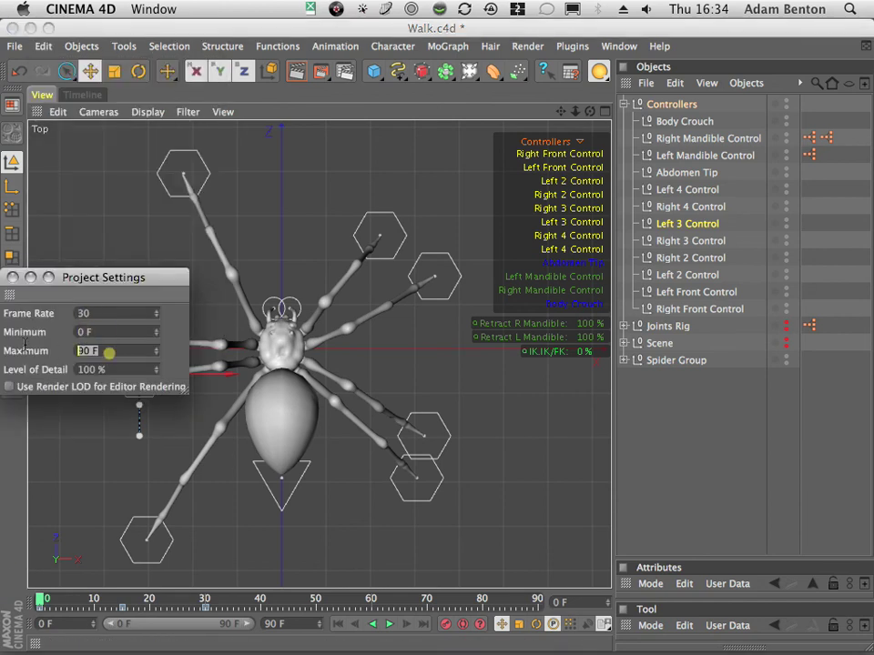
pyautogui.write('30')
pyautogui.press('Return')
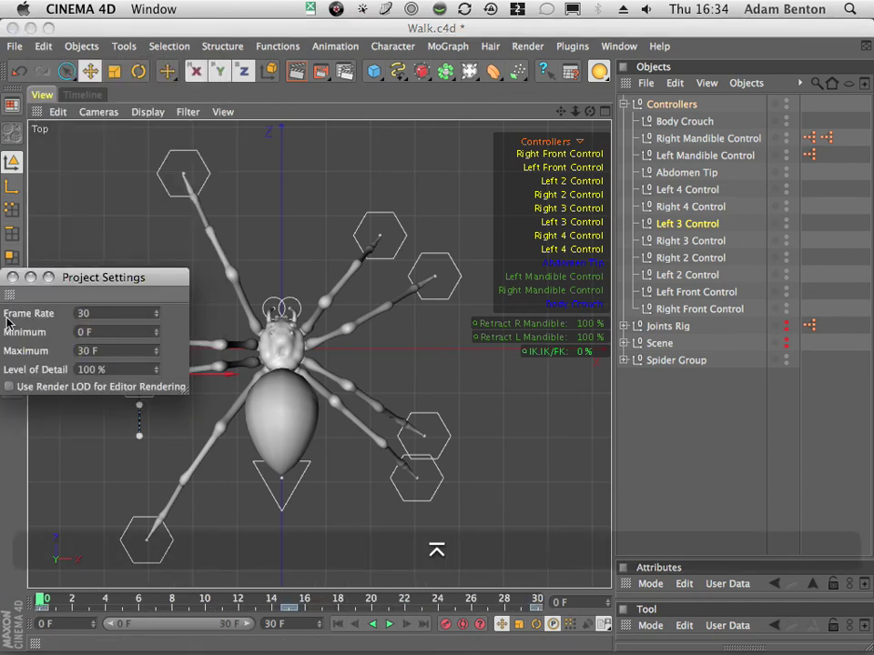
pyautogui.click(12, 277)
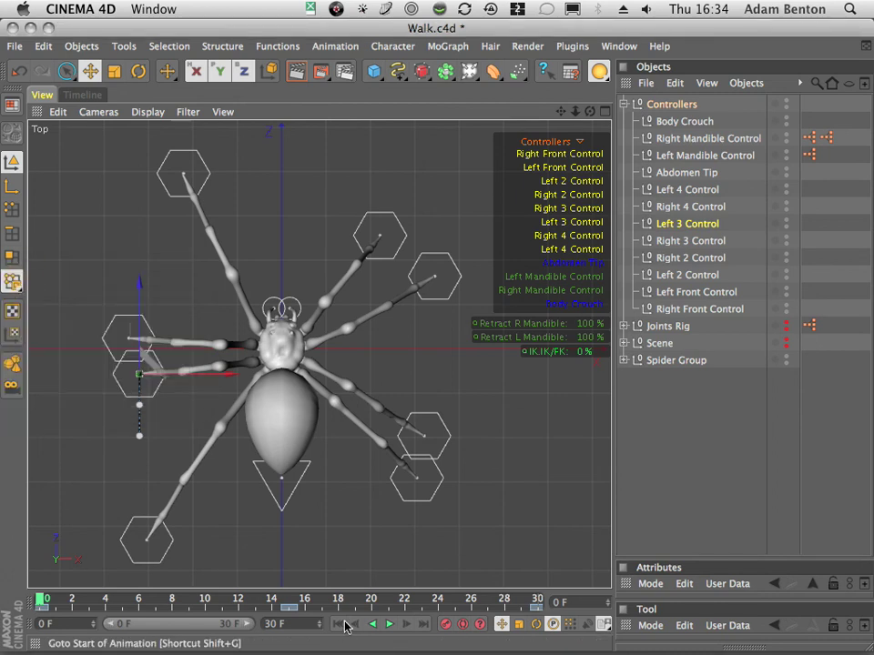
# Play the walk cycle in the Perspective view, examine the leg motion from several angles, and return to the start of the animation.
pyautogui.click(388, 624)
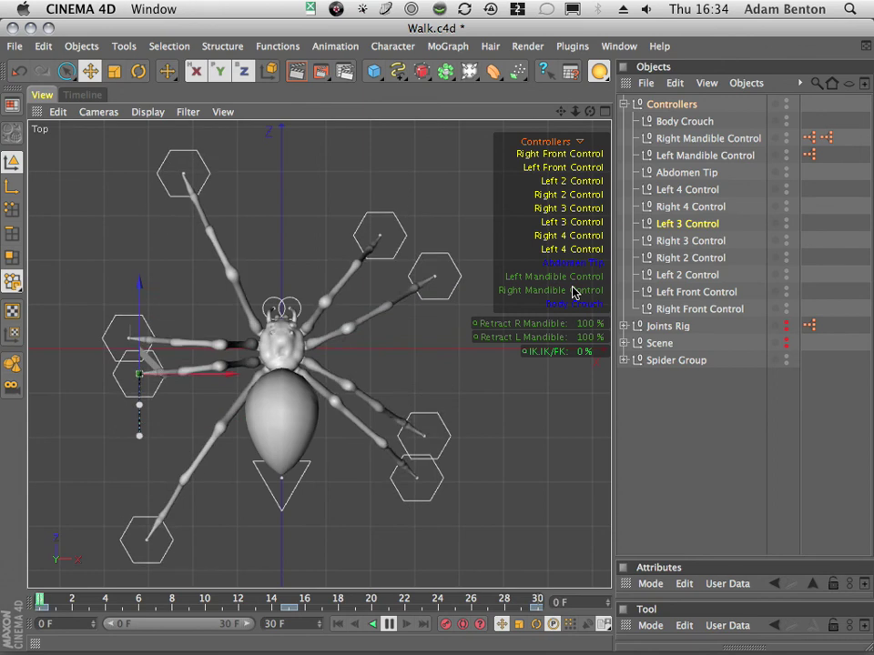
pyautogui.click(605, 111)
pyautogui.click(311, 111)
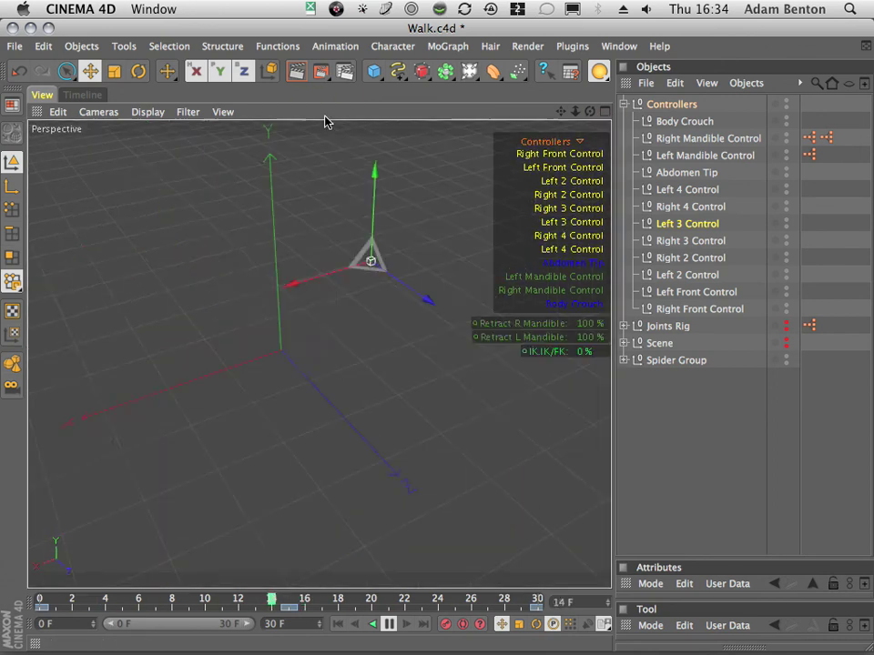
pyautogui.press('h')
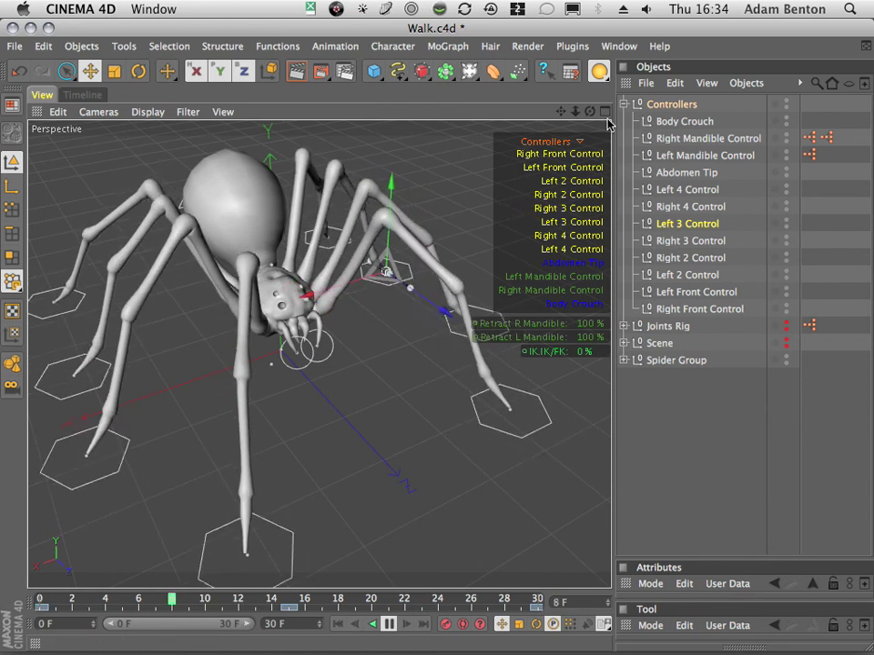
pyautogui.moveTo(590, 111); pyautogui.dragTo(838, 230)
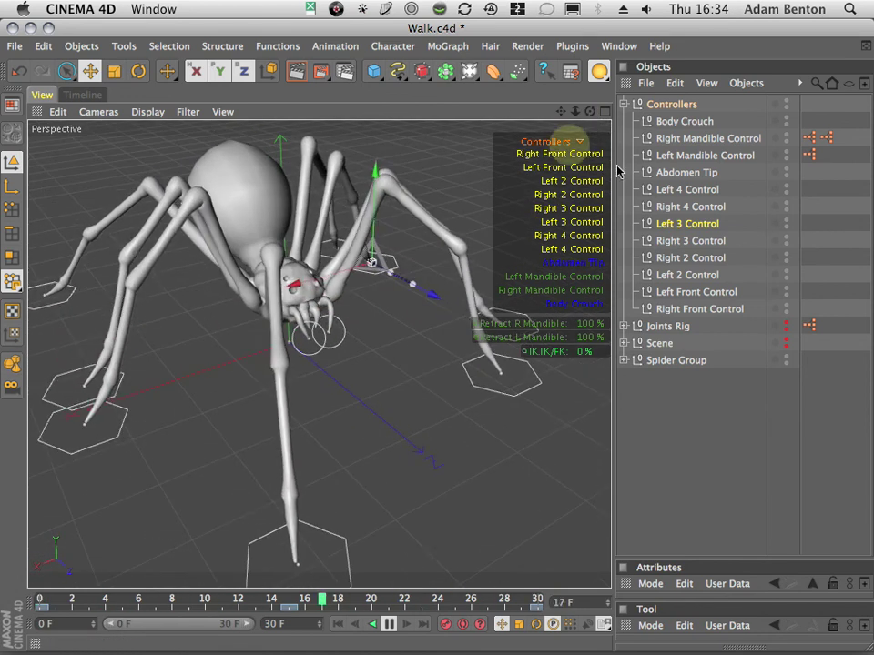
pyautogui.click(672, 107)
pyautogui.moveTo(590, 111); pyautogui.dragTo(872, 382)
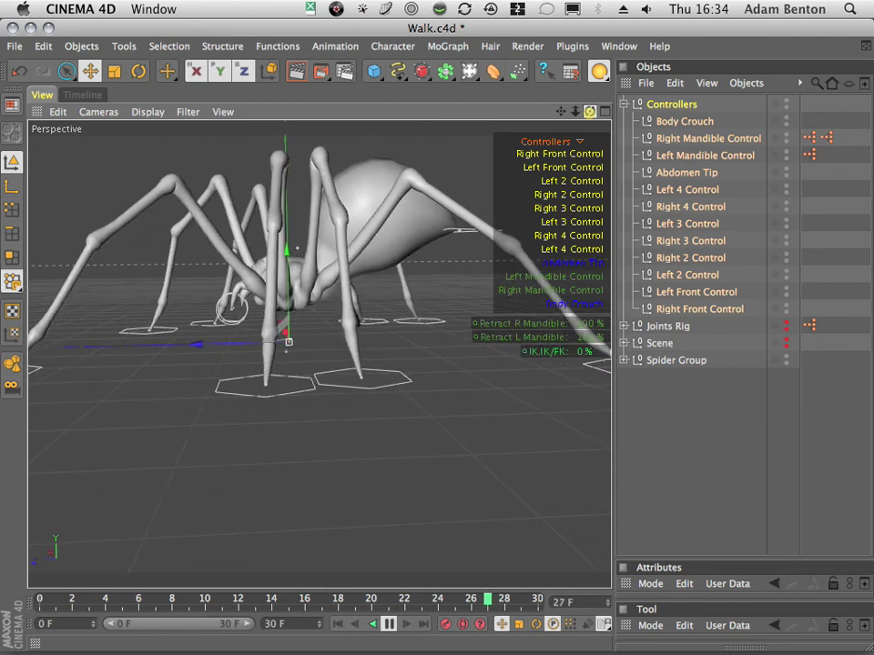
pyautogui.moveTo(590, 111)
pyautogui.mouseDown()
pyautogui.moveTo(739, 152)
pyautogui.moveTo(703, 117)
pyautogui.moveTo(580, 109)
pyautogui.mouseUp()
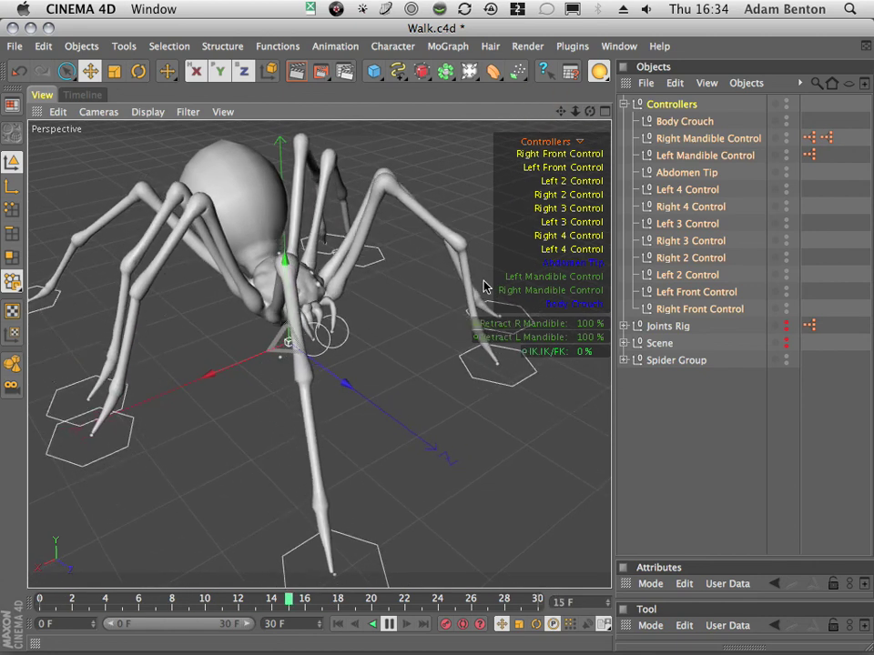
pyautogui.click(389, 623)
pyautogui.click(337, 624)
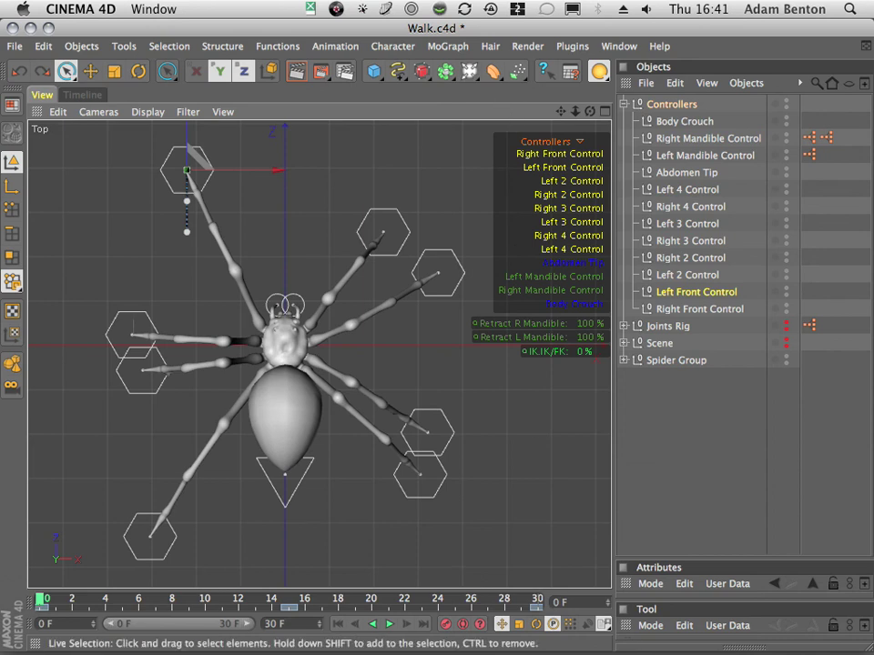
# Switch to Firefox and replay the YouTube video "spider walking" from the beginning as walk reference.
pyautogui.moveTo(873, 167); pyautogui.dragTo(564, 105)
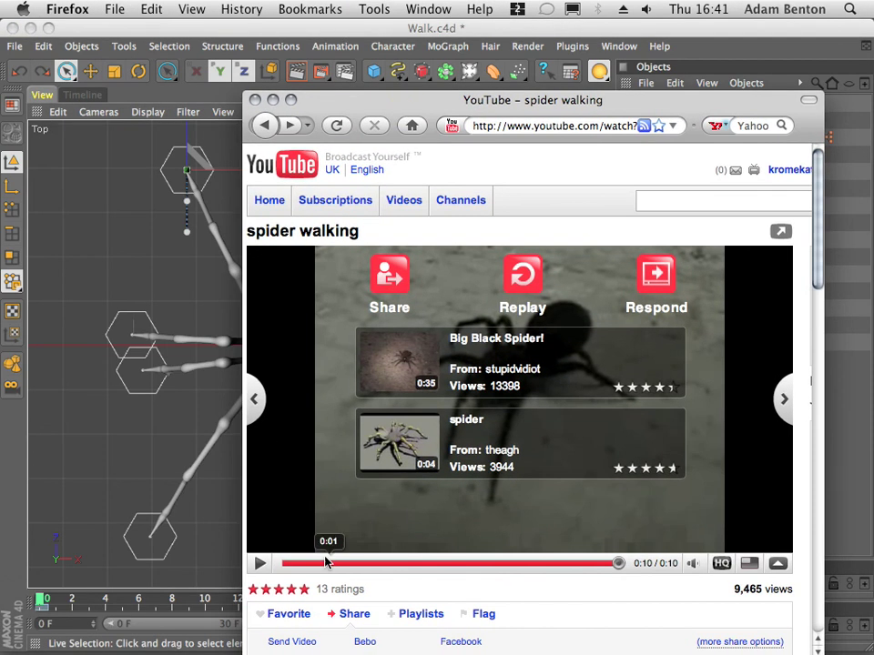
pyautogui.click(292, 566)
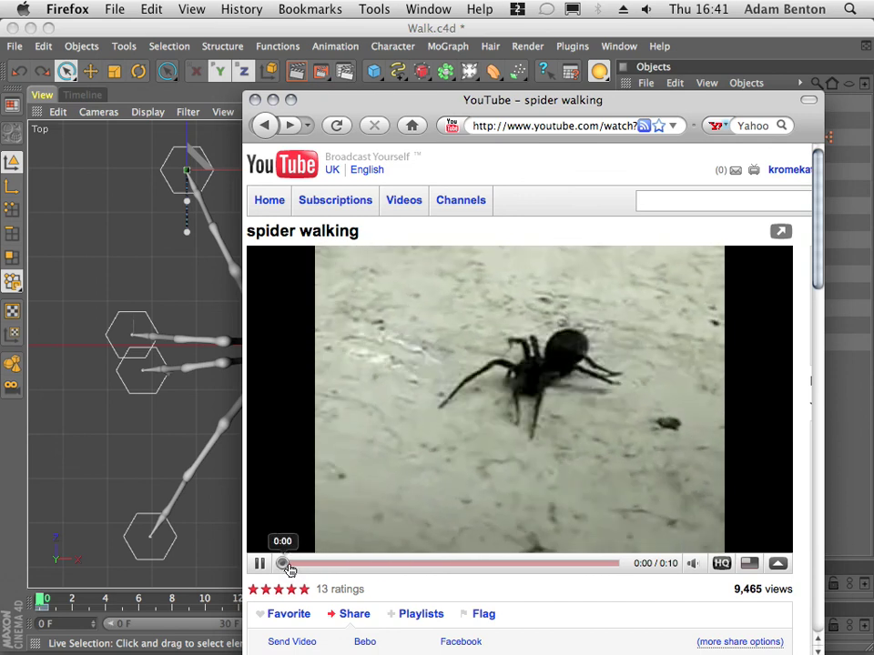
# Scrub and replay the "spider walking" video to study the leg movement, pause it, and return to CINEMA 4D.
pyautogui.moveTo(291, 564); pyautogui.dragTo(327, 560)
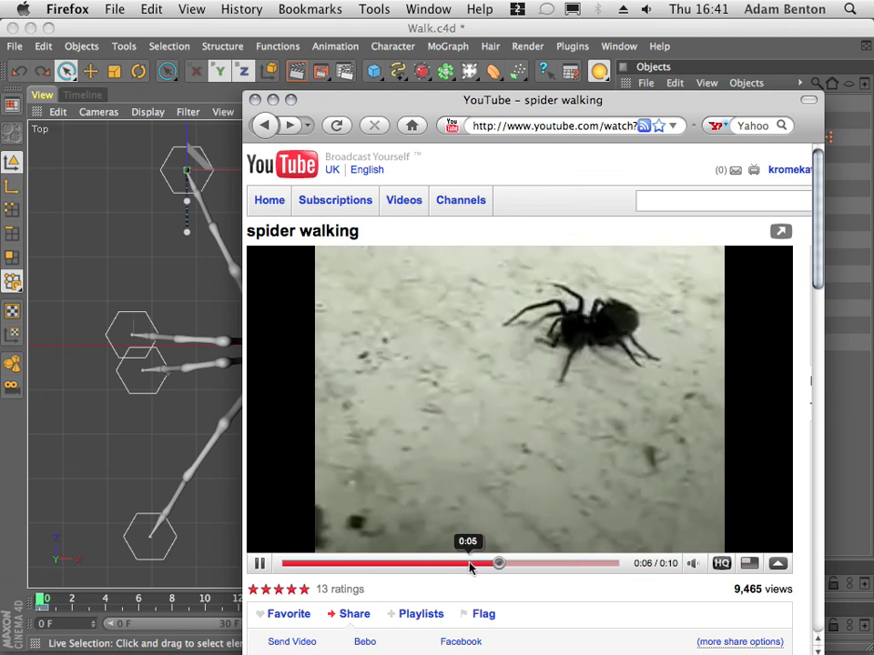
pyautogui.moveTo(478, 565); pyautogui.dragTo(356, 566)
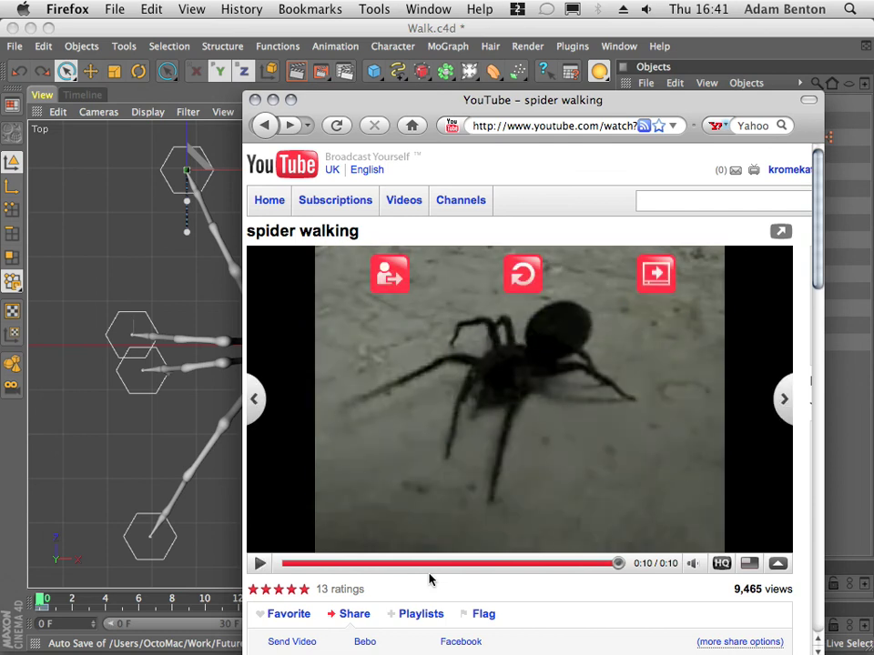
pyautogui.moveTo(392, 567); pyautogui.dragTo(288, 564)
pyautogui.click(260, 564)
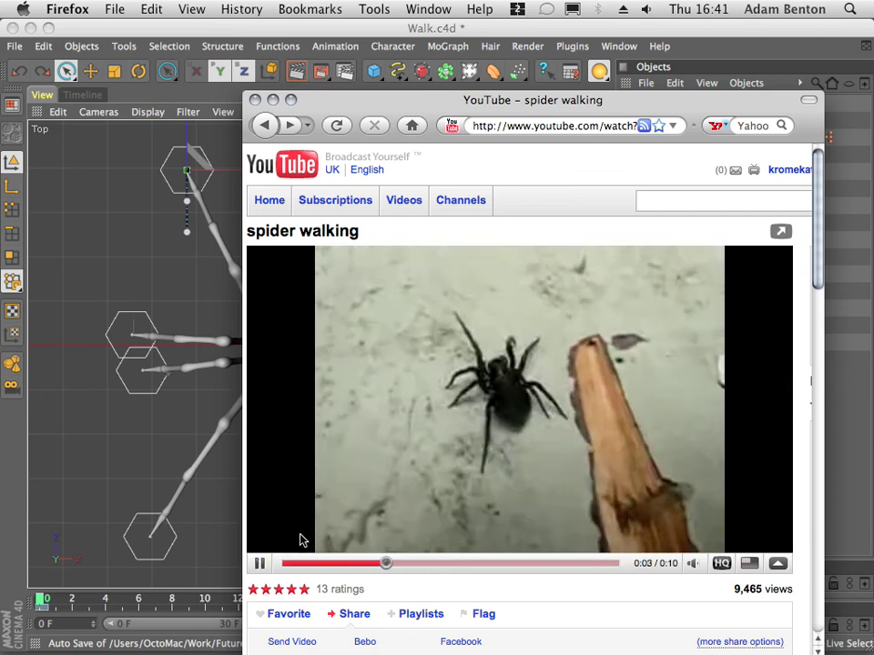
pyautogui.click(259, 564)
pyautogui.doubleClick(328, 98)
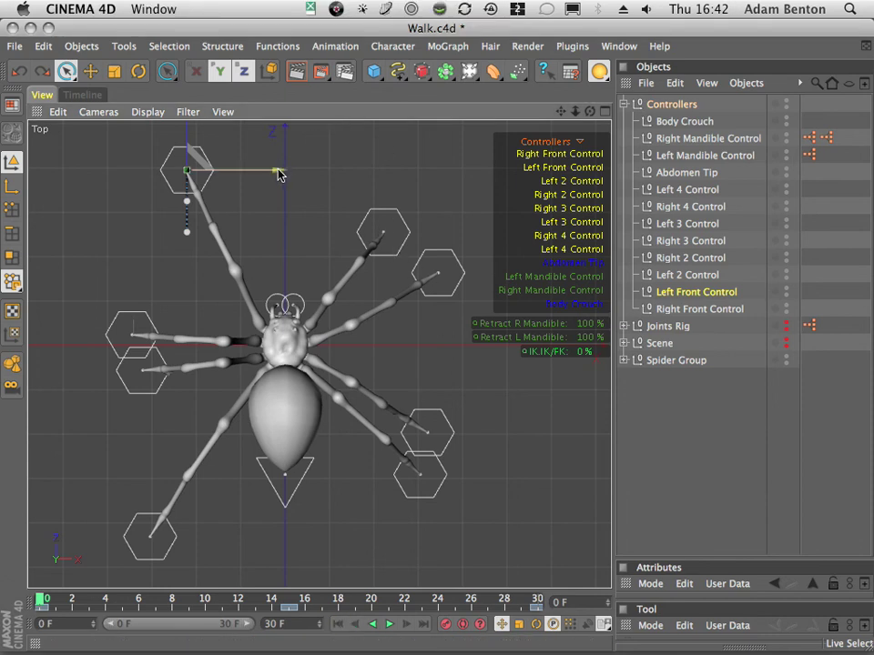
# Shift the Left Front Control 70 units inward along X at frames 0, 15 and 30, recording the new position keys.
pyautogui.moveTo(278, 173); pyautogui.dragTo(307, 193)
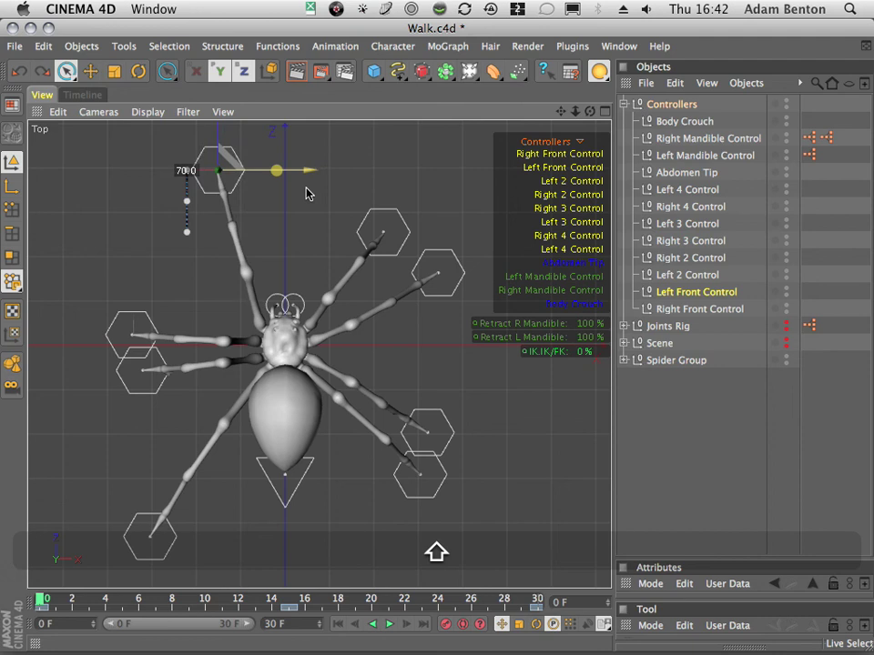
pyautogui.keyDown('shift'); pyautogui.moveTo(307, 193); pyautogui.dragTo(305, 208); pyautogui.keyUp('shift')
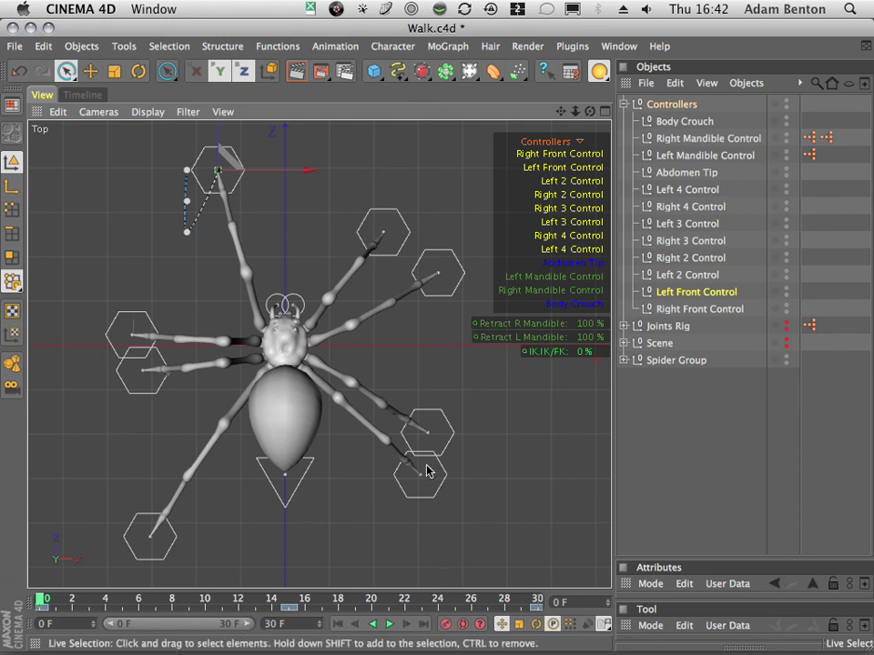
pyautogui.moveTo(70, 601); pyautogui.dragTo(293, 612)
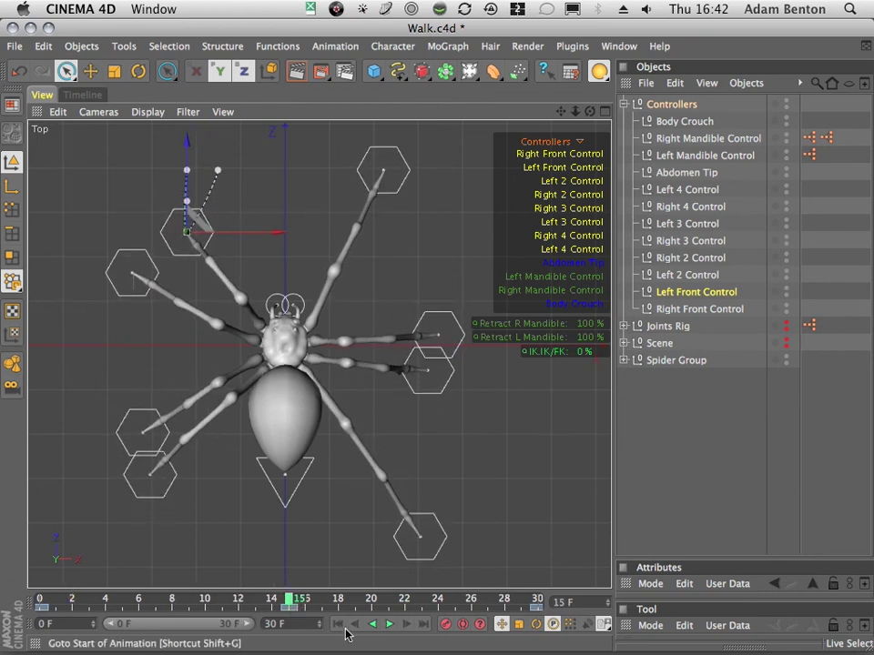
pyautogui.moveTo(284, 233); pyautogui.dragTo(306, 236)
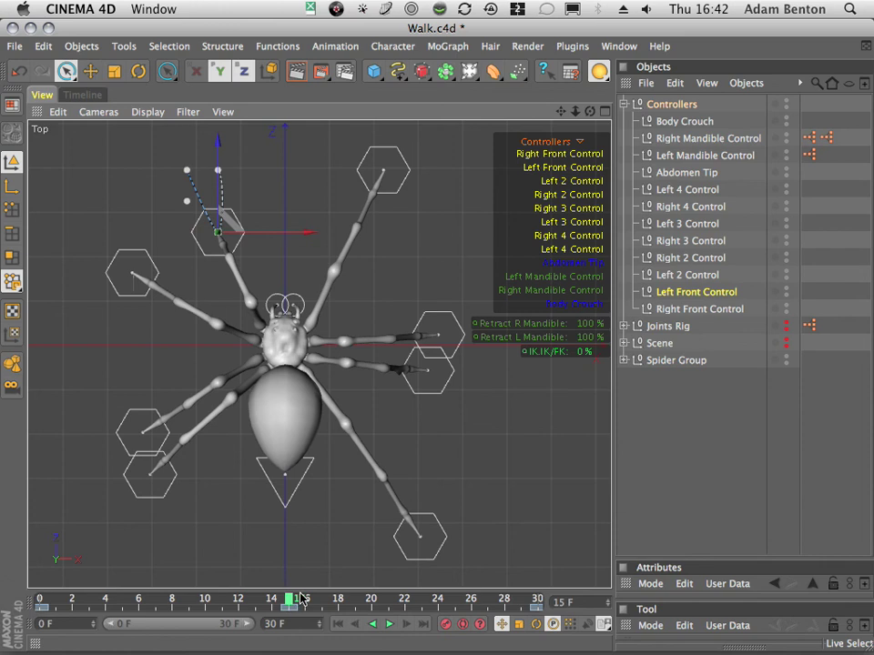
pyautogui.moveTo(301, 601); pyautogui.dragTo(536, 601)
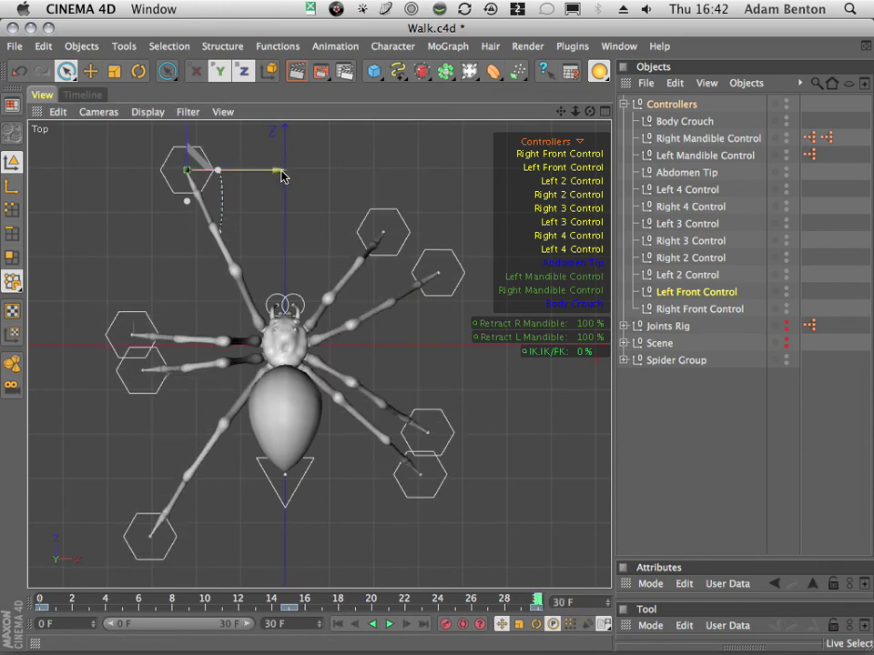
pyautogui.moveTo(282, 175); pyautogui.dragTo(313, 177)
pyautogui.click(446, 625)
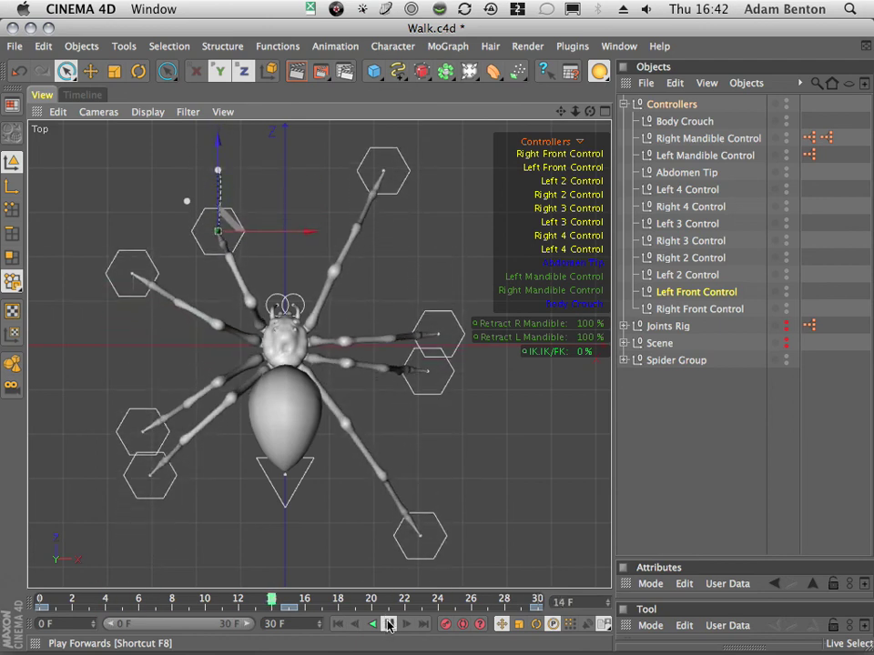
# Play the adjusted walk cycle, and scrub it in the Perspective view to check the left front leg's motion.
pyautogui.click(389, 624)
pyautogui.click(337, 624)
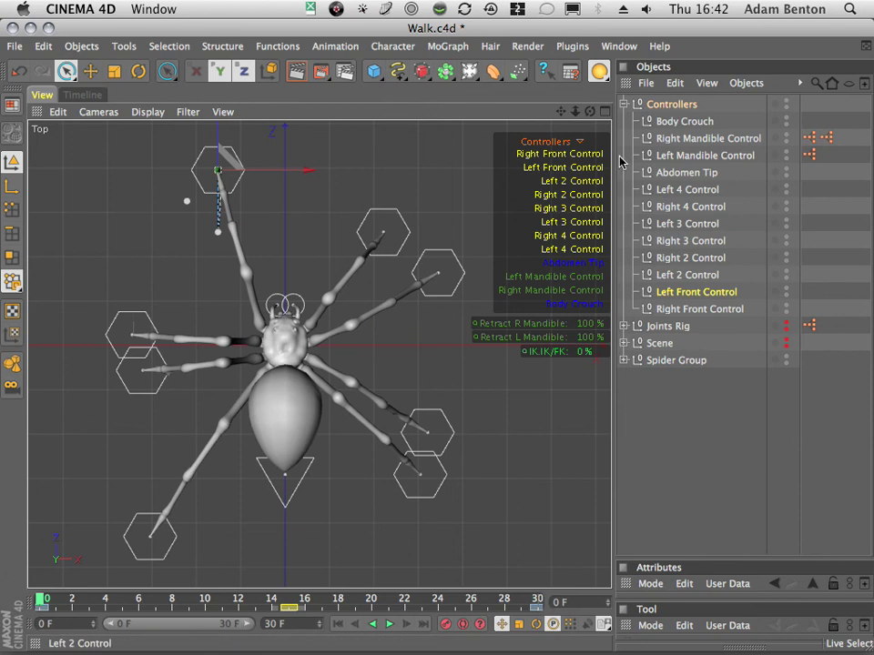
pyautogui.click(603, 112)
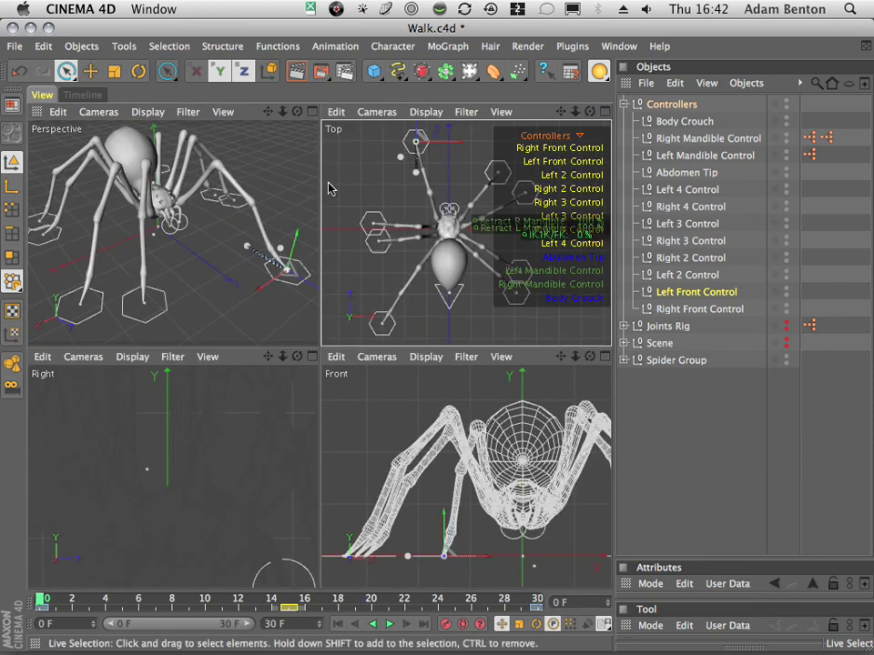
pyautogui.click(312, 111)
pyautogui.moveTo(590, 112); pyautogui.dragTo(269, 467)
pyautogui.moveTo(185, 606); pyautogui.dragTo(276, 600)
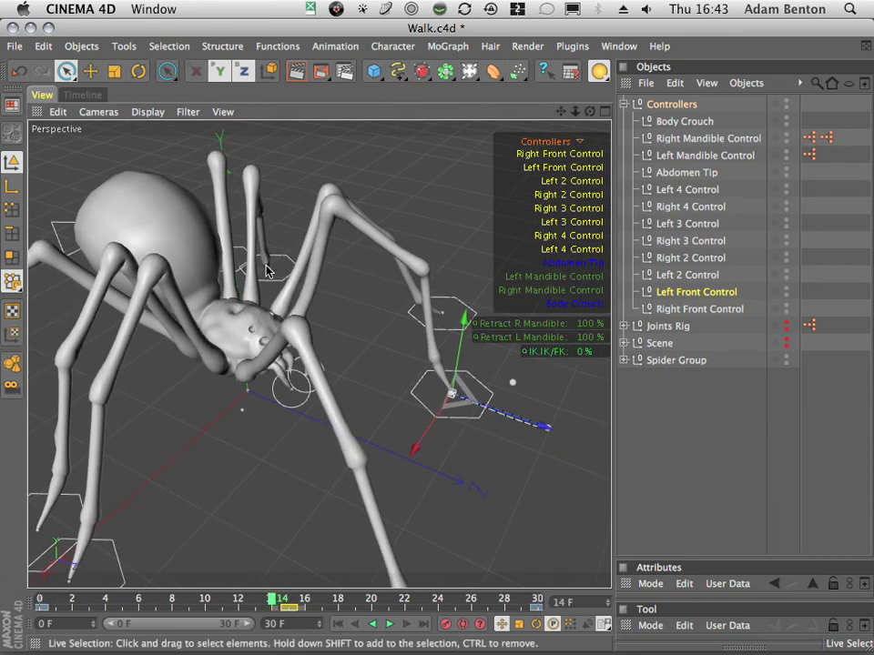
# Check the middle walk keys in the Timeline, and examine the left front leg's swing in the Perspective view from a lower frontal angle.
pyautogui.click(82, 95)
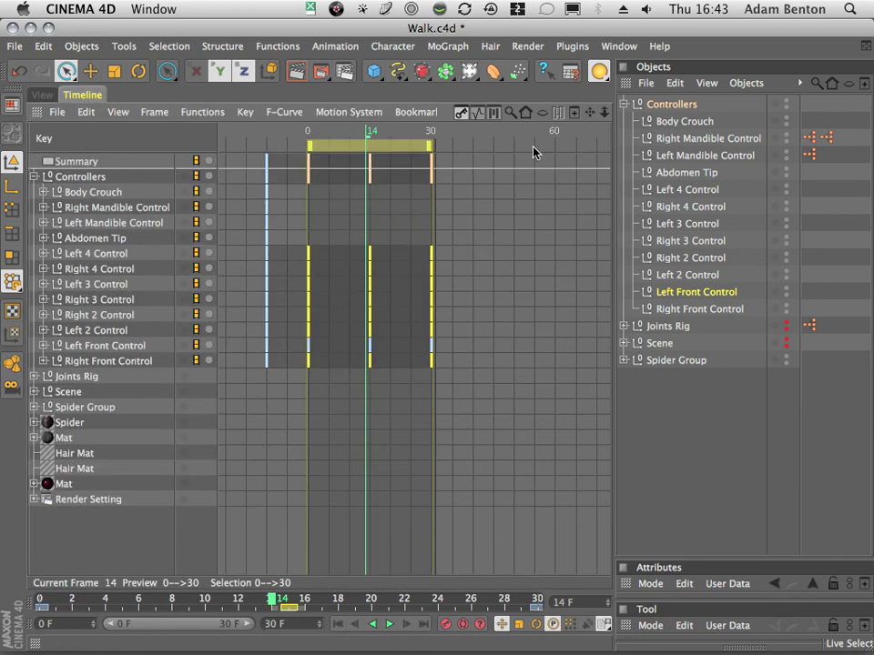
pyautogui.moveTo(376, 128); pyautogui.dragTo(363, 124)
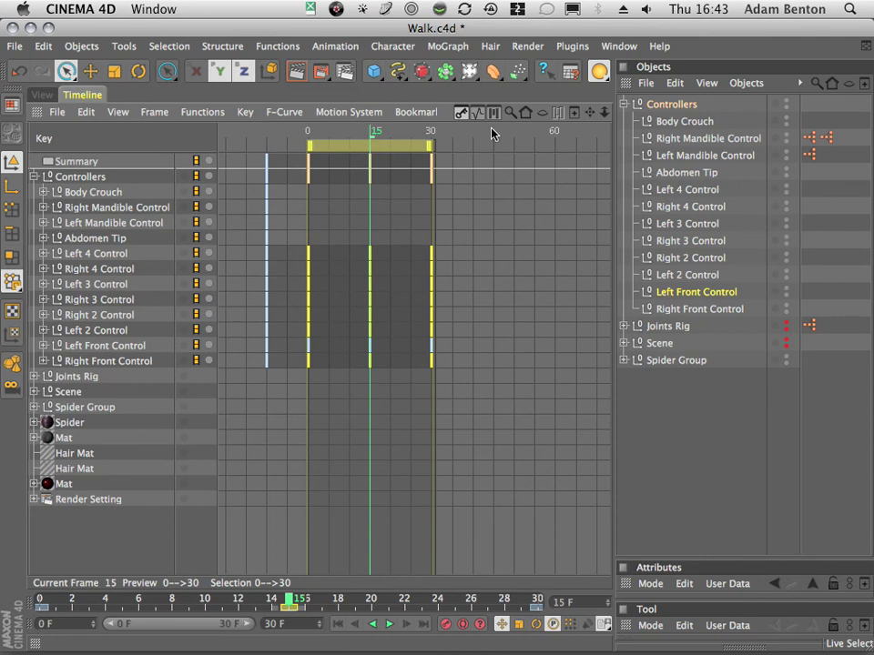
pyautogui.click(40, 95)
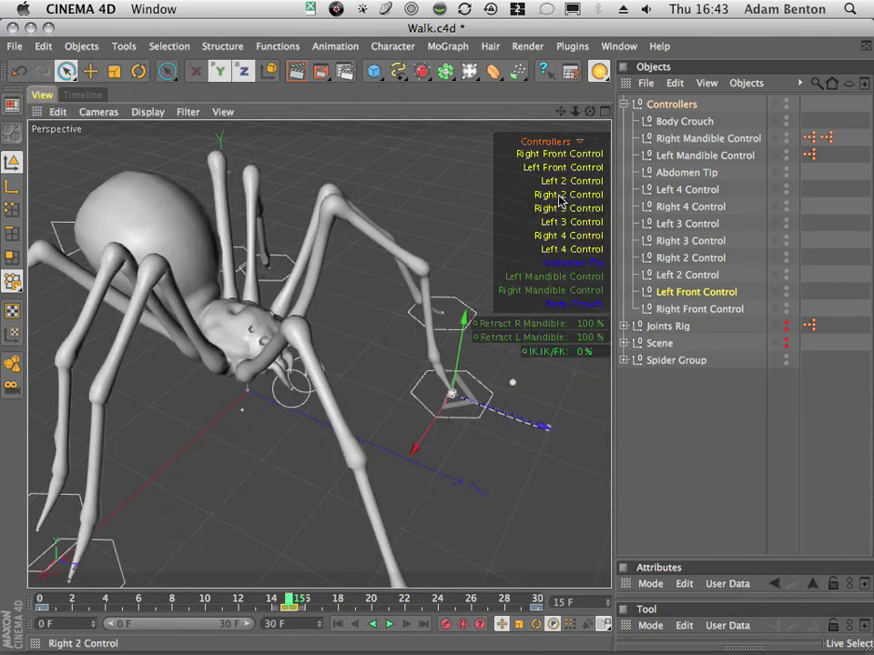
pyautogui.moveTo(589, 112)
pyautogui.mouseDown()
pyautogui.moveTo(586, 131)
pyautogui.moveTo(585, 124)
pyautogui.mouseUp()
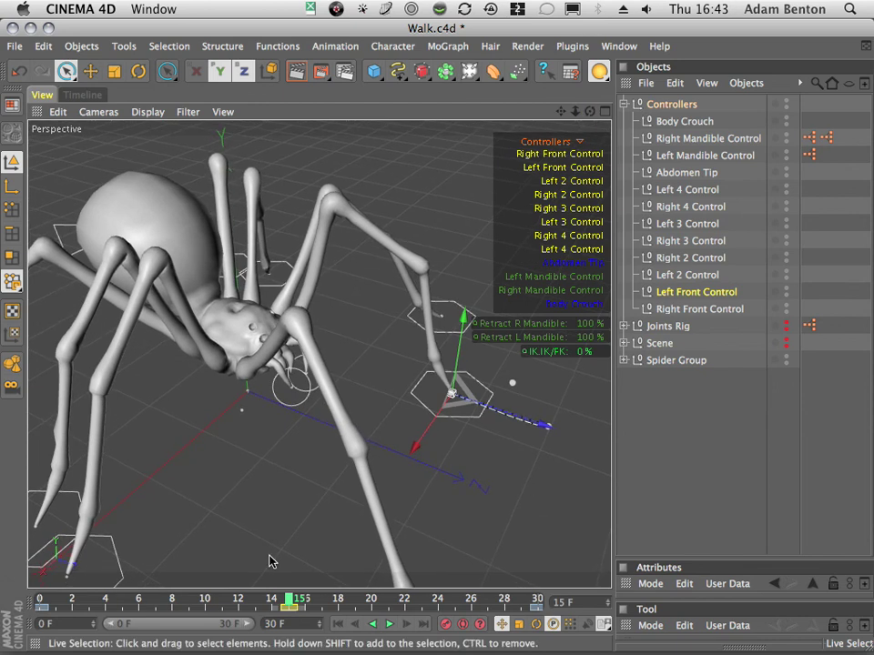
pyautogui.moveTo(229, 598); pyautogui.dragTo(72, 624)
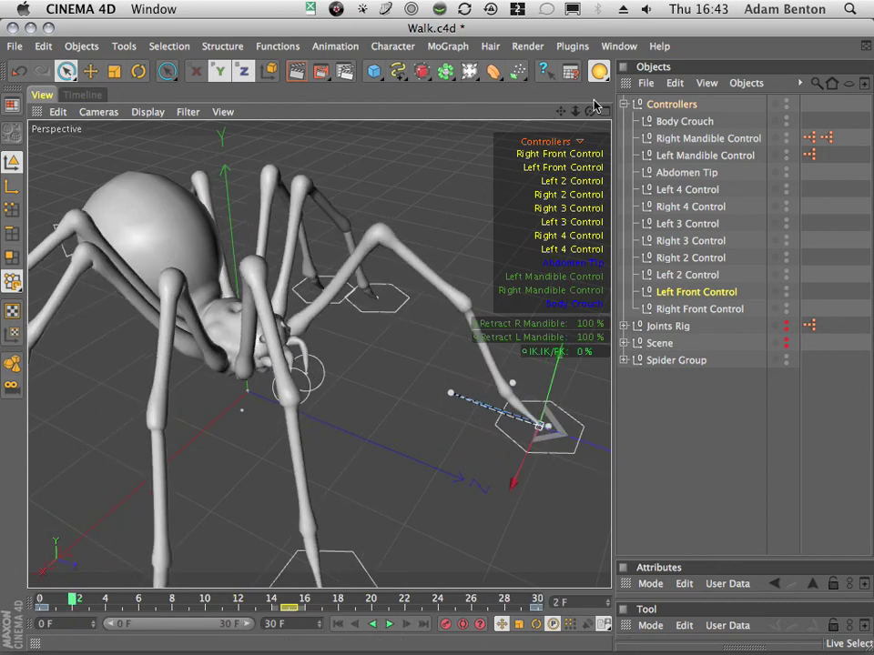
pyautogui.moveTo(590, 110); pyautogui.dragTo(621, 206)
pyautogui.moveTo(563, 114); pyautogui.dragTo(445, 94)
pyautogui.moveTo(56, 597)
pyautogui.mouseDown()
pyautogui.moveTo(354, 598)
pyautogui.moveTo(40, 598)
pyautogui.mouseUp()
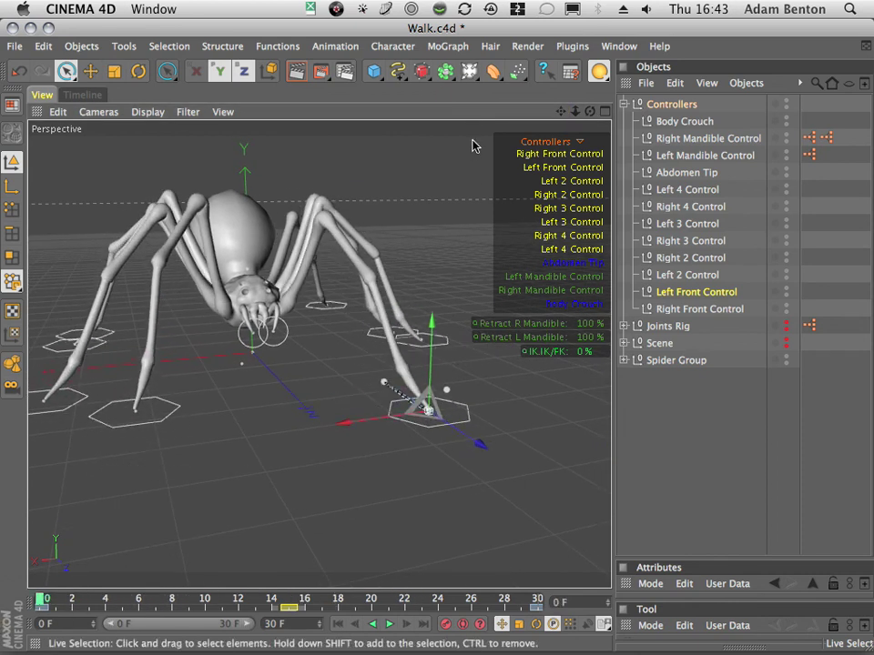
# In the Top view, shift the Right Front Control 70 units inward along X at frame 0 and record its position.
pyautogui.click(604, 111)
pyautogui.click(606, 111)
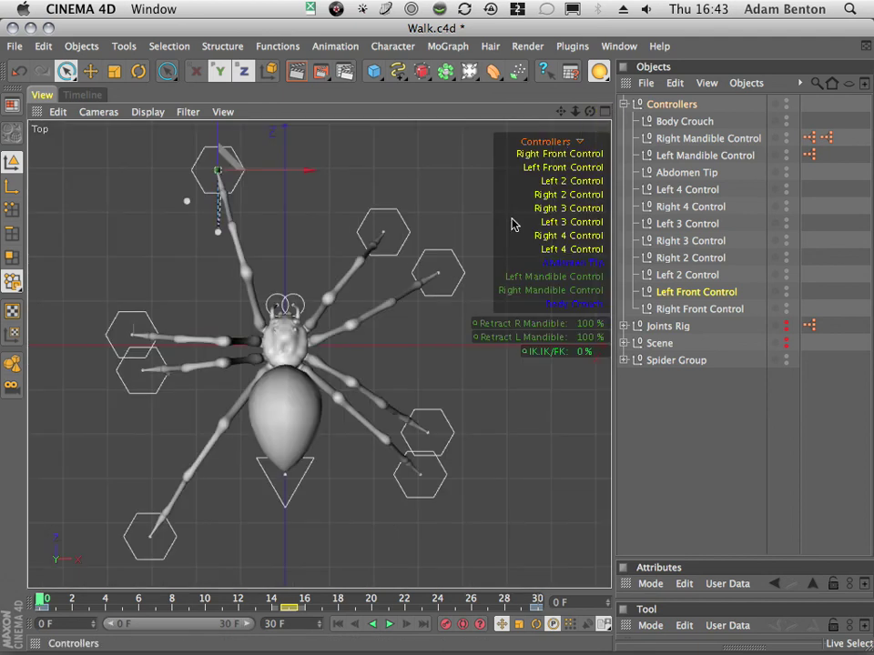
pyautogui.moveTo(91, 599); pyautogui.dragTo(3, 599)
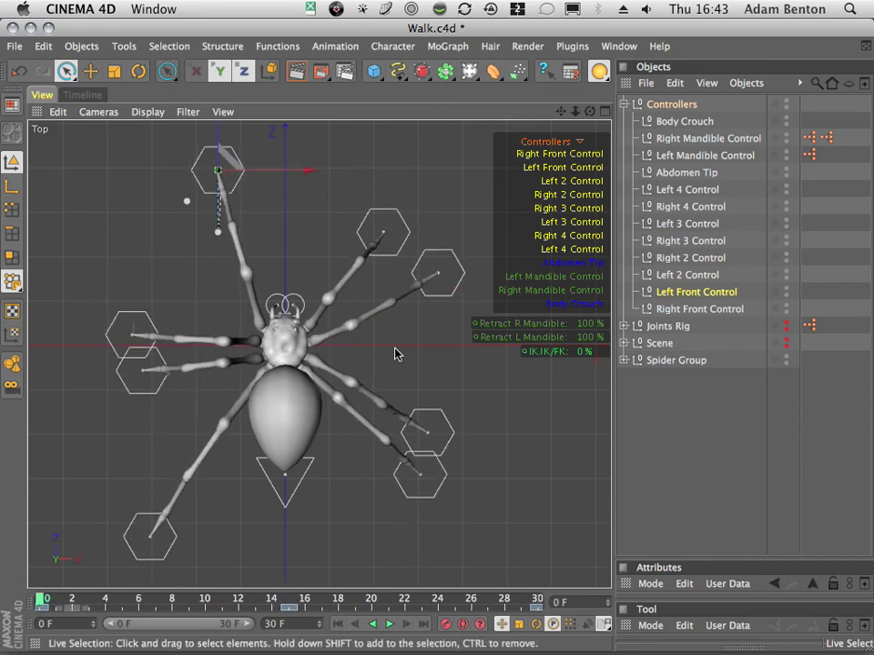
pyautogui.click(706, 309)
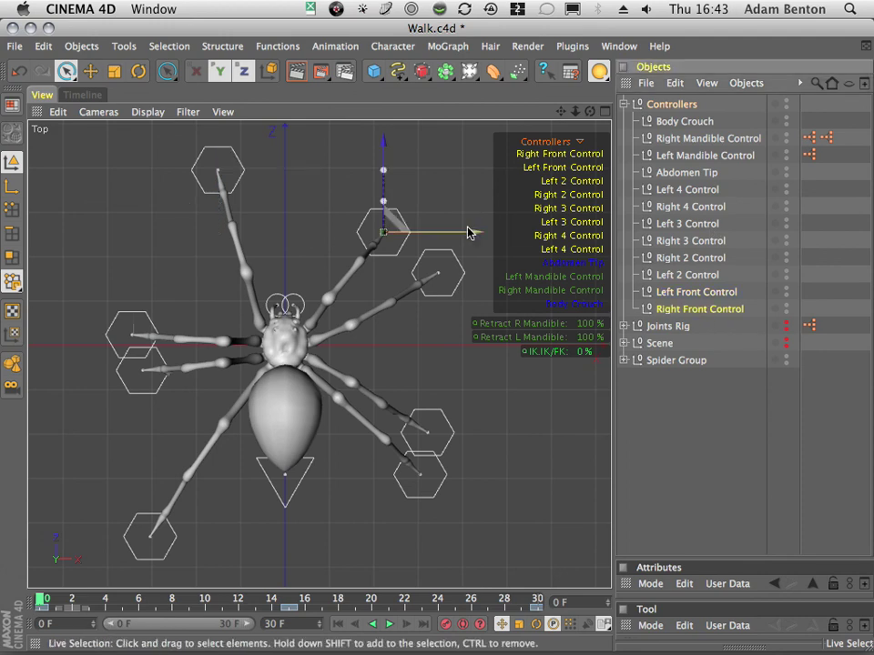
pyautogui.moveTo(474, 237); pyautogui.dragTo(441, 238)
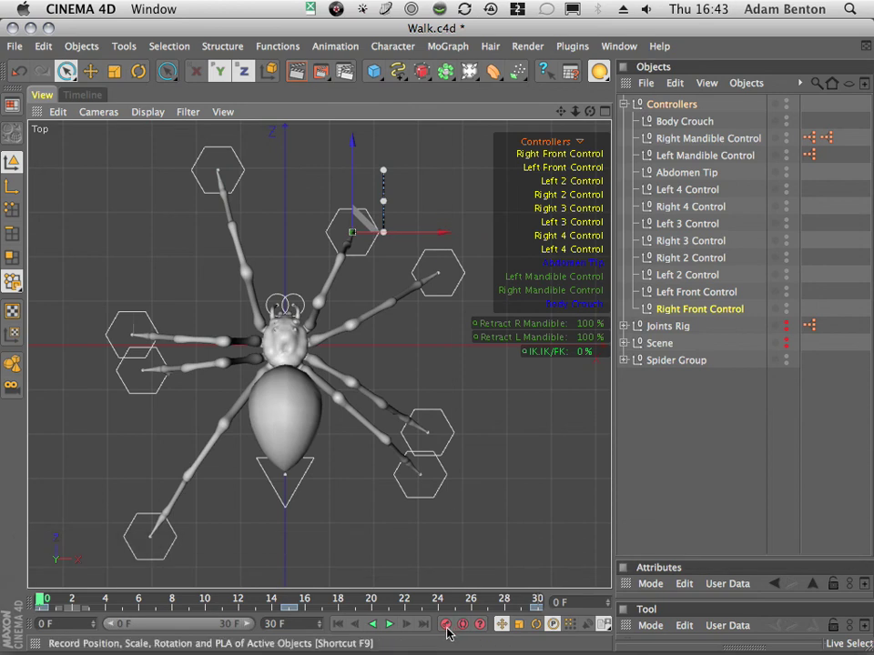
pyautogui.click(447, 626)
# Shift the Right Front Control 70 units inward along X at frames 30 and 15, key it, and return to frame 0.
pyautogui.moveTo(294, 600); pyautogui.dragTo(587, 596)
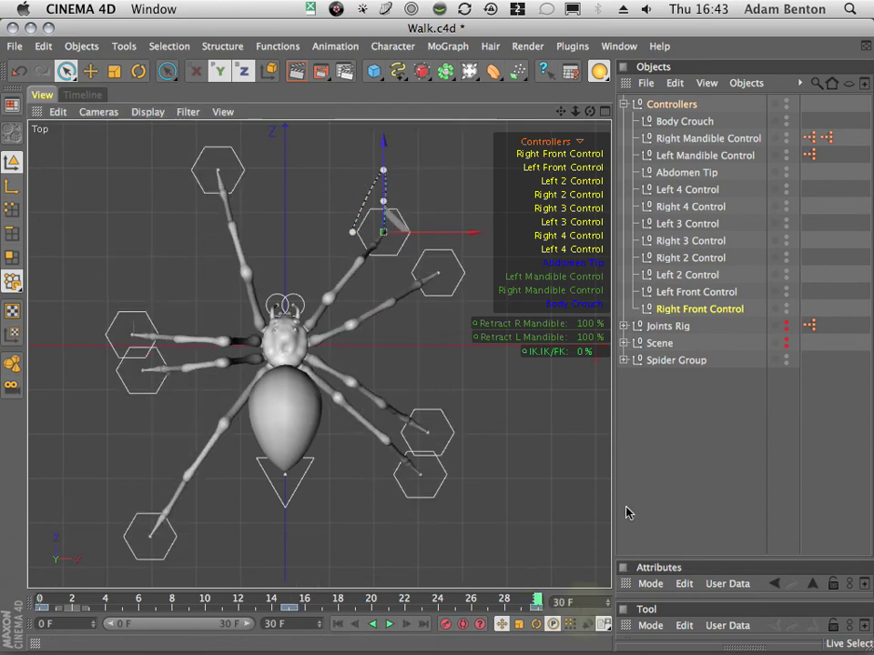
pyautogui.moveTo(475, 235); pyautogui.dragTo(445, 238)
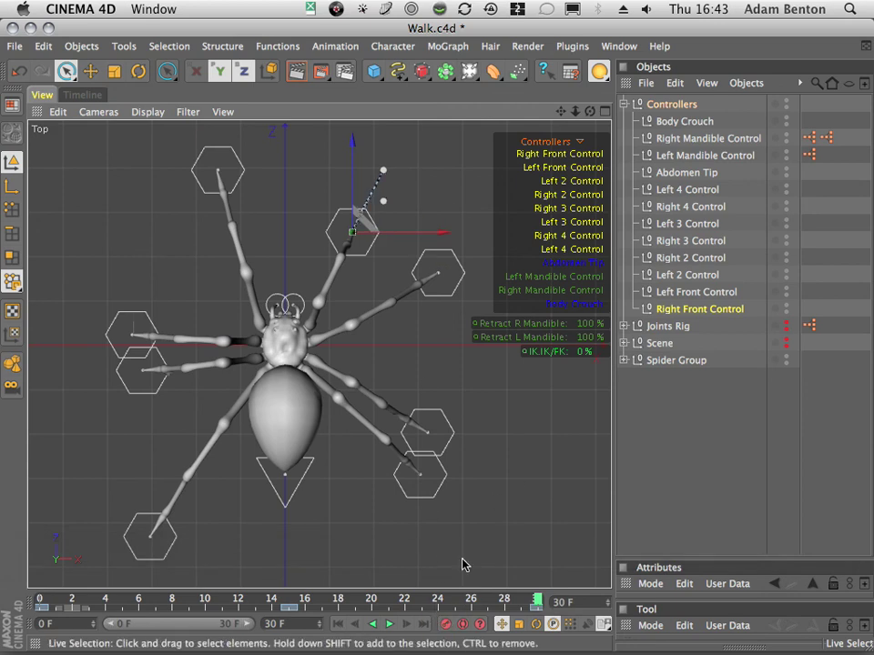
pyautogui.click(303, 600)
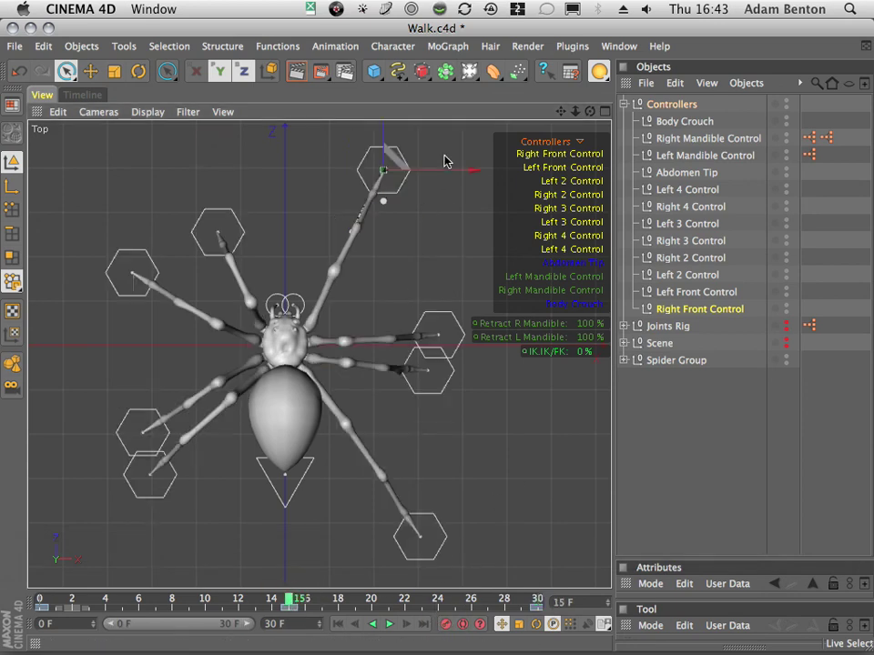
pyautogui.moveTo(475, 171); pyautogui.dragTo(441, 176)
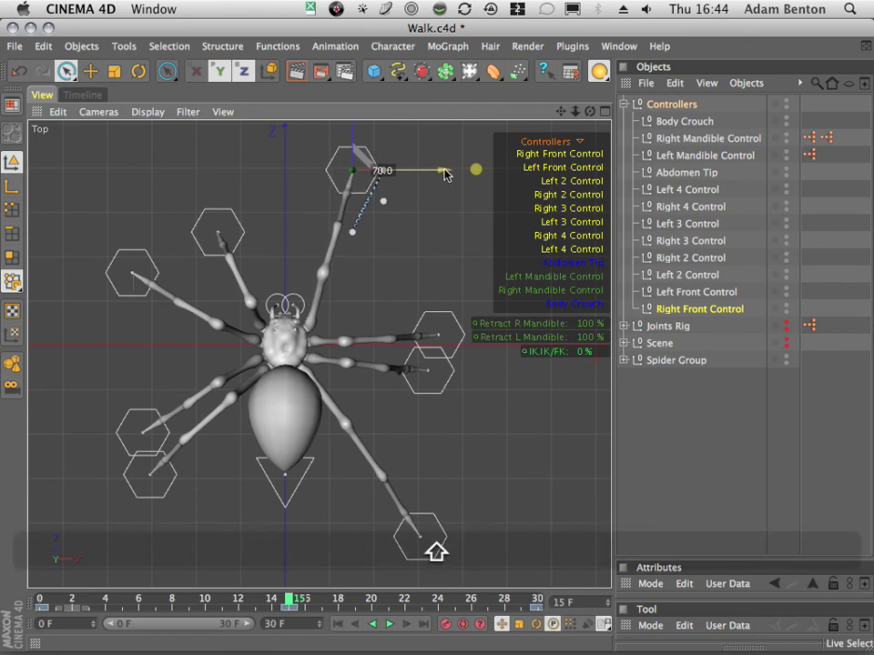
pyautogui.moveTo(445, 174); pyautogui.dragTo(444, 174)
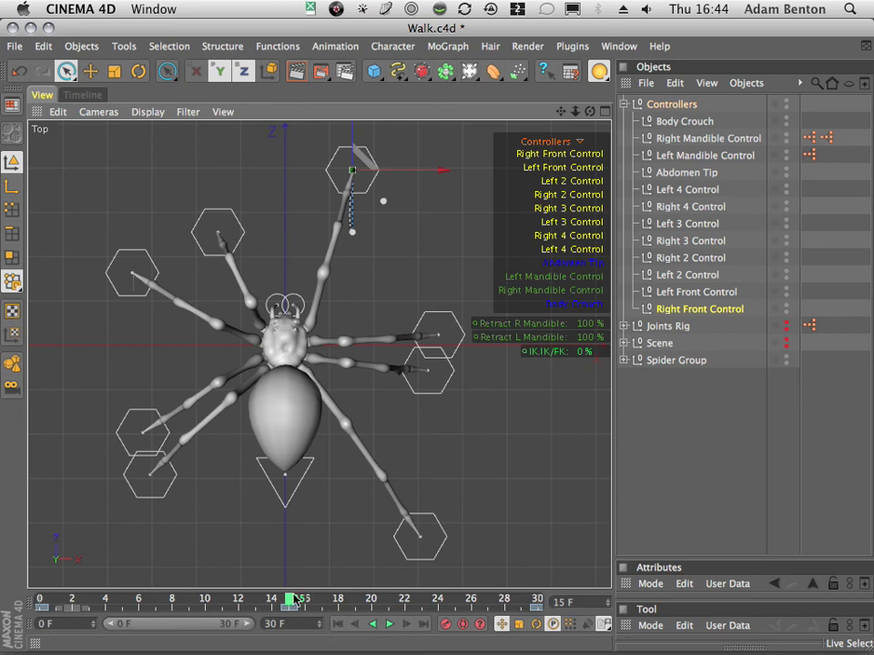
pyautogui.moveTo(288, 600)
pyautogui.mouseDown()
pyautogui.moveTo(145, 584)
pyautogui.moveTo(135, 590)
pyautogui.moveTo(271, 602)
pyautogui.moveTo(170, 602)
pyautogui.moveTo(39, 623)
pyautogui.moveTo(312, 638)
pyautogui.moveTo(20, 629)
pyautogui.moveTo(155, 628)
pyautogui.moveTo(39, 629)
pyautogui.moveTo(153, 626)
pyautogui.moveTo(41, 628)
pyautogui.moveTo(149, 618)
pyautogui.moveTo(23, 628)
pyautogui.mouseUp()
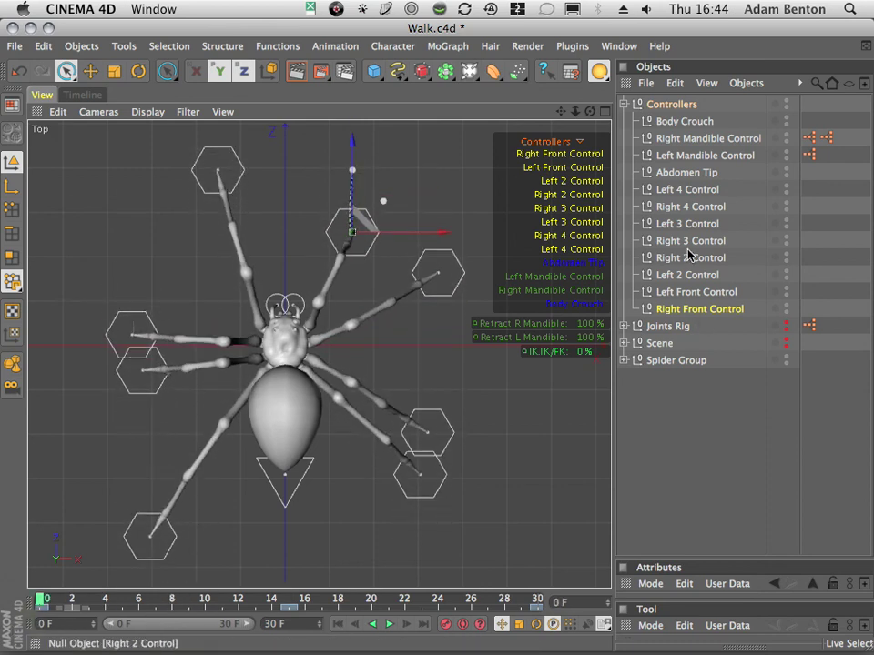
# In the Top view, shift the Right 4 Control about 70 units inward along X at frame 0.
pyautogui.click(691, 209)
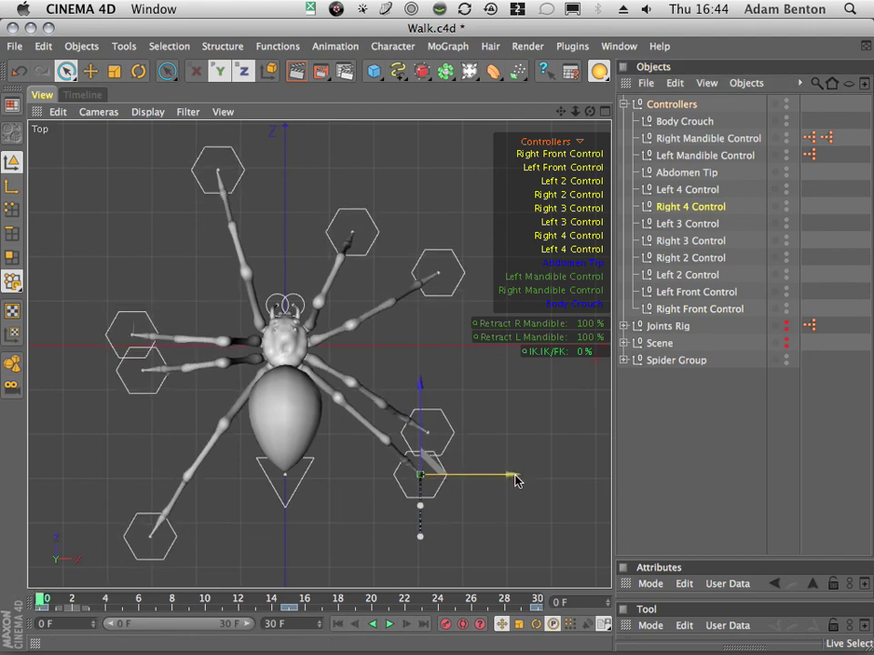
pyautogui.moveTo(512, 477); pyautogui.dragTo(458, 487)
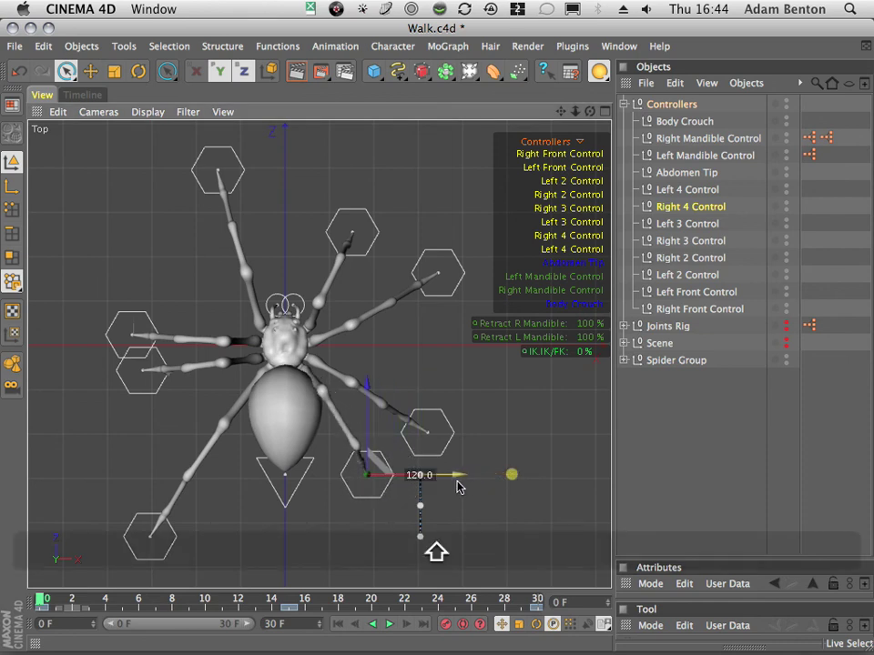
pyautogui.moveTo(461, 490); pyautogui.dragTo(483, 490)
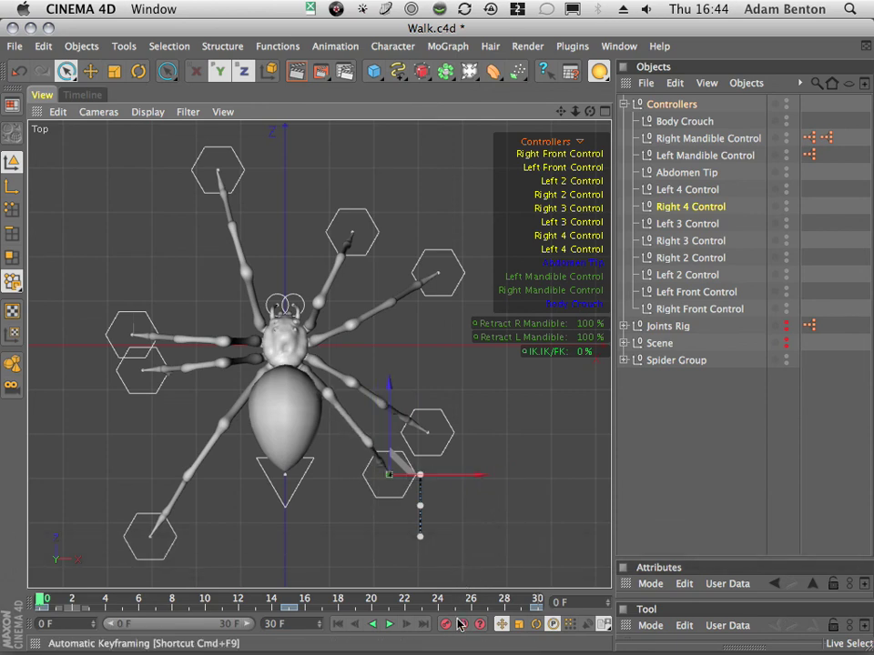
# Shift the Right 4 Control about 70 units inward along X at frames 30 and 15, and record its position.
pyautogui.click(326, 600)
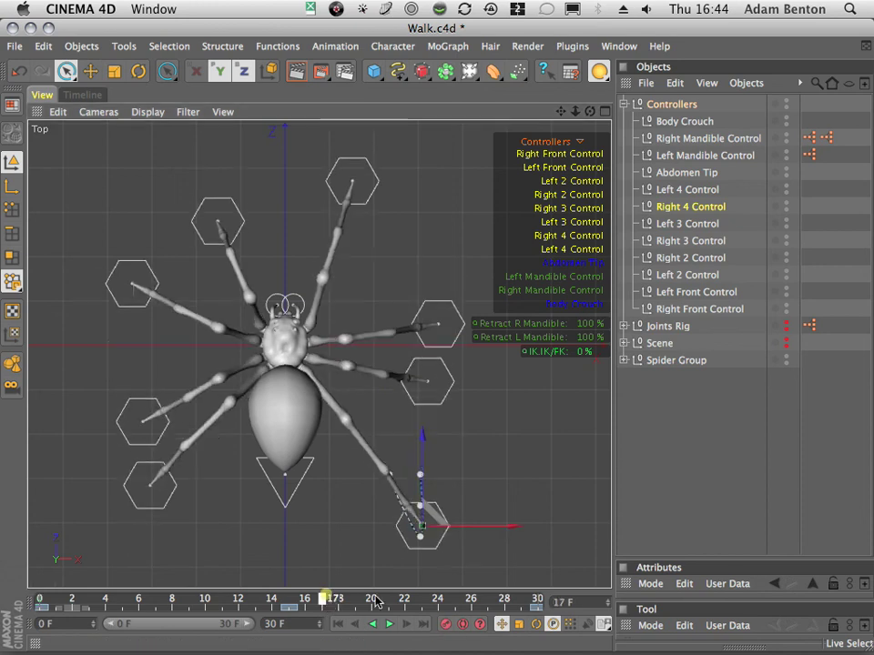
pyautogui.click(537, 600)
pyautogui.moveTo(509, 474); pyautogui.dragTo(481, 486)
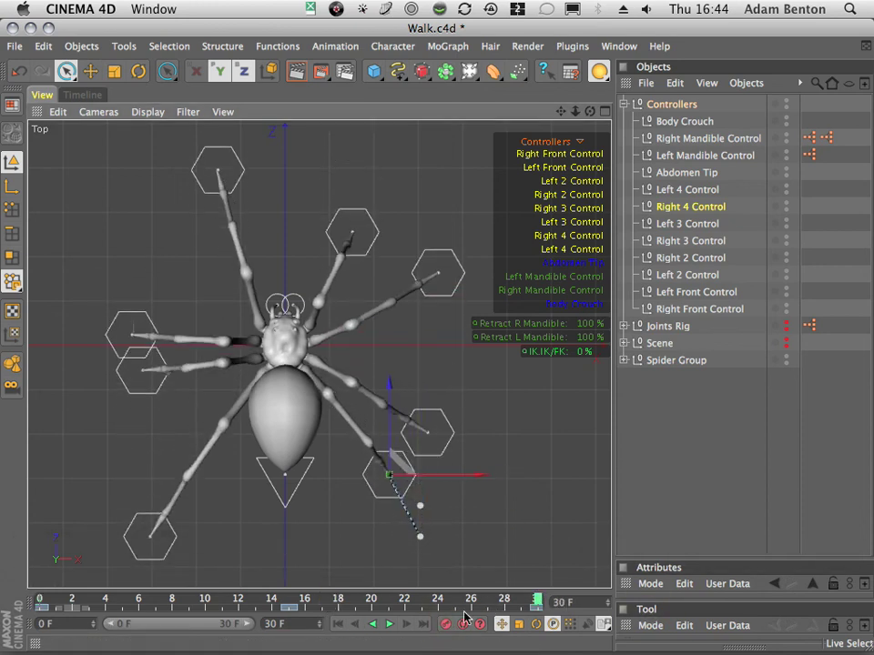
pyautogui.moveTo(328, 598); pyautogui.dragTo(289, 598)
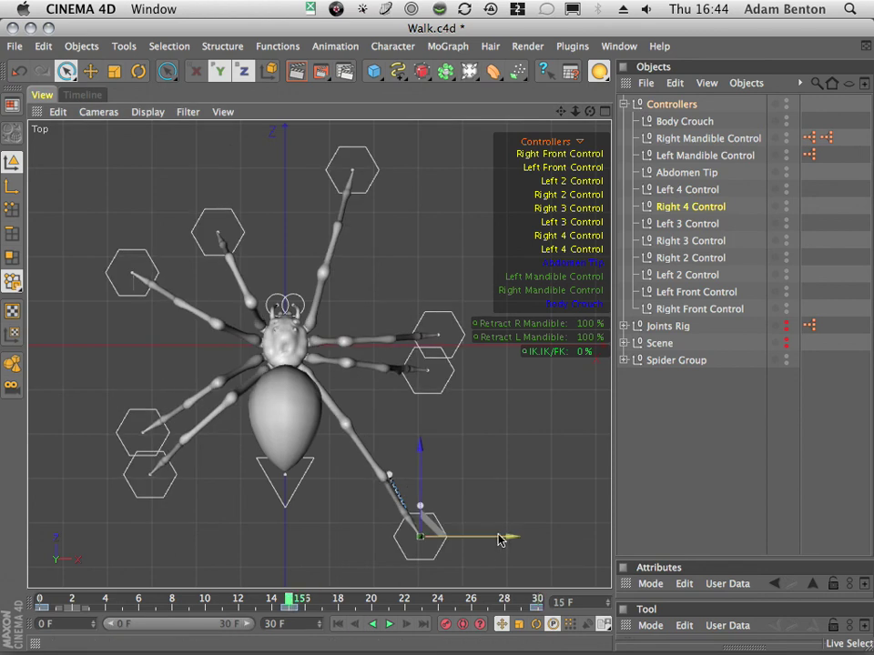
pyautogui.moveTo(501, 539); pyautogui.dragTo(433, 550)
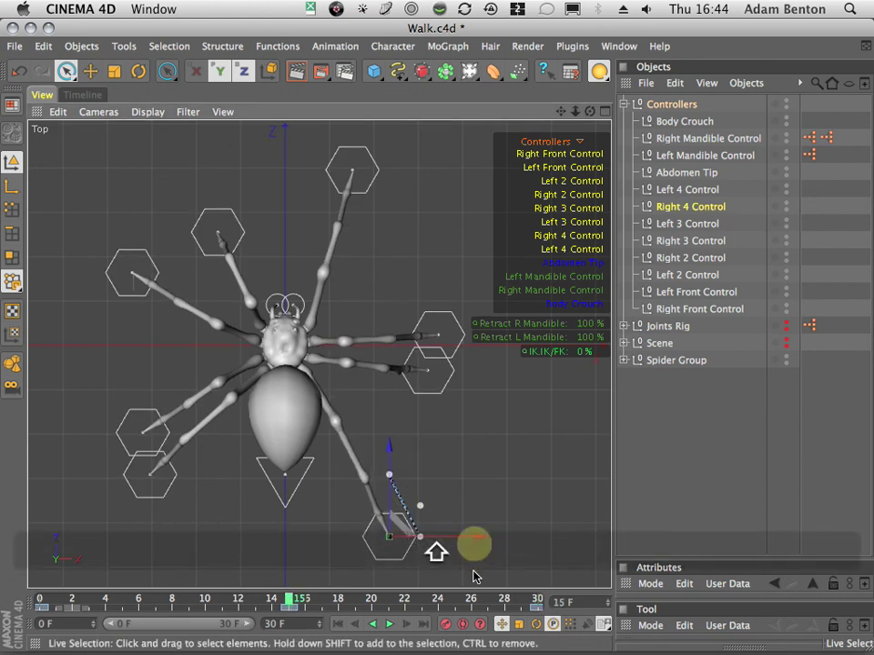
pyautogui.click(446, 625)
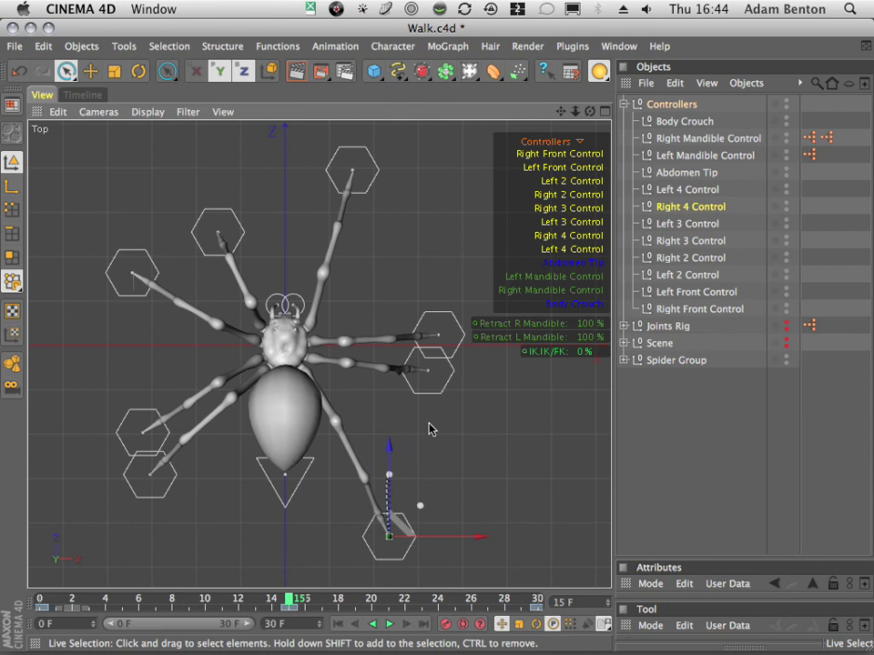
# Examine the rear leg's narrowed pose at frame 15 in the Perspective view from the side.
pyautogui.click(605, 110)
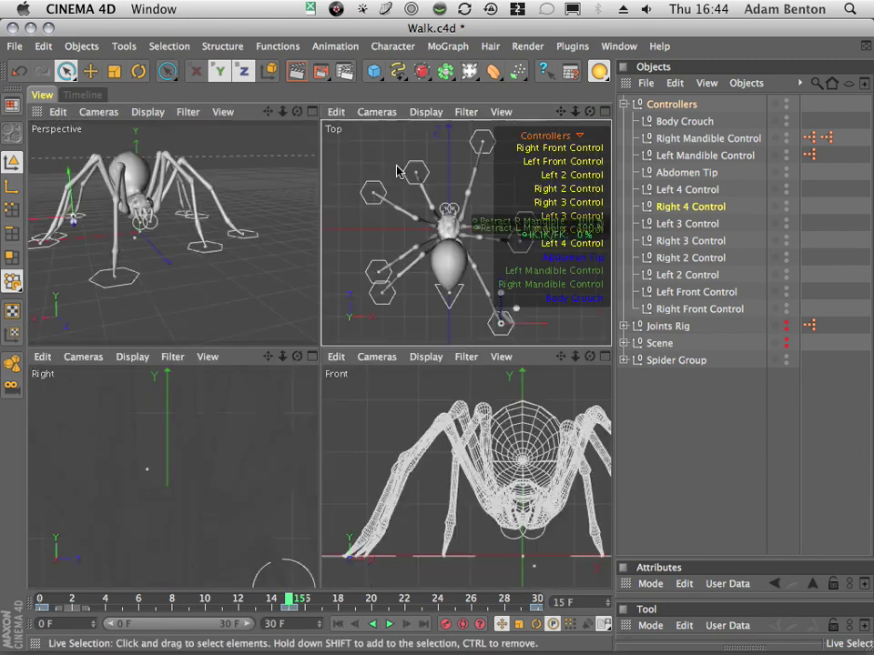
pyautogui.click(310, 112)
pyautogui.moveTo(561, 111); pyautogui.dragTo(654, 66)
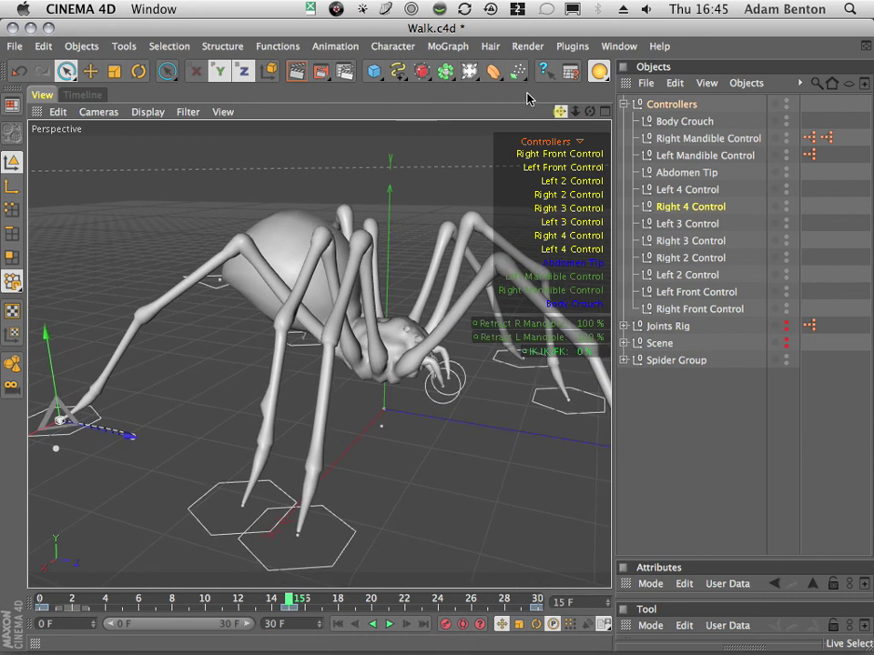
pyautogui.click(605, 112)
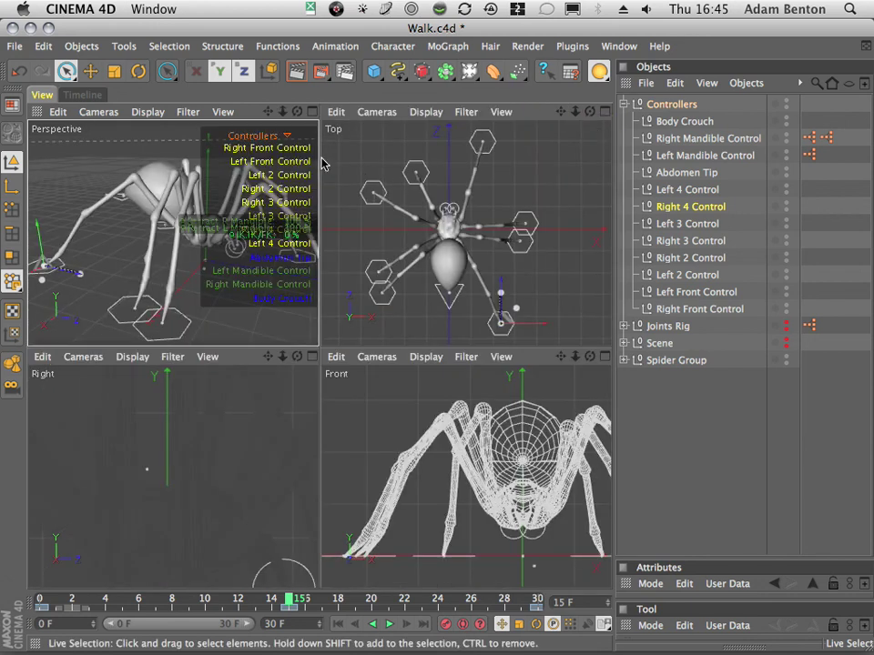
# In the Top view at frame 0, shift the Left 4 Control about 70 units inward along X and record its position.
pyautogui.click(606, 112)
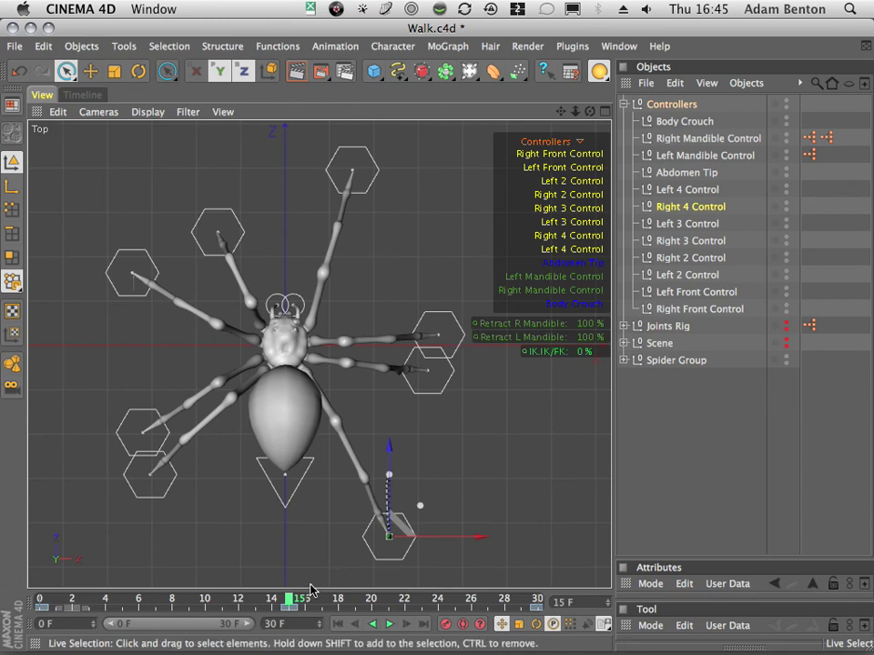
pyautogui.moveTo(309, 590); pyautogui.dragTo(24, 592)
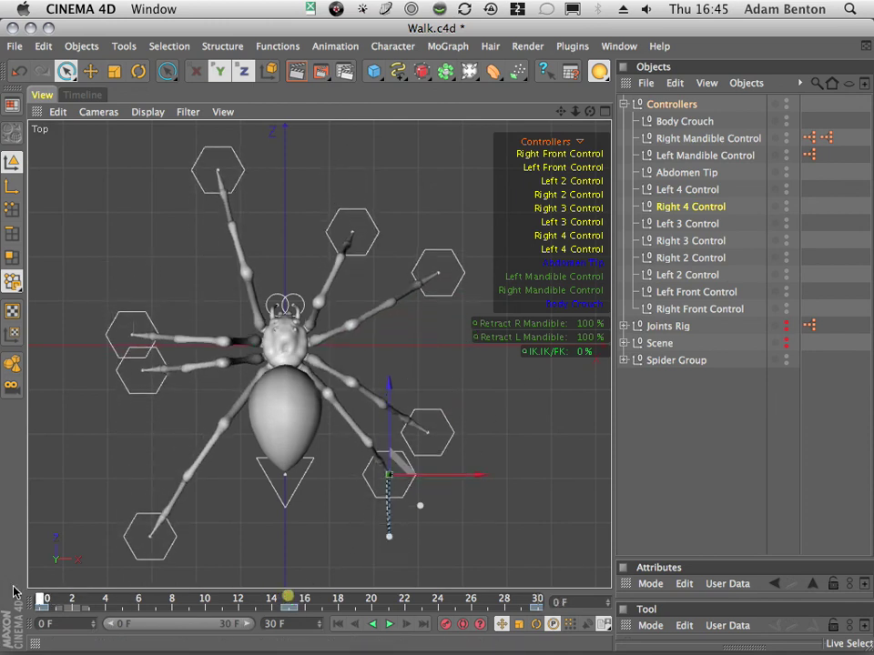
pyautogui.click(173, 534)
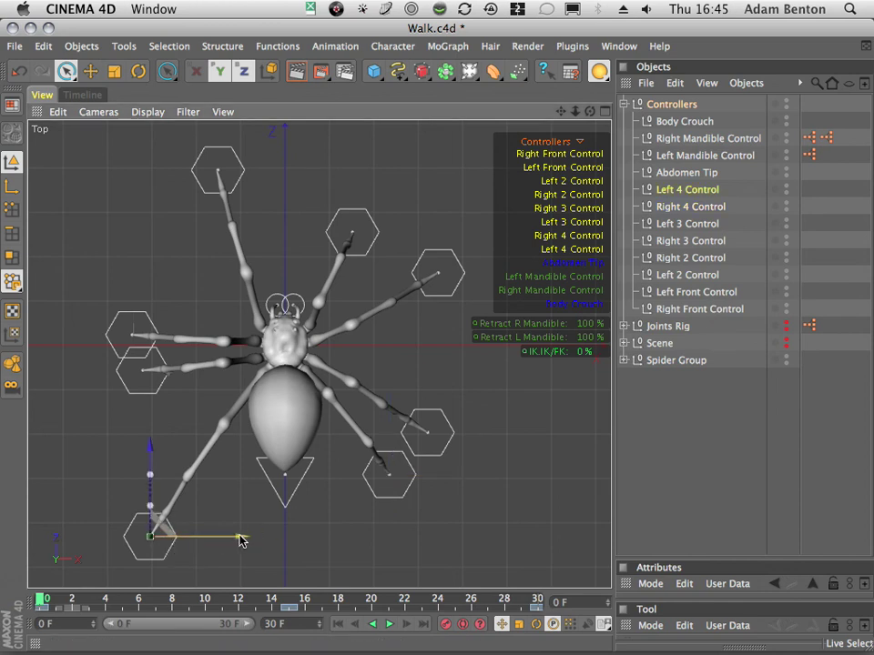
pyautogui.moveTo(240, 540); pyautogui.dragTo(272, 552)
pyautogui.click(19, 71)
pyautogui.click(445, 624)
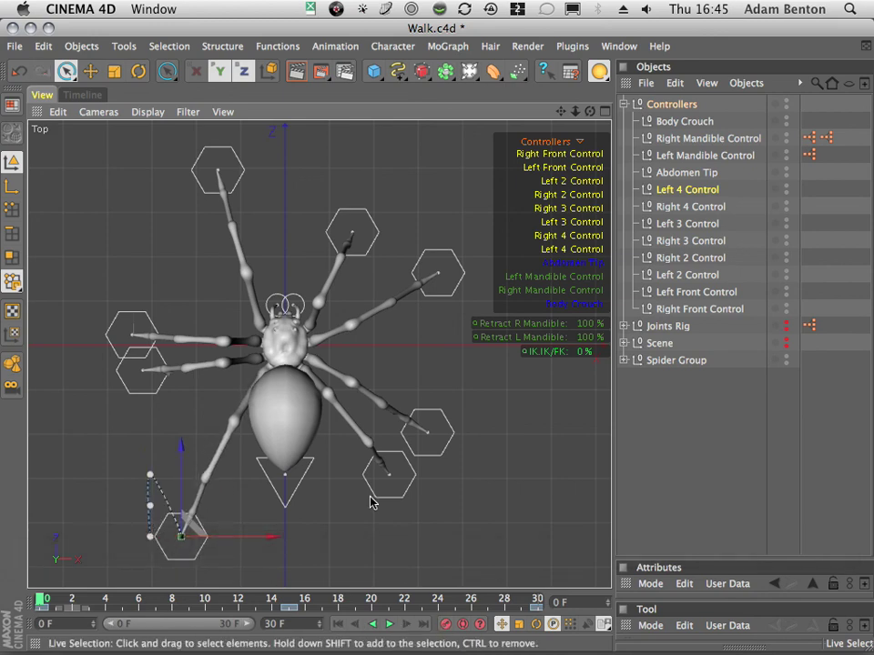
# Shift the Left 4 Control 70 units inward along X at frames 30 and 15, key it, and return to frame 0.
pyautogui.moveTo(235, 591); pyautogui.dragTo(579, 603)
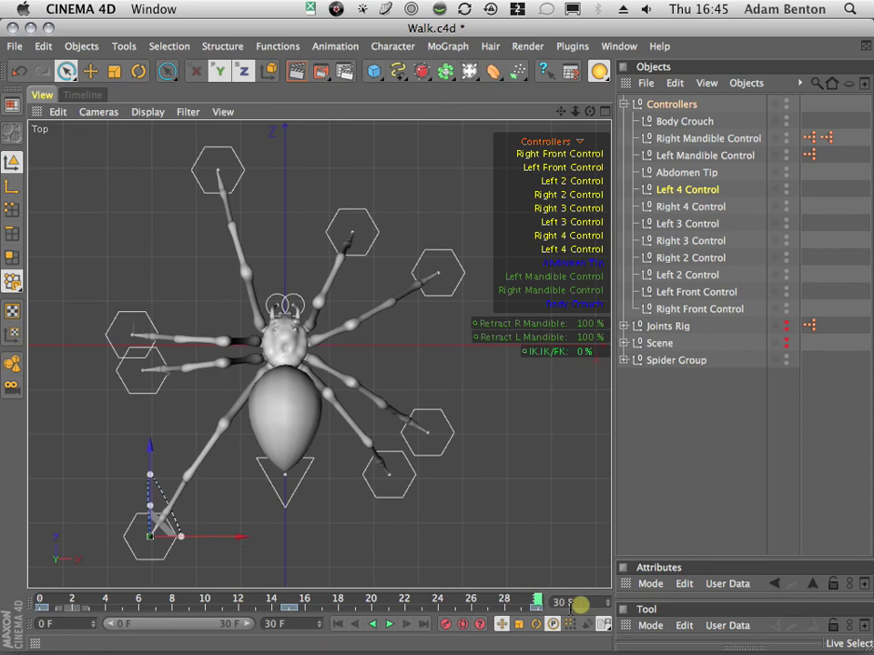
pyautogui.moveTo(230, 536); pyautogui.dragTo(267, 546)
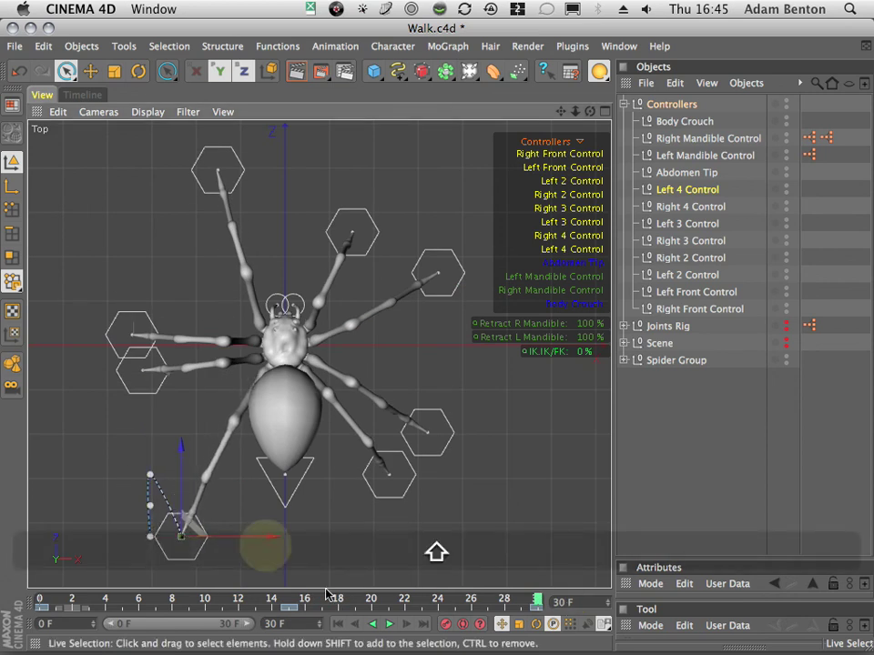
pyautogui.click(448, 627)
pyautogui.moveTo(345, 599); pyautogui.dragTo(290, 599)
pyautogui.moveTo(242, 478); pyautogui.dragTo(269, 485)
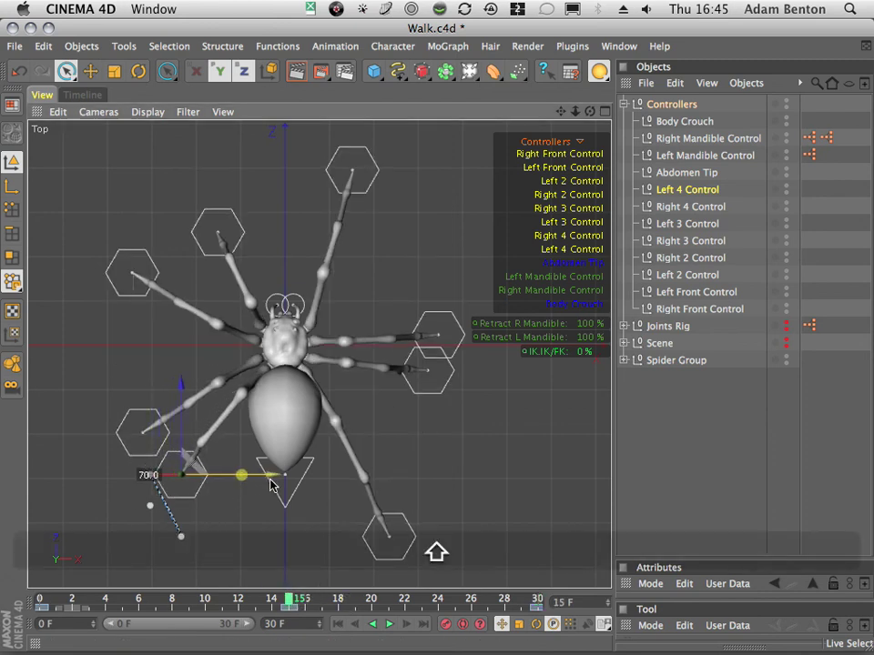
pyautogui.click(447, 626)
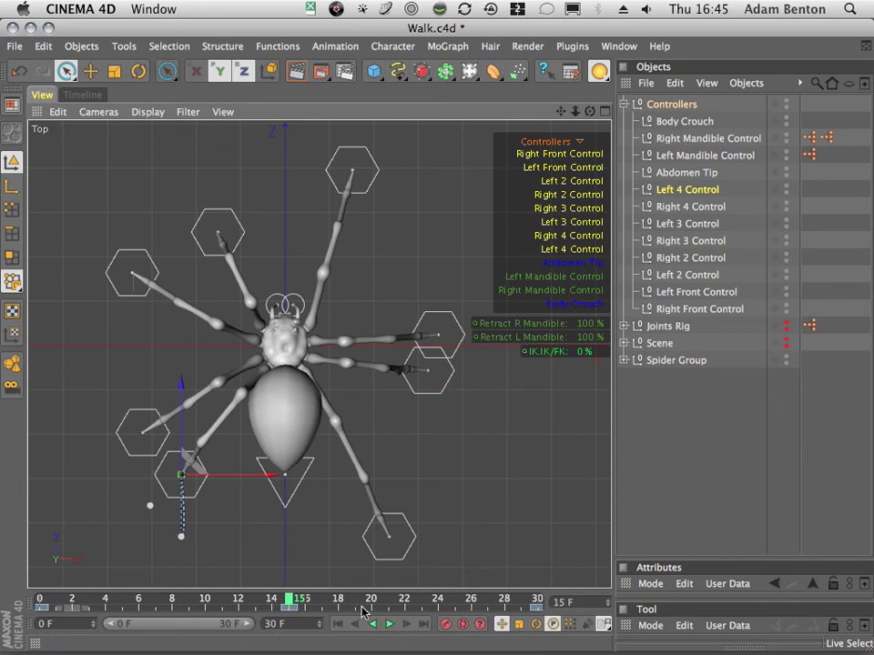
pyautogui.moveTo(303, 598); pyautogui.dragTo(91, 638)
# Play the walk cycle and review it in the Perspective view with the Controllers group selected, then stop and rewind to frame 0.
pyautogui.click(389, 625)
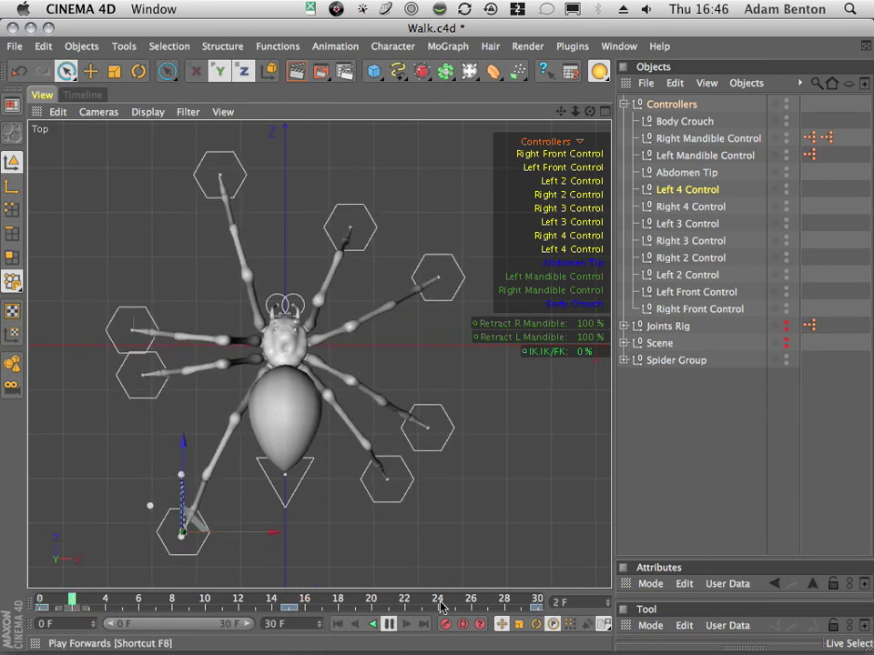
pyautogui.click(606, 111)
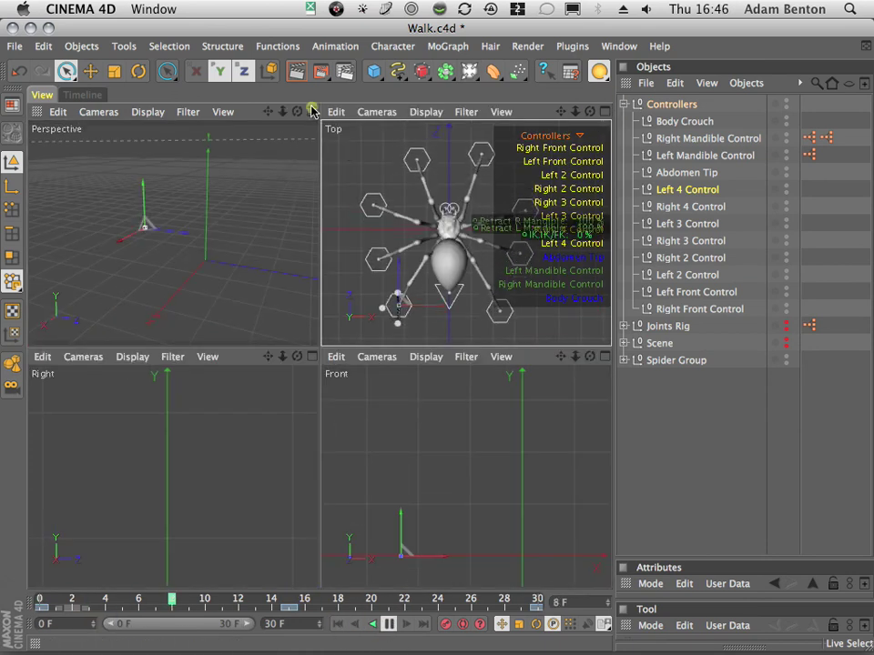
pyautogui.click(312, 110)
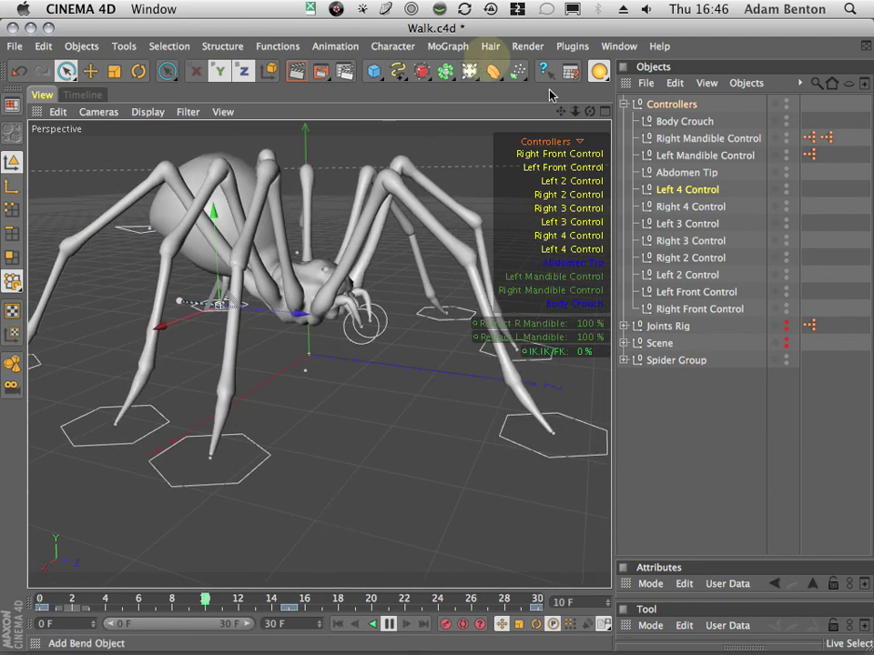
pyautogui.click(671, 104)
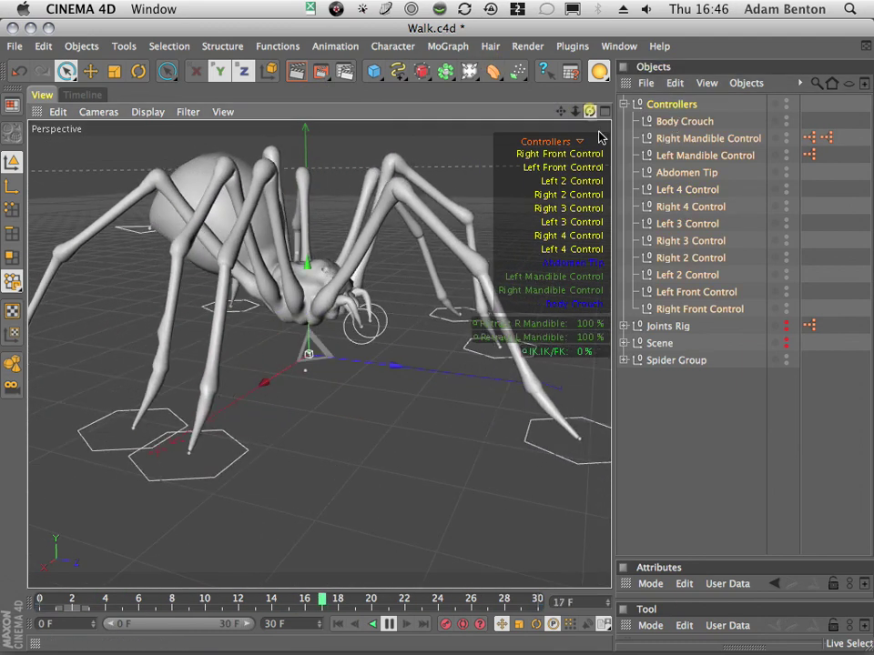
pyautogui.moveTo(590, 111); pyautogui.dragTo(565, 77)
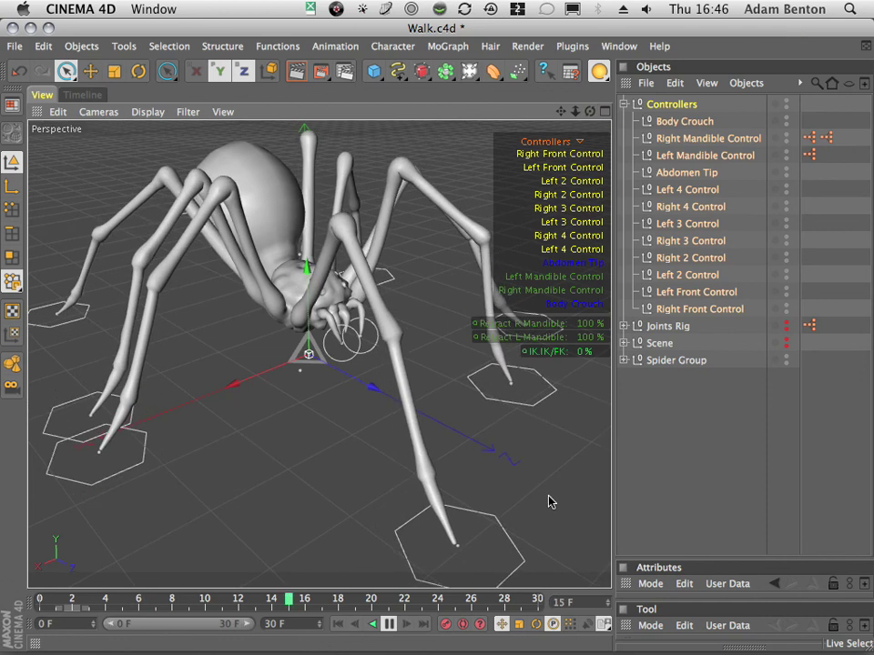
pyautogui.click(389, 624)
pyautogui.click(338, 625)
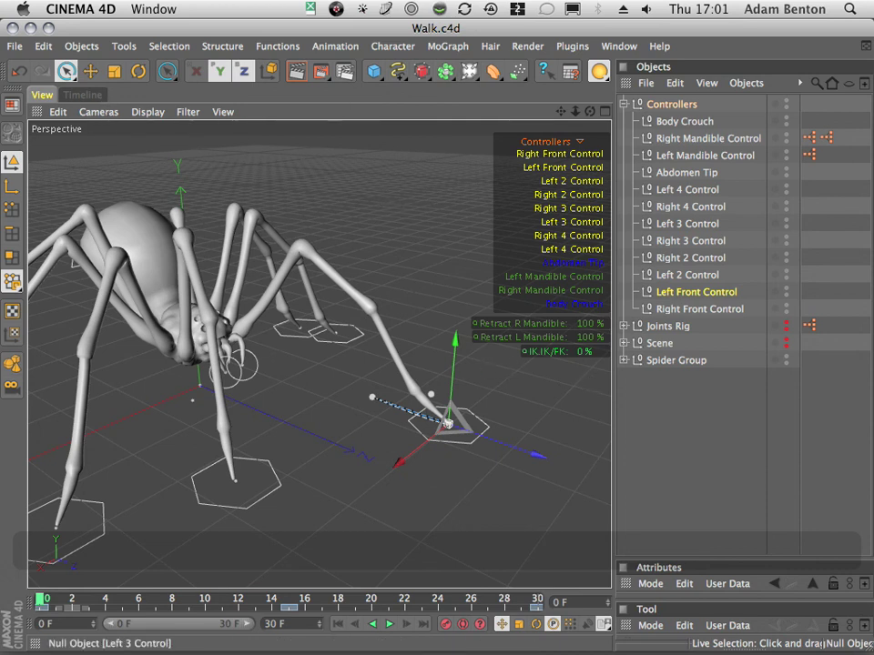
# Show the Timeline's F-curves and compare the Position X curves of the Left Front and Right Front Controls.
pyautogui.click(101, 96)
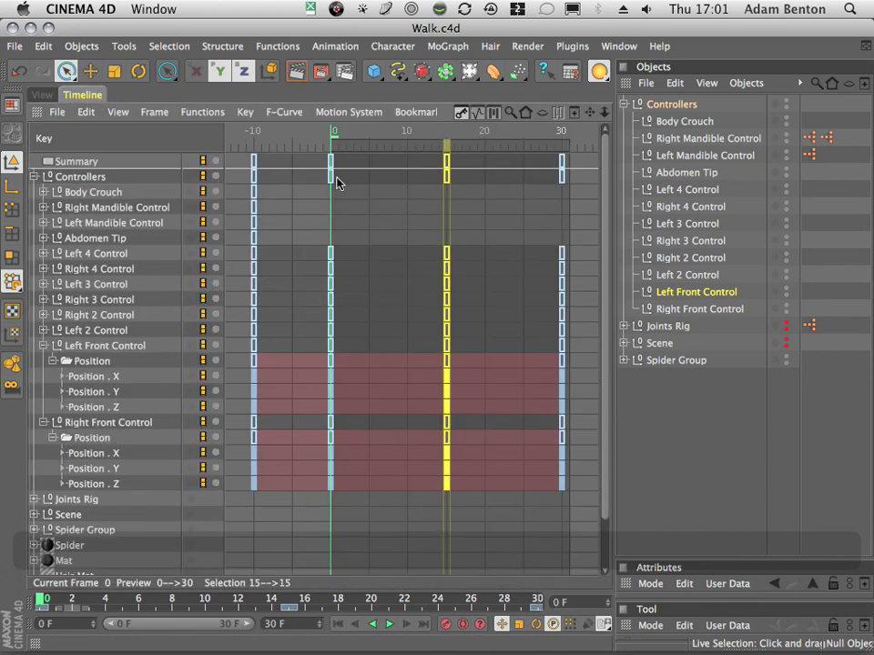
pyautogui.click(478, 112)
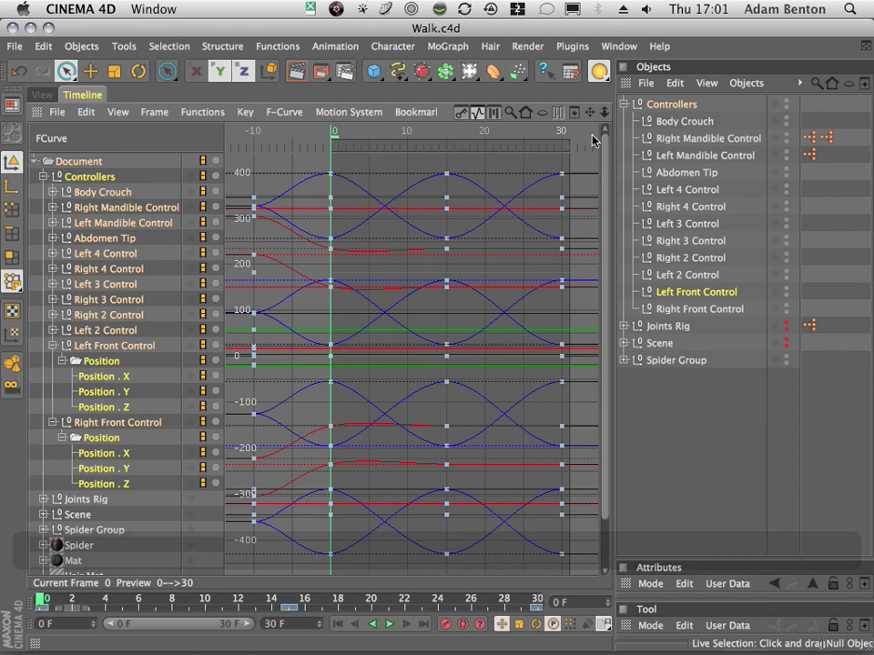
pyautogui.click(103, 380)
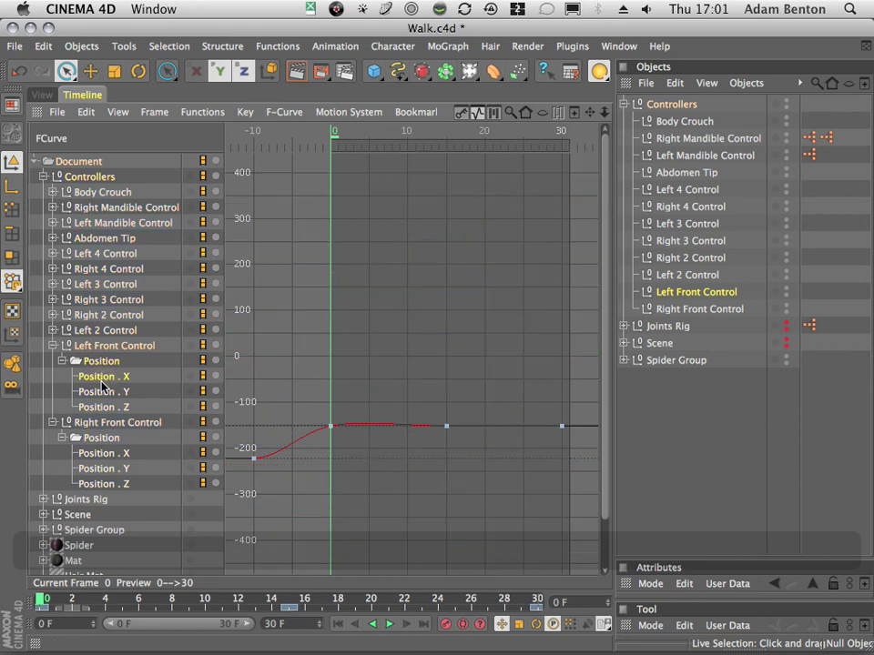
pyautogui.click(97, 454)
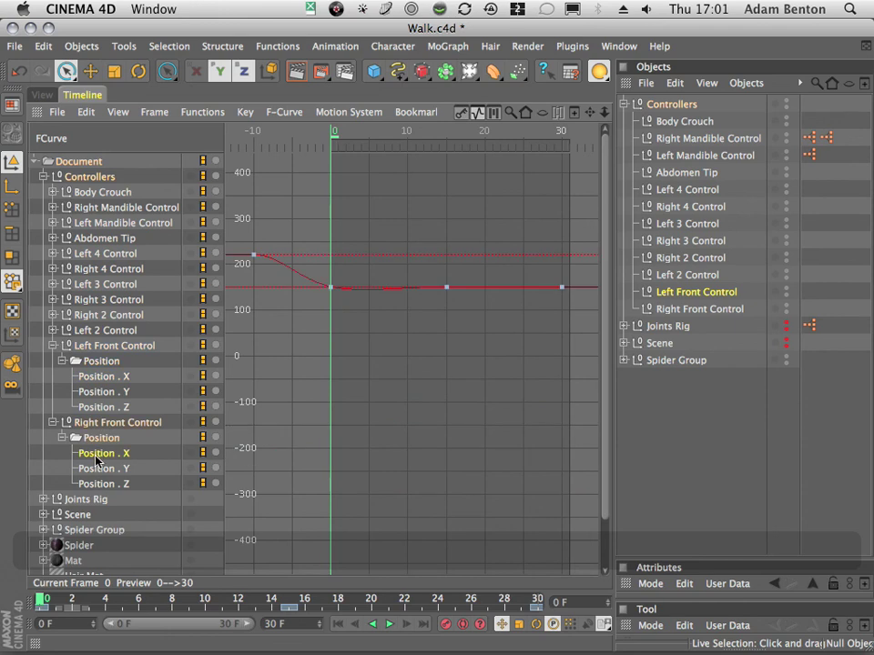
pyautogui.click(104, 378)
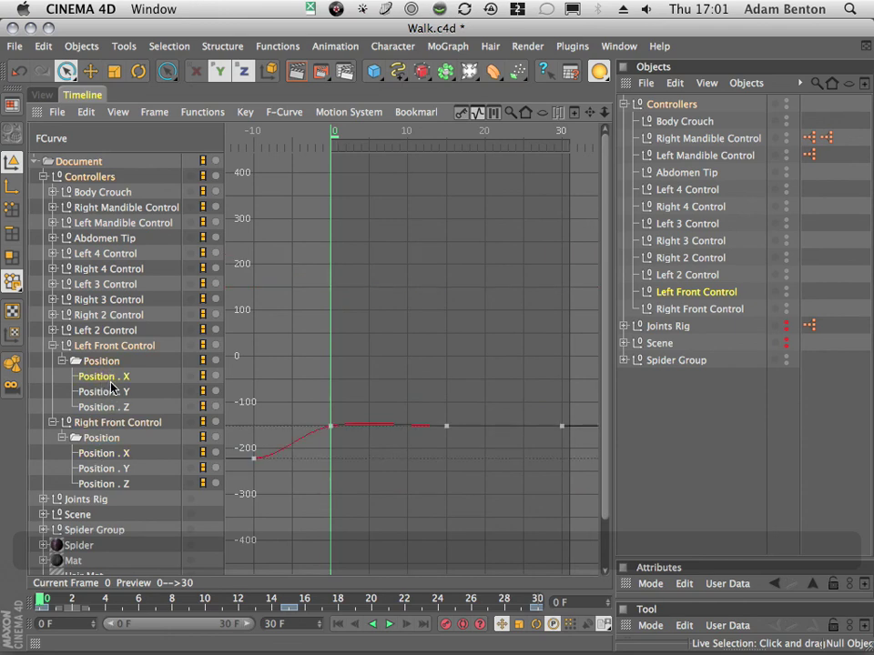
# Frame the Left Front Control's whole Position X curve in the Timeline to examine its shape between frames 0 and 15.
pyautogui.click(42, 94)
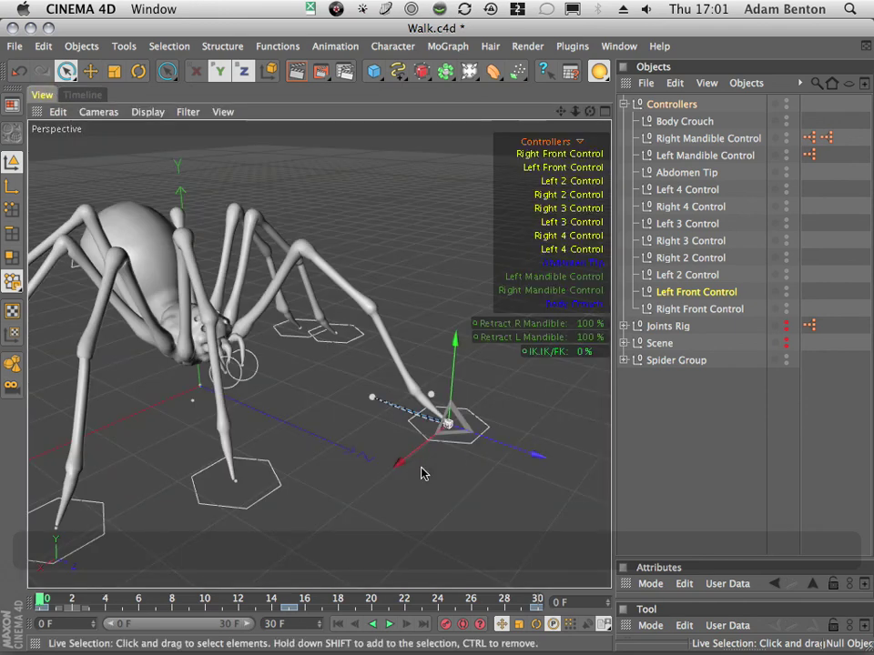
pyautogui.click(95, 96)
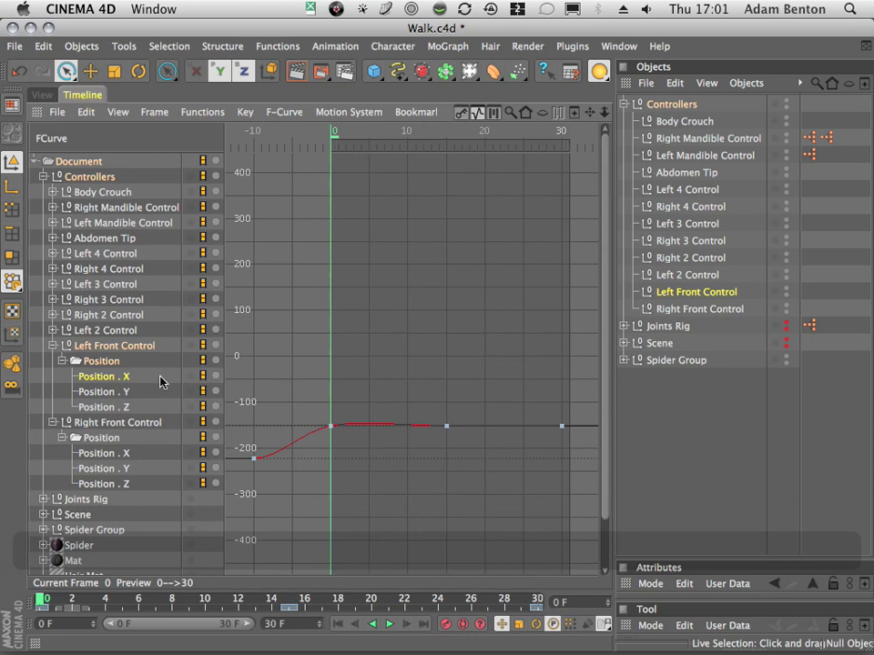
pyautogui.click(154, 112)
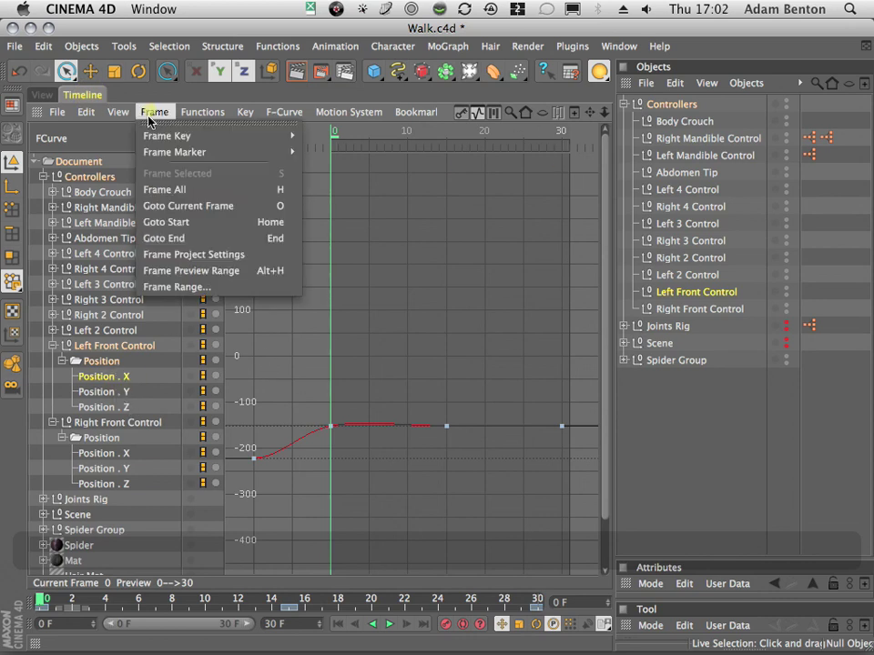
pyautogui.click(176, 189)
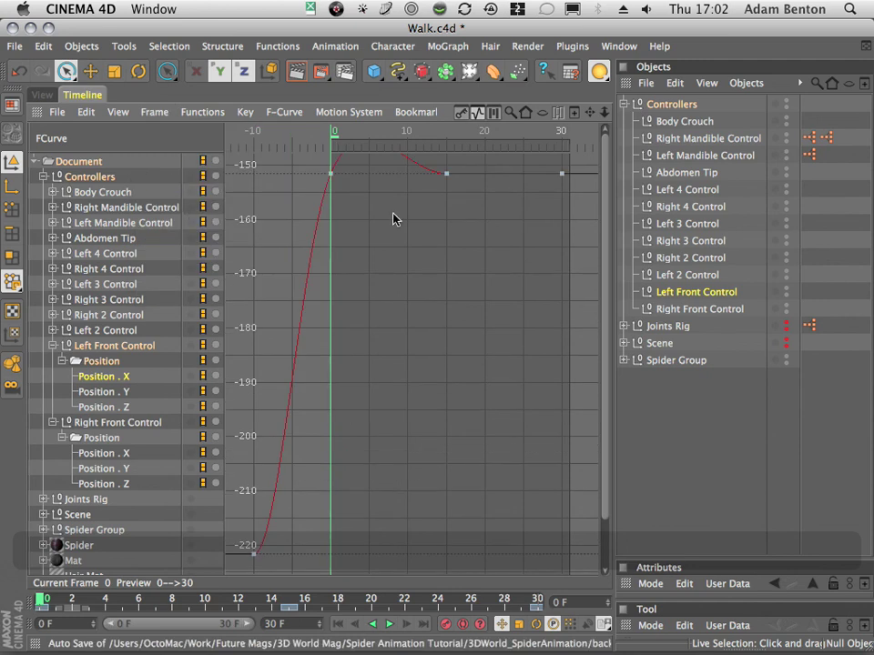
pyautogui.moveTo(601, 113); pyautogui.dragTo(597, 146)
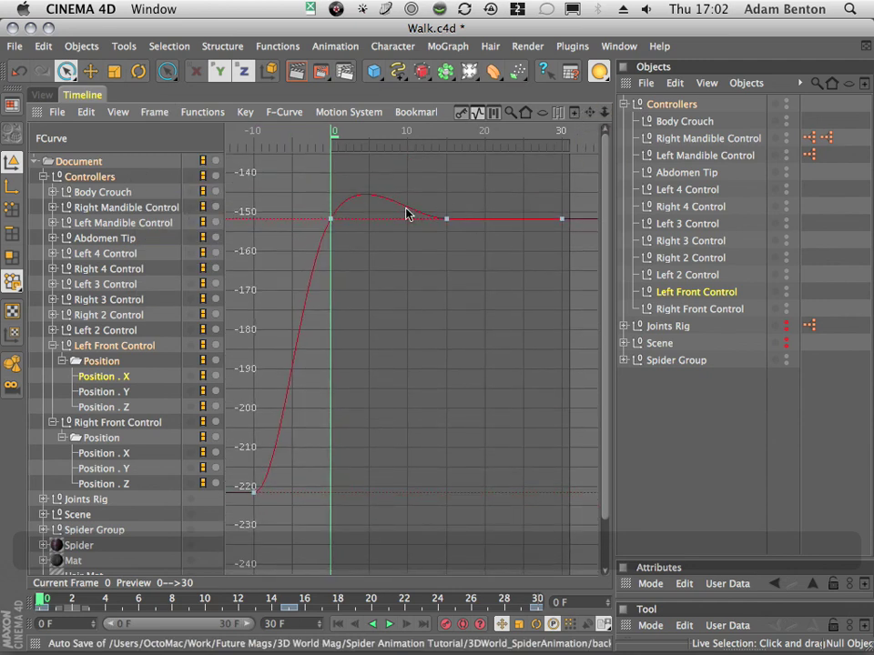
# Set the Left Front Control's Position X key at frame 0 to Linear interpolation.
pyautogui.moveTo(328, 208); pyautogui.dragTo(357, 244)
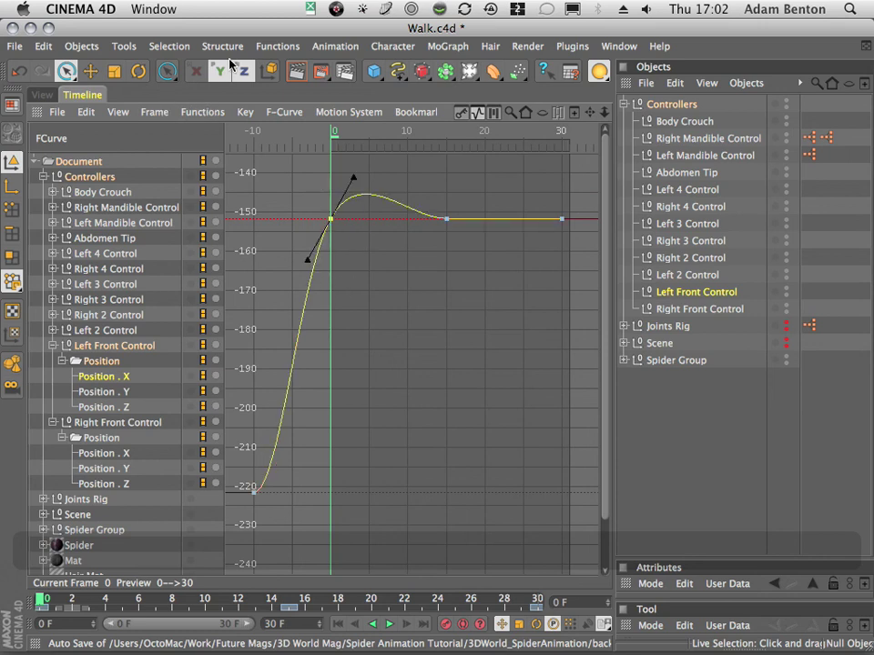
pyautogui.click(269, 46)
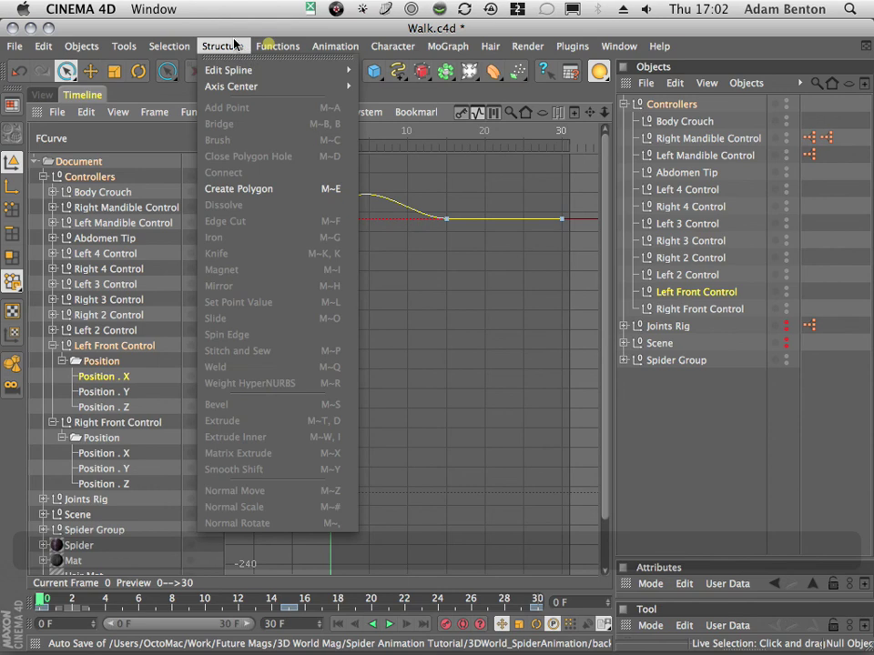
pyautogui.click(234, 46)
pyautogui.click(203, 112)
pyautogui.moveTo(250, 113)
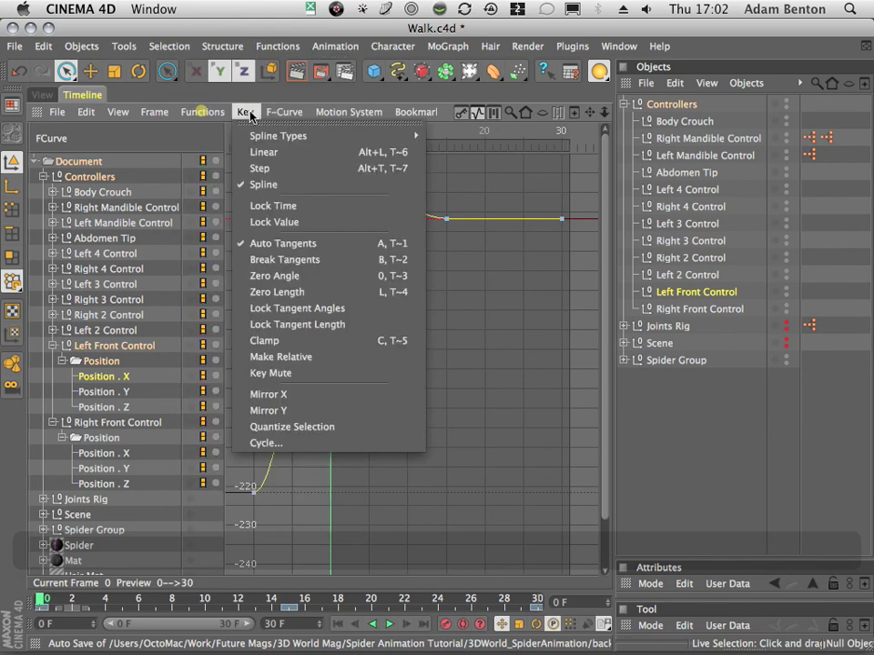
pyautogui.click(261, 155)
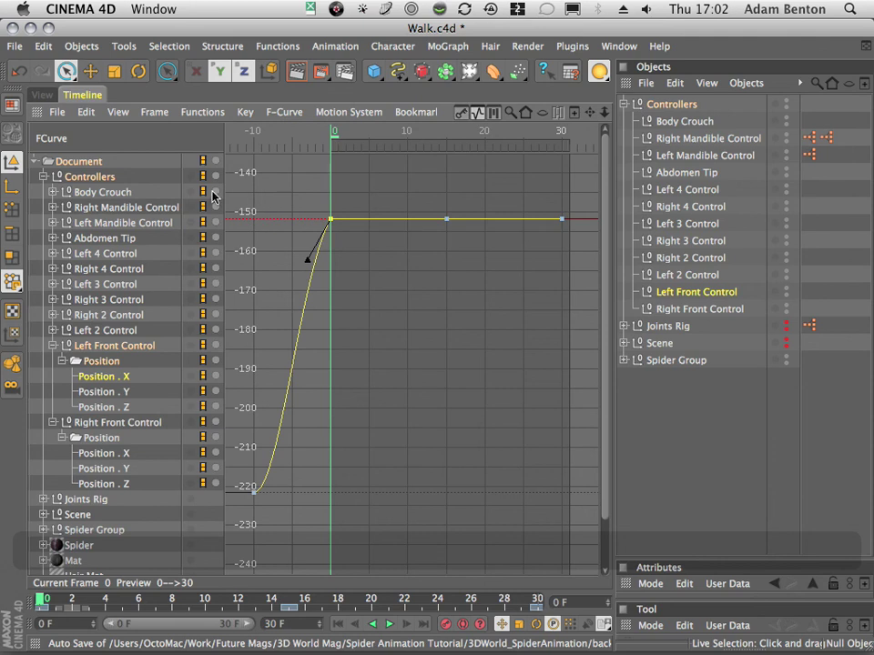
# Display the Right Front Control's Position X curve and set its frame 0 key to Linear interpolation.
pyautogui.click(96, 454)
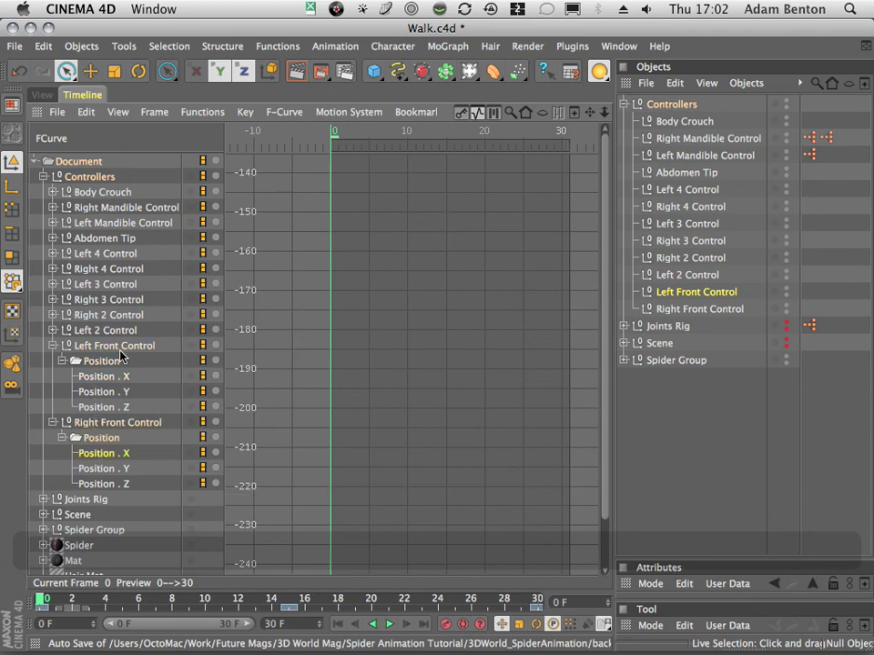
pyautogui.click(154, 112)
pyautogui.click(171, 191)
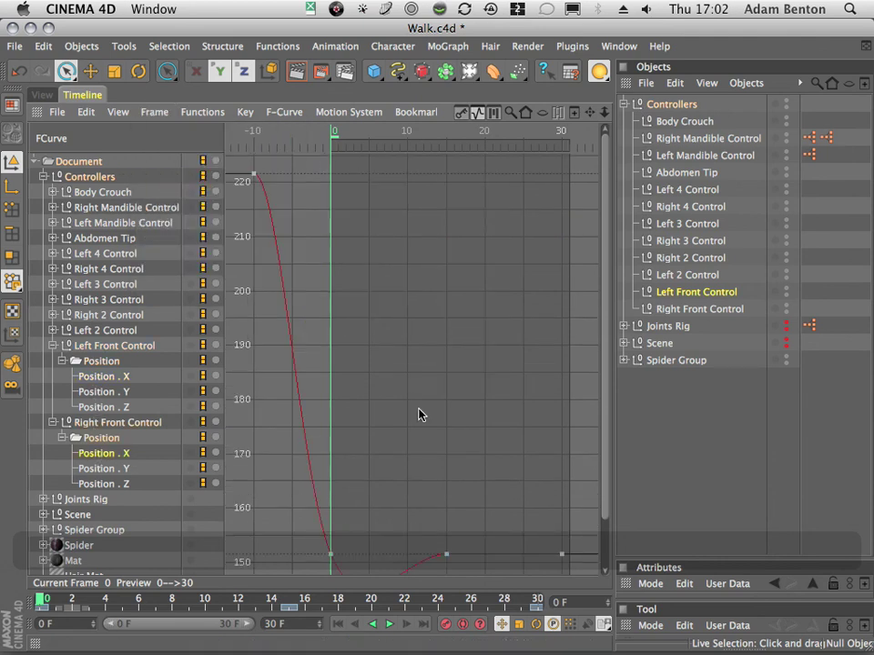
pyautogui.moveTo(597, 113); pyautogui.dragTo(608, 20)
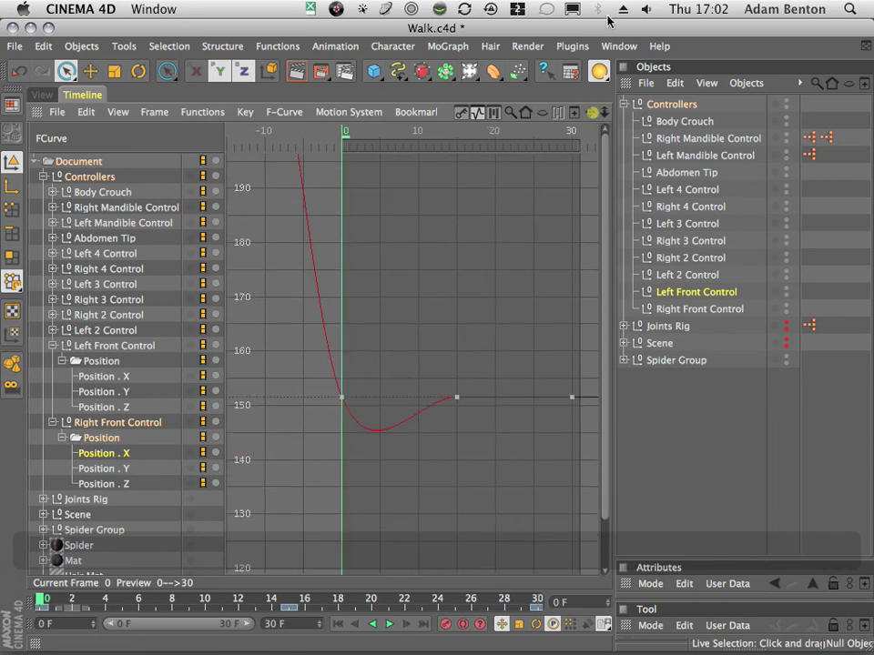
pyautogui.moveTo(340, 410); pyautogui.dragTo(342, 412)
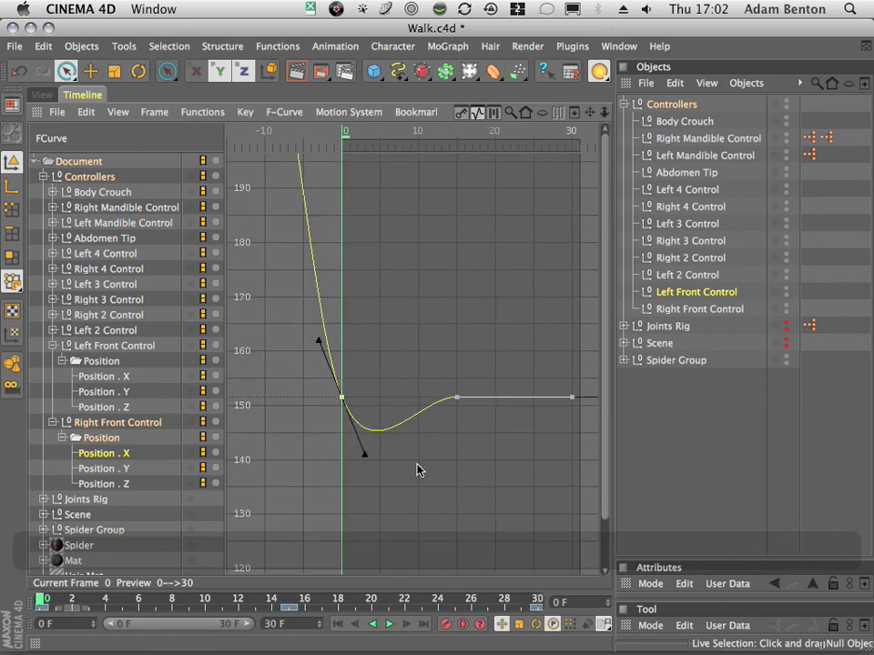
pyautogui.click(246, 112)
pyautogui.click(259, 152)
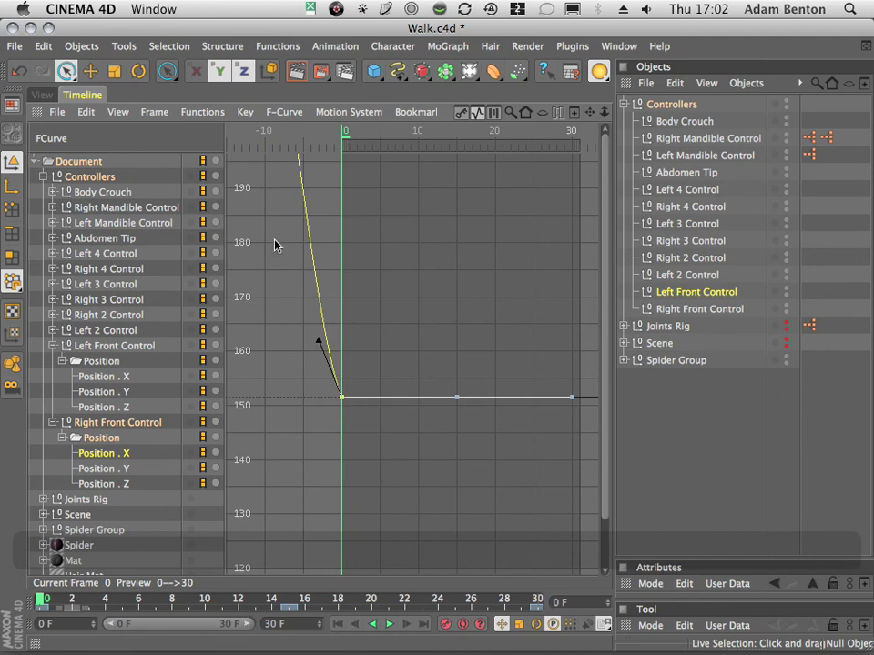
# Play the walk cycle in the Perspective view to review the front legs, then stop and rewind to frame 0.
pyautogui.click(50, 95)
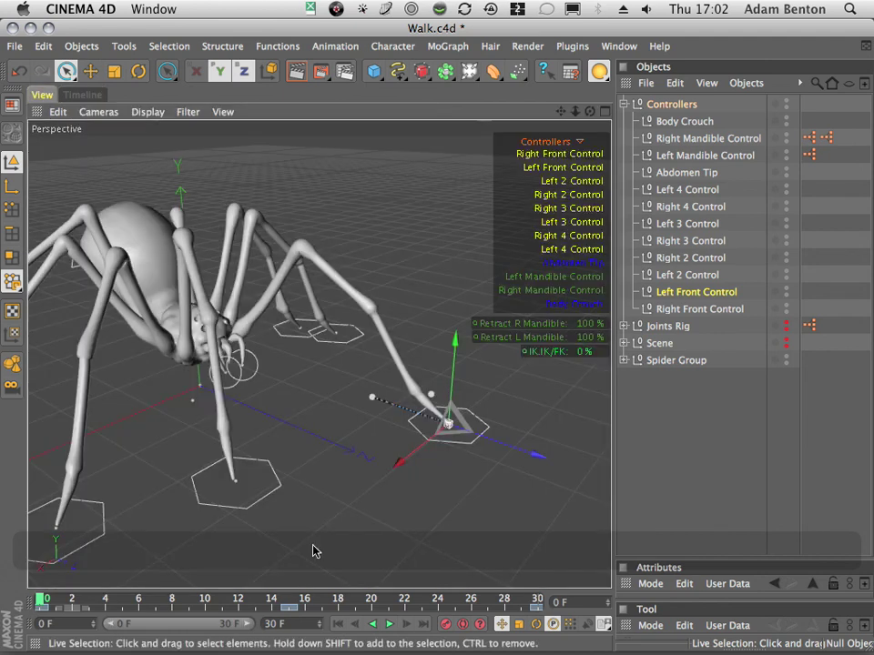
pyautogui.click(388, 625)
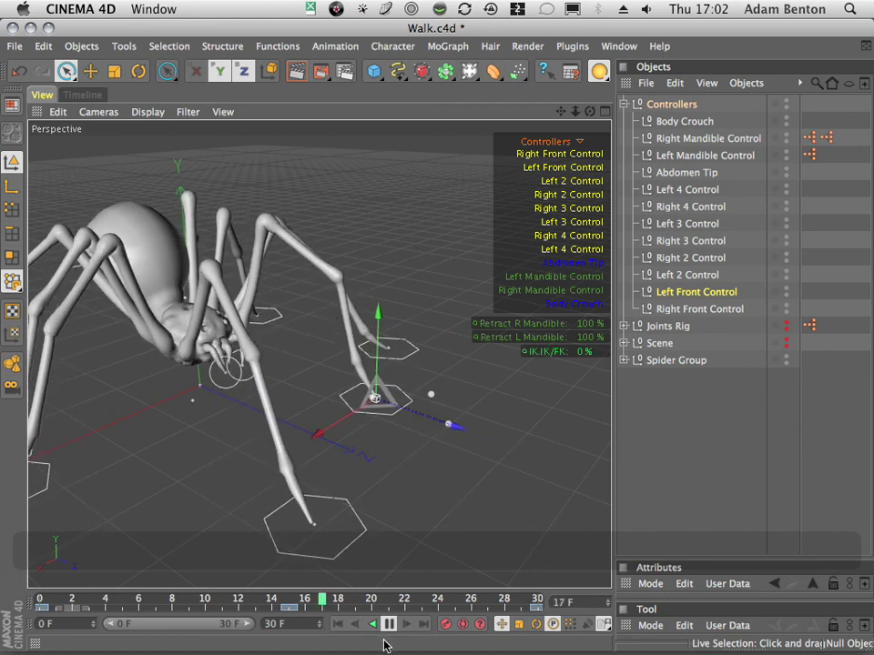
pyautogui.click(389, 625)
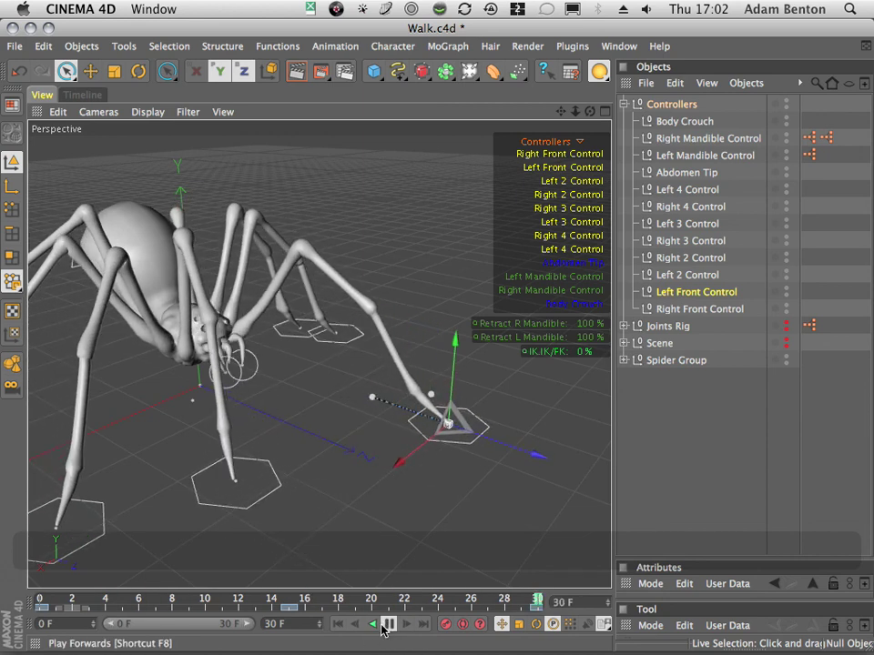
pyautogui.click(337, 624)
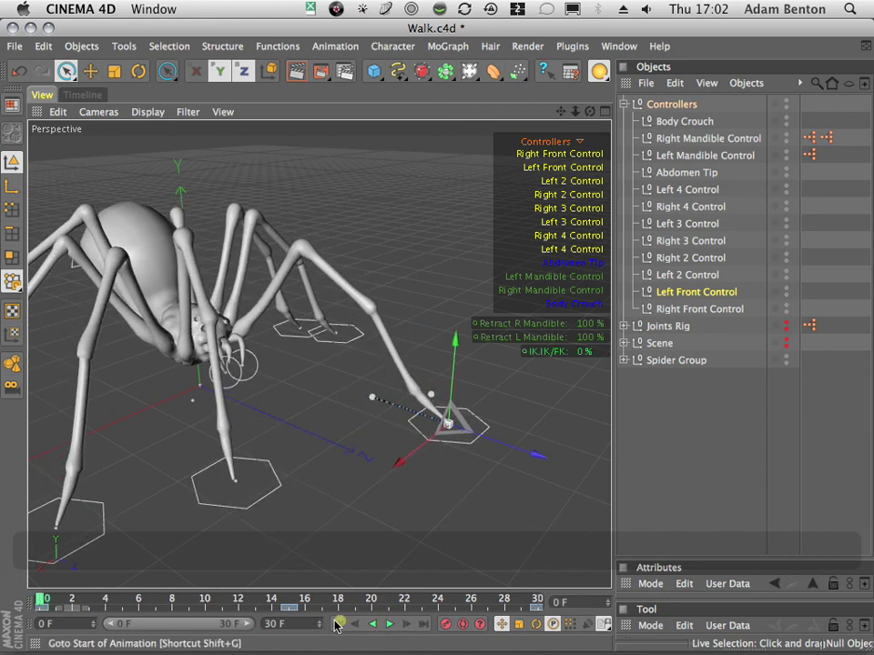
# Show the Right 4 Control's F-curves in the Timeline and isolate its Position X track.
pyautogui.click(84, 95)
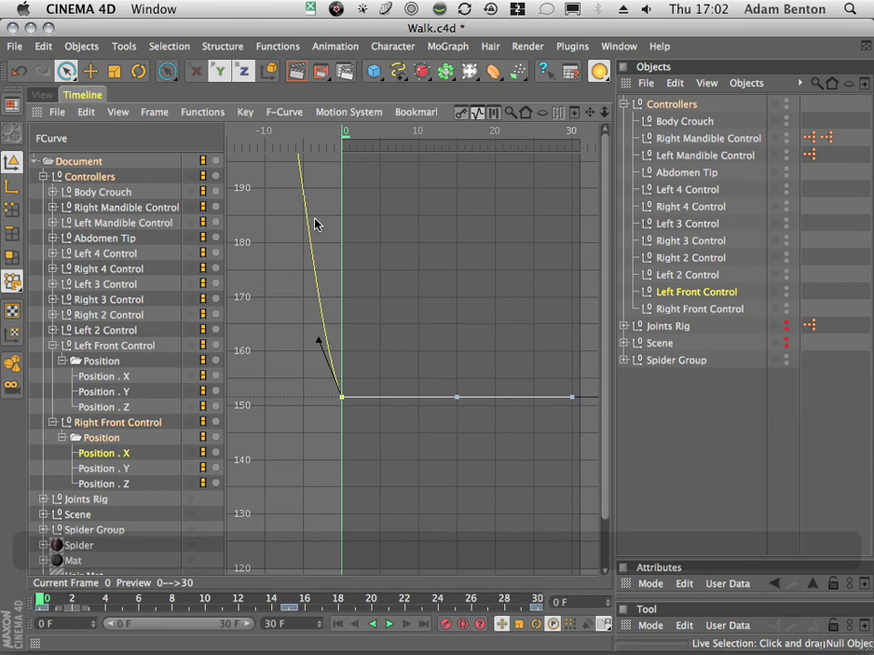
pyautogui.click(104, 269)
pyautogui.click(153, 112)
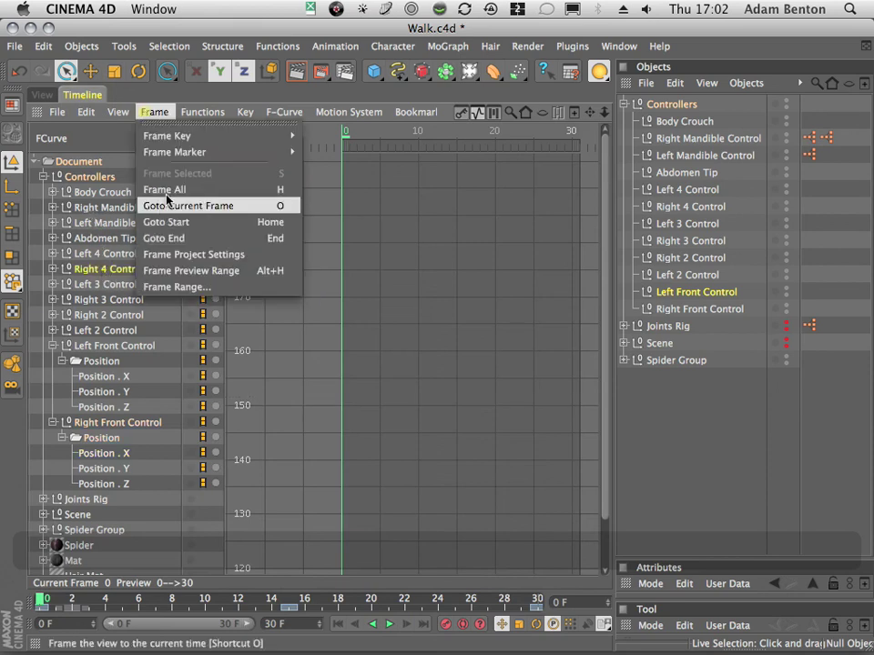
pyautogui.click(205, 206)
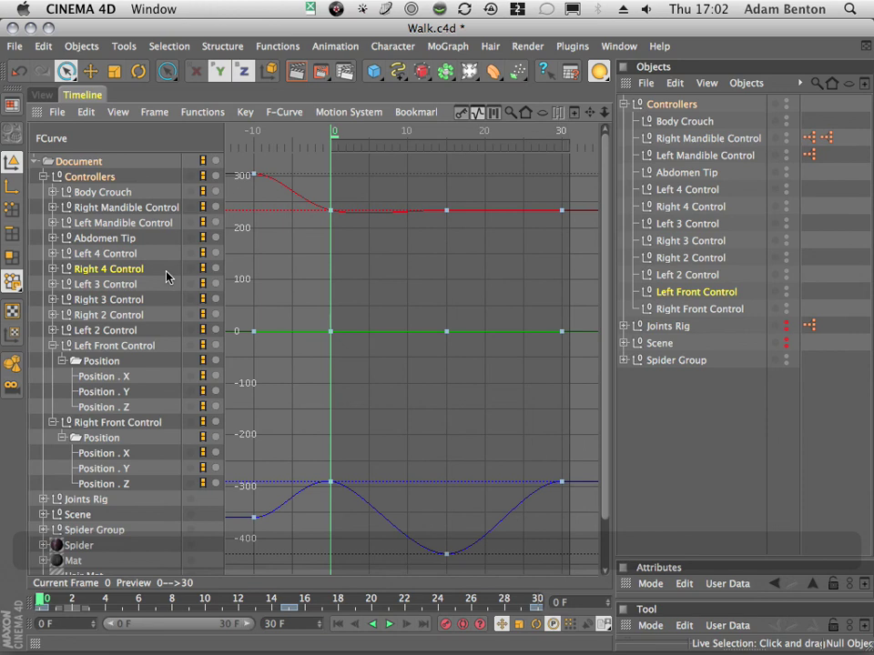
pyautogui.click(54, 269)
pyautogui.click(63, 284)
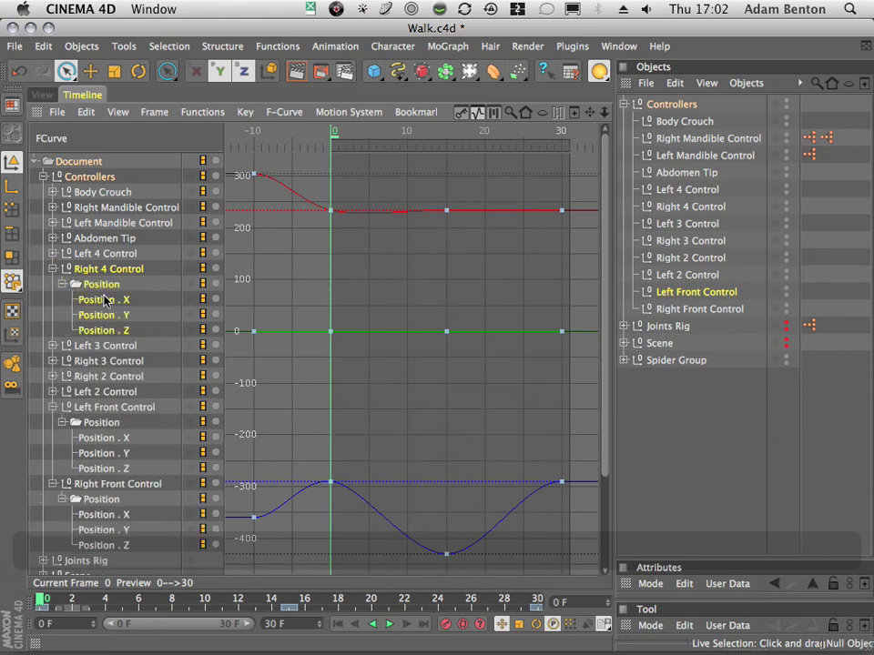
pyautogui.click(104, 300)
# Frame the Right 4 Control's Position X curve and set its key at frame 0 to Linear interpolation.
pyautogui.click(154, 112)
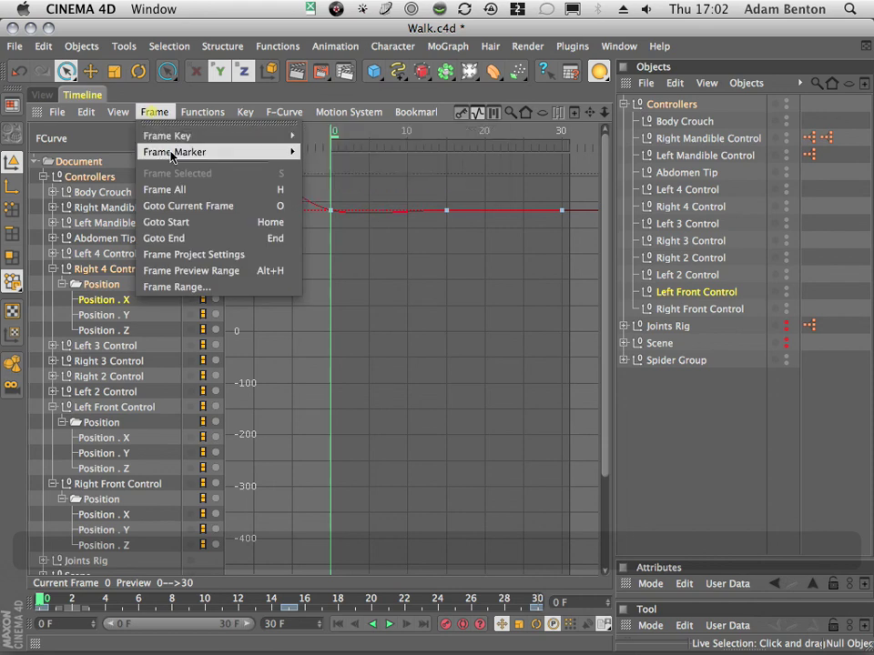
pyautogui.click(217, 217)
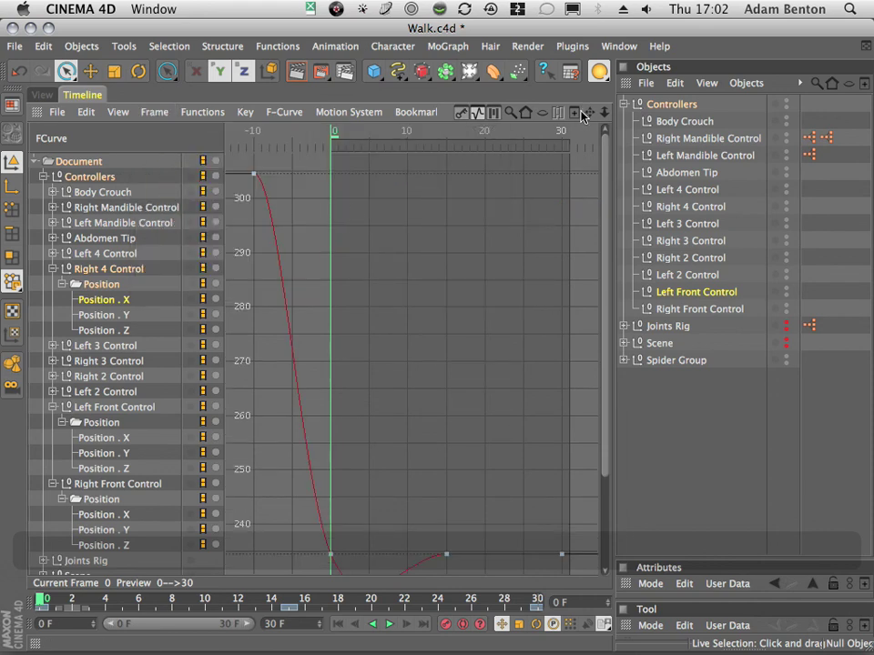
pyautogui.moveTo(587, 112); pyautogui.dragTo(604, 26)
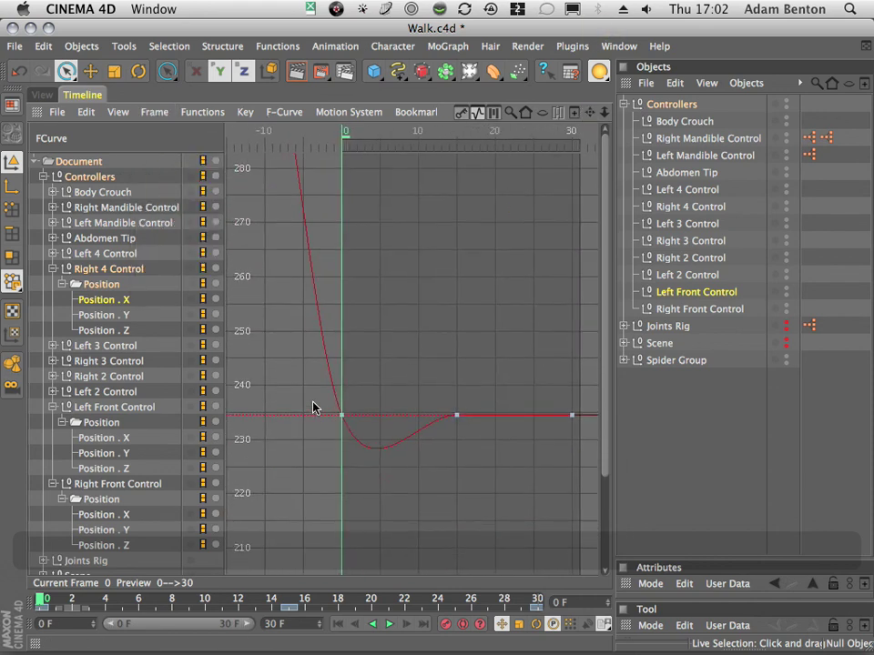
pyautogui.moveTo(312, 401); pyautogui.dragTo(369, 453)
pyautogui.click(202, 113)
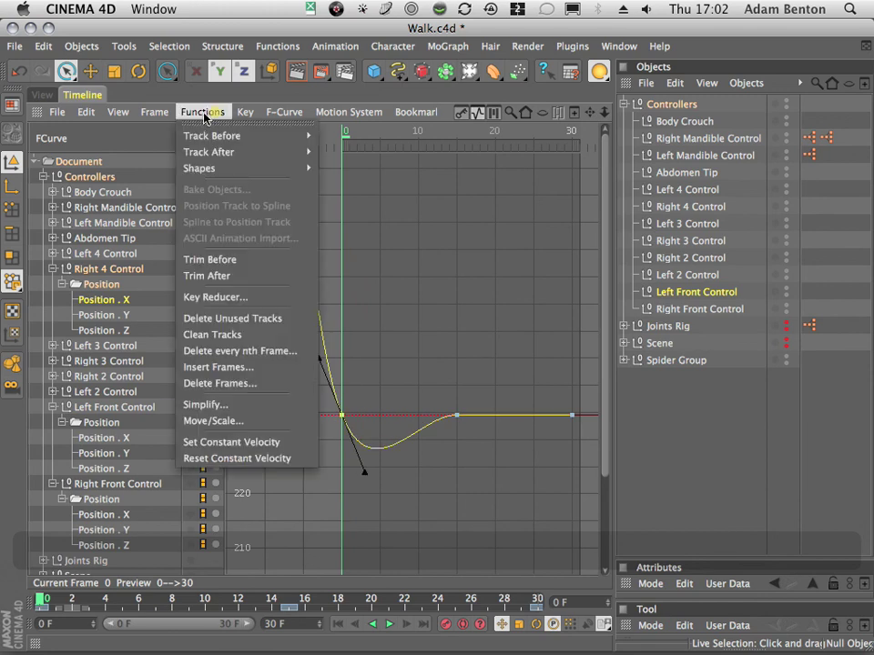
pyautogui.moveTo(247, 111)
pyautogui.click(249, 157)
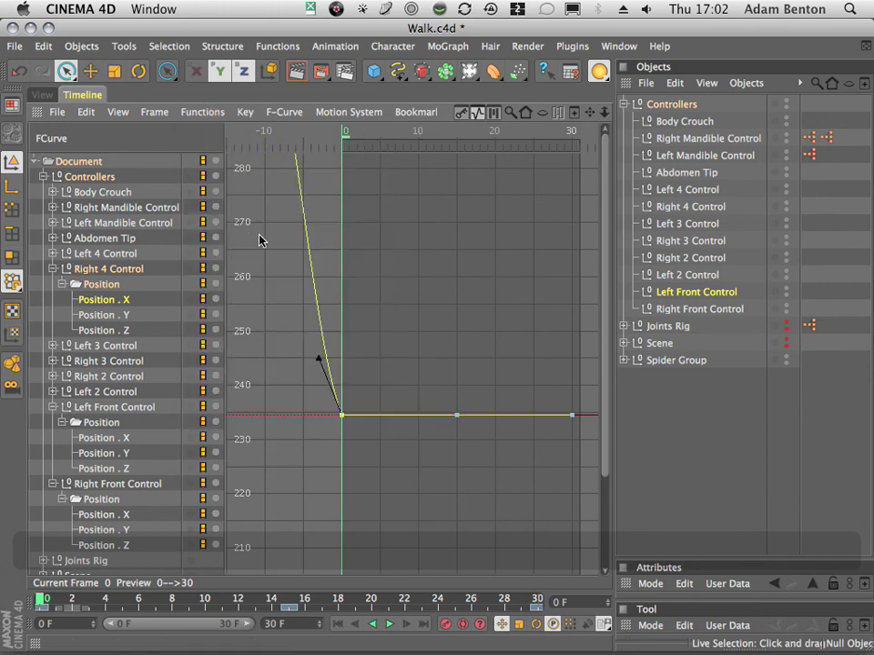
# Collapse the Right 4 Control's tracks, display the Left 4 Control's Position X curve and set its frame 0 key to Linear.
pyautogui.click(53, 269)
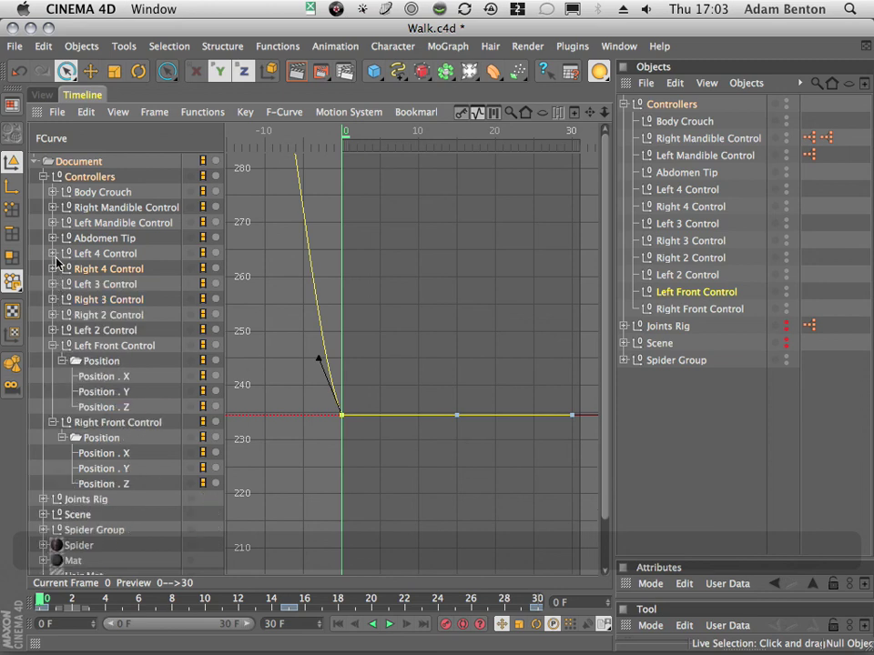
pyautogui.click(52, 254)
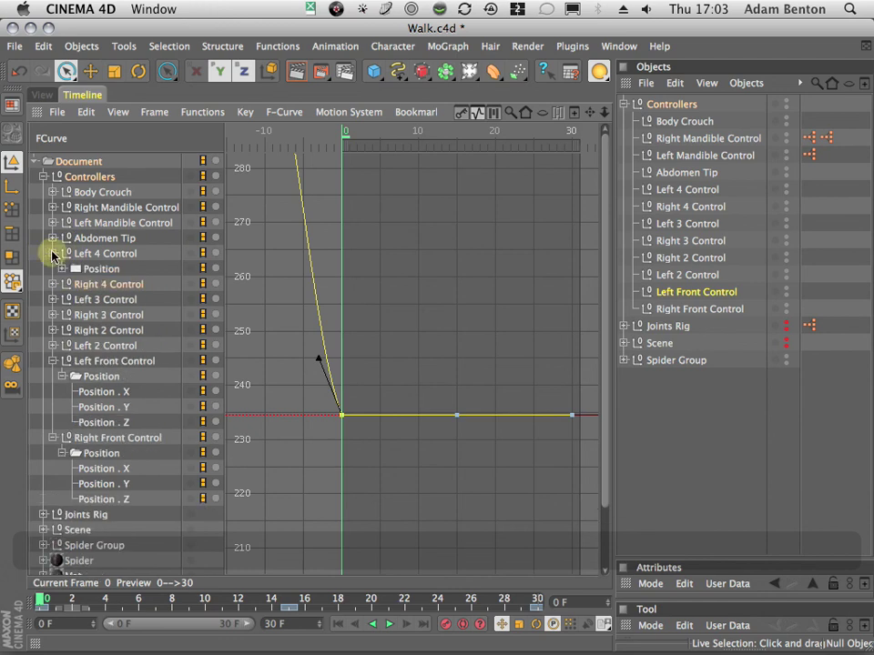
pyautogui.click(62, 270)
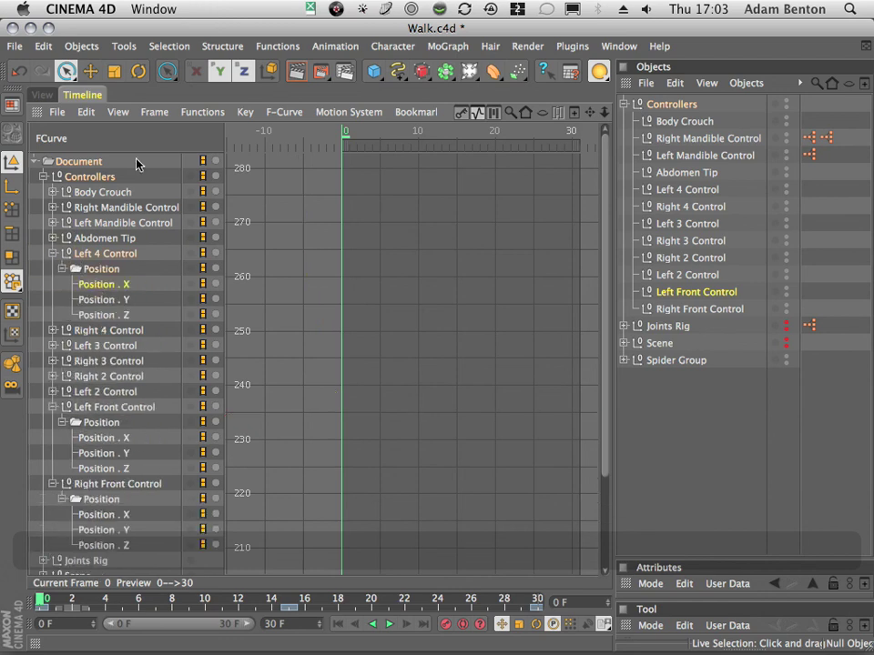
pyautogui.click(154, 112)
pyautogui.click(166, 189)
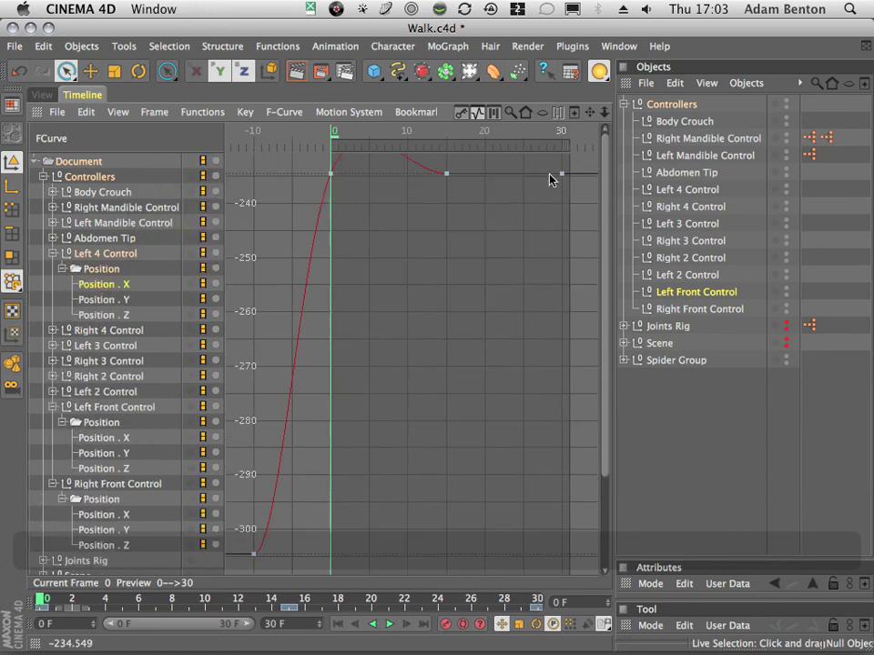
pyautogui.moveTo(587, 123); pyautogui.dragTo(441, 237)
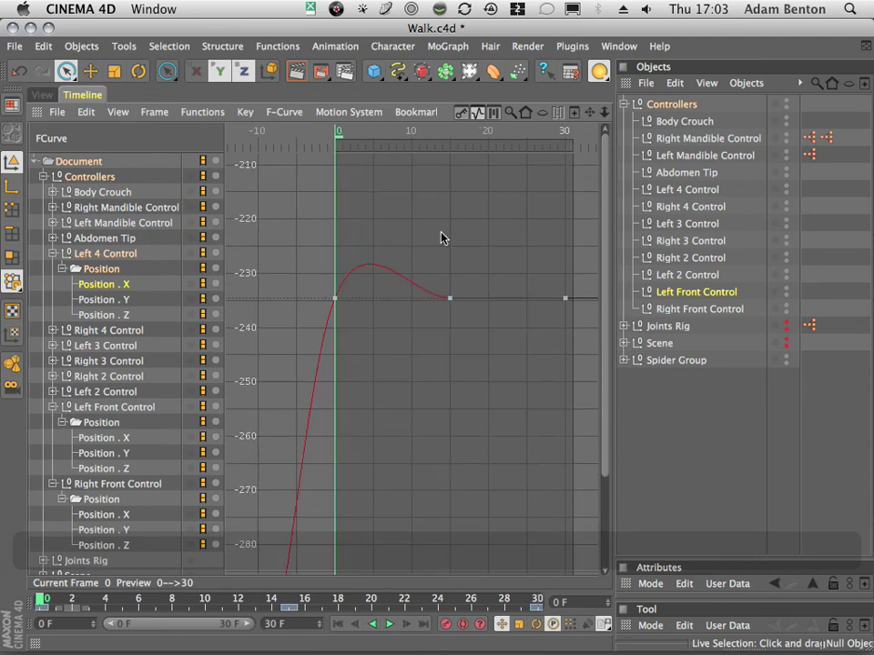
pyautogui.moveTo(339, 283); pyautogui.dragTo(341, 304)
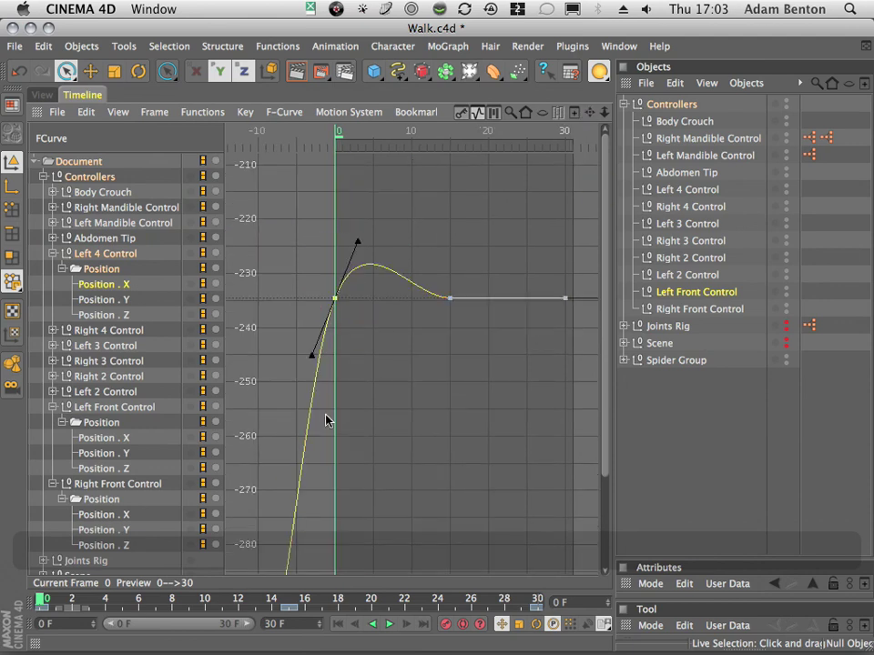
pyautogui.click(244, 112)
pyautogui.click(256, 150)
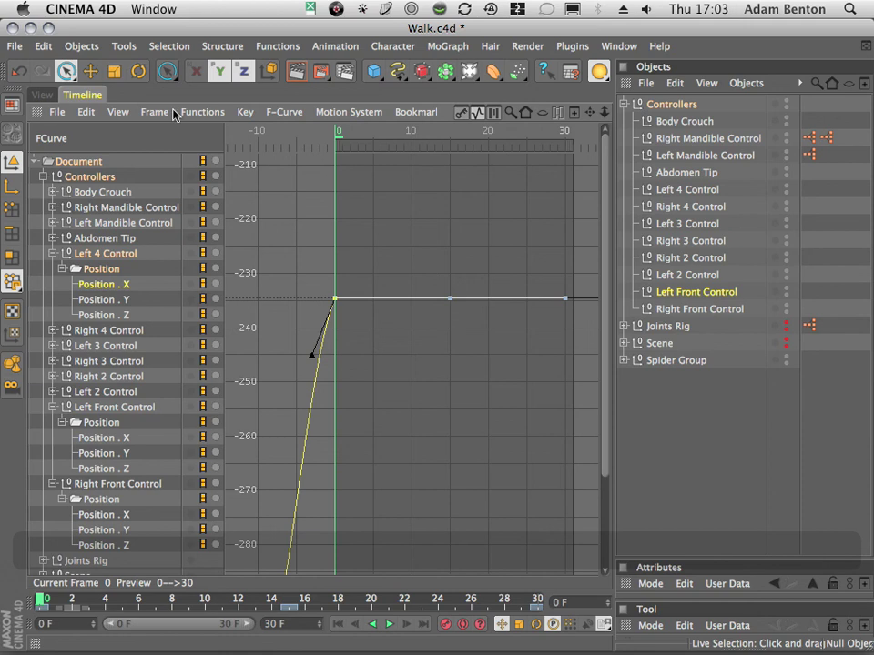
# Play the walk cycle in a full-size Top view to review the leg paths, then stop and rewind to frame 0.
pyautogui.click(42, 94)
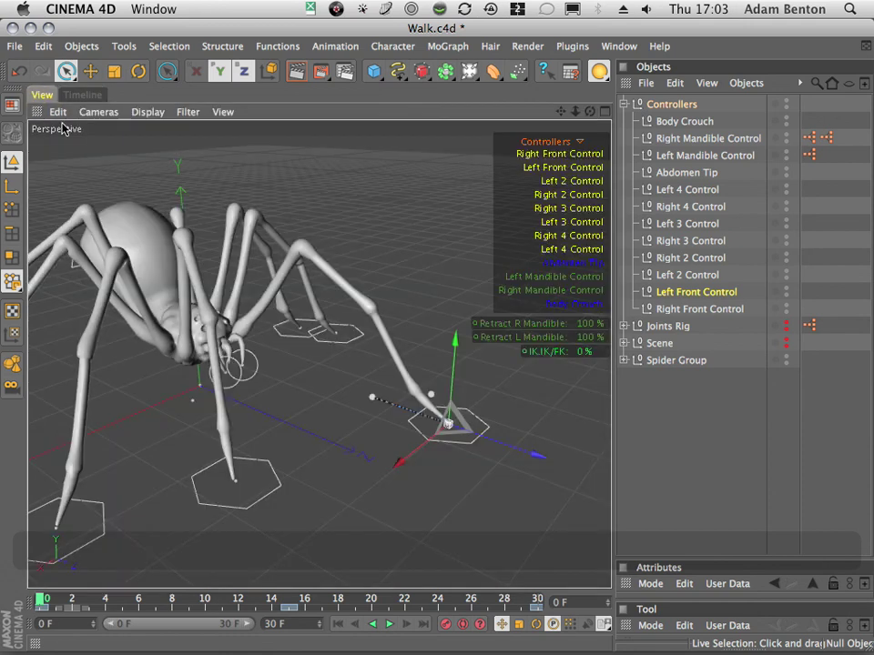
pyautogui.click(602, 113)
pyautogui.click(595, 114)
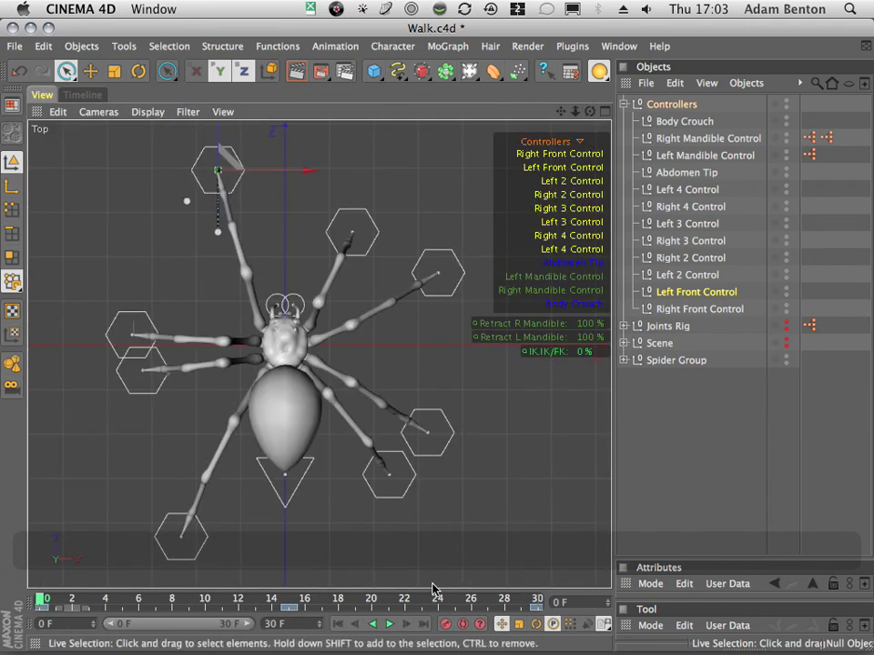
pyautogui.click(390, 626)
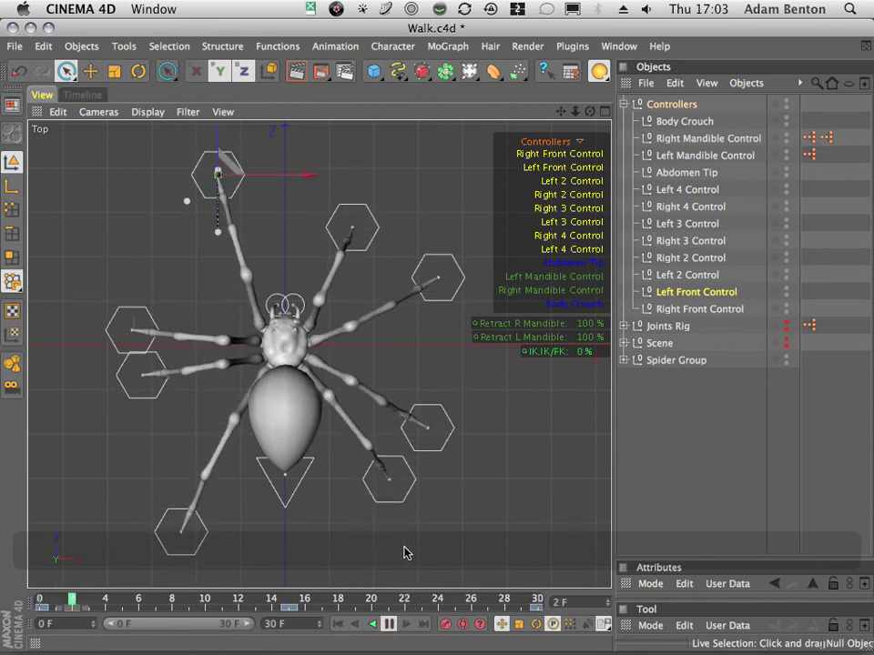
pyautogui.click(389, 624)
pyautogui.click(339, 625)
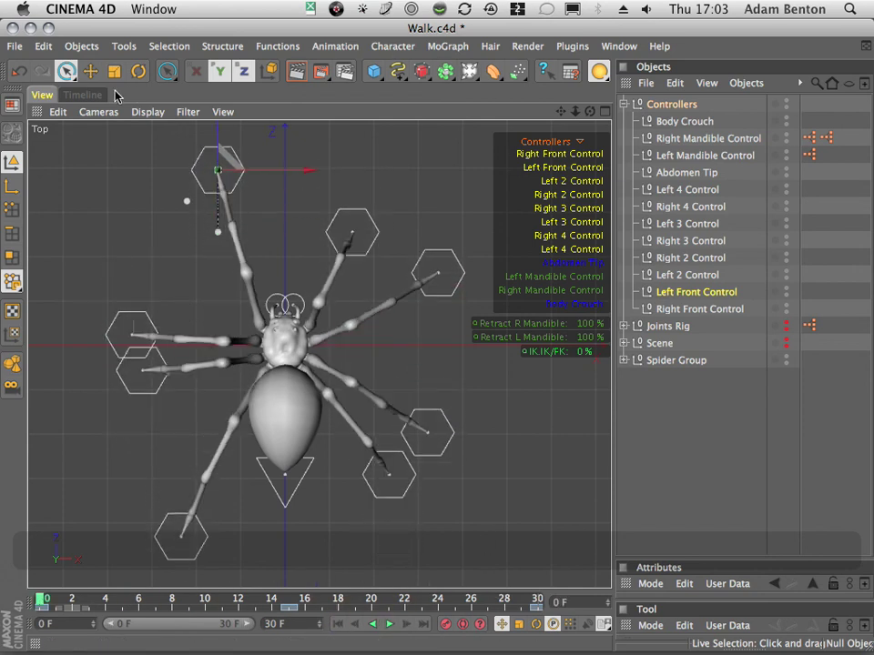
# Return to the Timeline's F-curves and save the Walk.c4d scene.
pyautogui.click(83, 95)
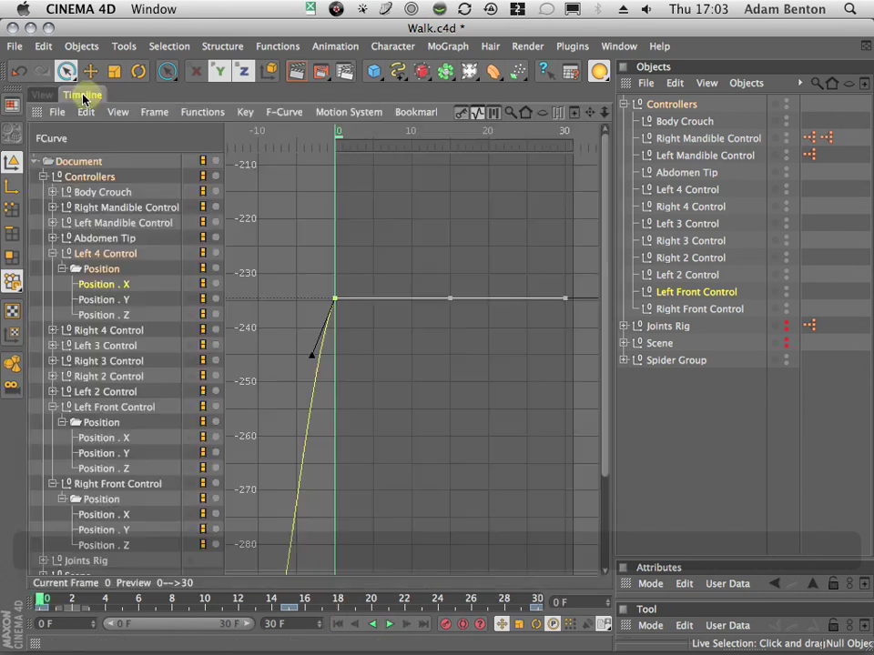
pyautogui.click(14, 47)
pyautogui.click(24, 179)
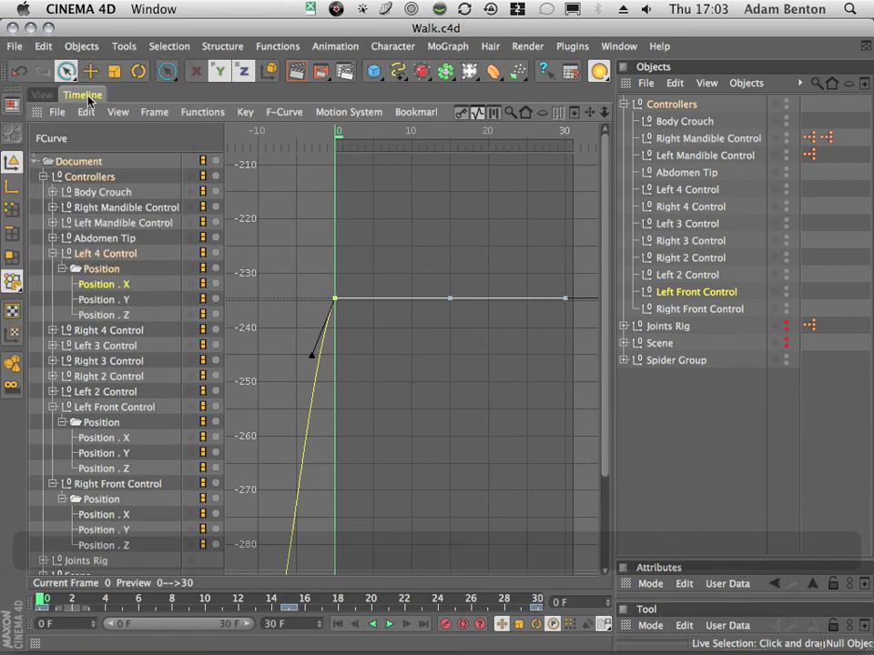
# Set the Timeline to Key mode and bring up the full-size Perspective view at frame 0.
pyautogui.click(460, 111)
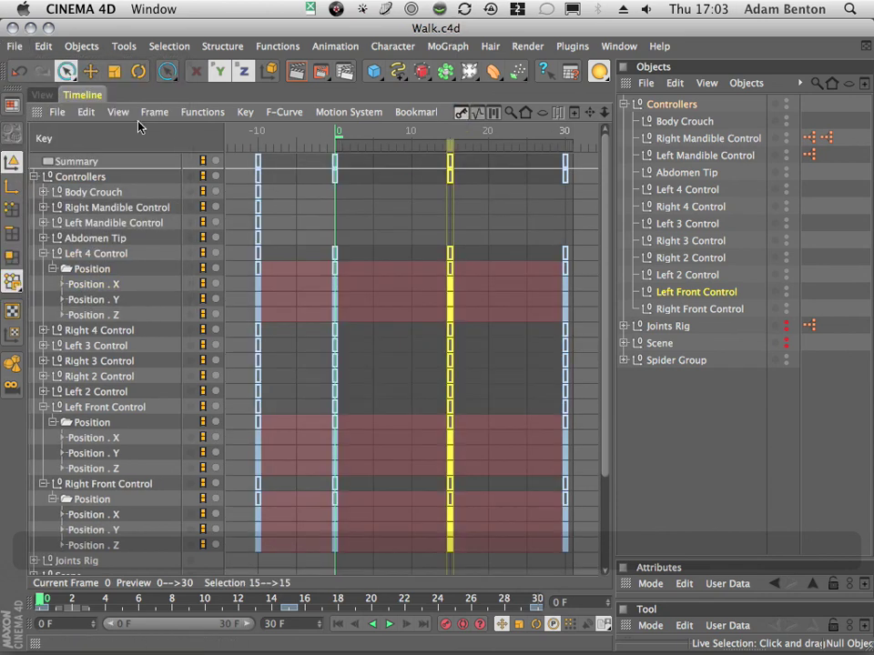
pyautogui.click(49, 94)
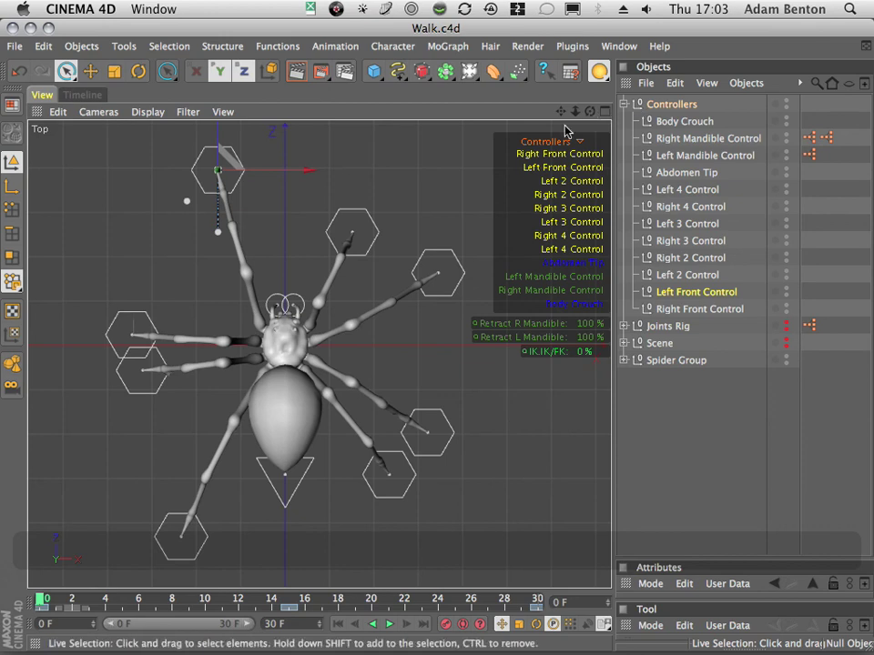
pyautogui.click(607, 111)
pyautogui.click(306, 111)
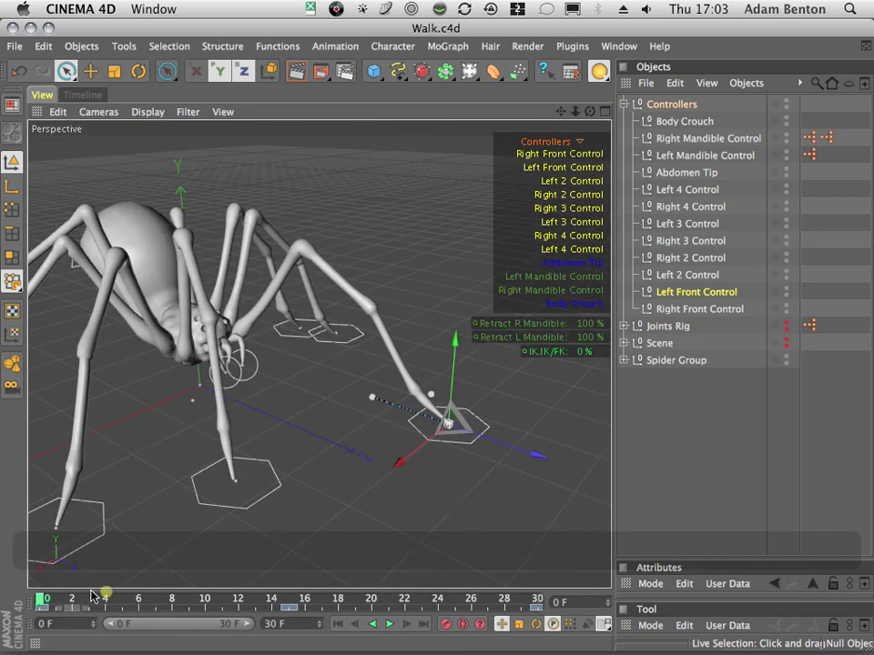
pyautogui.moveTo(92, 596); pyautogui.dragTo(41, 599)
# Switch to Firefox, play the "spider walking" YouTube clip from the start as leg-motion reference, and move the browser window off the scene.
pyautogui.moveTo(870, 168); pyautogui.dragTo(284, 115)
pyautogui.click(231, 573)
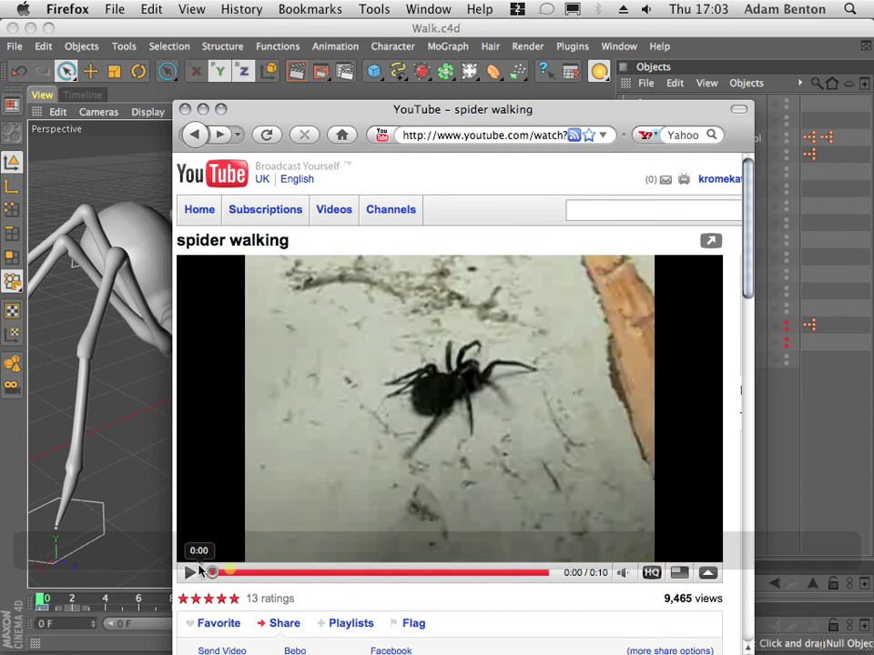
pyautogui.click(193, 573)
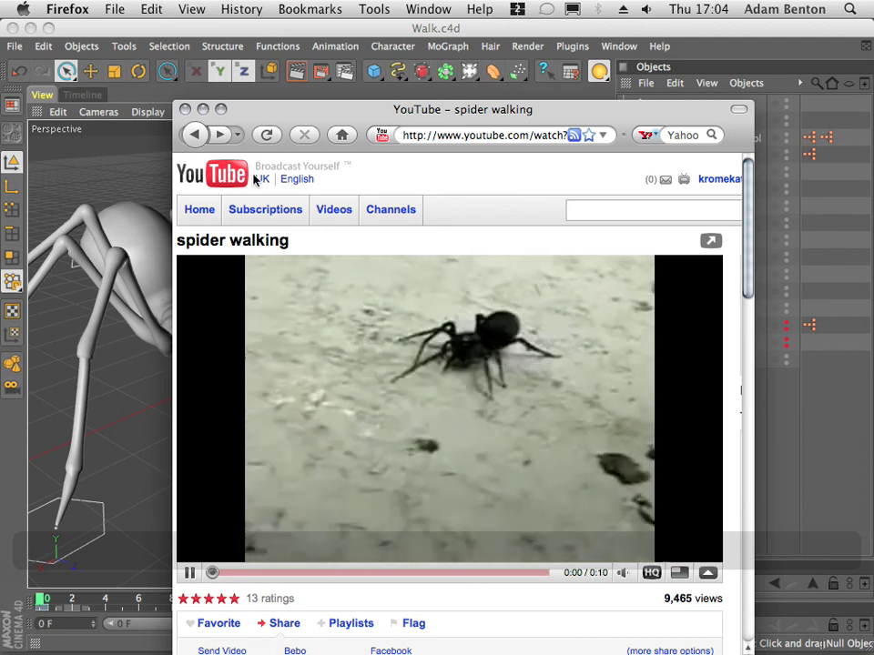
pyautogui.moveTo(252, 112); pyautogui.dragTo(873, 127)
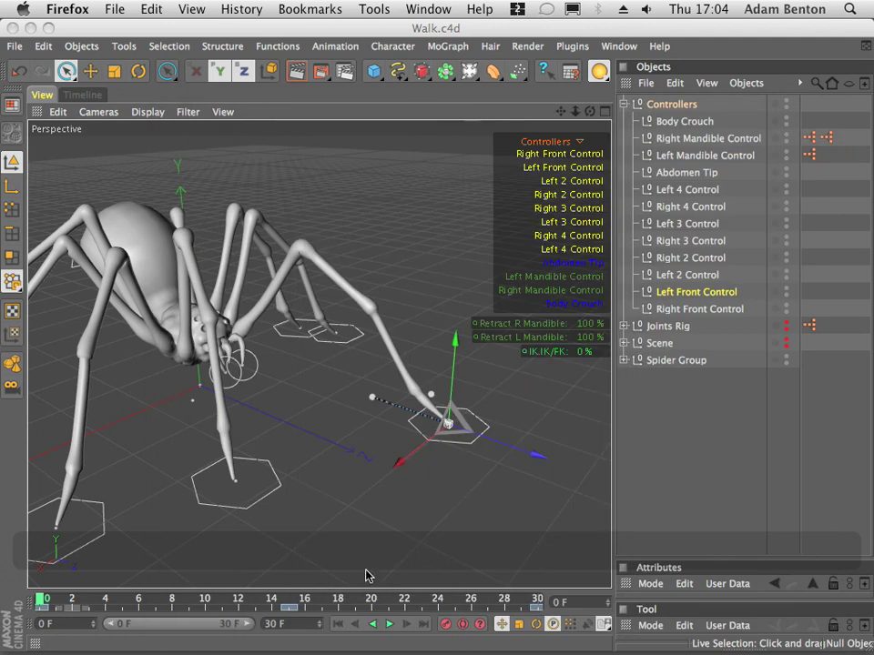
# Raise the Left Front Control along Y at frame 23 and record a keyframe for the foot lift.
pyautogui.moveTo(173, 599); pyautogui.dragTo(423, 604)
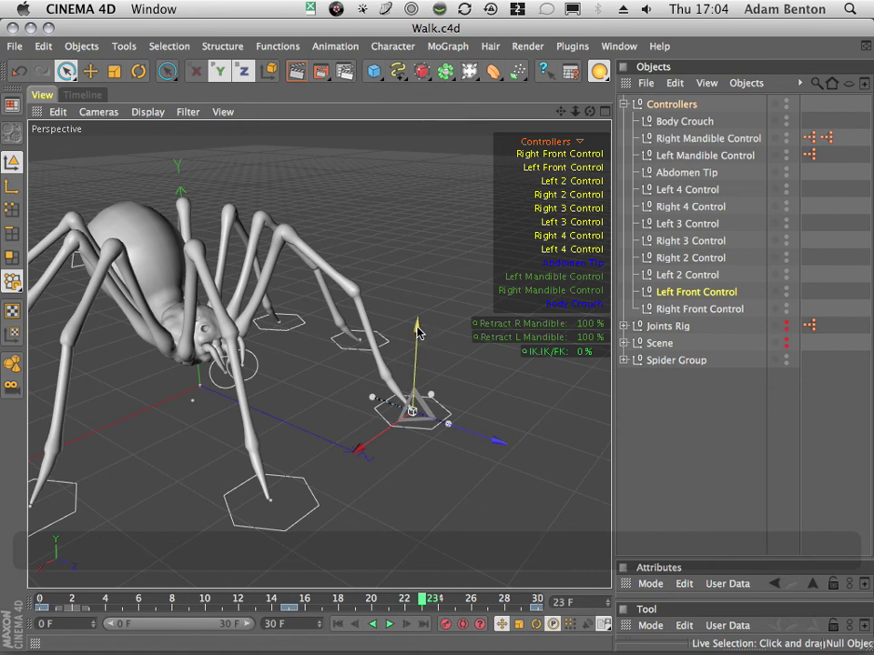
pyautogui.moveTo(418, 338); pyautogui.dragTo(442, 240)
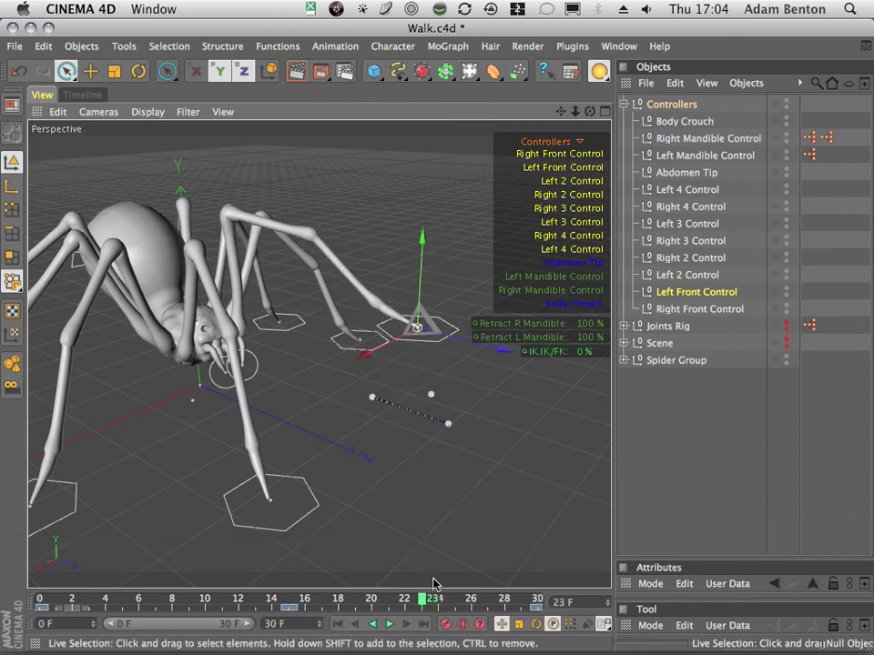
pyautogui.click(447, 625)
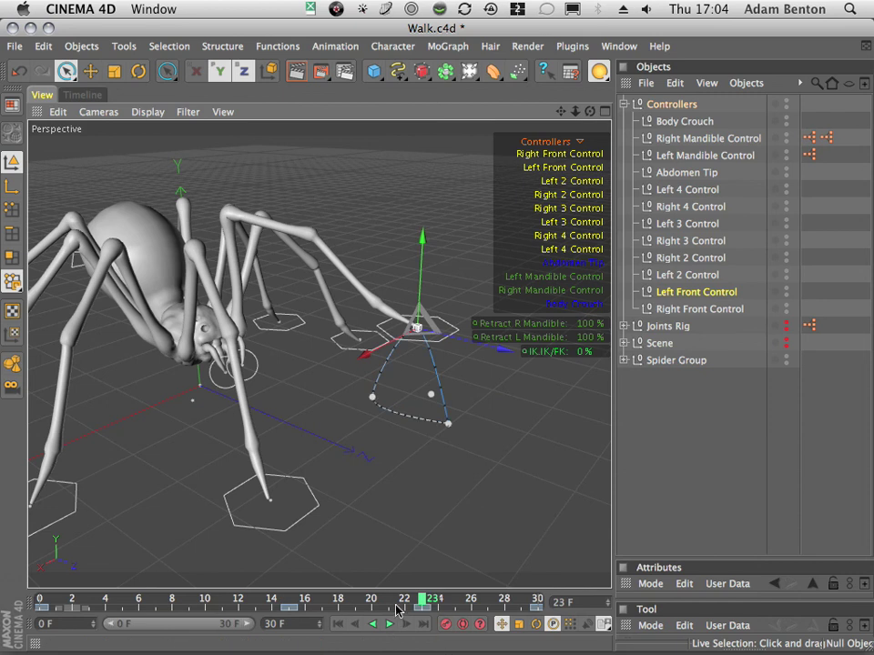
# Play the cycle from frame 0 to review the Left Front Control's lifted path, and rewind to the start.
pyautogui.moveTo(398, 604); pyautogui.dragTo(1, 592)
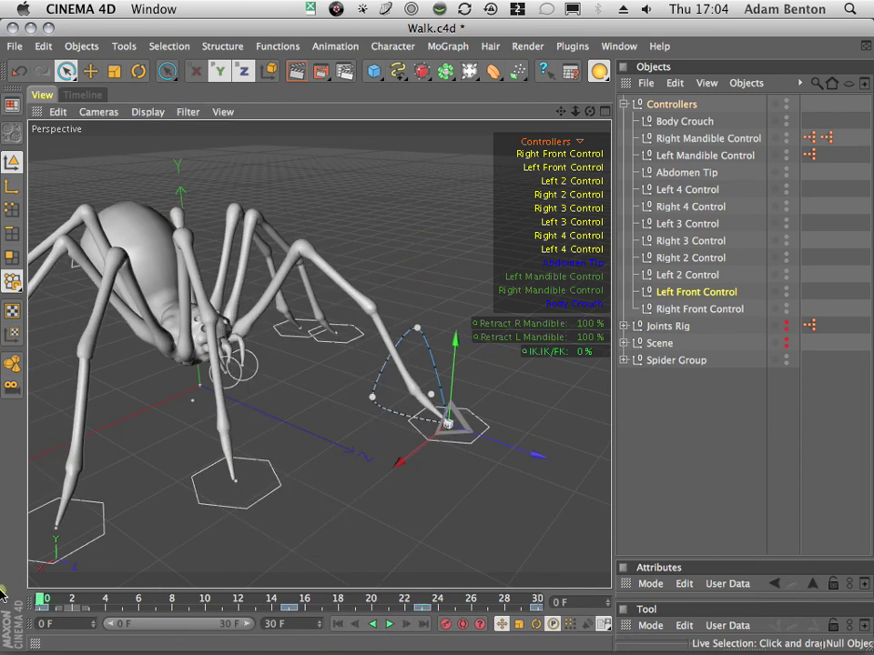
pyautogui.click(388, 624)
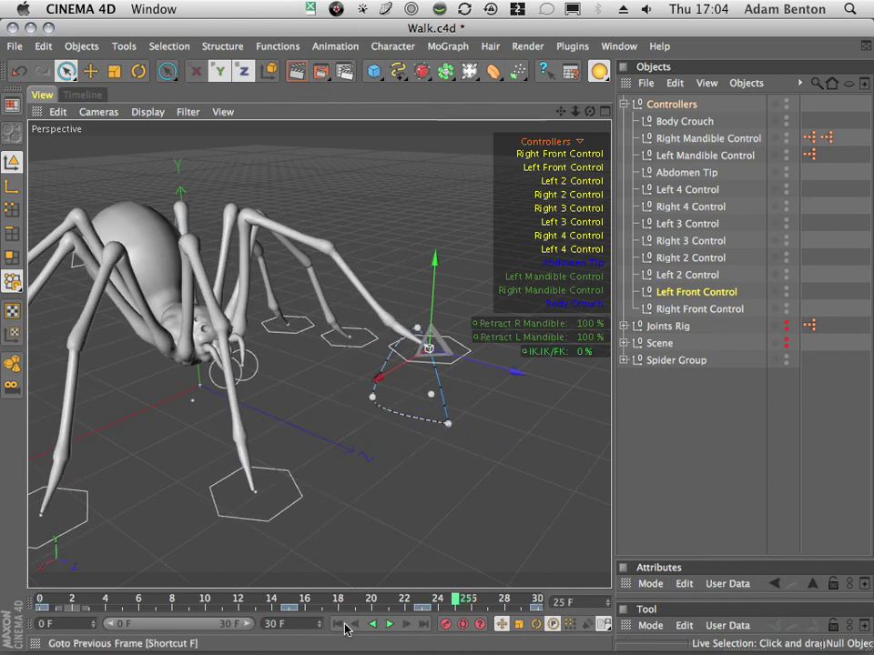
pyautogui.click(337, 625)
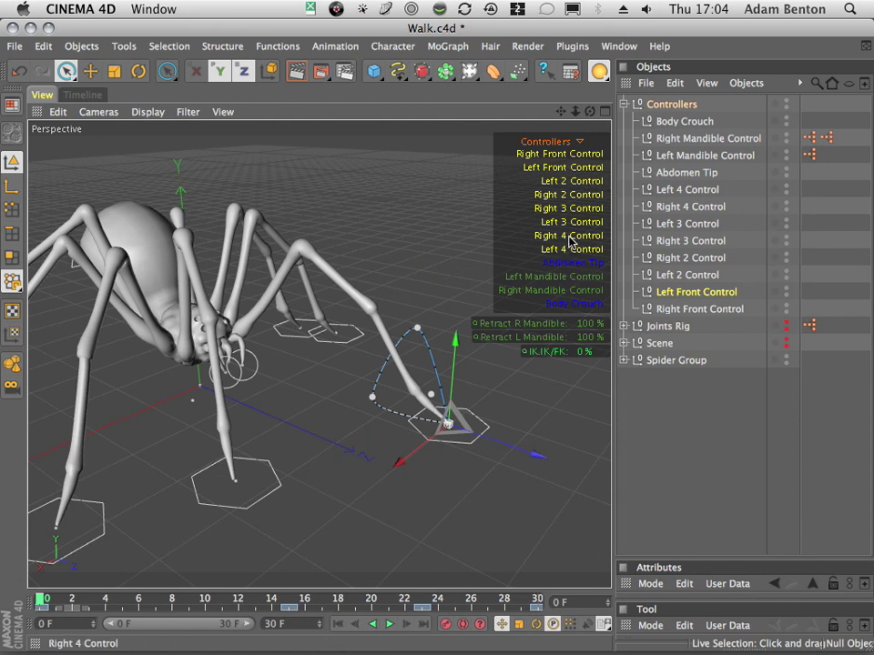
# Select the Right Front Control, raise it along Y at frame 7 and record a keyframe.
pyautogui.click(565, 155)
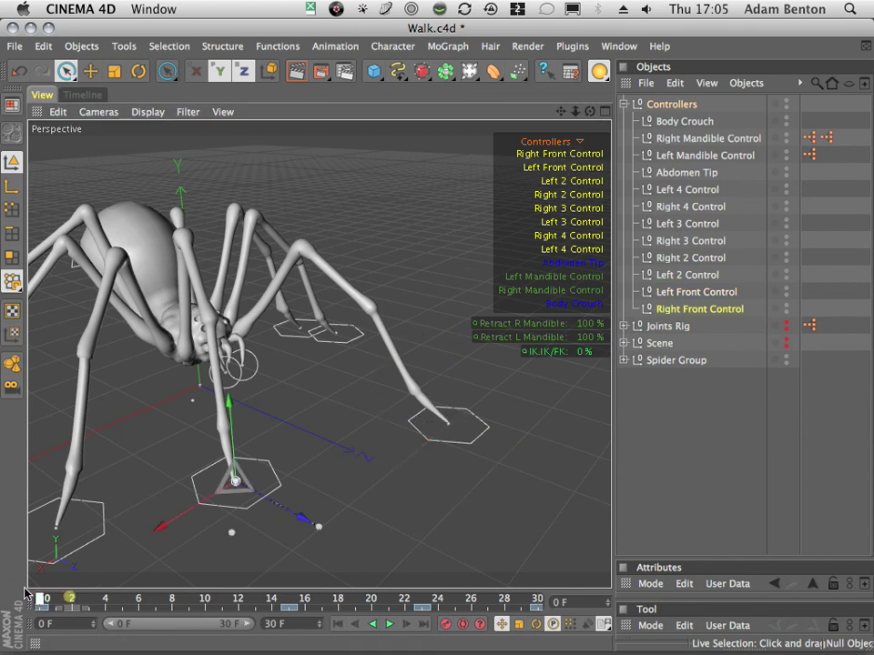
pyautogui.moveTo(79, 599); pyautogui.dragTo(152, 608)
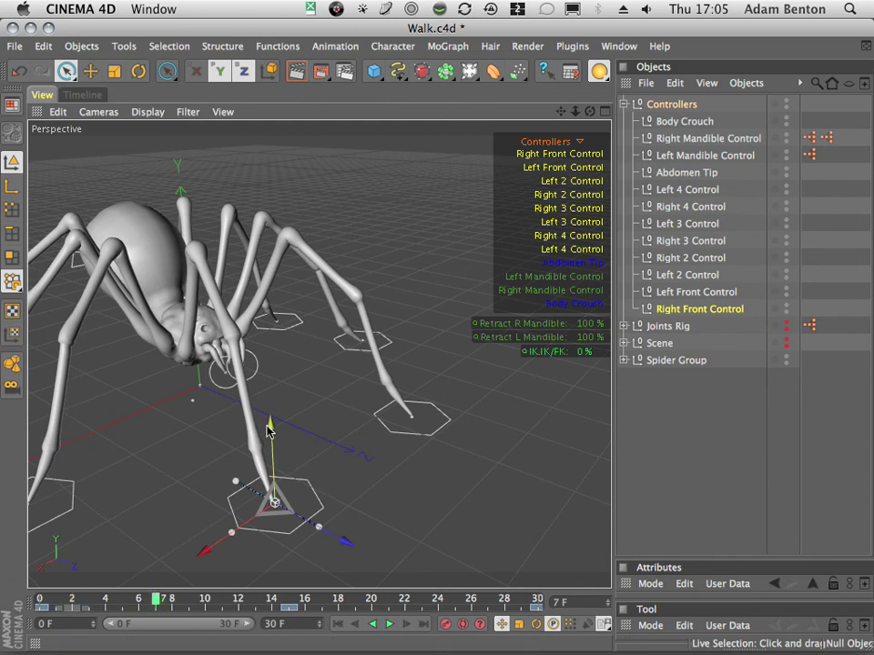
pyautogui.moveTo(270, 431); pyautogui.dragTo(276, 308)
pyautogui.click(446, 624)
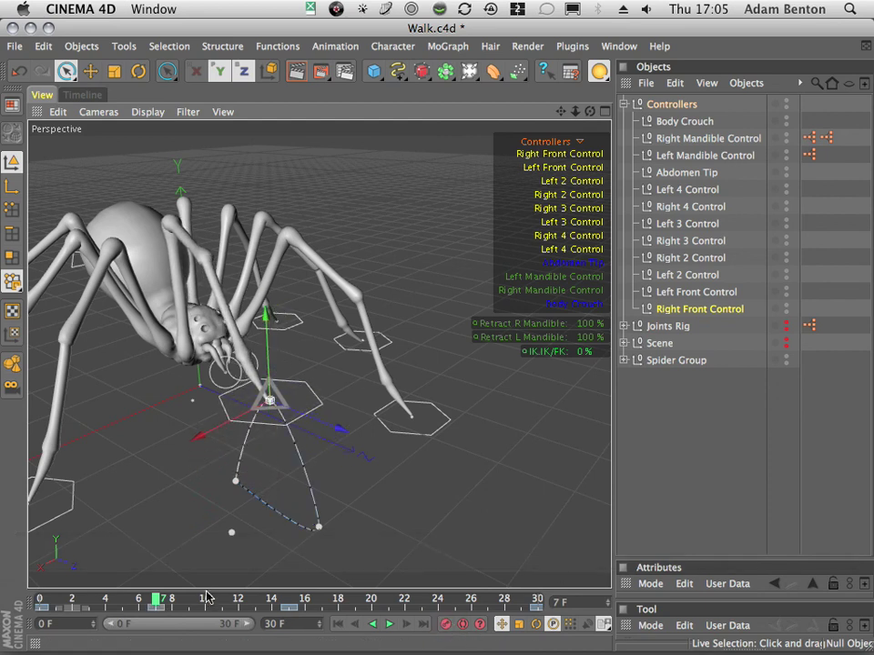
# Play the cycle from frame 0 and check both front legs' arcs from a low side angle, stopping at frame 20.
pyautogui.moveTo(206, 597); pyautogui.dragTo(6, 564)
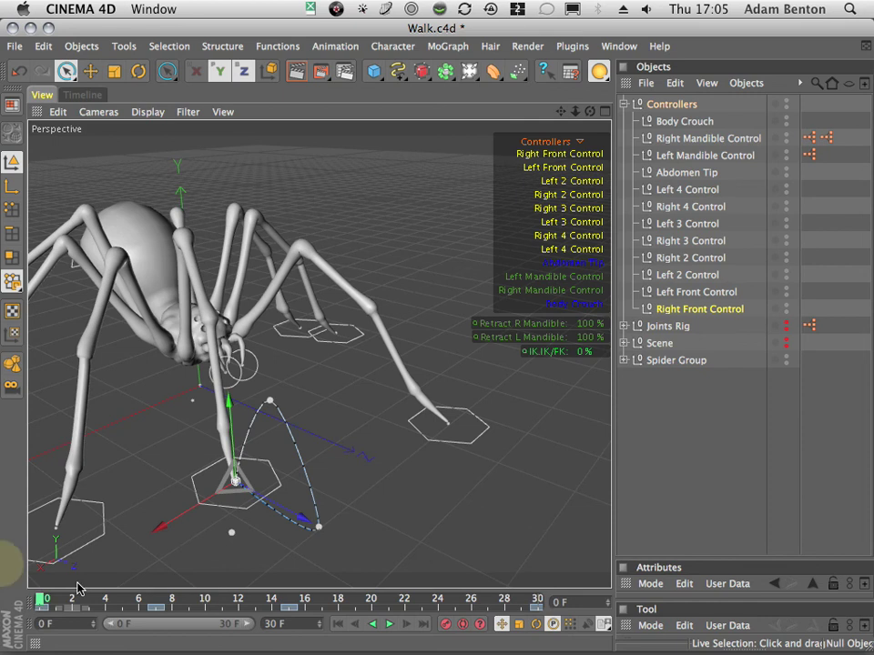
pyautogui.click(390, 624)
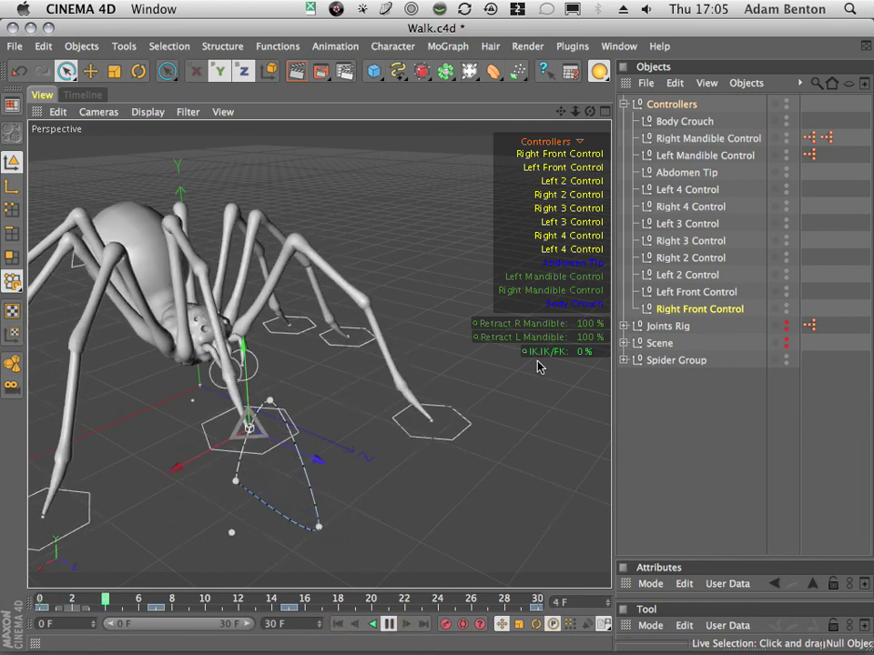
pyautogui.moveTo(590, 111); pyautogui.dragTo(259, 275)
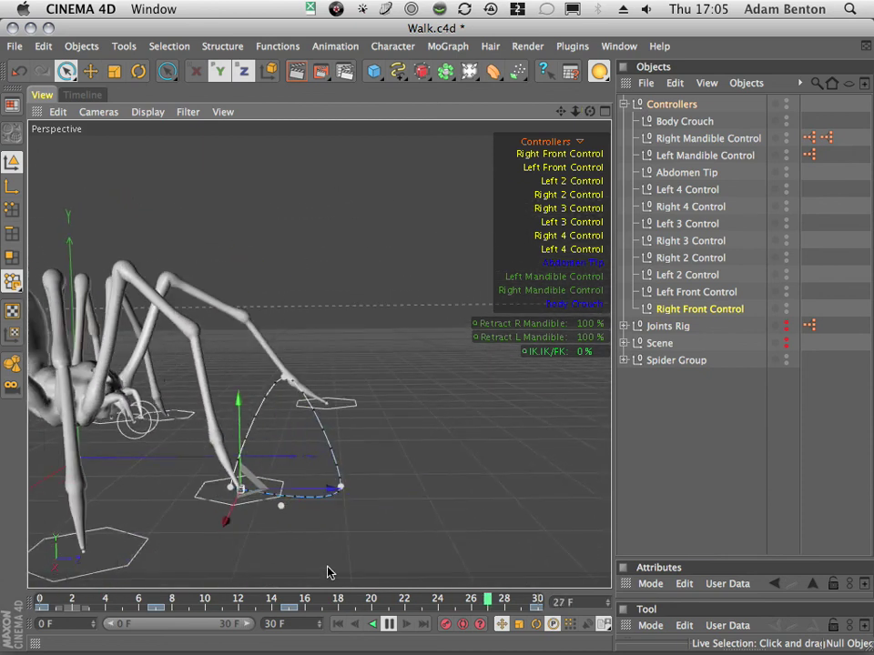
pyautogui.click(373, 598)
# Return to Firefox and replay the "spider walking" clip several times to study how the remaining legs lift.
pyautogui.press('super+Tab')
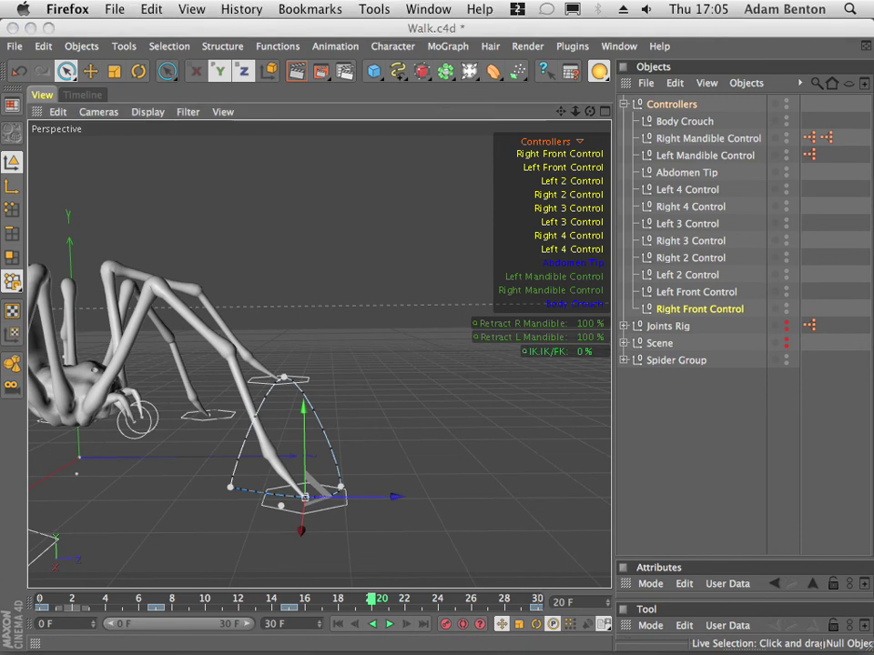
pyautogui.click(205, 554)
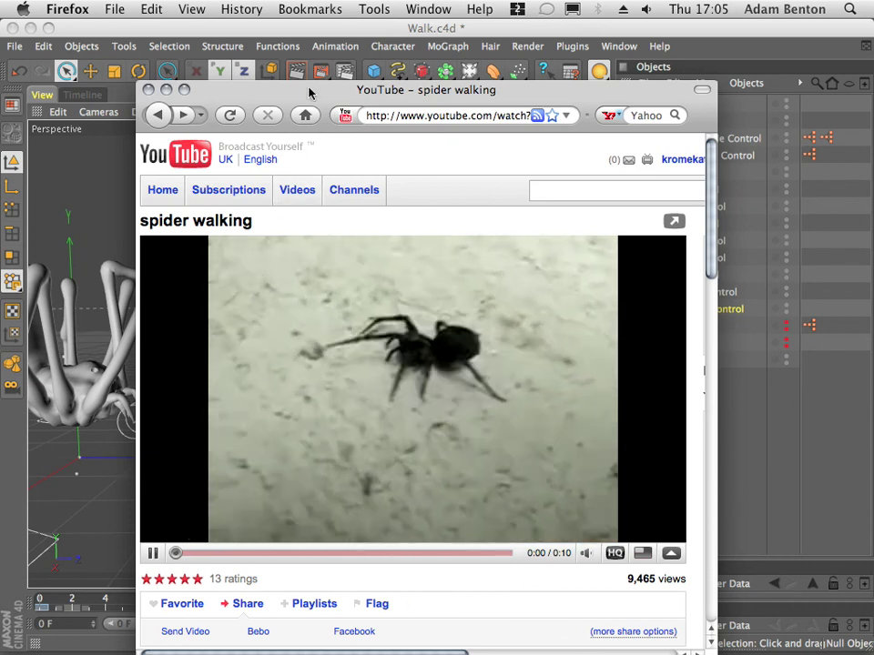
pyautogui.moveTo(309, 90); pyautogui.dragTo(363, 70)
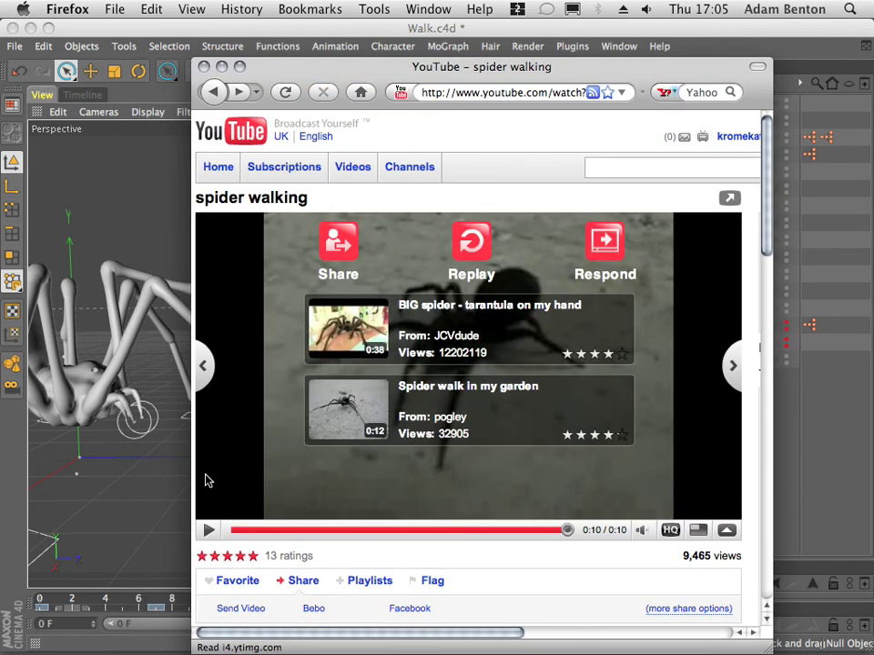
pyautogui.click(231, 532)
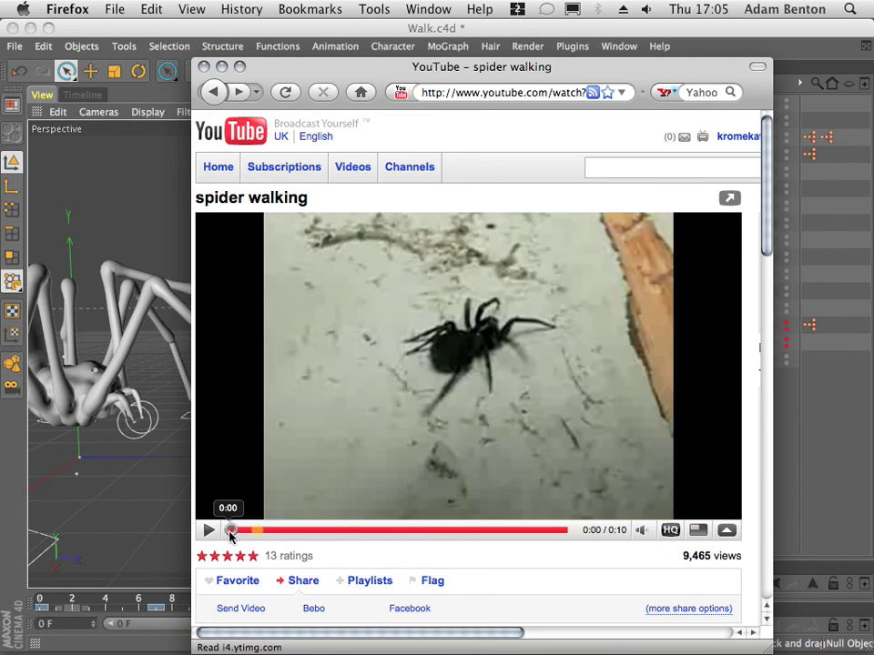
pyautogui.moveTo(232, 536)
pyautogui.mouseDown()
pyautogui.moveTo(318, 531)
pyautogui.moveTo(371, 541)
pyautogui.moveTo(238, 538)
pyautogui.mouseUp()
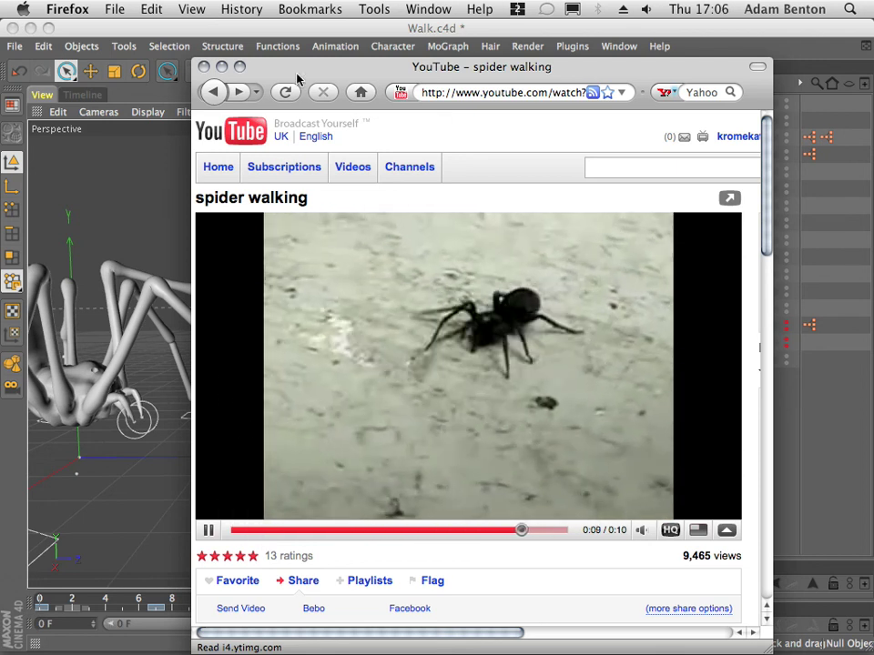
pyautogui.moveTo(285, 71); pyautogui.dragTo(362, 62)
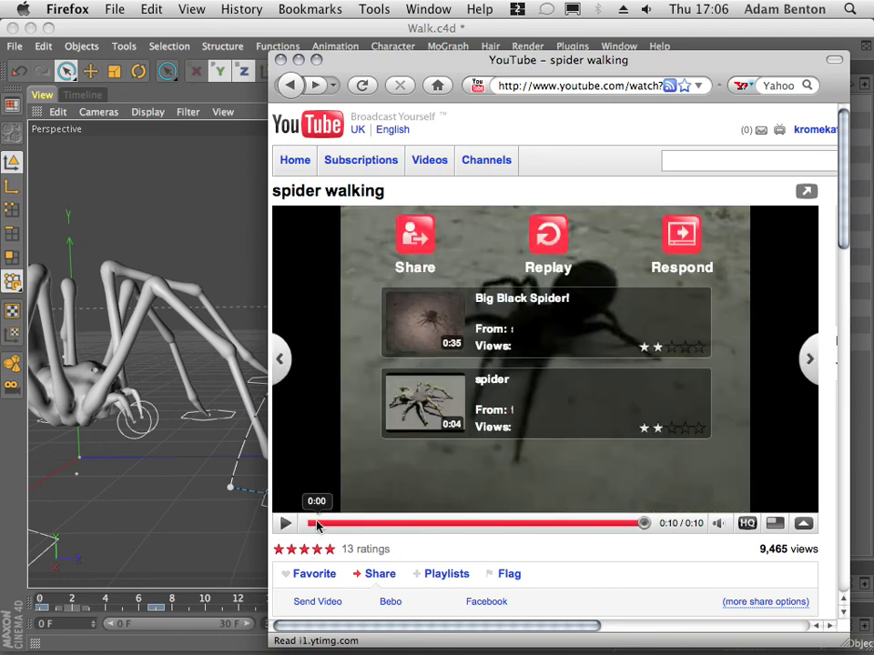
pyautogui.moveTo(323, 524); pyautogui.dragTo(368, 539)
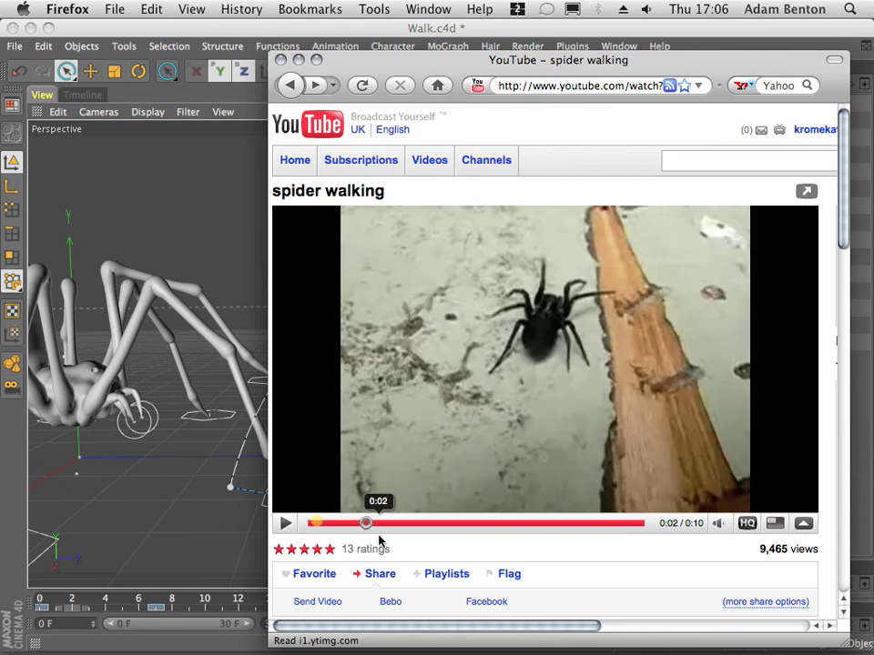
pyautogui.click(312, 525)
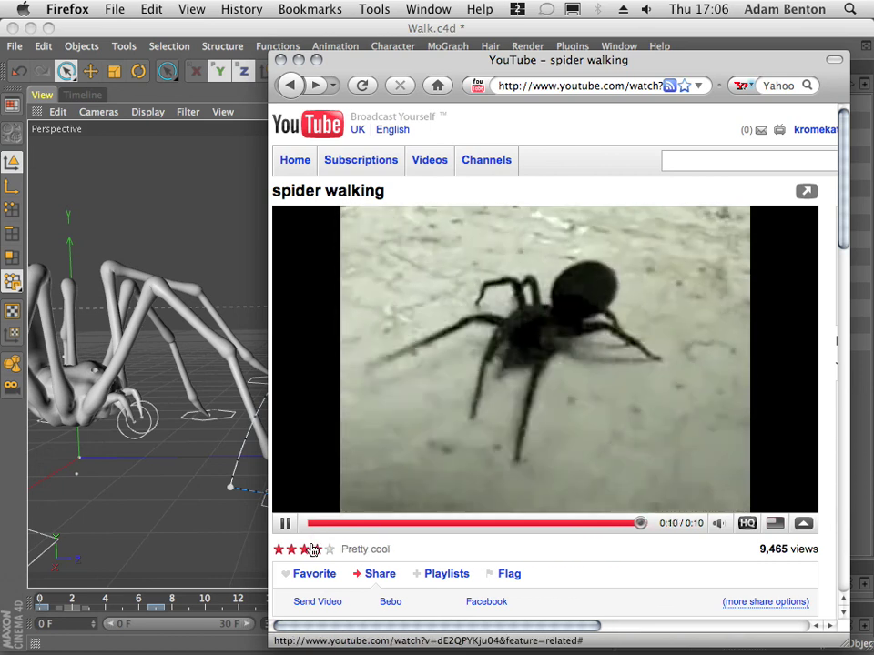
pyautogui.click(316, 525)
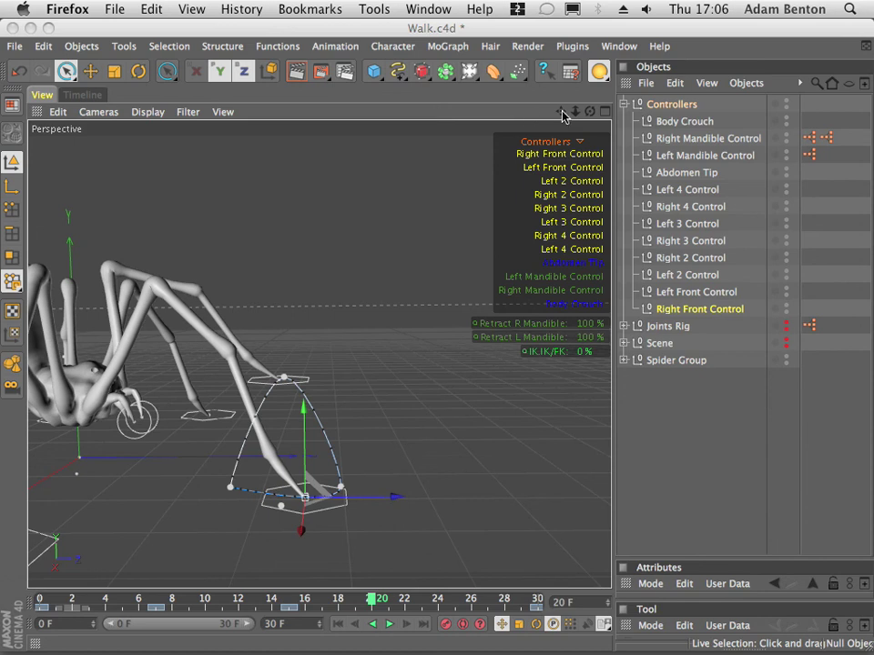
# Back in CINEMA 4D, raise the Right 3 Control slightly along Y at frame 7 and record a keyframe.
pyautogui.moveTo(563, 114); pyautogui.dragTo(587, 129)
pyautogui.moveTo(202, 598); pyautogui.dragTo(41, 603)
pyautogui.moveTo(574, 111); pyautogui.dragTo(703, 94)
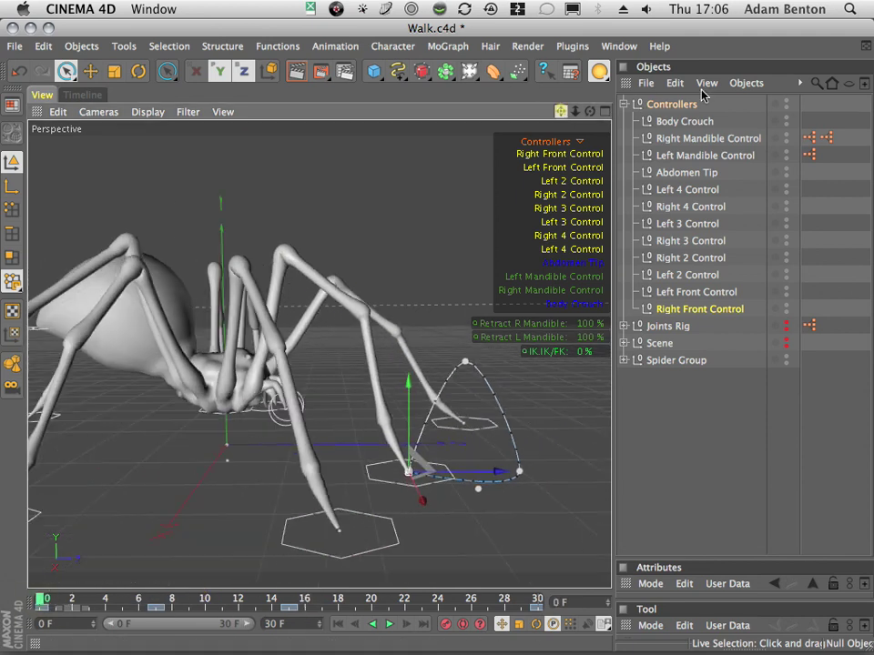
pyautogui.moveTo(590, 112); pyautogui.dragTo(516, 100)
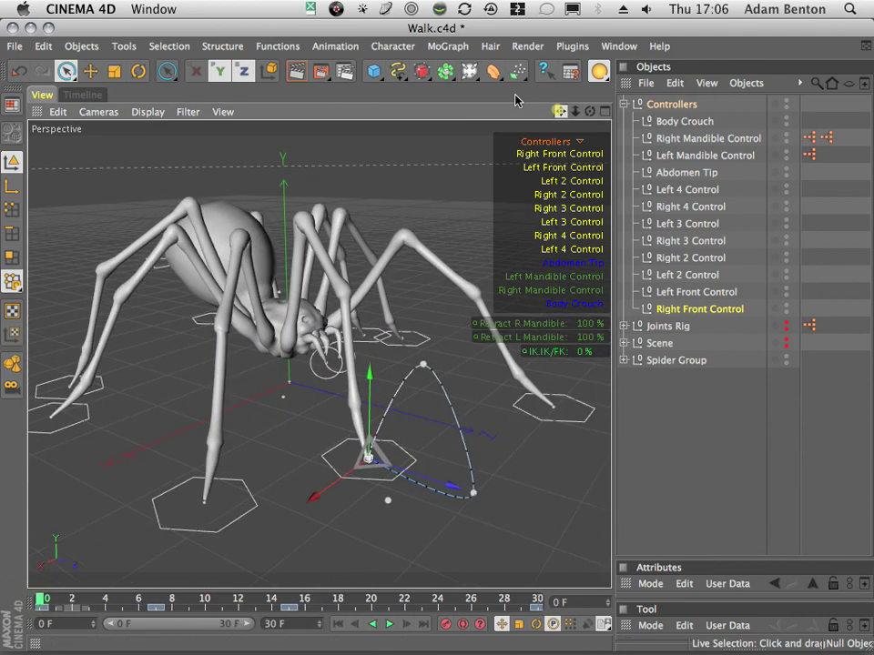
pyautogui.moveTo(591, 112); pyautogui.dragTo(643, 6)
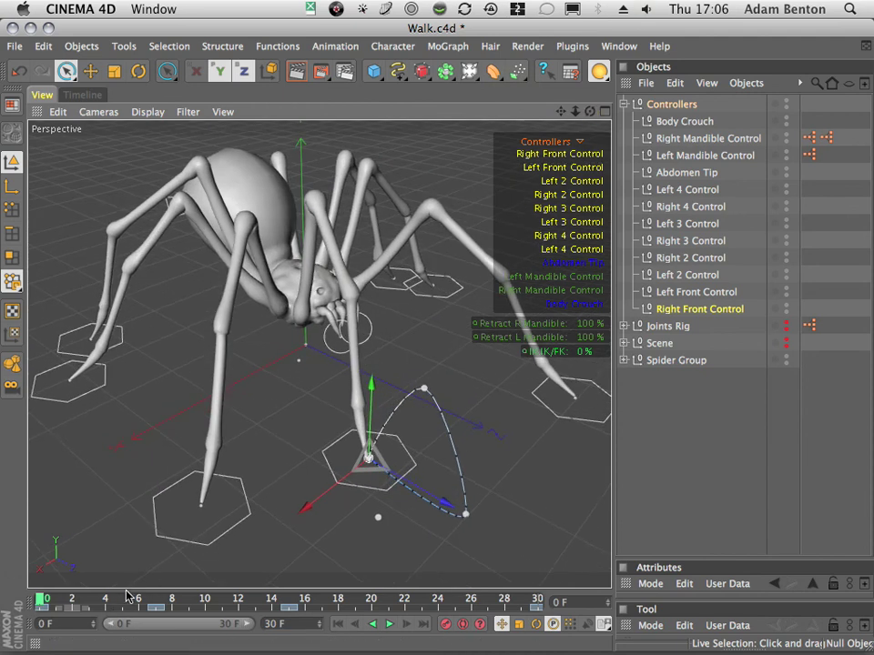
pyautogui.moveTo(127, 597)
pyautogui.mouseDown()
pyautogui.moveTo(28, 592)
pyautogui.moveTo(203, 588)
pyautogui.moveTo(25, 587)
pyautogui.moveTo(121, 586)
pyautogui.moveTo(36, 596)
pyautogui.moveTo(191, 603)
pyautogui.moveTo(157, 601)
pyautogui.mouseUp()
pyautogui.click(73, 399)
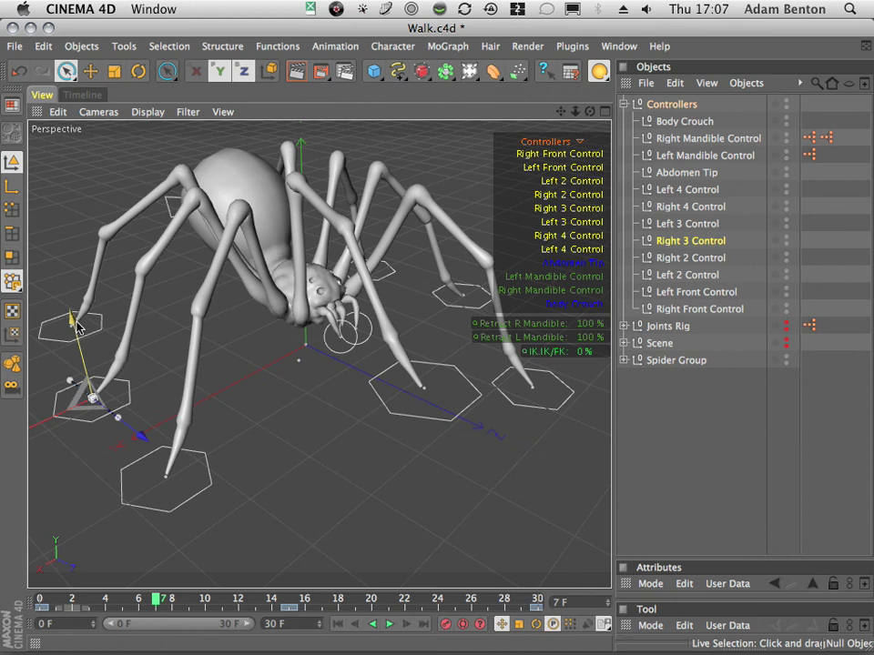
pyautogui.moveTo(72, 325); pyautogui.dragTo(81, 272)
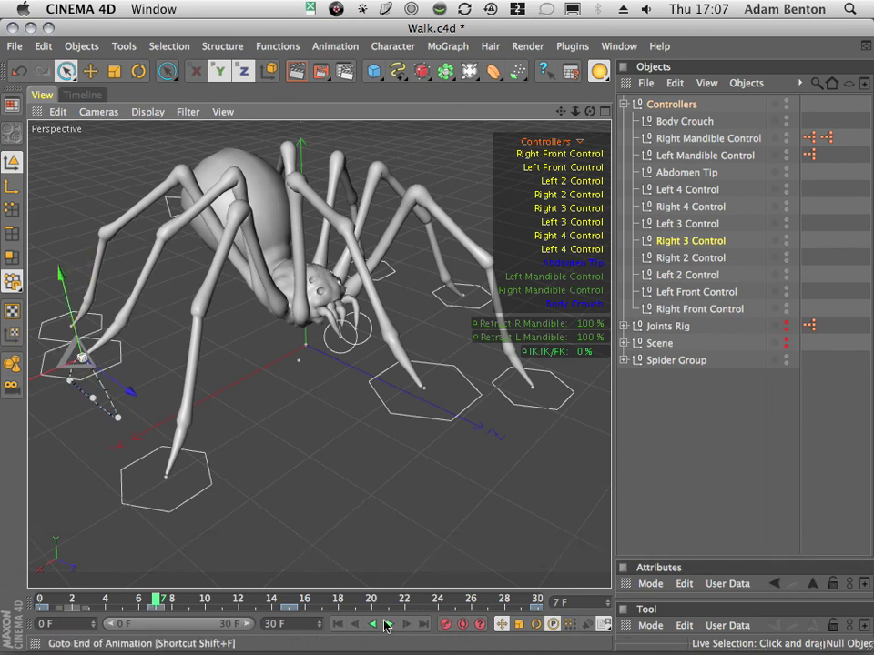
# Play the cycle from frame 0 to check the Right 3 Control's lift, and rewind to frame 0.
pyautogui.click(338, 625)
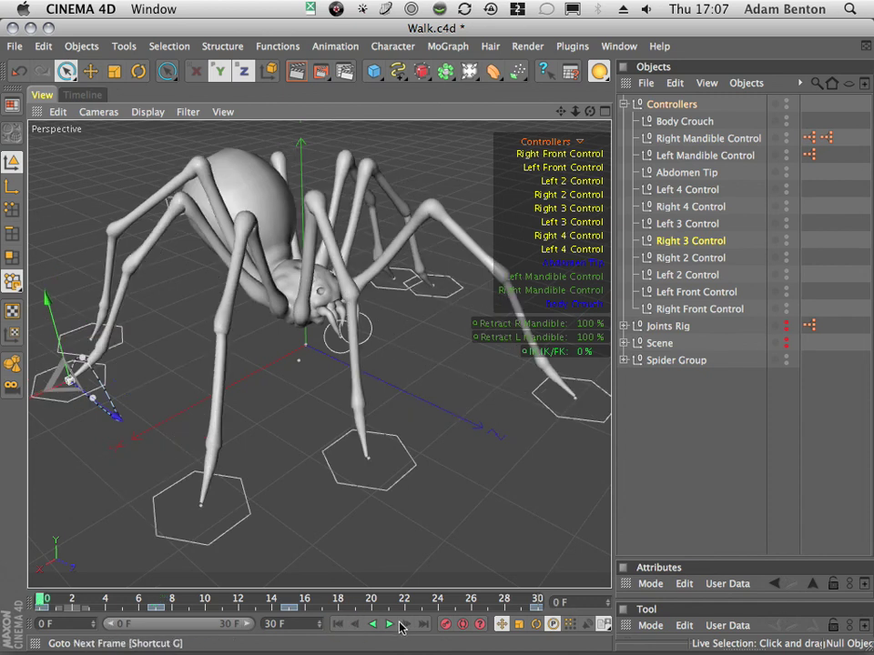
pyautogui.click(389, 624)
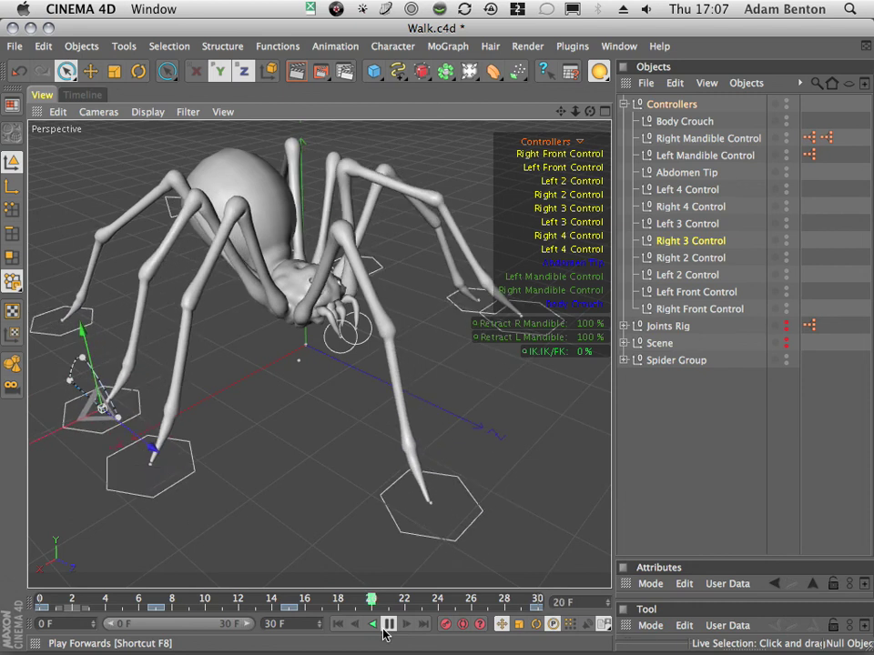
pyautogui.click(351, 623)
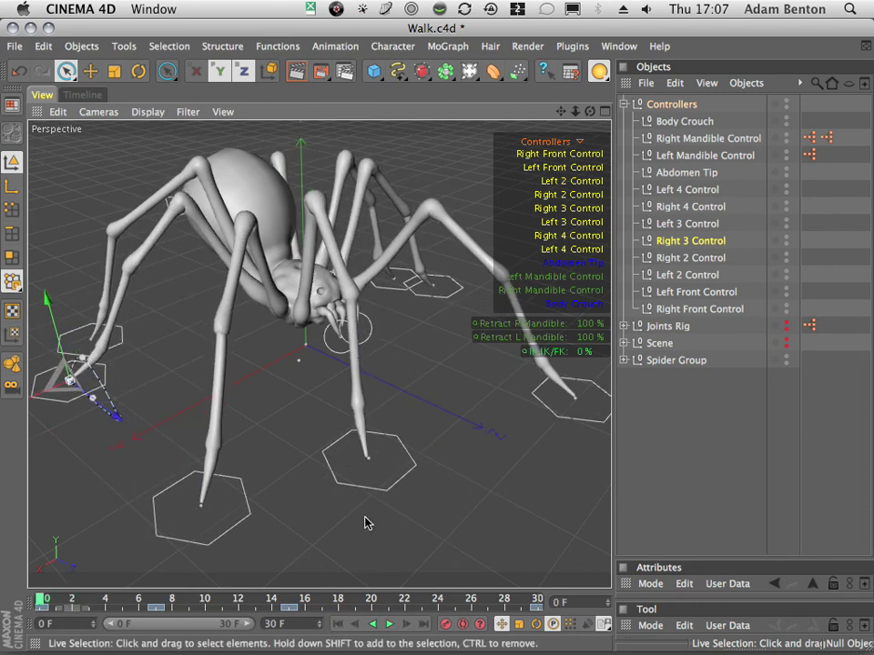
# At frame 23, raise the Right 2 Control along Y to lift its foot and record a keyframe.
pyautogui.moveTo(54, 598); pyautogui.dragTo(423, 612)
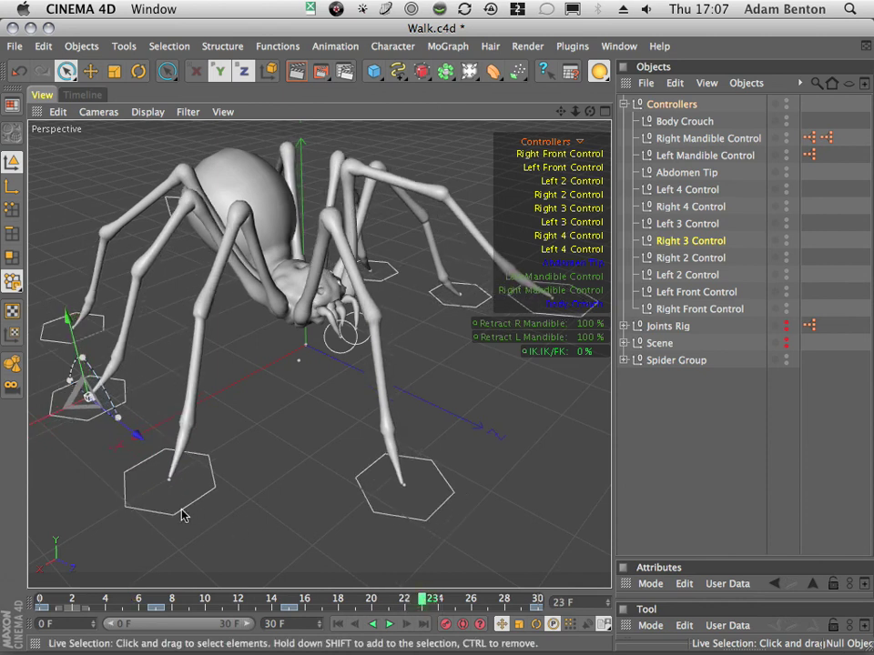
pyautogui.click(182, 514)
pyautogui.moveTo(156, 407); pyautogui.dragTo(159, 313)
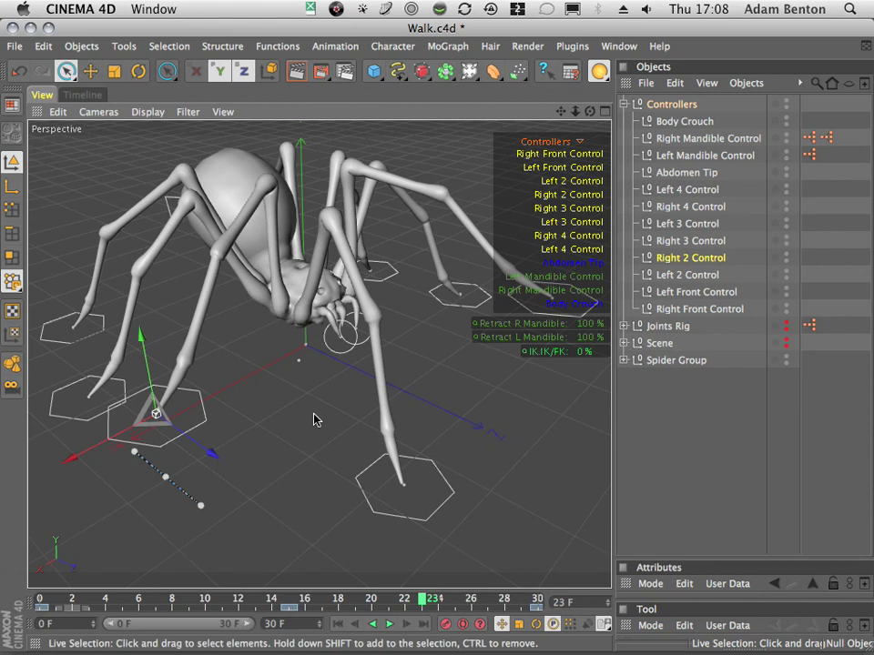
# Preview the cycle from frame 0, and raise the Right 2 Control slightly higher along Y at frame 23, updating its keyframe.
pyautogui.click(339, 624)
pyautogui.click(389, 625)
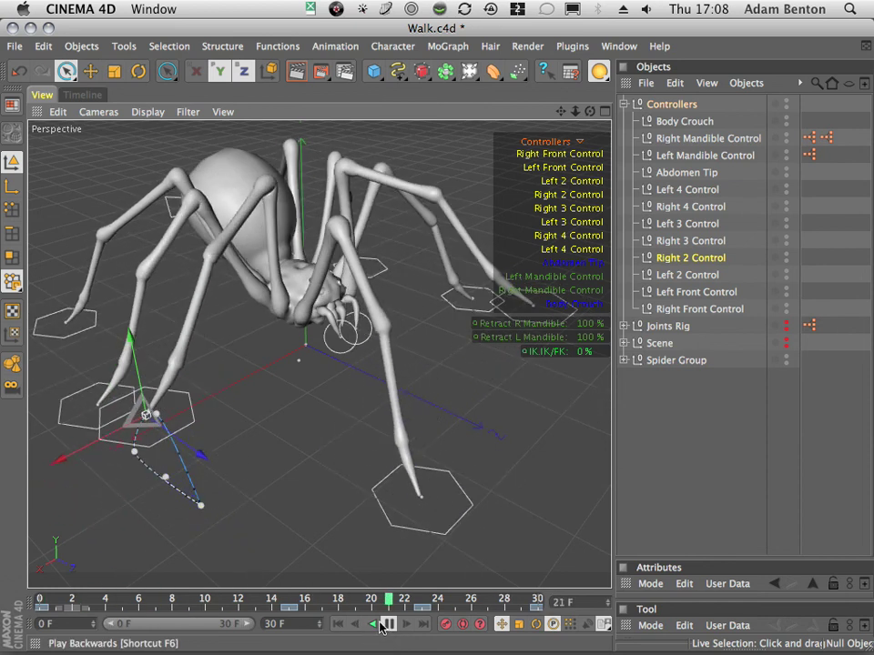
pyautogui.click(380, 624)
pyautogui.moveTo(484, 600); pyautogui.dragTo(422, 597)
pyautogui.moveTo(141, 340); pyautogui.dragTo(145, 319)
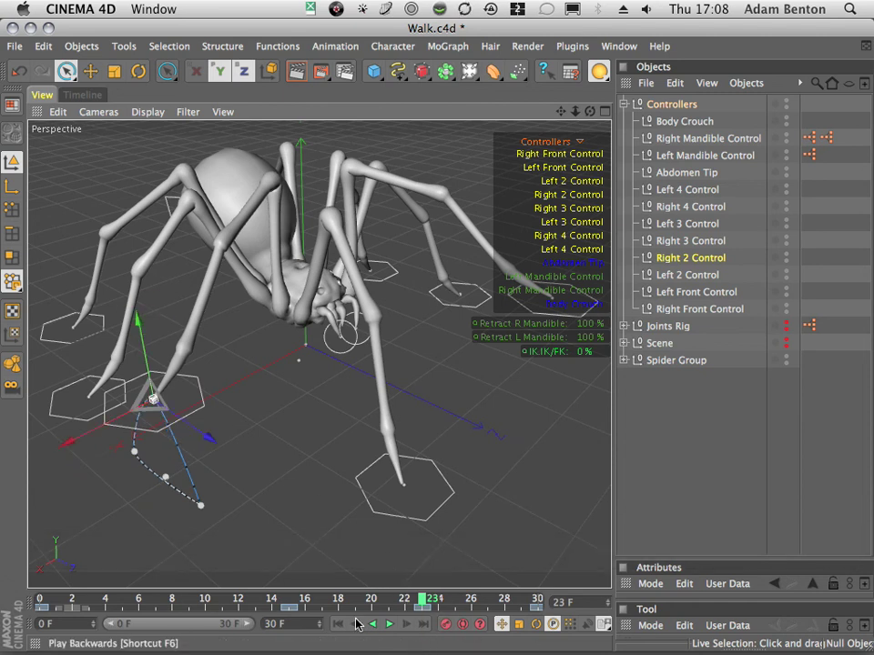
# Play the cycle to check the Right 2 Control's higher lift, and rewind to frame 0.
pyautogui.click(389, 623)
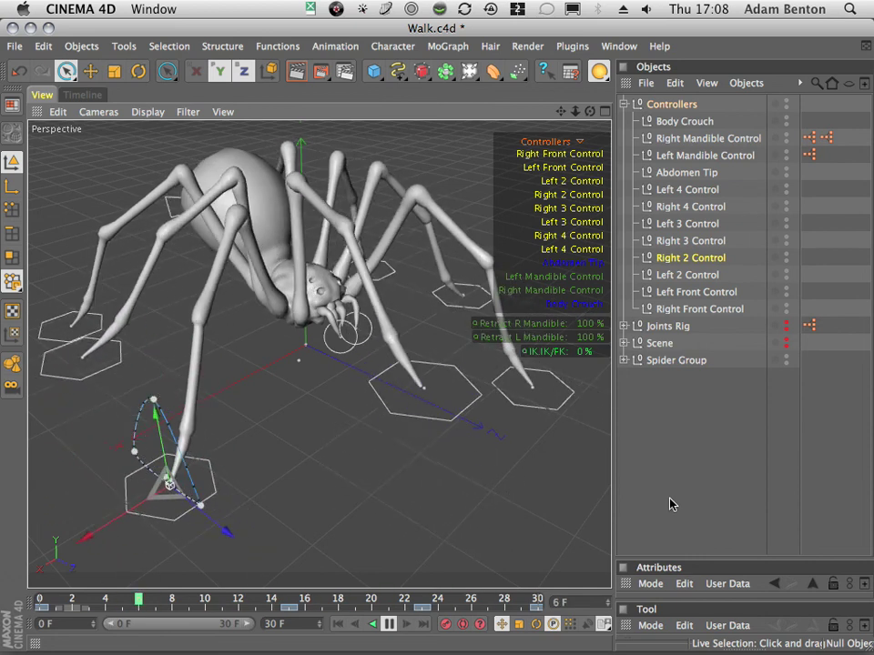
pyautogui.click(389, 624)
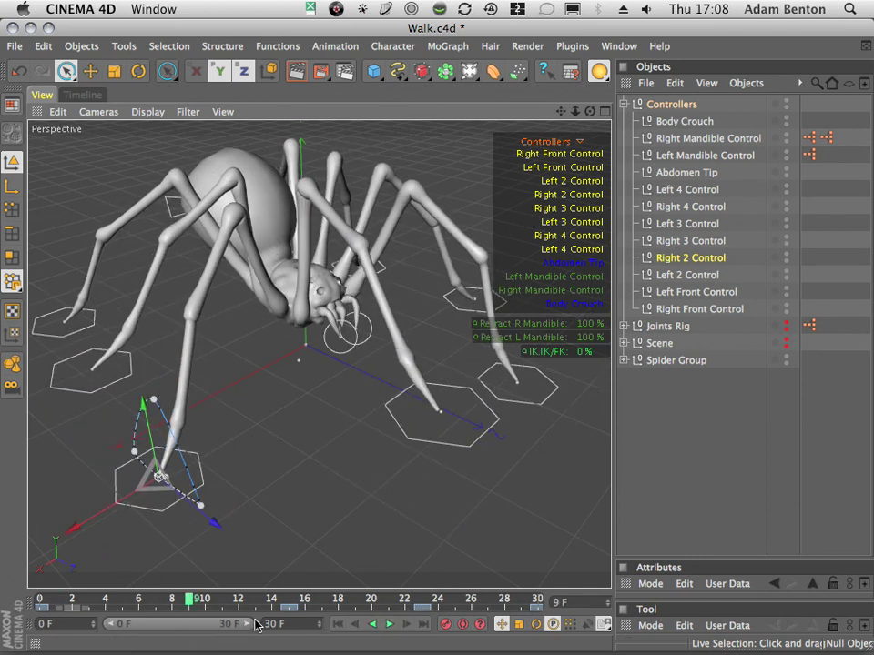
pyautogui.moveTo(182, 598); pyautogui.dragTo(2, 590)
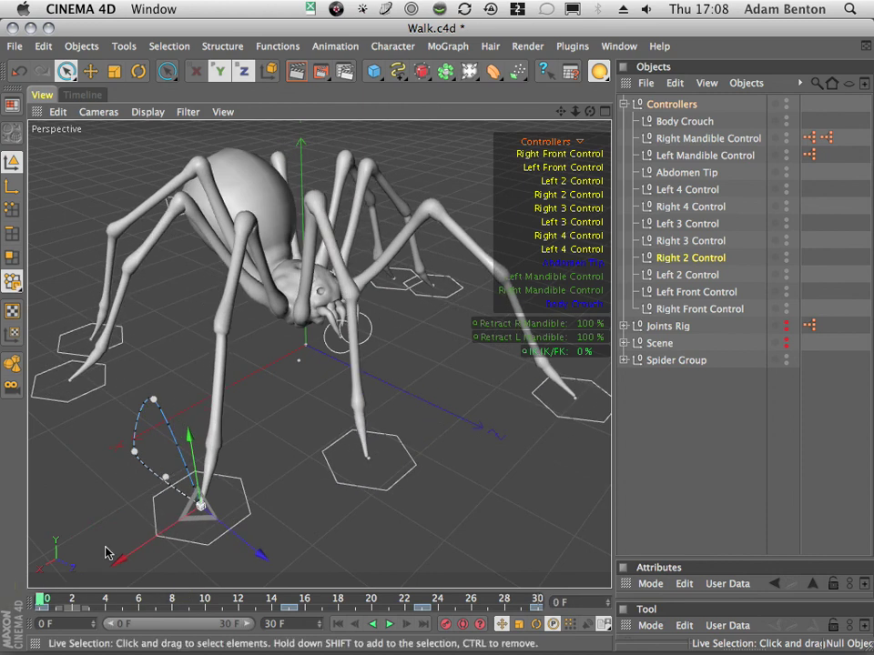
# Lift the Right 4 Control along Y at frame 23 and record a keyframe for it.
pyautogui.click(57, 357)
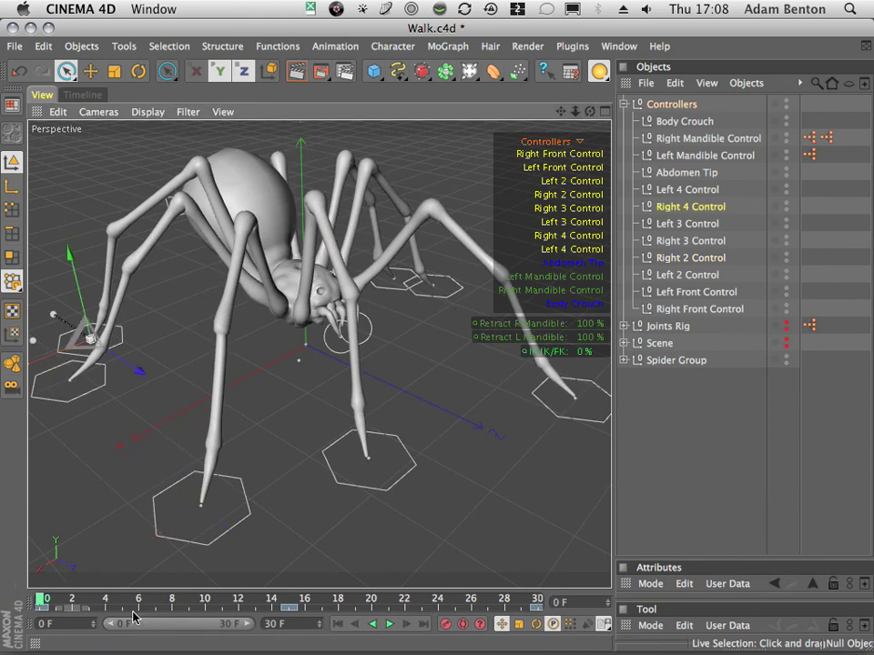
pyautogui.moveTo(73, 599); pyautogui.dragTo(428, 632)
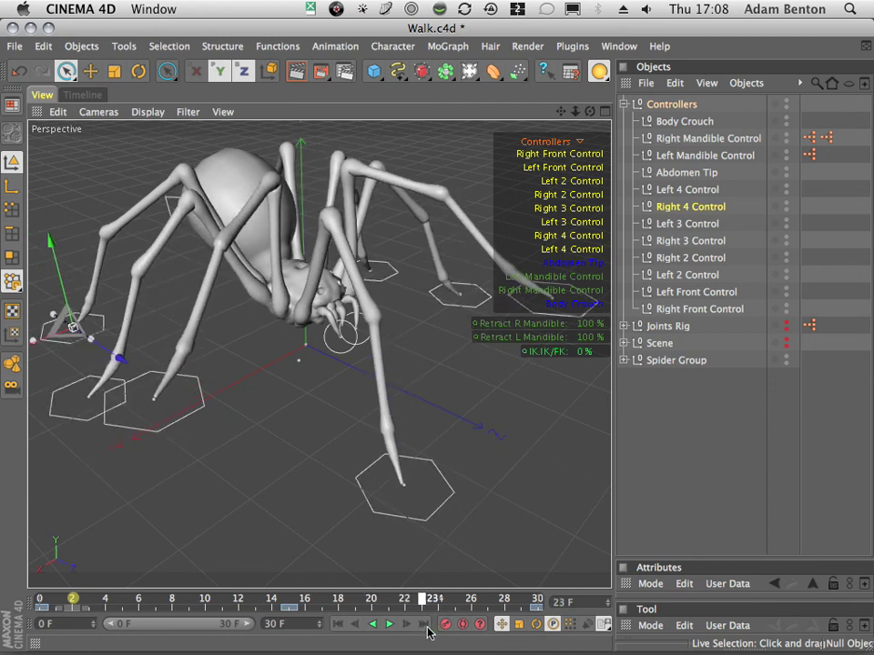
pyautogui.moveTo(51, 253); pyautogui.dragTo(62, 213)
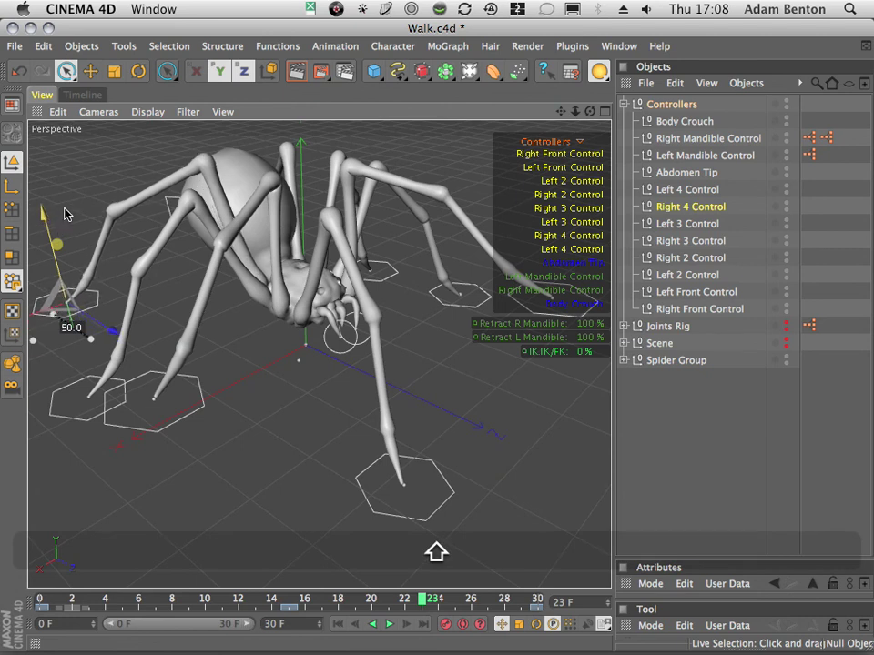
pyautogui.keyDown('shift'); pyautogui.moveTo(64, 213); pyautogui.dragTo(73, 196); pyautogui.keyUp('shift')
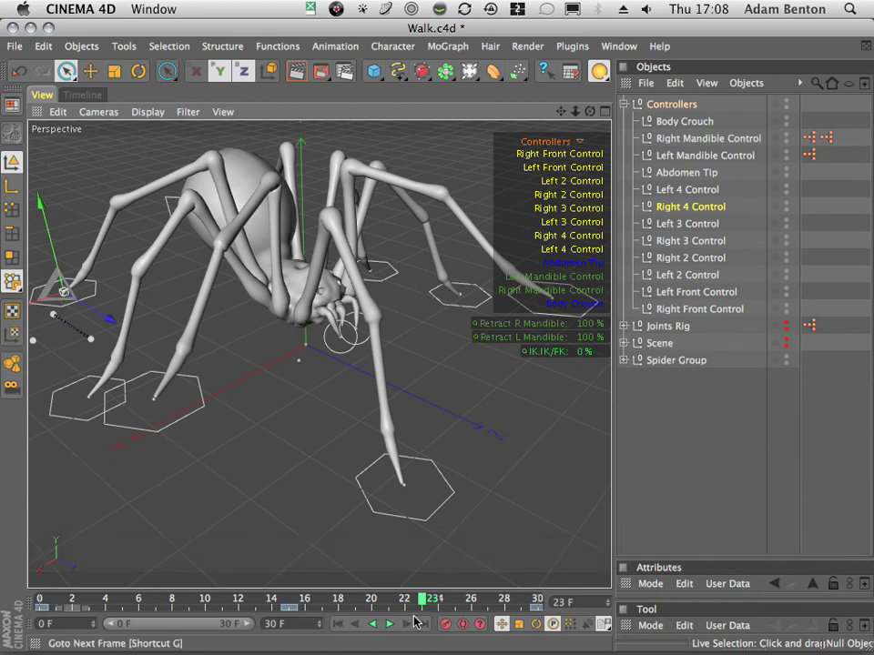
# Play the cycle from frame 0 to check the Right 4 Control's foot lift, and return to frame 0.
pyautogui.click(338, 625)
pyautogui.click(390, 625)
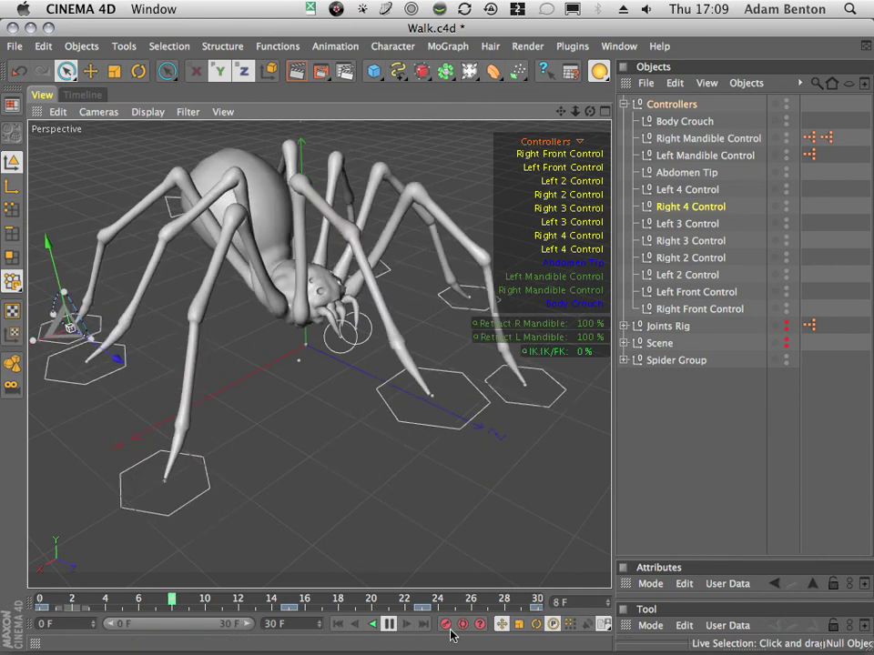
pyautogui.click(388, 623)
pyautogui.click(340, 625)
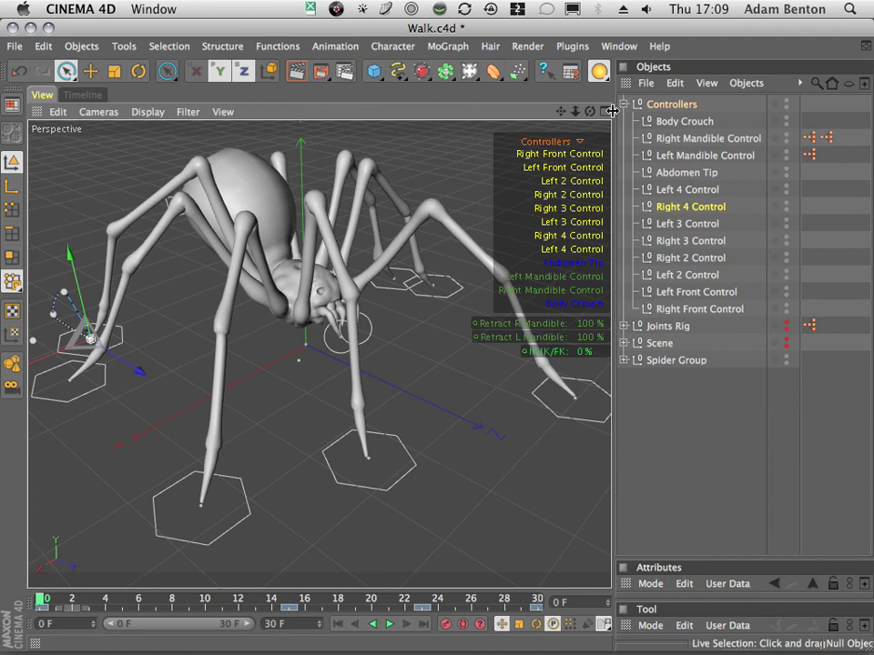
# Orbit and reframe the perspective view around the spider to examine the leg controls on its left side.
pyautogui.moveTo(589, 111); pyautogui.dragTo(626, 117)
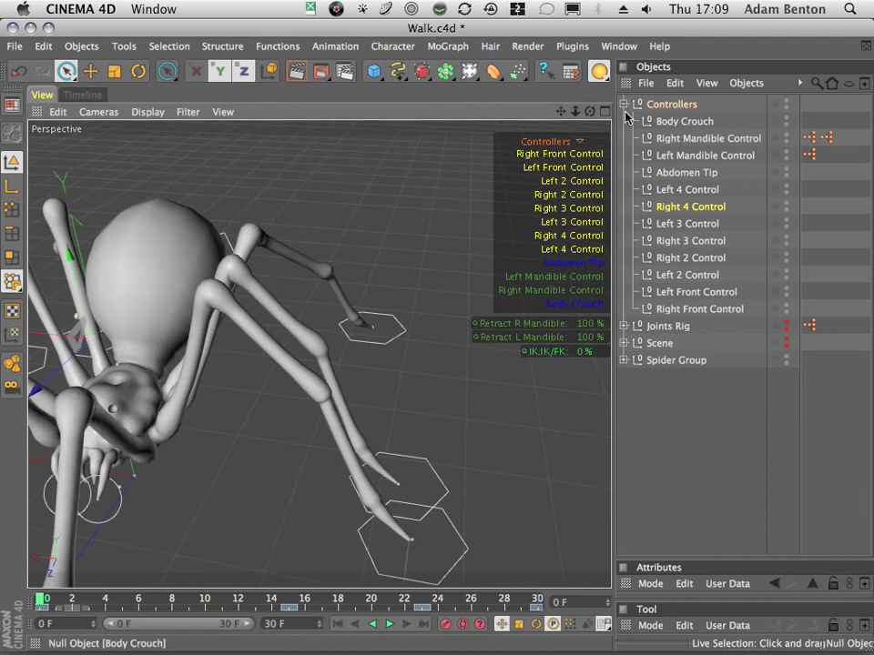
pyautogui.press('1')
pyautogui.moveTo(340, 306); pyautogui.dragTo(482, 183)
pyautogui.press('2')
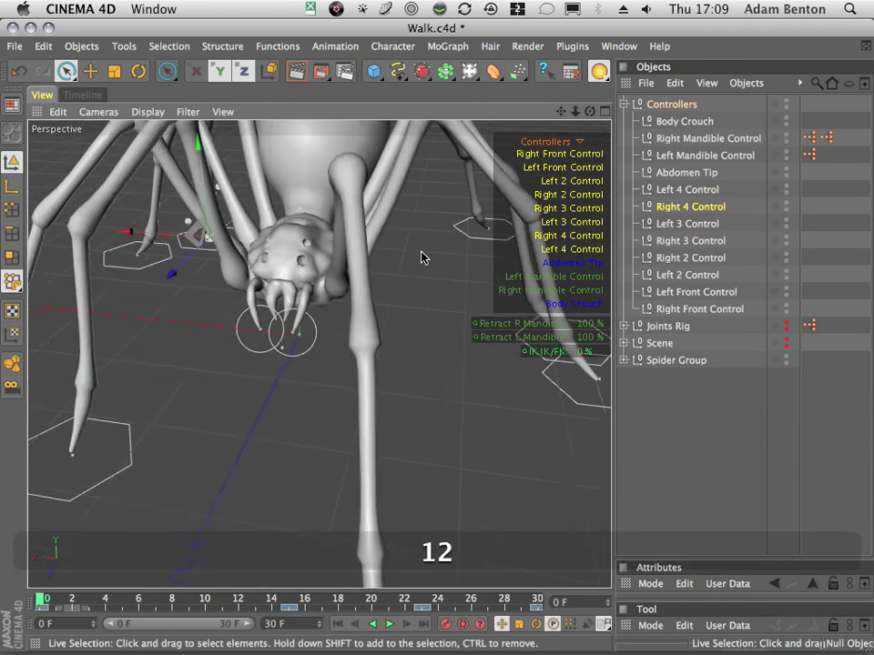
pyautogui.moveTo(421, 254); pyautogui.dragTo(47, 454)
pyautogui.press('3')
pyautogui.moveTo(361, 390); pyautogui.dragTo(584, 336)
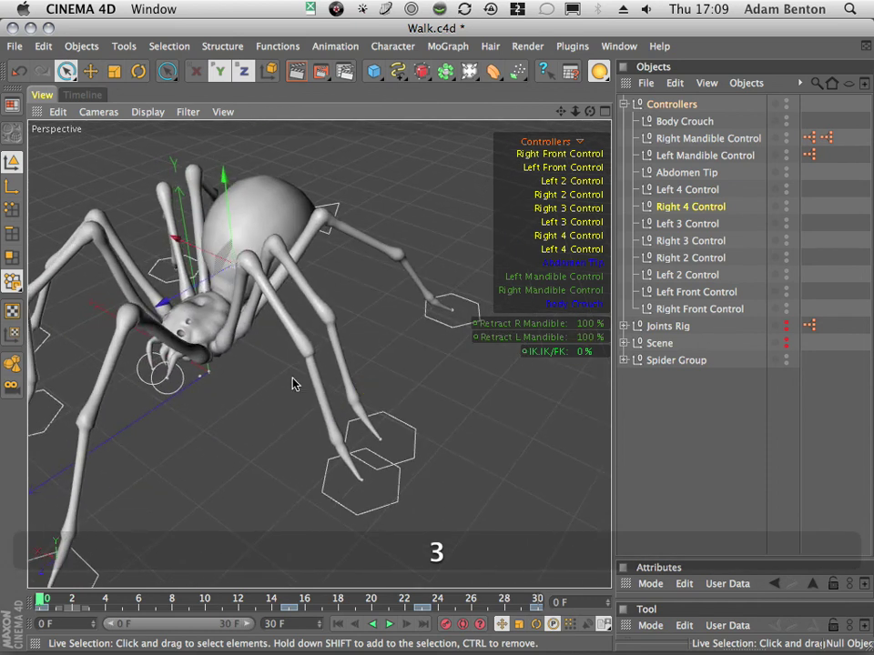
pyautogui.press('1')
pyautogui.moveTo(285, 385); pyautogui.dragTo(413, 368)
pyautogui.press('2')
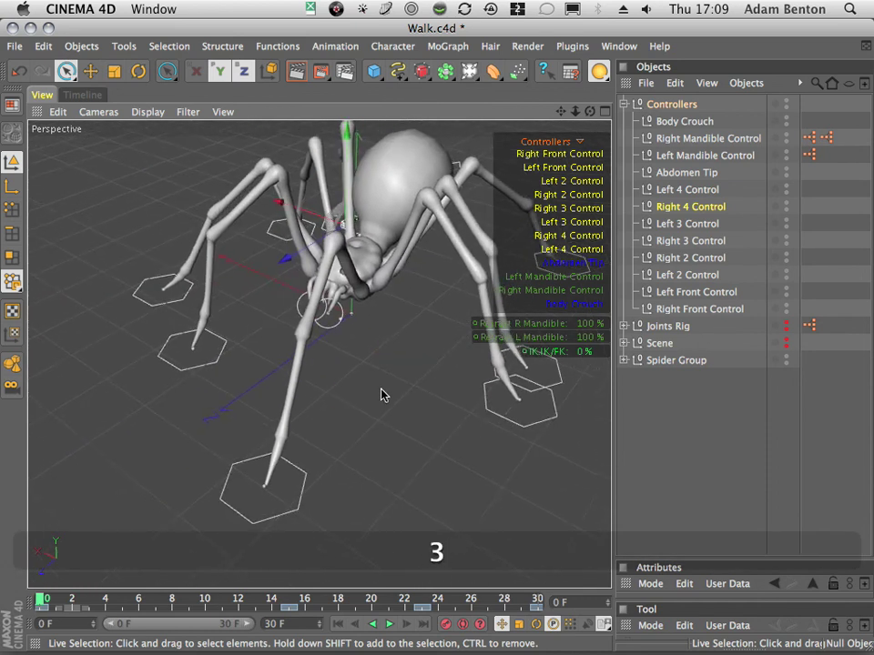
pyautogui.moveTo(382, 395); pyautogui.dragTo(504, 367)
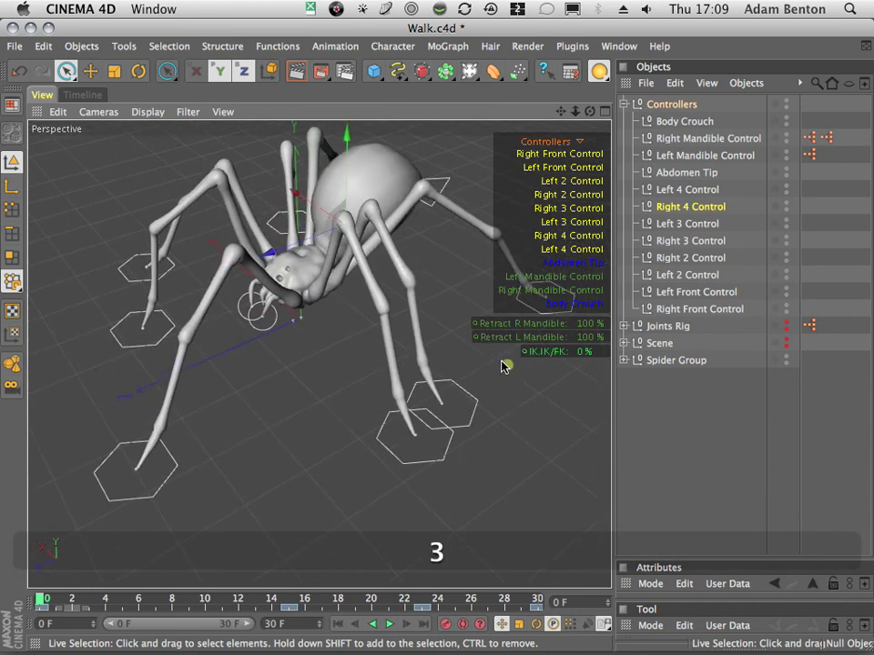
# At frame 7, raise the Left 2 Control along the Y axis and record a position keyframe for it.
pyautogui.press('1')
pyautogui.moveTo(470, 334); pyautogui.dragTo(459, 364)
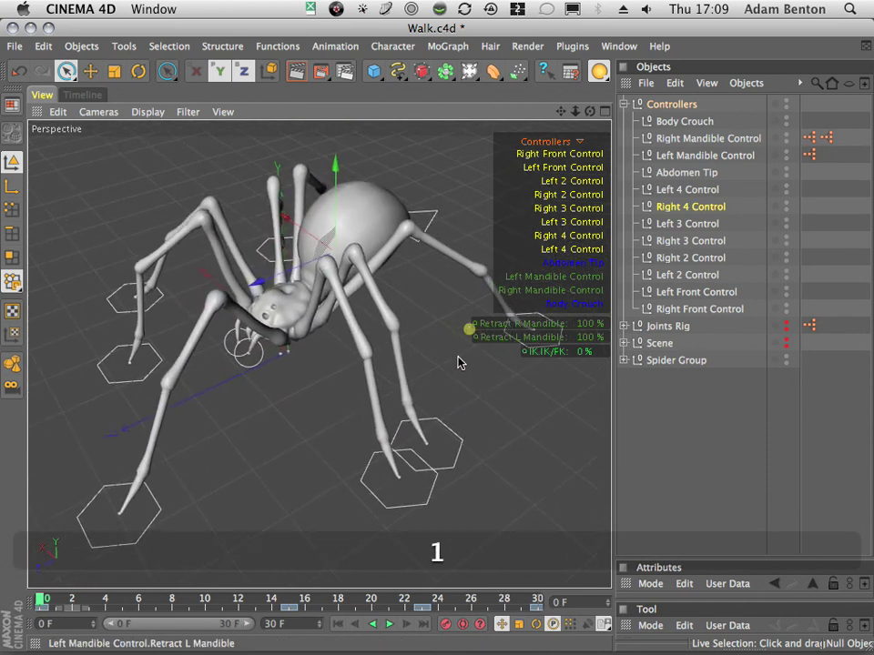
pyautogui.moveTo(46, 600)
pyautogui.mouseDown()
pyautogui.moveTo(156, 600)
pyautogui.moveTo(28, 600)
pyautogui.moveTo(142, 600)
pyautogui.moveTo(198, 581)
pyautogui.moveTo(521, 527)
pyautogui.moveTo(415, 541)
pyautogui.moveTo(79, 555)
pyautogui.moveTo(7, 571)
pyautogui.moveTo(201, 562)
pyautogui.moveTo(156, 585)
pyautogui.mouseUp()
pyautogui.click(148, 587)
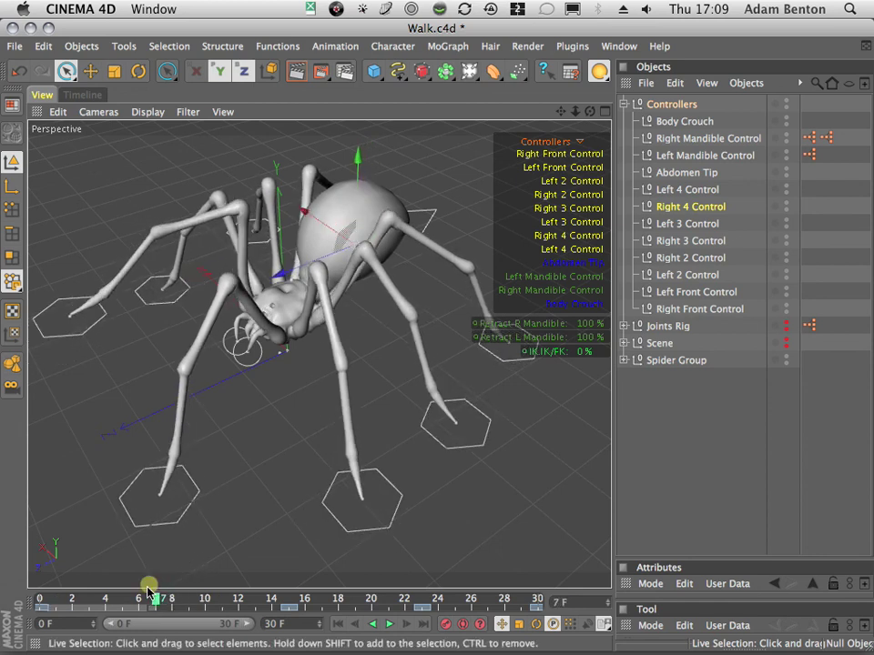
pyautogui.click(352, 534)
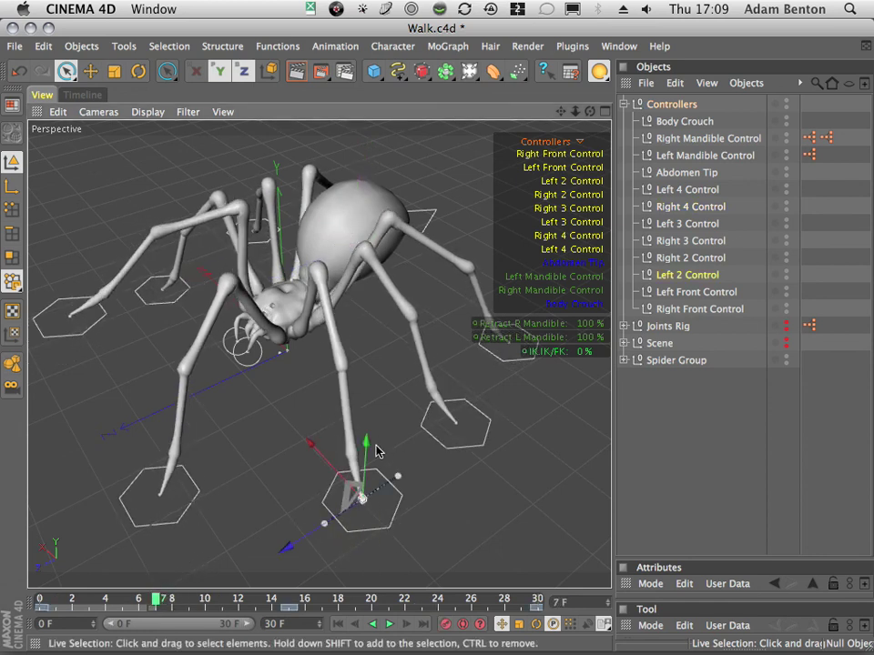
pyautogui.keyDown('shift'); pyautogui.moveTo(375, 422); pyautogui.dragTo(380, 402); pyautogui.keyUp('shift')
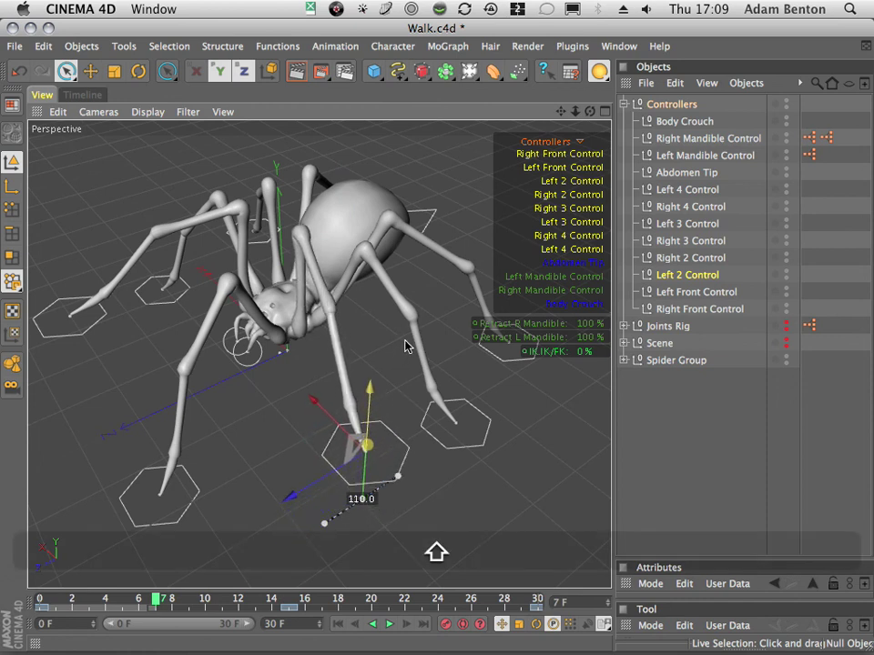
pyautogui.keyDown('shift'); pyautogui.moveTo(406, 346); pyautogui.dragTo(405, 337); pyautogui.keyUp('shift')
pyautogui.click(445, 624)
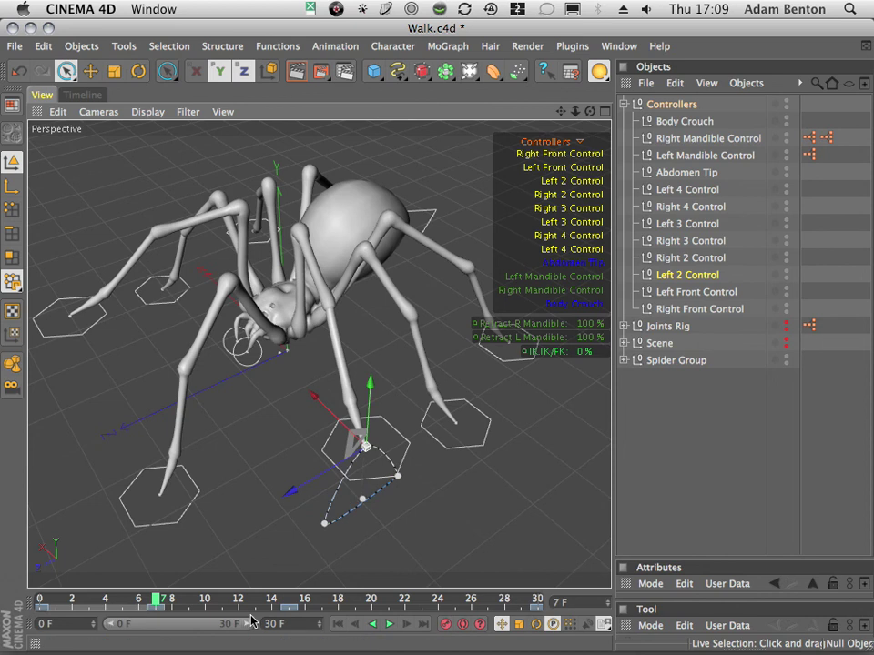
# Check the second left leg's motion, return to frame 7 and keyframe the Left 4 Control raised to 50 on Y.
pyautogui.moveTo(164, 603); pyautogui.dragTo(323, 603)
pyautogui.moveTo(225, 579); pyautogui.dragTo(156, 586)
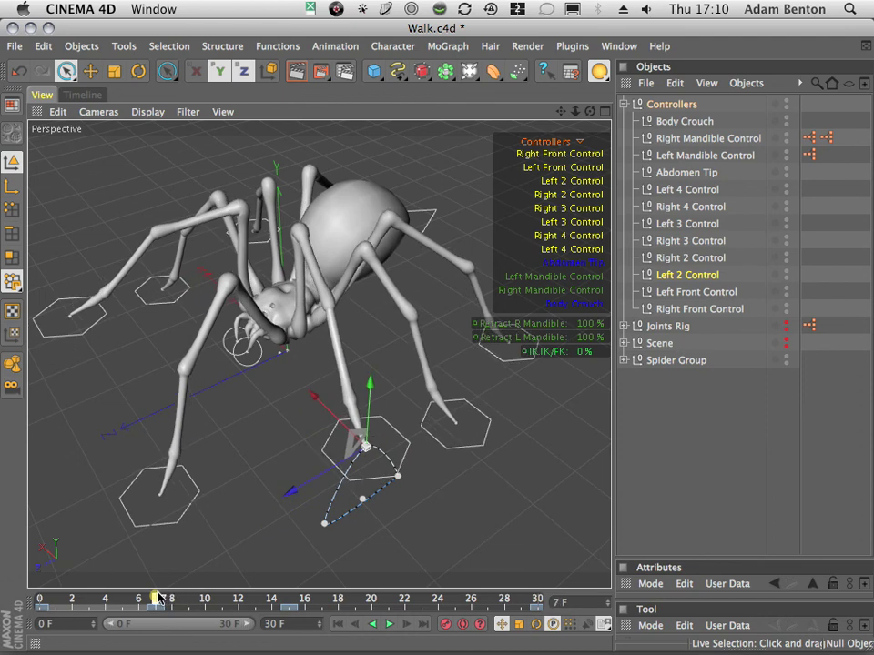
pyautogui.click(503, 365)
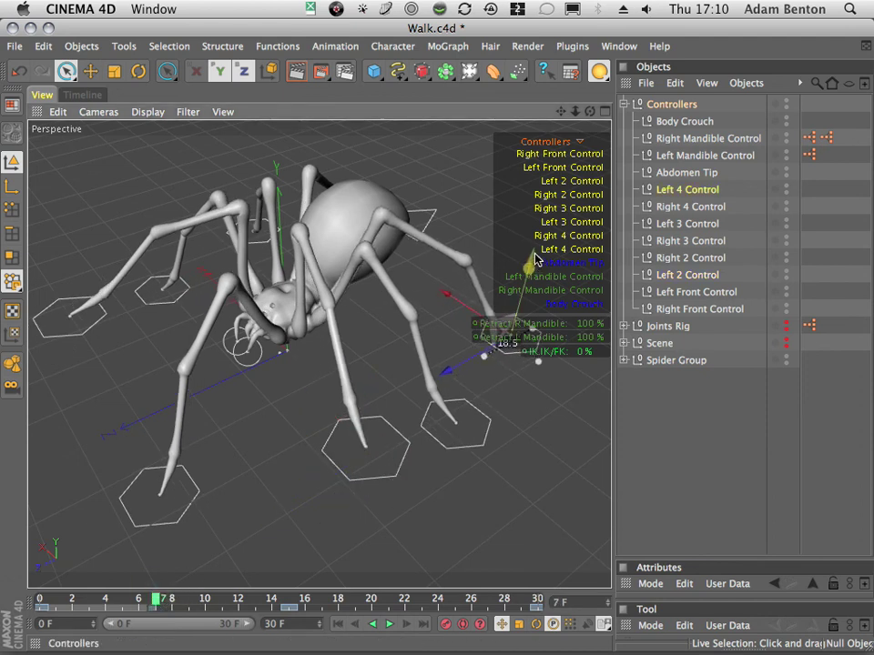
pyautogui.keyDown('shift'); pyautogui.moveTo(530, 271); pyautogui.dragTo(553, 227); pyautogui.keyUp('shift')
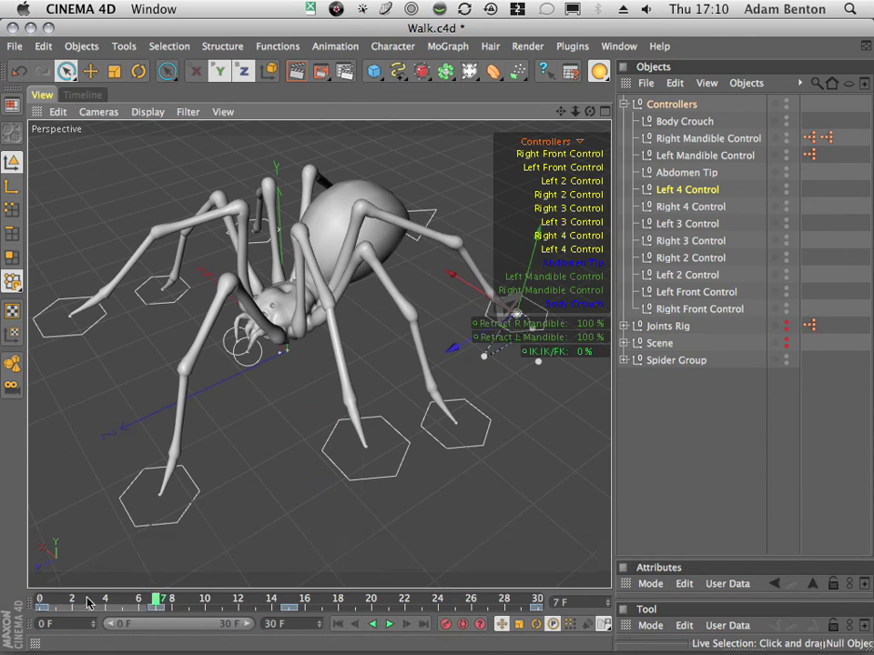
# At frame 23, raise the Left 3 Control along the Y axis and keyframe its position.
pyautogui.moveTo(89, 602); pyautogui.dragTo(423, 592)
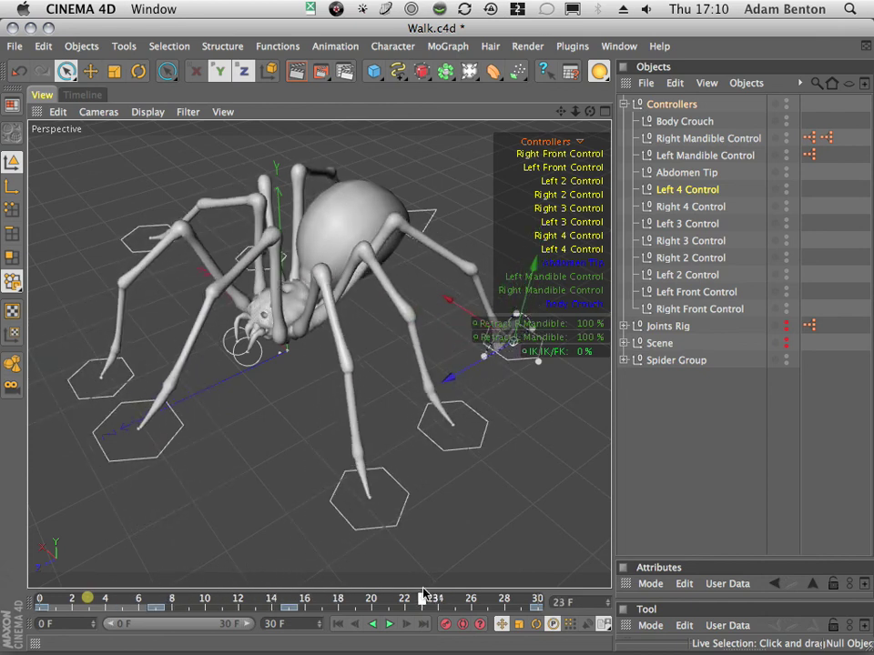
pyautogui.click(474, 449)
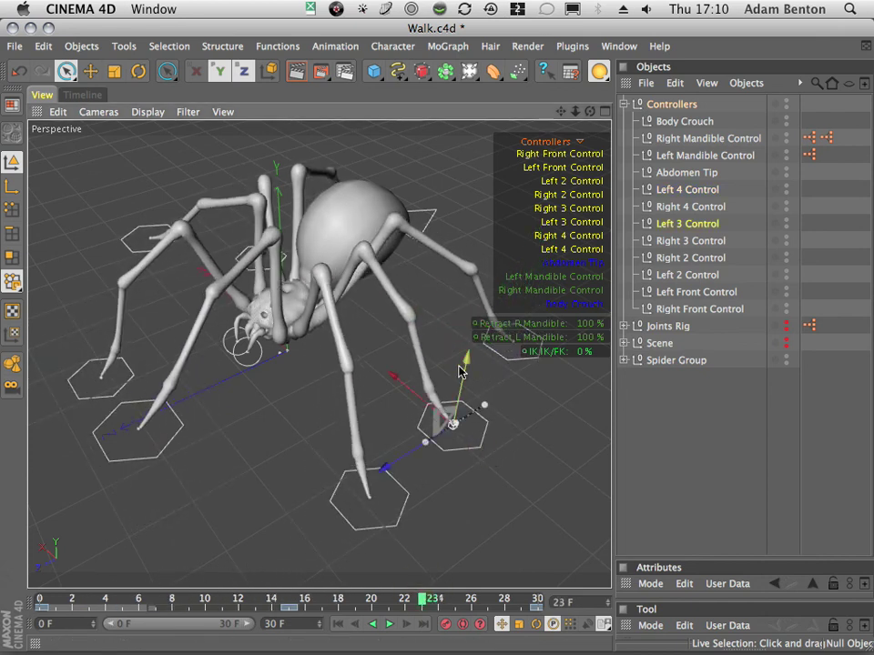
pyautogui.moveTo(469, 366); pyautogui.dragTo(497, 312)
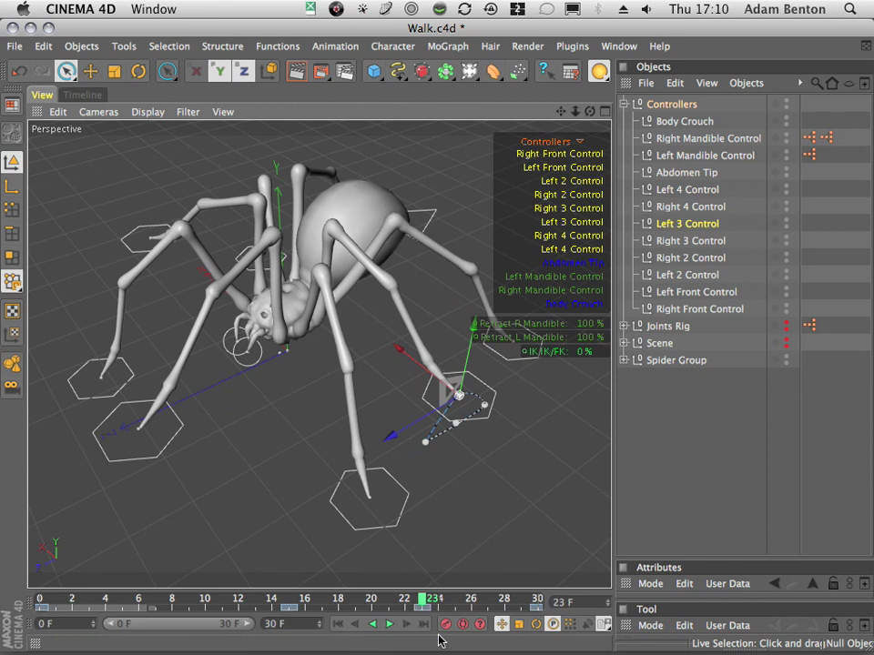
# Play the walk animation from the start, examine the leg motion from several angles, and scrub through it in the Right view.
pyautogui.click(342, 627)
pyautogui.click(389, 624)
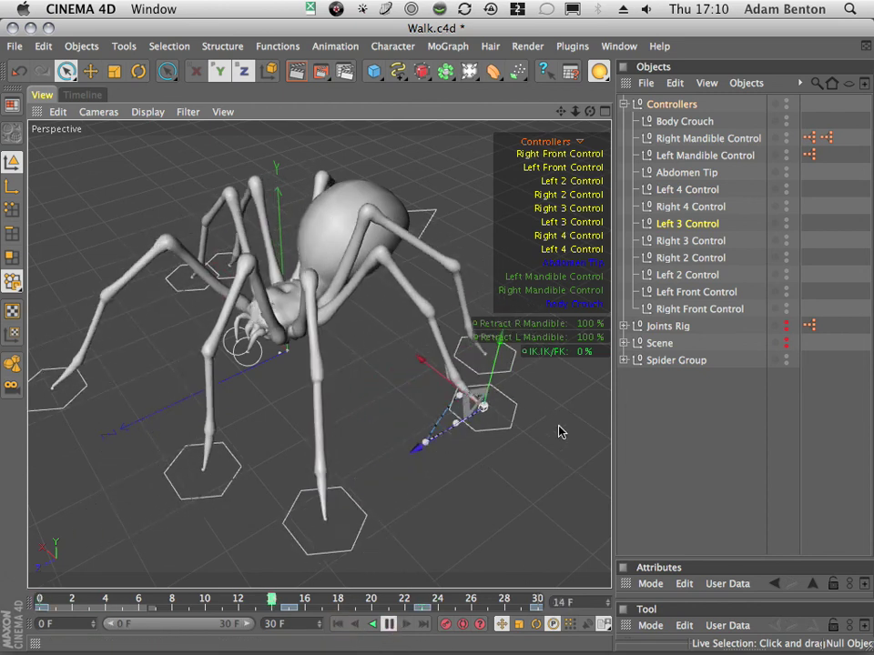
pyautogui.moveTo(591, 111); pyautogui.dragTo(474, 410)
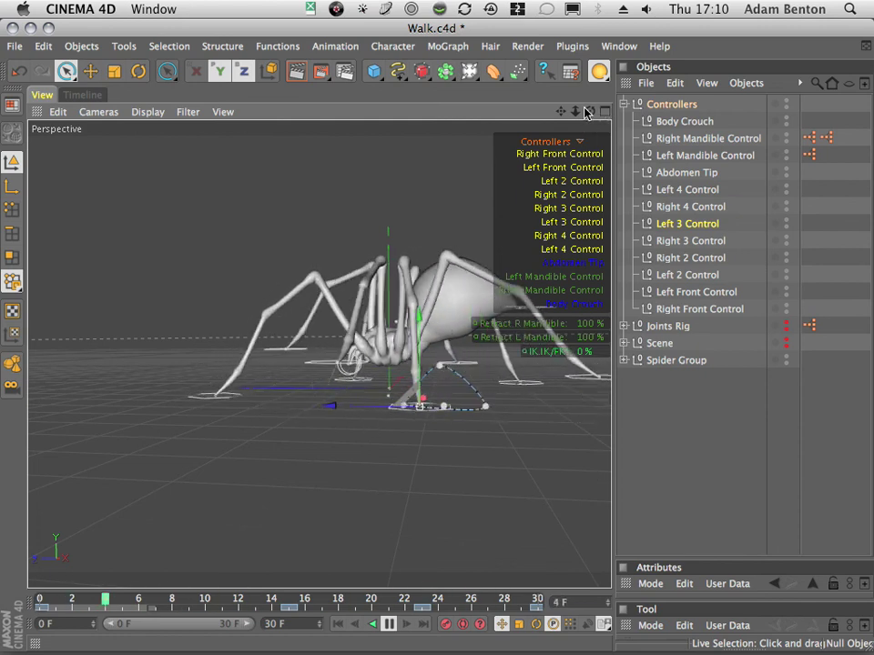
pyautogui.moveTo(492, 121); pyautogui.dragTo(77, 173)
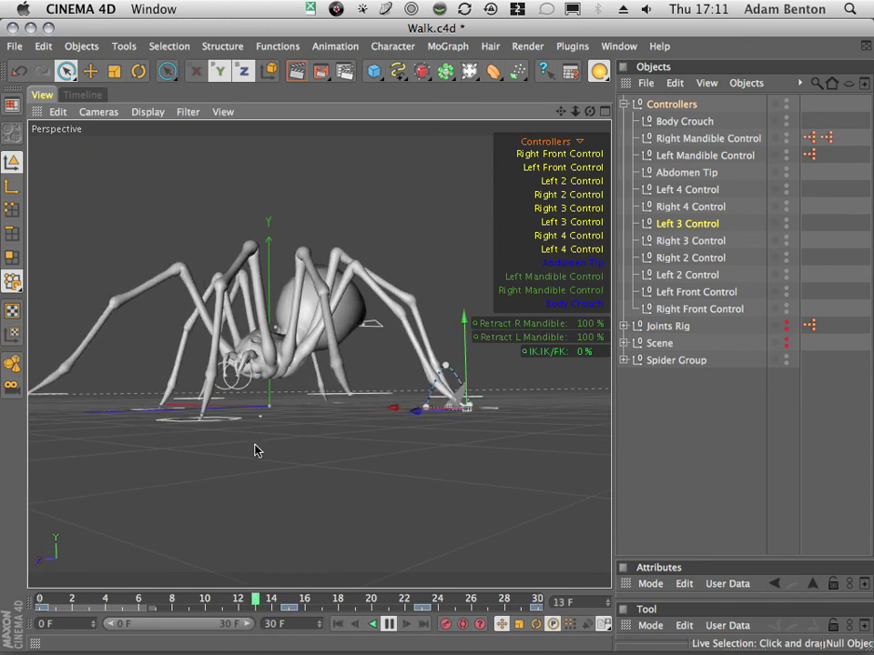
pyautogui.press('3')
pyautogui.moveTo(266, 473); pyautogui.dragTo(419, 225)
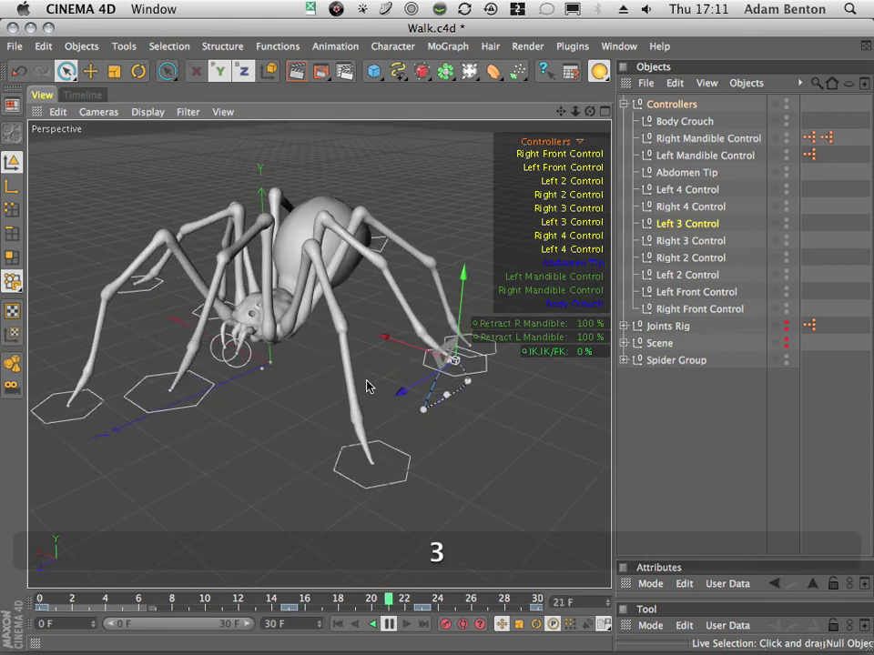
pyautogui.moveTo(377, 374); pyautogui.dragTo(293, 288)
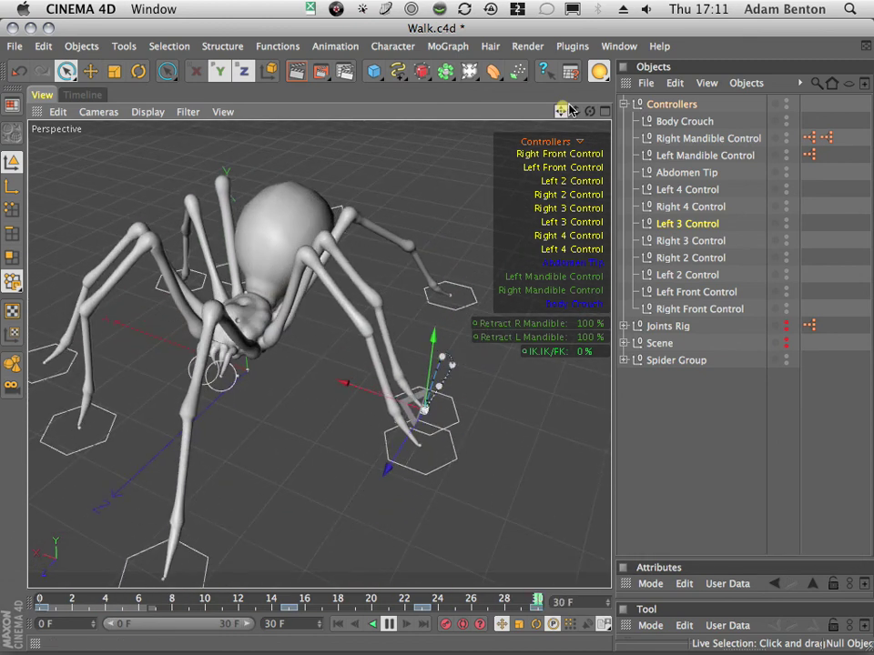
pyautogui.moveTo(562, 111); pyautogui.dragTo(173, 218)
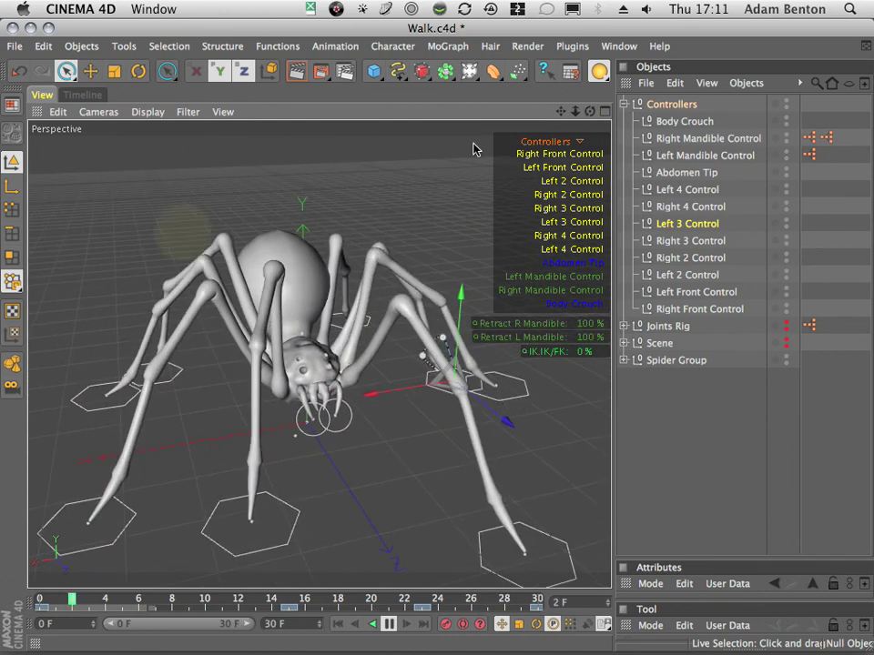
pyautogui.moveTo(564, 114); pyautogui.dragTo(500, 104)
pyautogui.moveTo(577, 111); pyautogui.dragTo(411, 165)
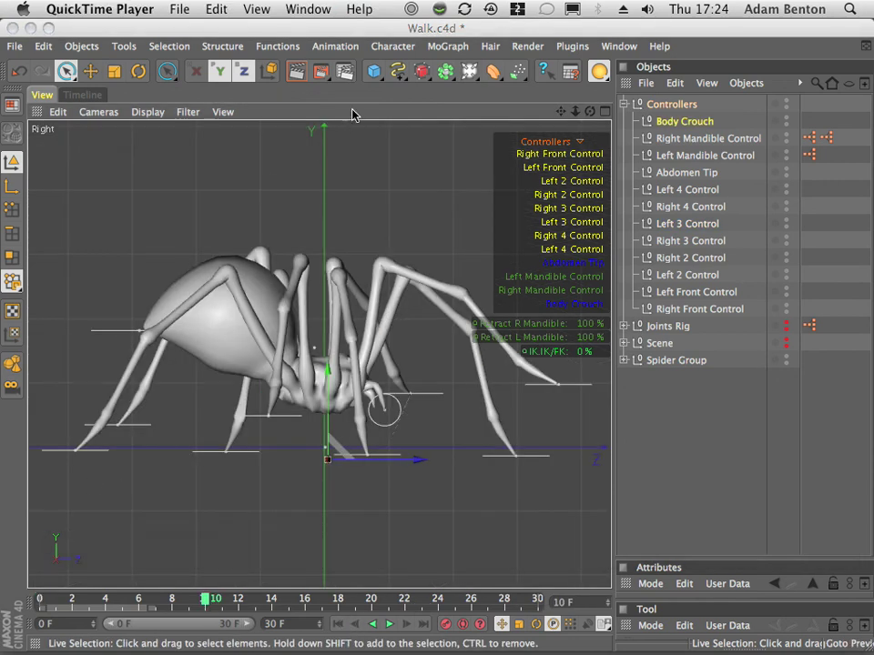
pyautogui.click(335, 147)
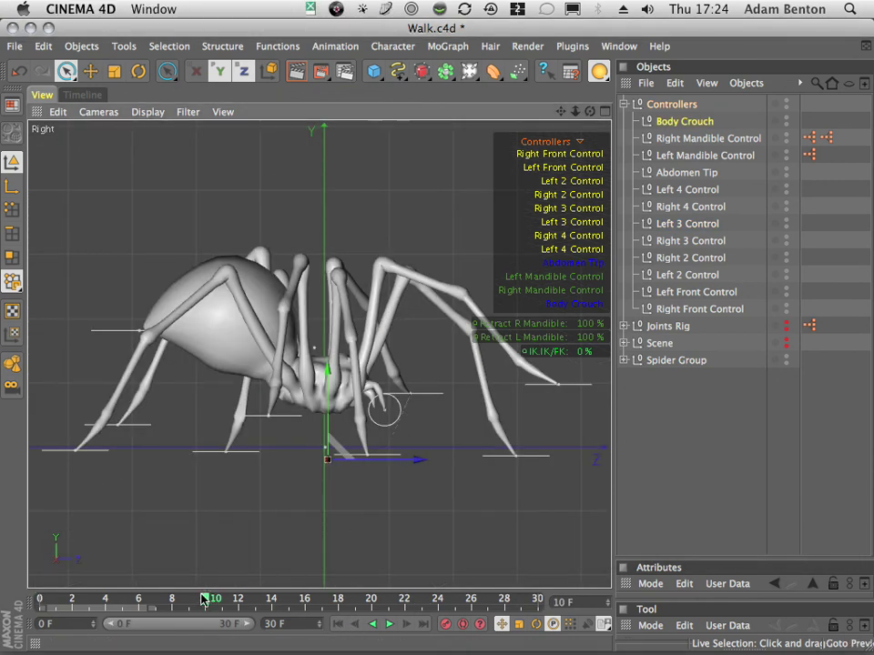
pyautogui.moveTo(205, 598); pyautogui.dragTo(169, 631)
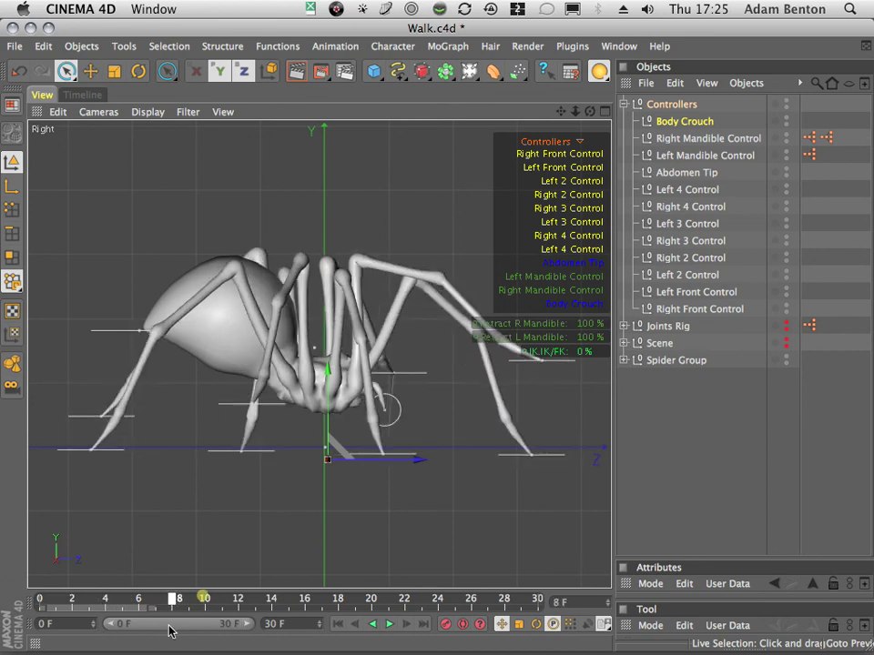
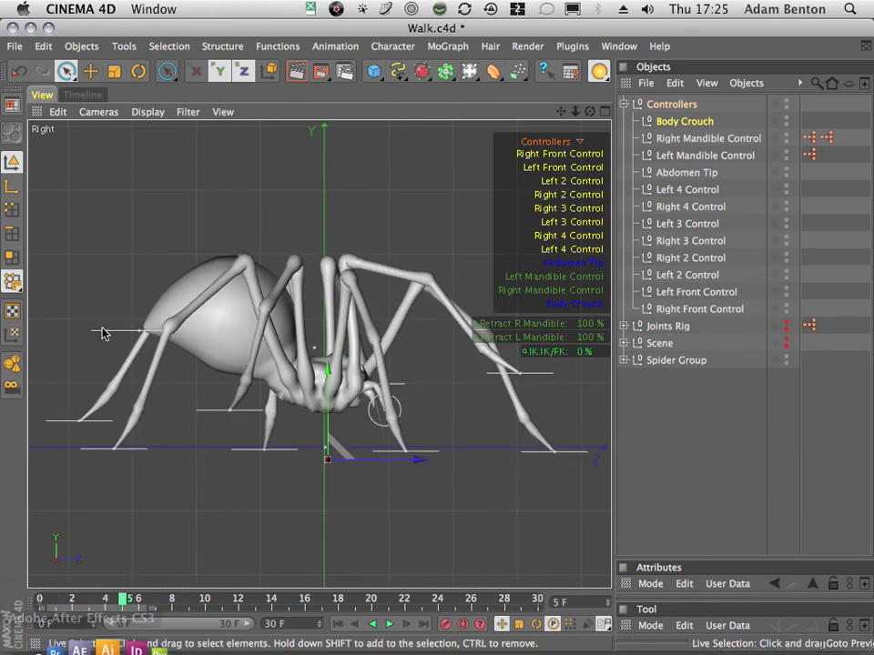
# Display the Left 4 Control's Position Y F-curve in the timeline and frame the whole curve.
pyautogui.click(84, 95)
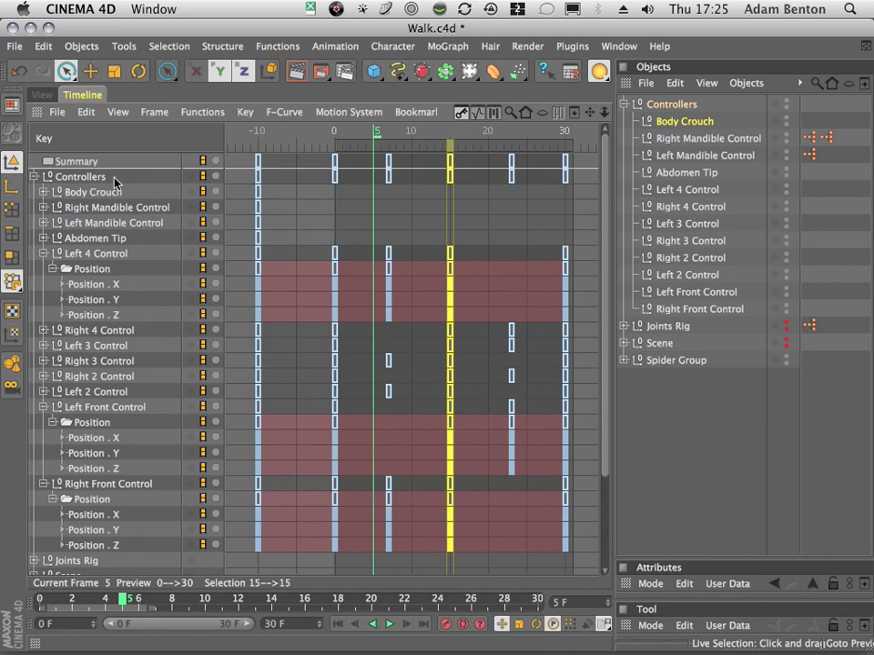
pyautogui.click(478, 112)
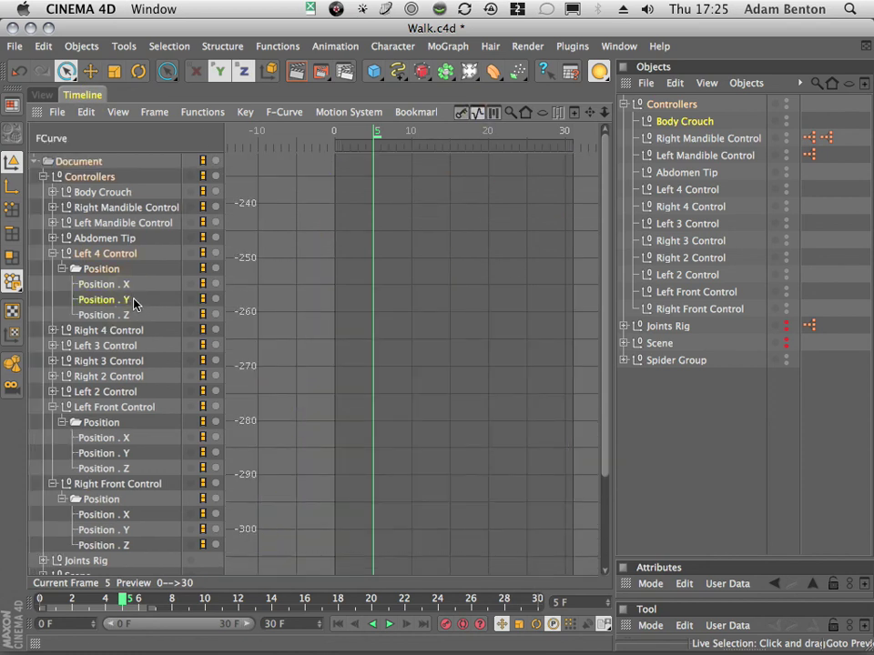
pyautogui.click(90, 254)
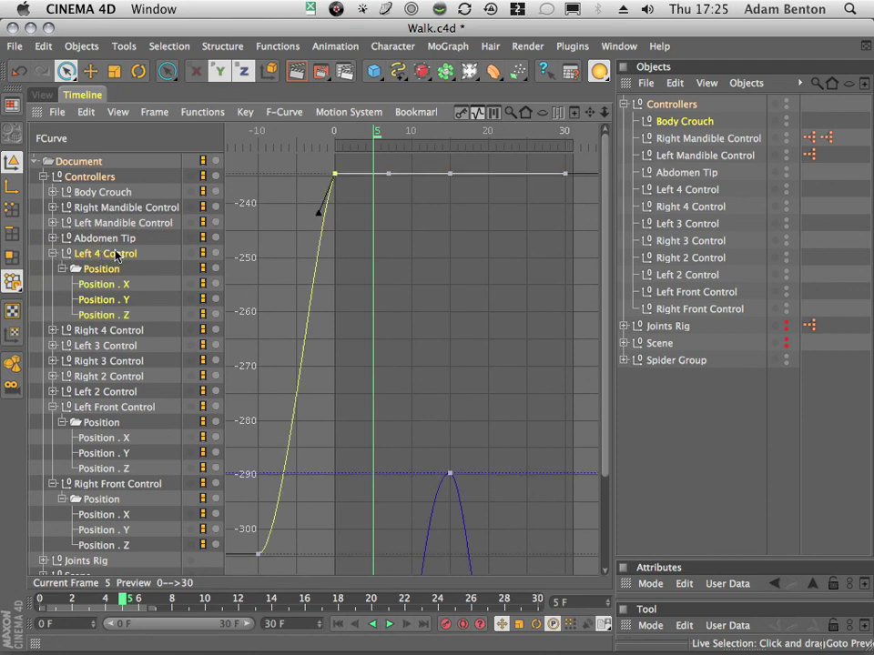
pyautogui.click(105, 300)
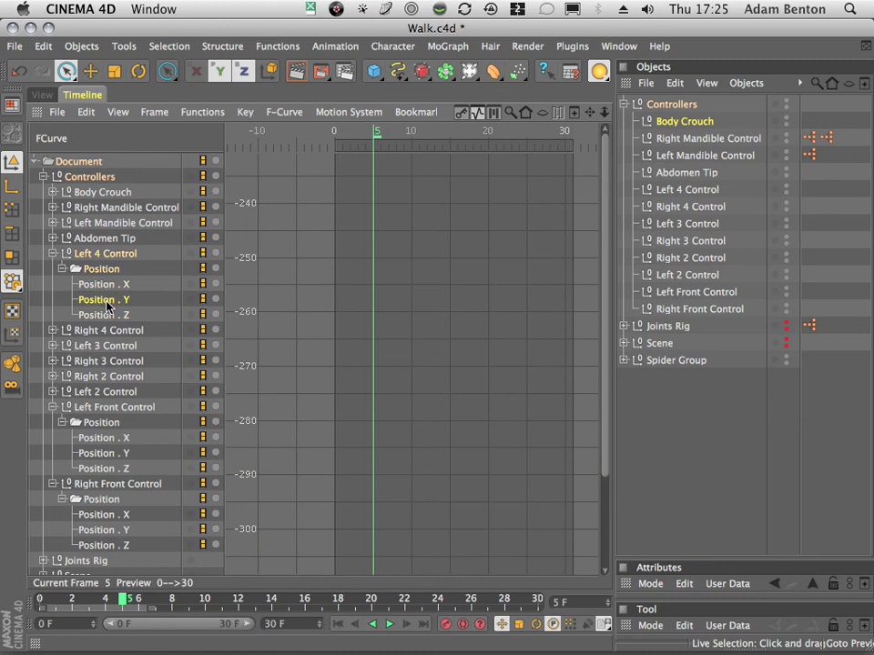
pyautogui.click(153, 113)
pyautogui.click(187, 188)
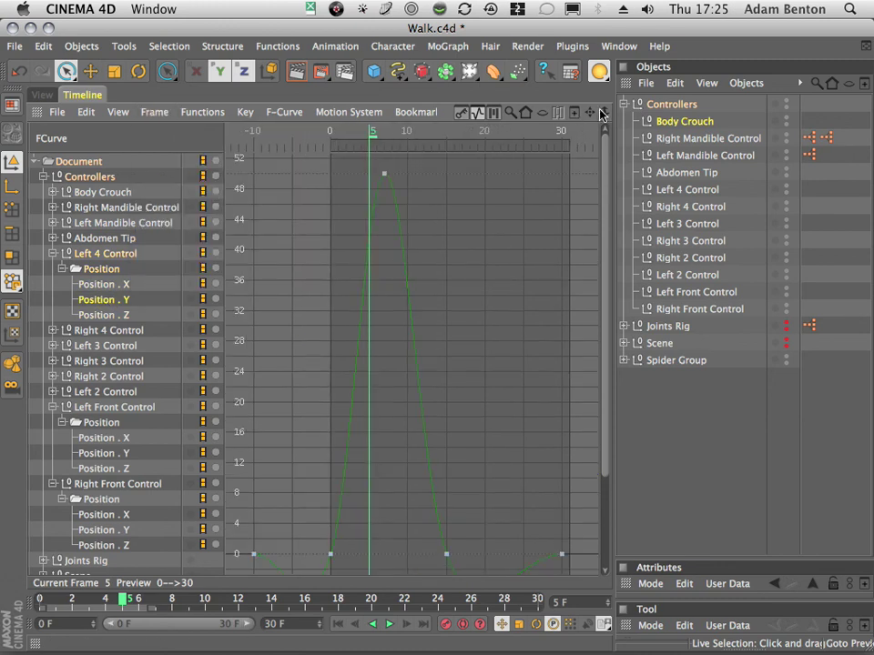
pyautogui.moveTo(600, 110); pyautogui.dragTo(517, 150)
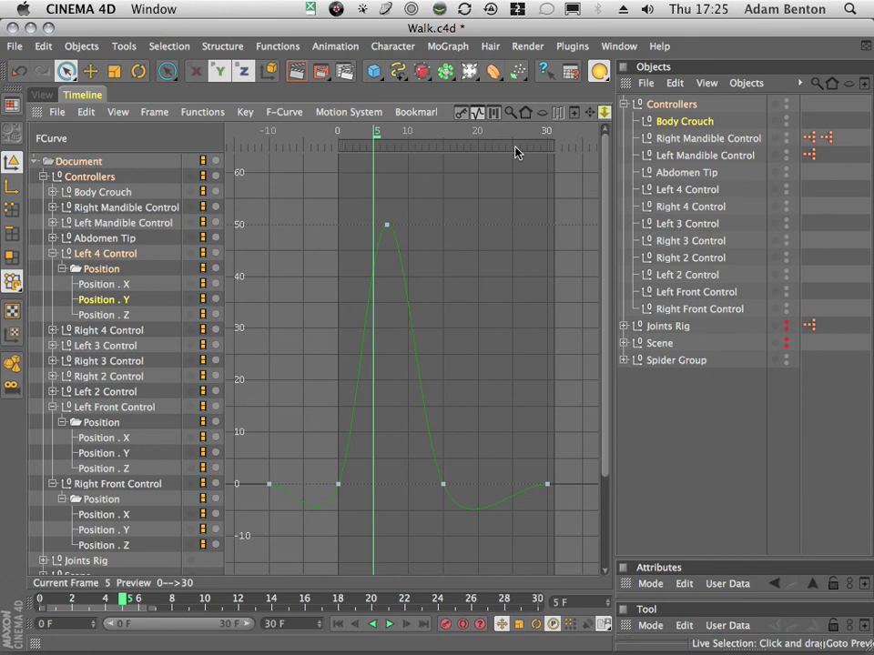
# Apply Zero Angle to the tangents of the Left 4 Control's Position Y keys at frames 0 and 15.
pyautogui.click(442, 483)
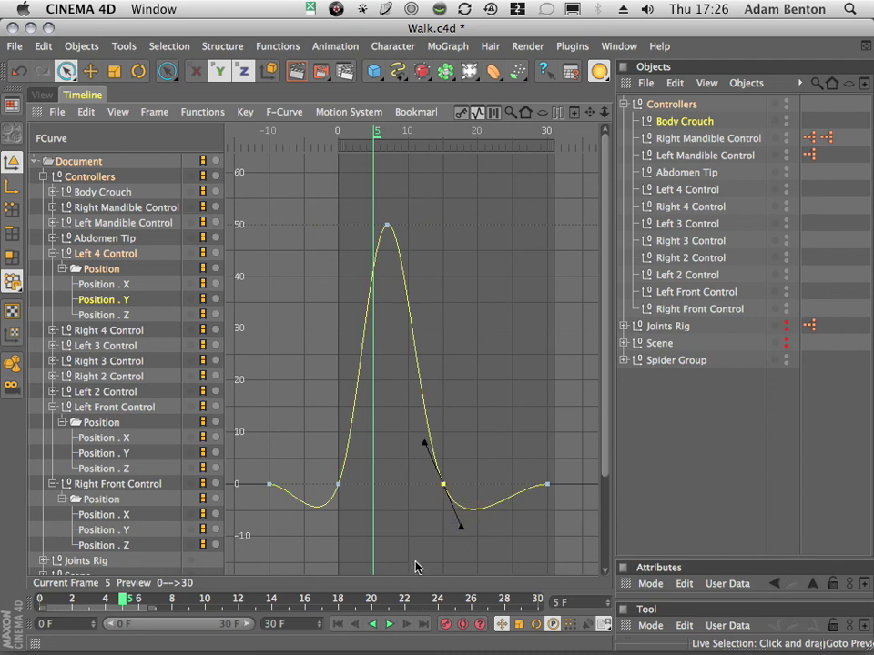
pyautogui.keyDown('super'); pyautogui.click(330, 475); pyautogui.keyUp('super')
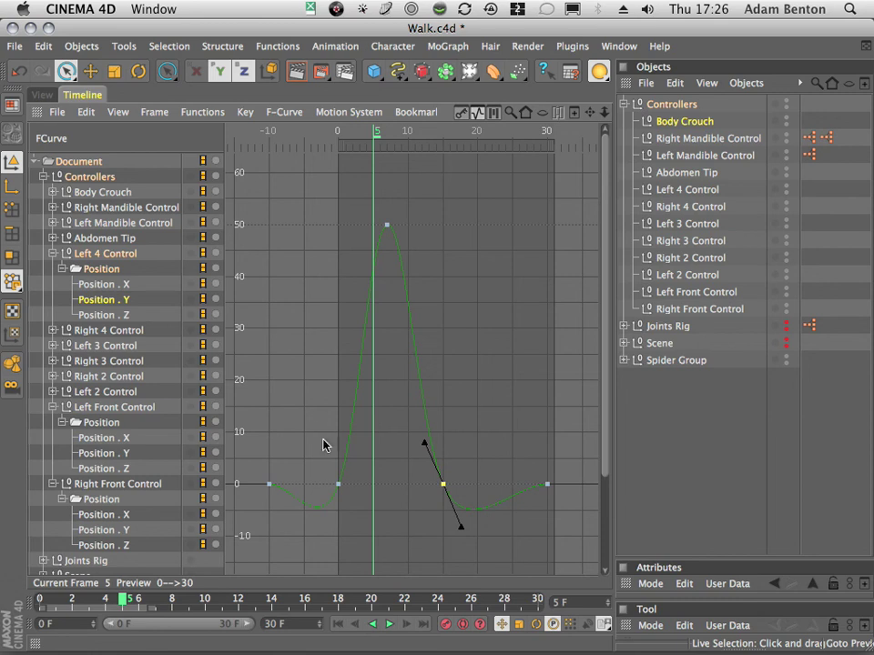
pyautogui.keyDown('shift'); pyautogui.click(338, 482); pyautogui.keyUp('shift')
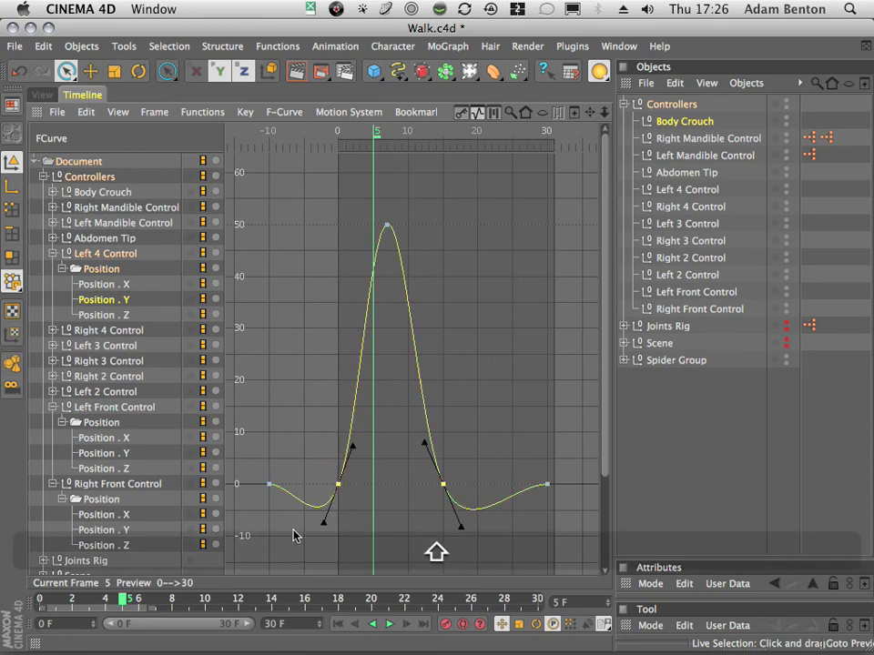
pyautogui.click(202, 112)
pyautogui.moveTo(245, 112)
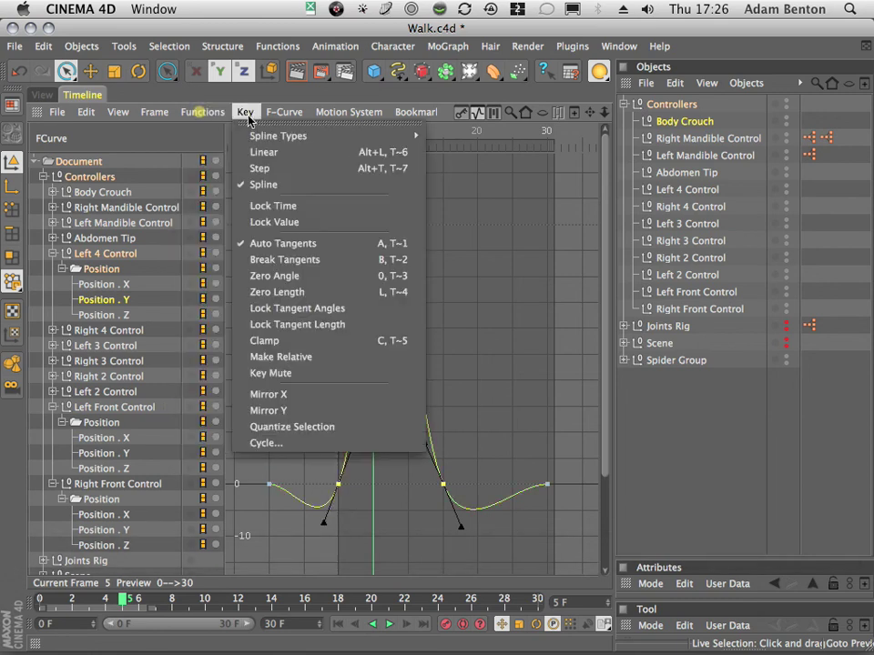
pyautogui.click(288, 278)
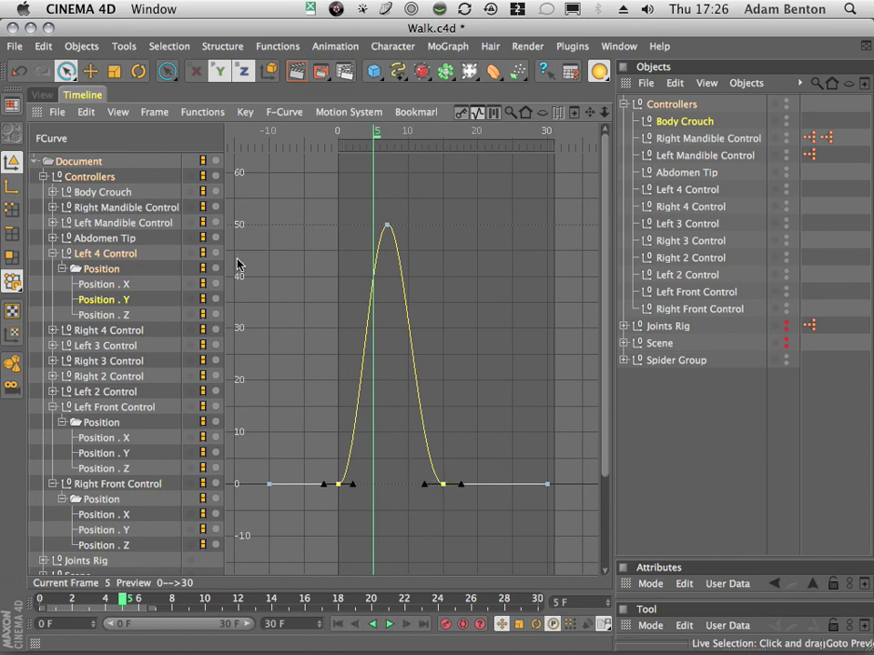
# Display the Right 4 Control's Position Y F-curve and apply Zero Angle to the tangents of its key at frame 15.
pyautogui.click(52, 253)
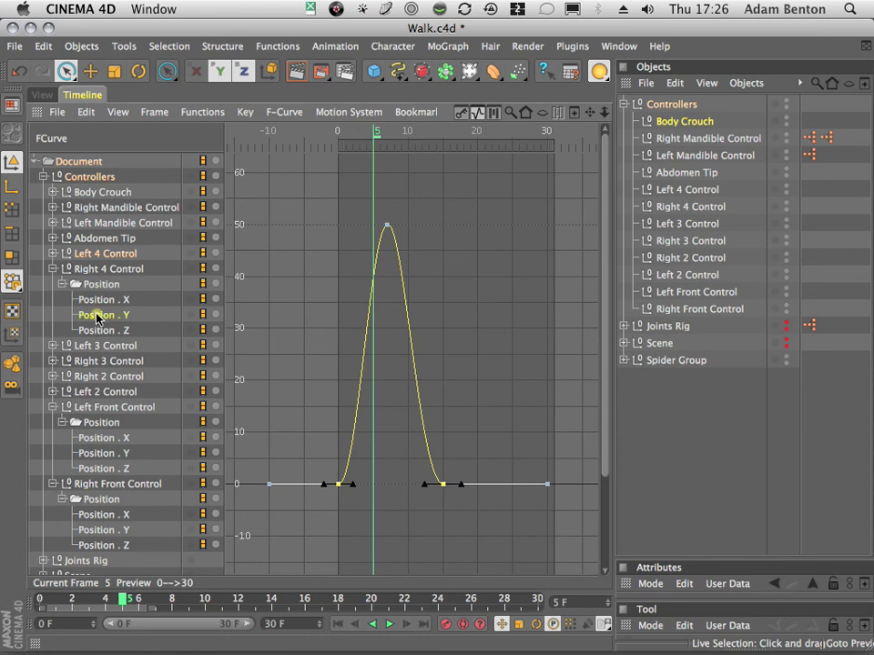
pyautogui.click(133, 288)
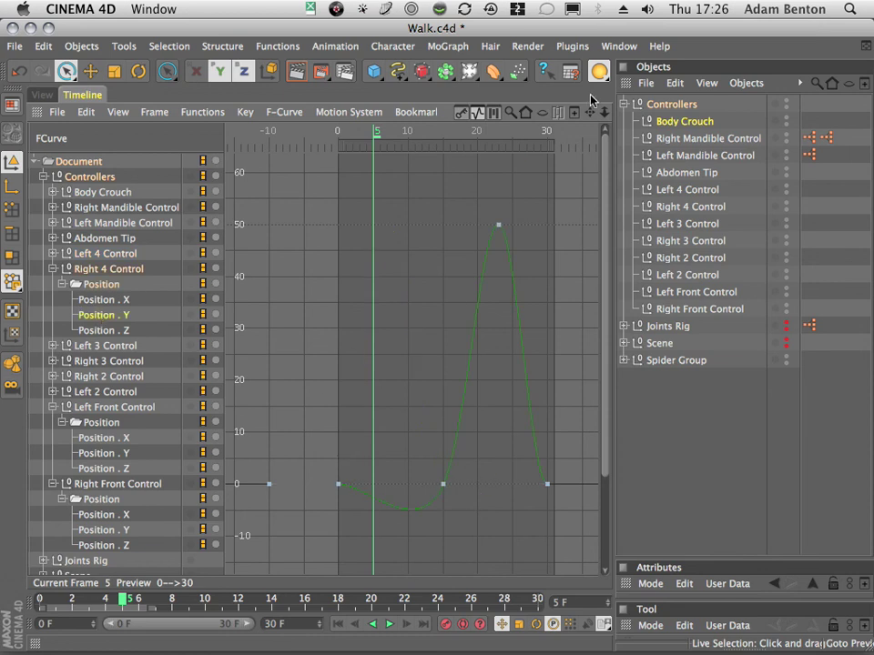
pyautogui.moveTo(588, 113); pyautogui.dragTo(569, 93)
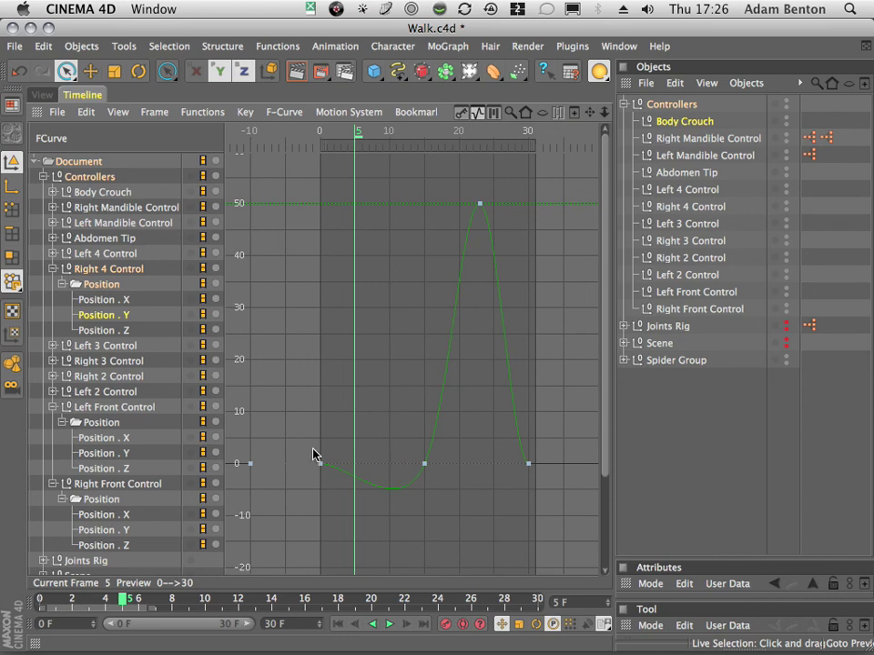
pyautogui.click(424, 464)
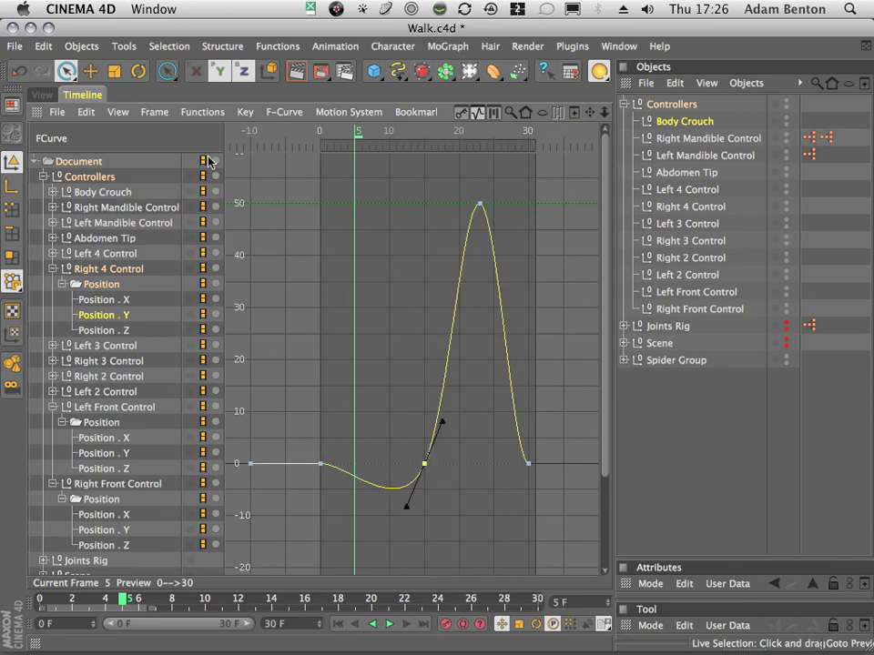
pyautogui.click(244, 112)
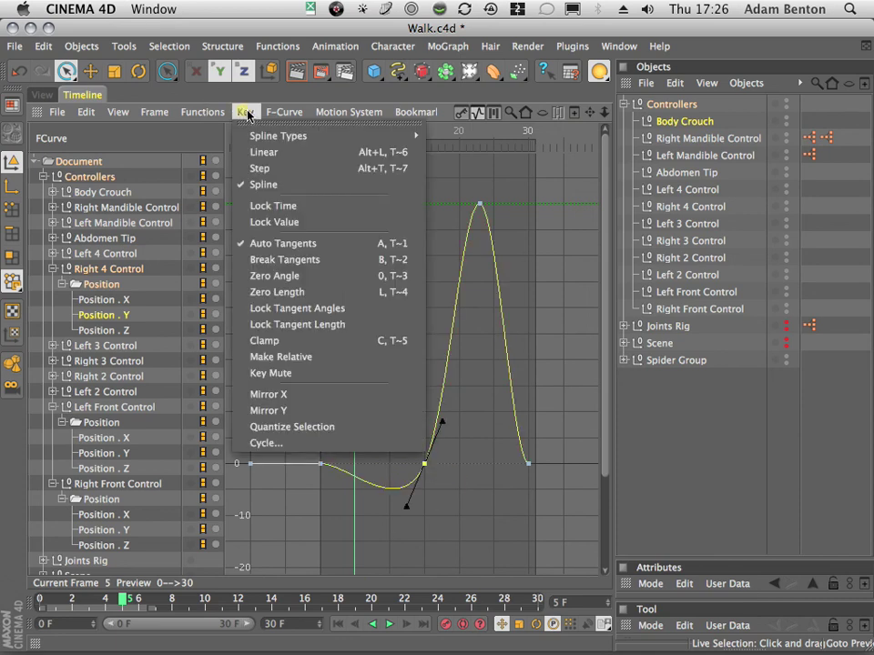
pyautogui.click(266, 275)
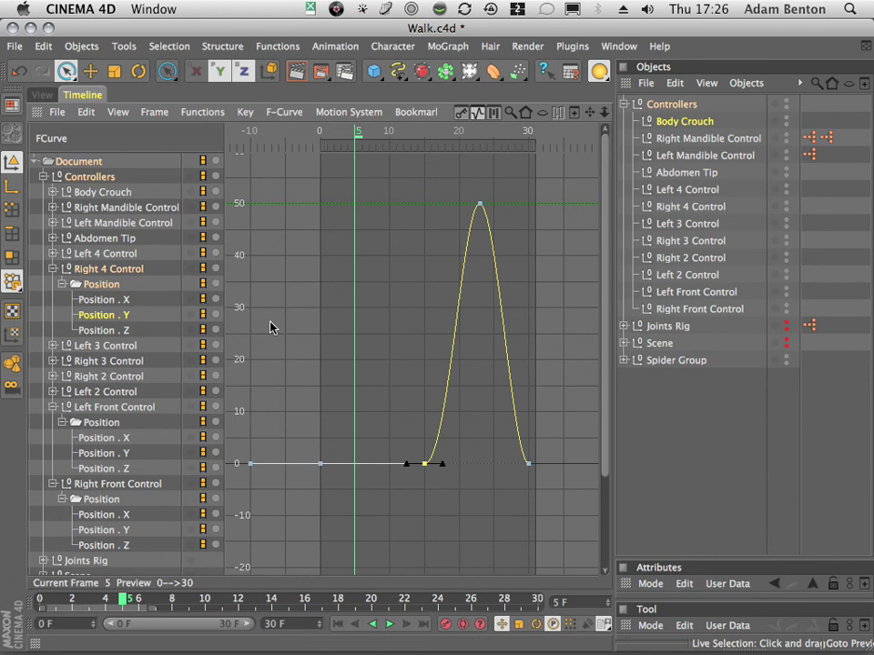
# Display the Left 3 Control's Position Y F-curve and apply Zero Angle to the tangents of its frame 15 key.
pyautogui.click(53, 270)
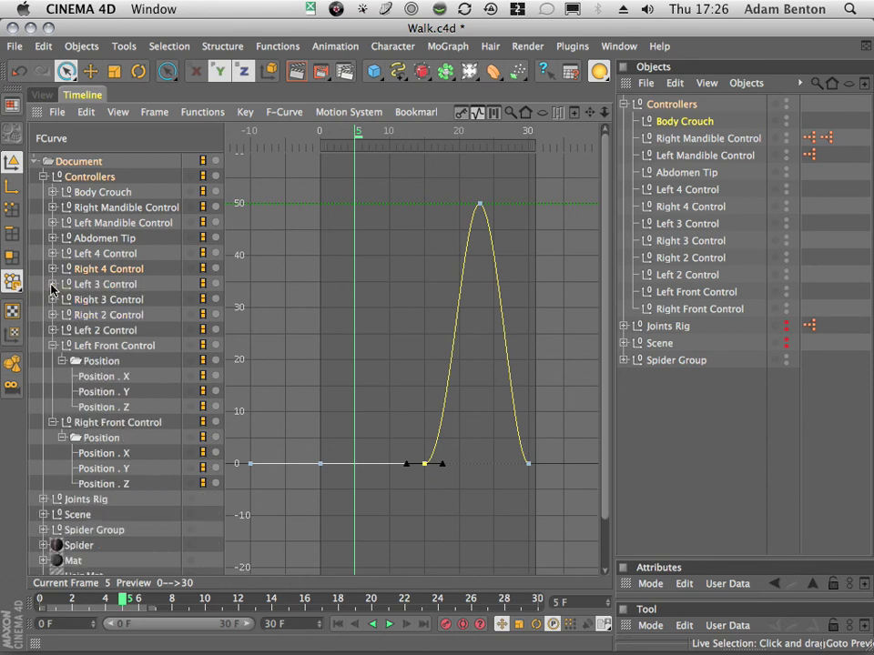
pyautogui.click(52, 284)
pyautogui.click(62, 300)
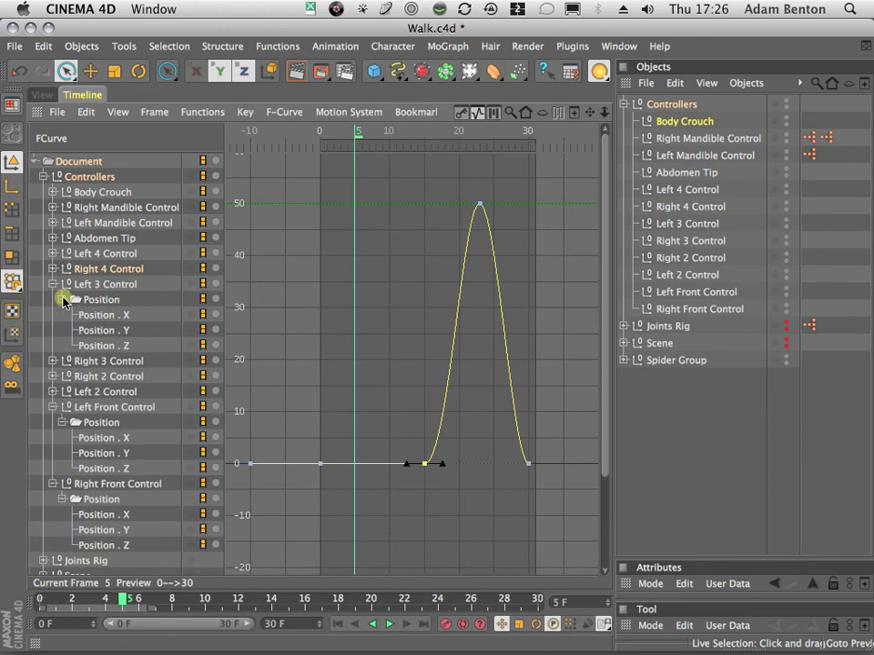
pyautogui.click(402, 450)
pyautogui.click(154, 112)
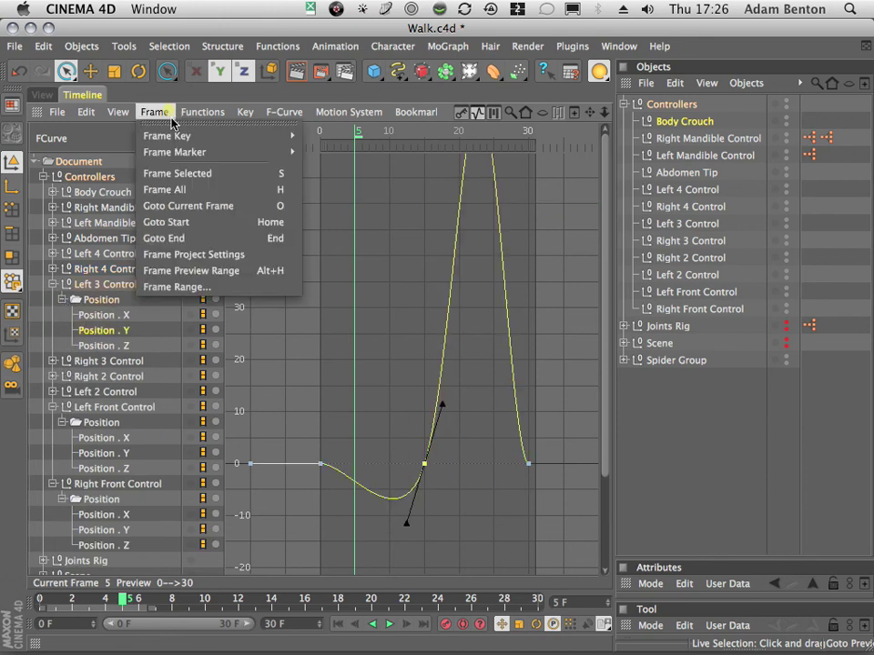
pyautogui.moveTo(245, 112)
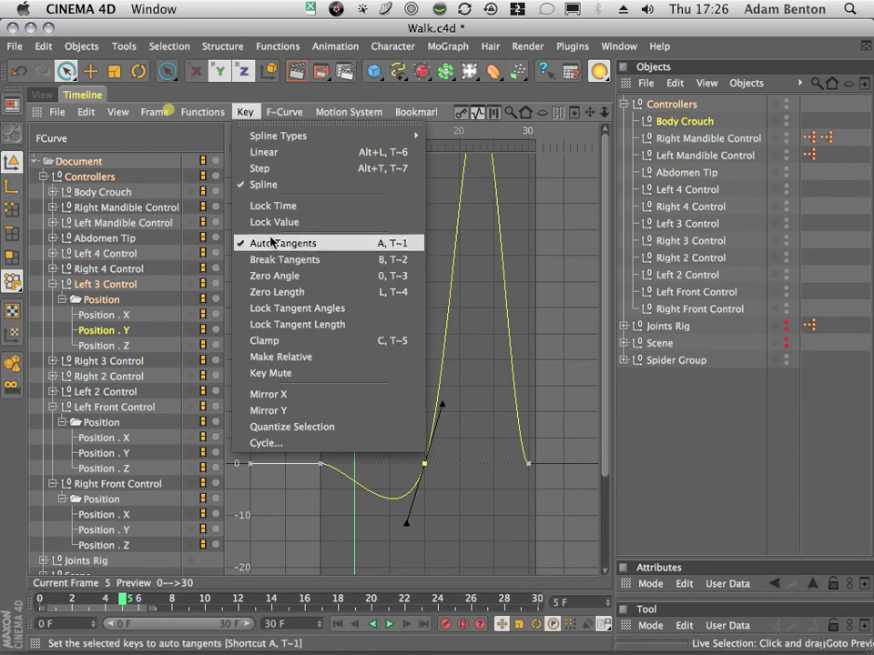
pyautogui.click(276, 275)
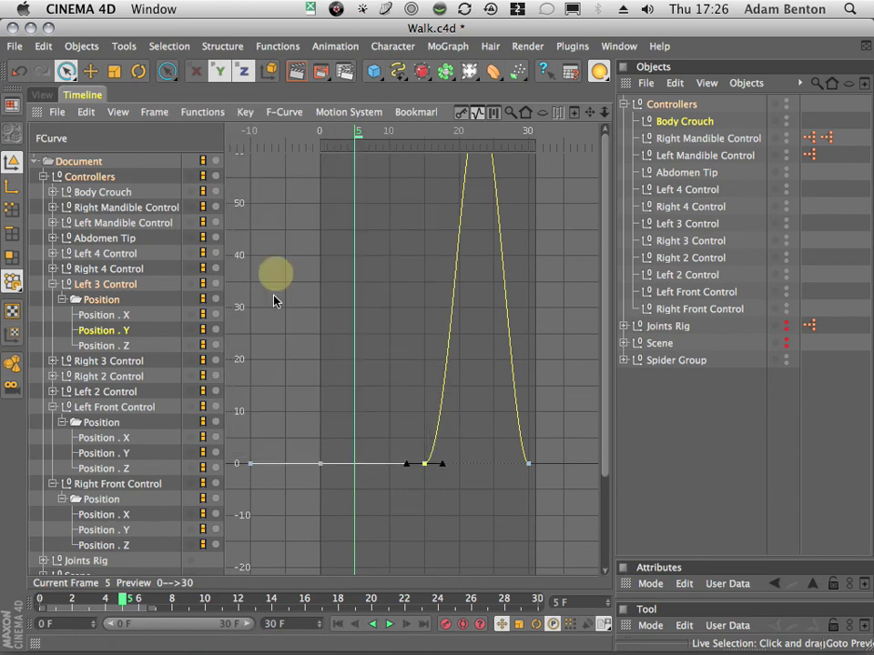
# Display the Right 3 Control's Position Y F-curve and apply Zero Angle to the tangents of its keys at frames 0 and 15.
pyautogui.click(51, 285)
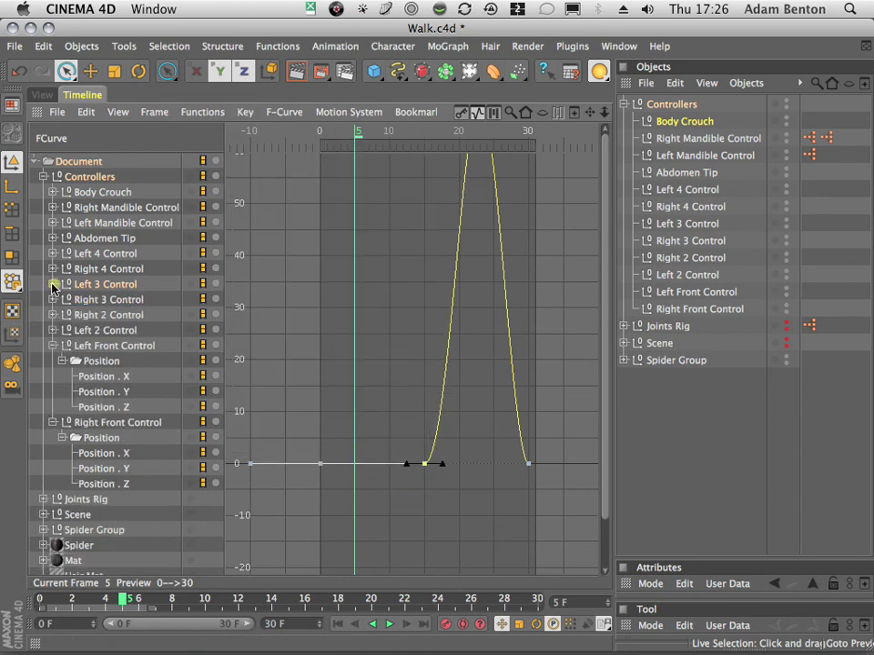
pyautogui.click(53, 300)
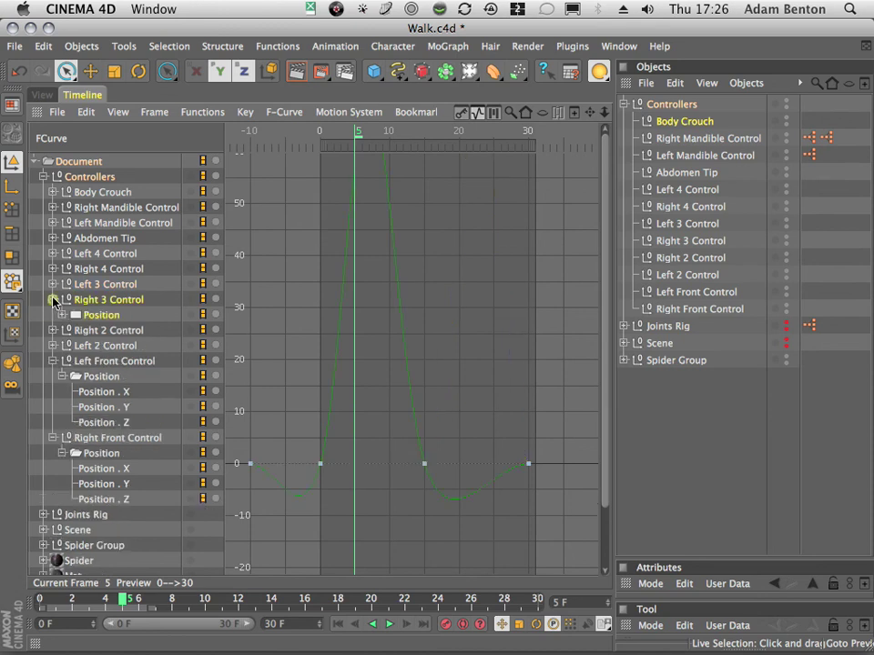
pyautogui.click(62, 315)
pyautogui.click(62, 315)
pyautogui.click(62, 315)
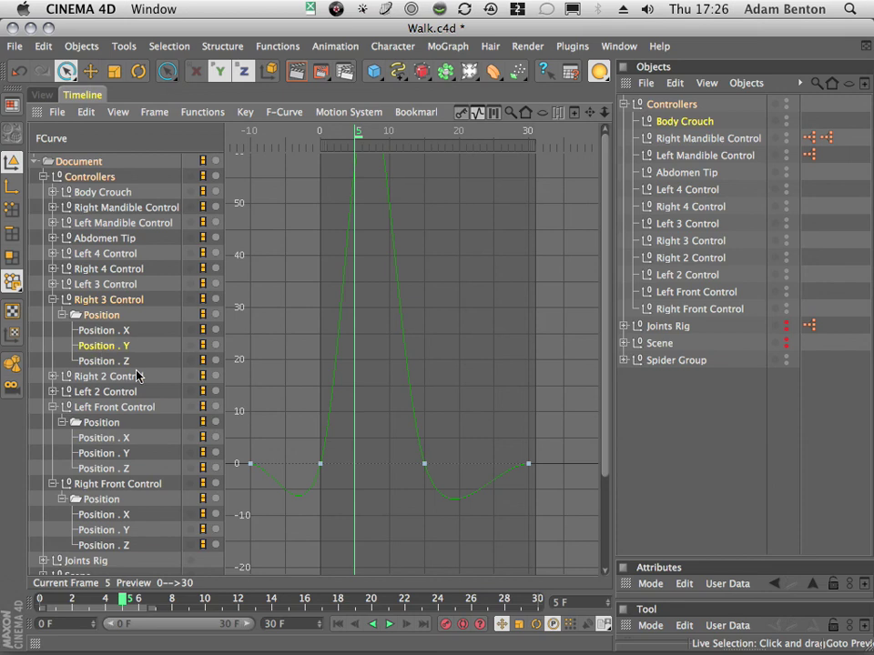
pyautogui.moveTo(302, 444); pyautogui.dragTo(444, 519)
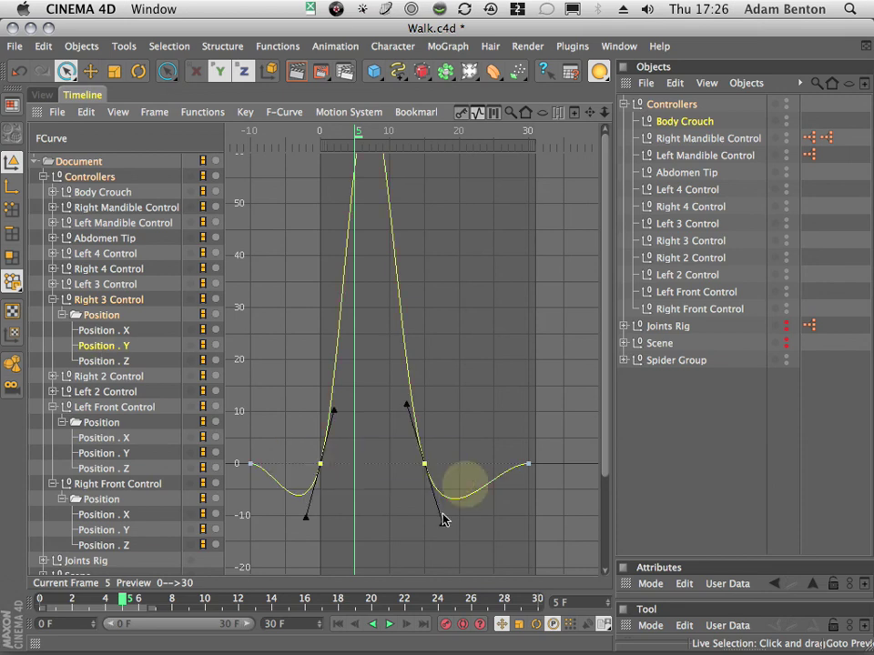
pyautogui.click(183, 113)
pyautogui.moveTo(245, 111)
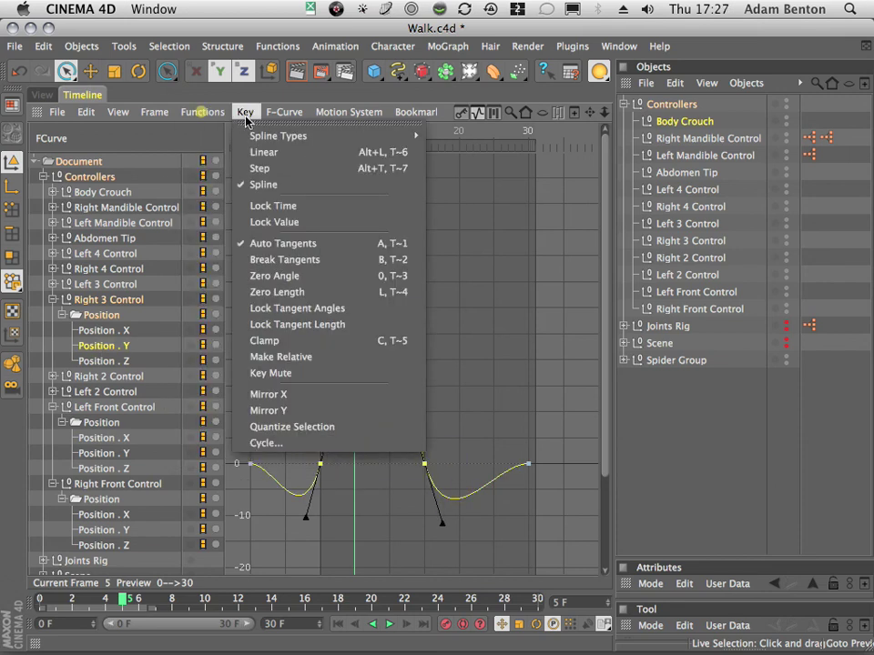
pyautogui.click(273, 276)
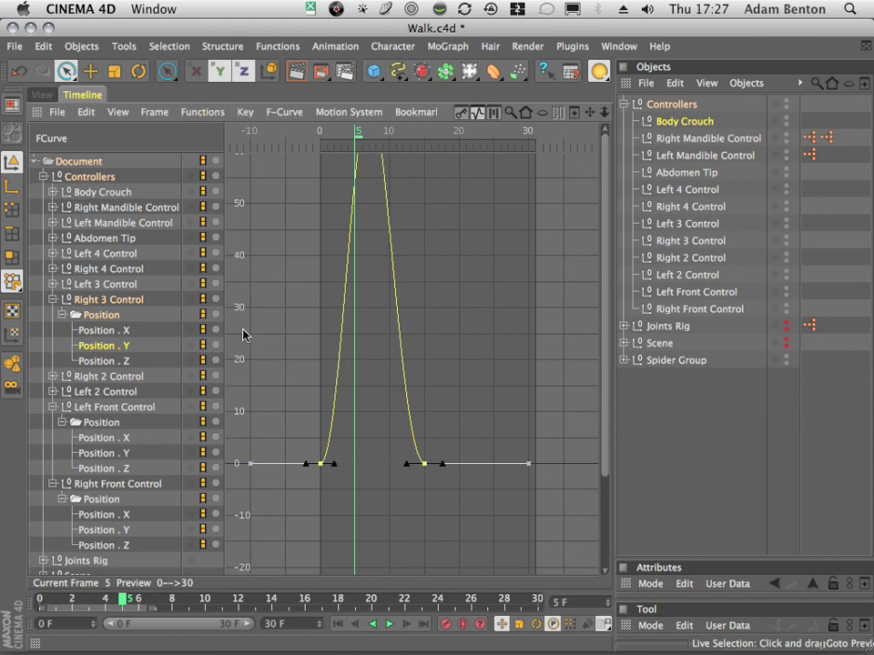
# Display the Right 2 Control's Position Y F-curve and apply Zero Angle to the tangents of its key at frame 15.
pyautogui.click(51, 300)
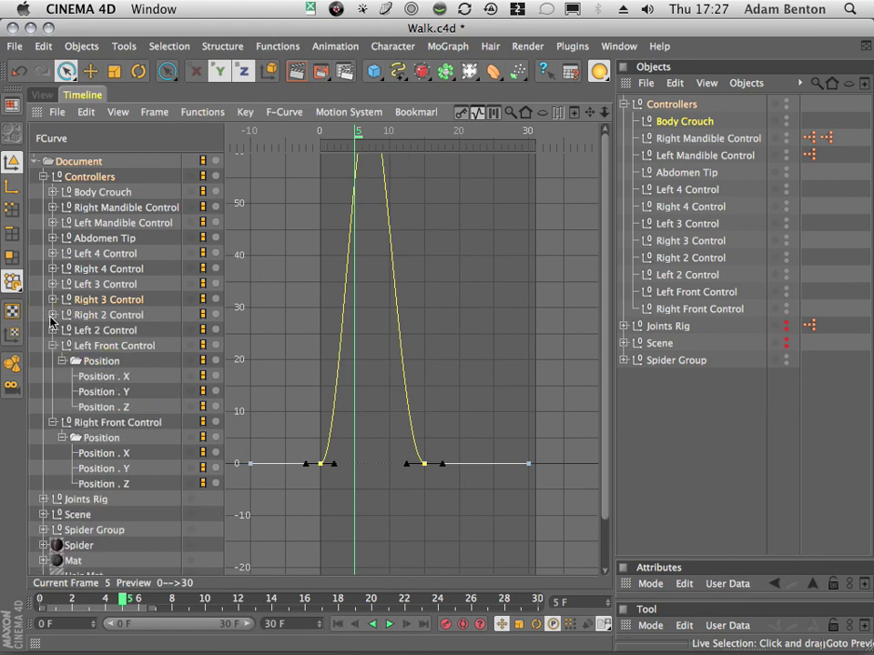
pyautogui.click(52, 315)
pyautogui.click(62, 329)
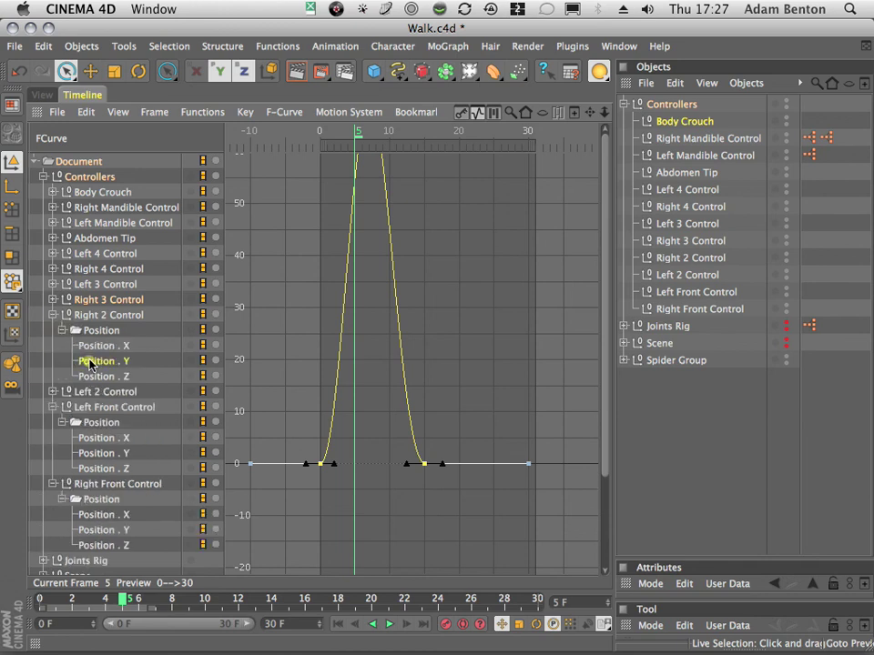
pyautogui.click(95, 361)
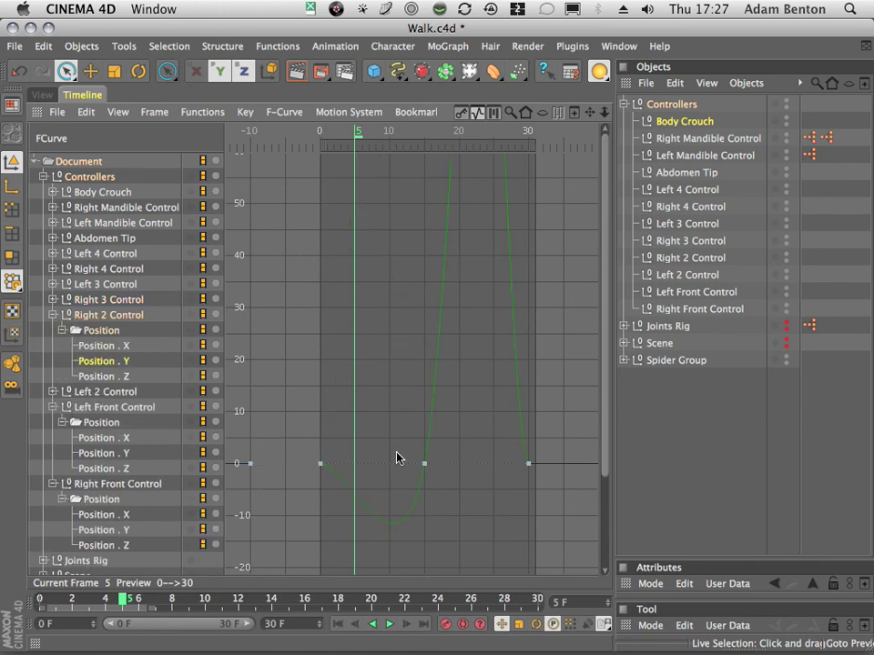
pyautogui.moveTo(390, 447); pyautogui.dragTo(433, 495)
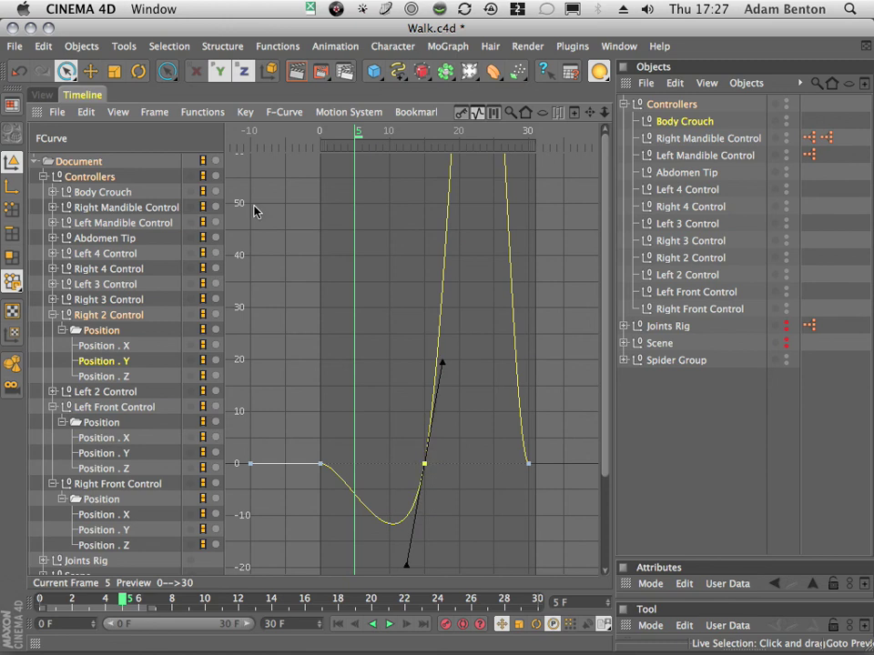
pyautogui.click(244, 111)
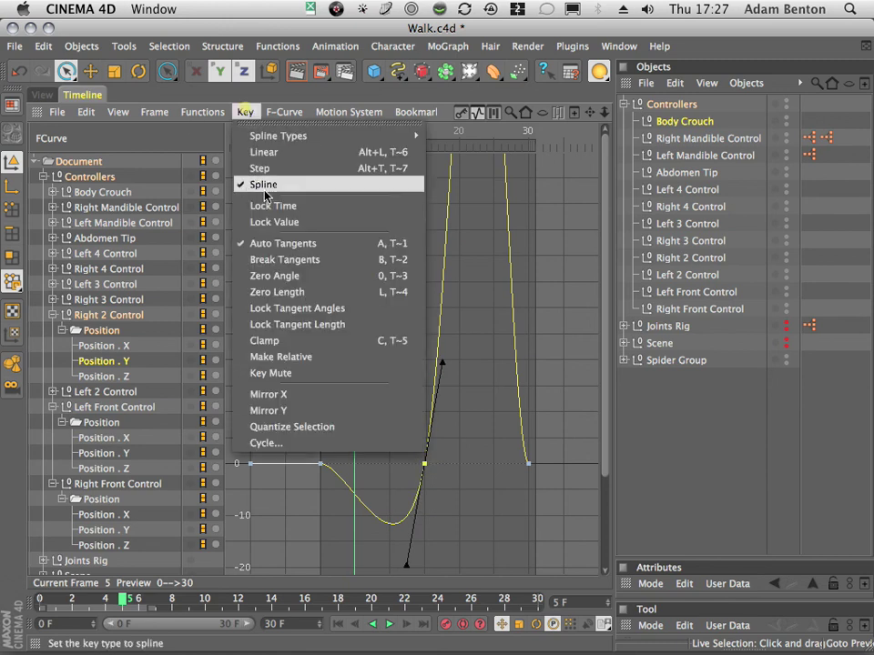
pyautogui.click(270, 275)
# Display the Left 2 Control's Position Y F-curve and apply Zero Angle to the tangents of its keys at frames 0 and 15.
pyautogui.click(53, 314)
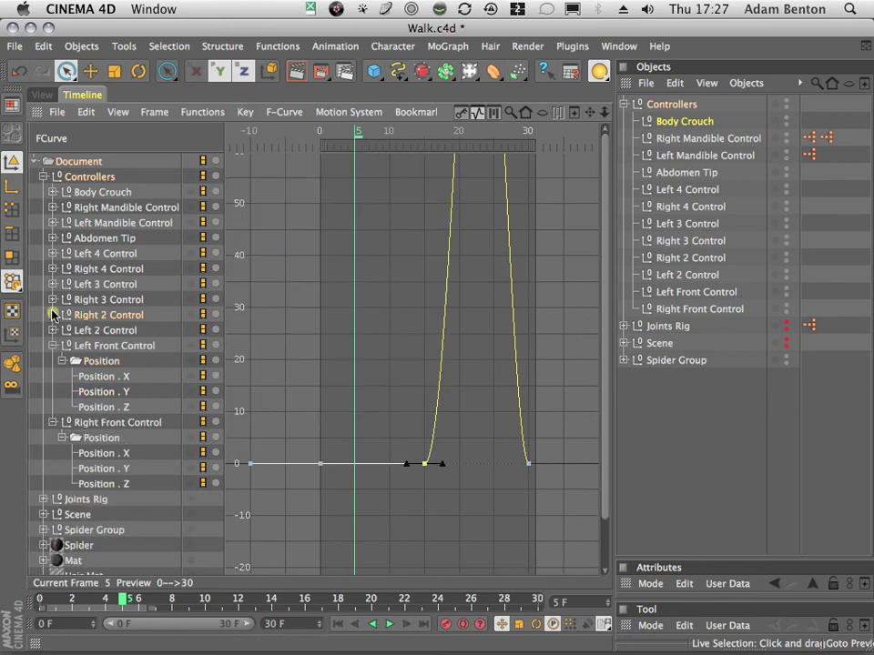
pyautogui.click(53, 329)
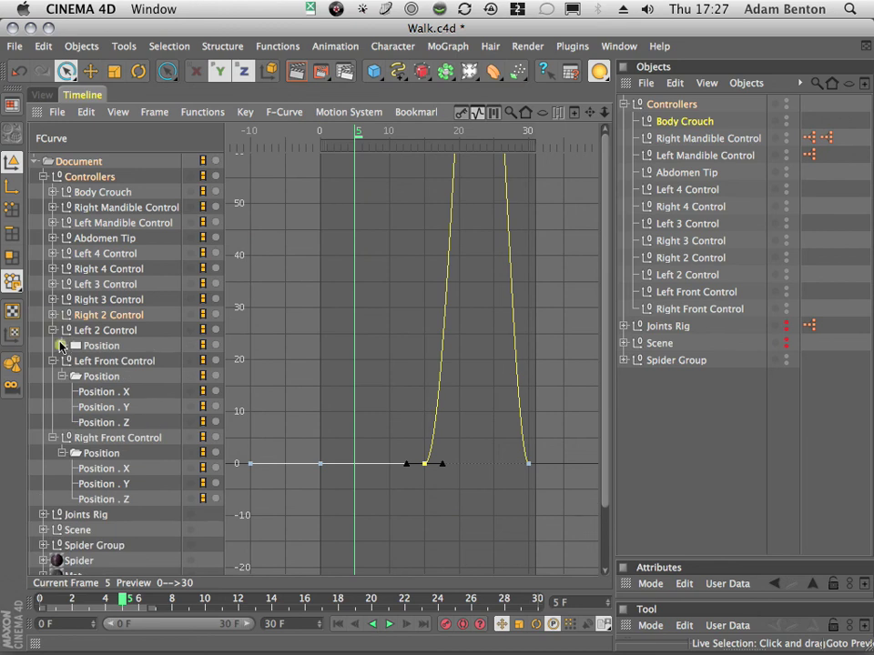
pyautogui.click(63, 346)
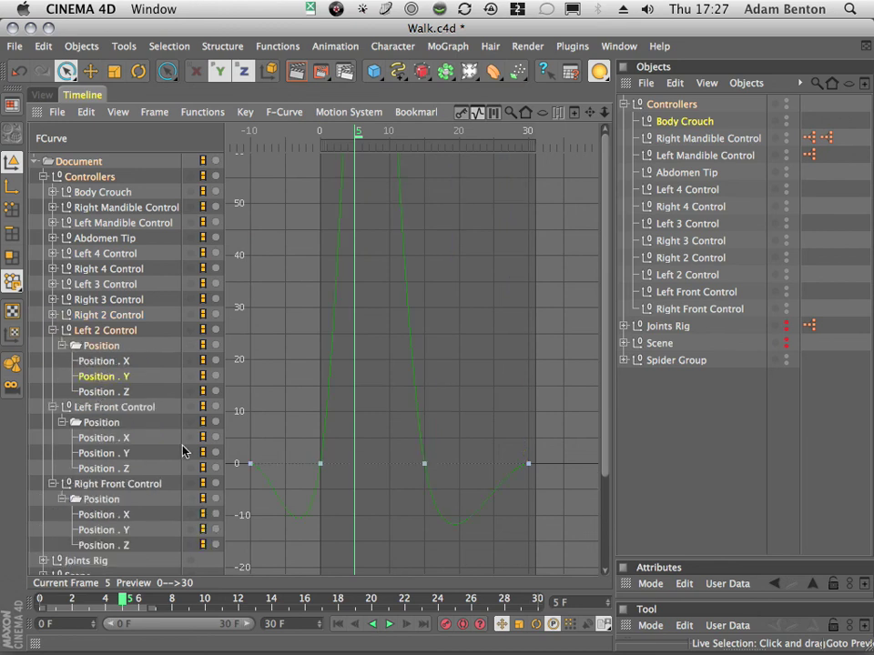
pyautogui.moveTo(303, 445); pyautogui.dragTo(442, 474)
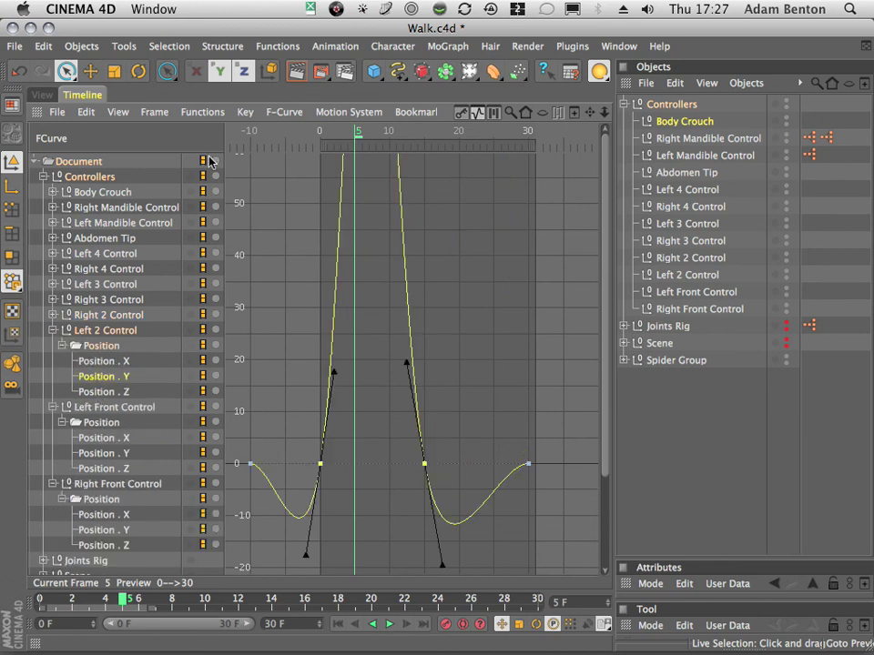
pyautogui.click(245, 112)
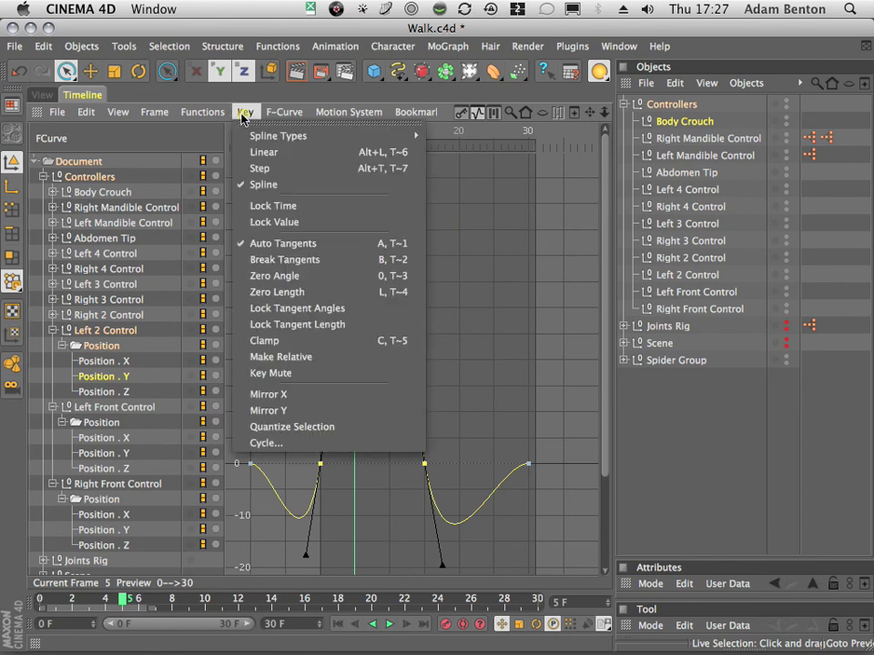
pyautogui.click(259, 275)
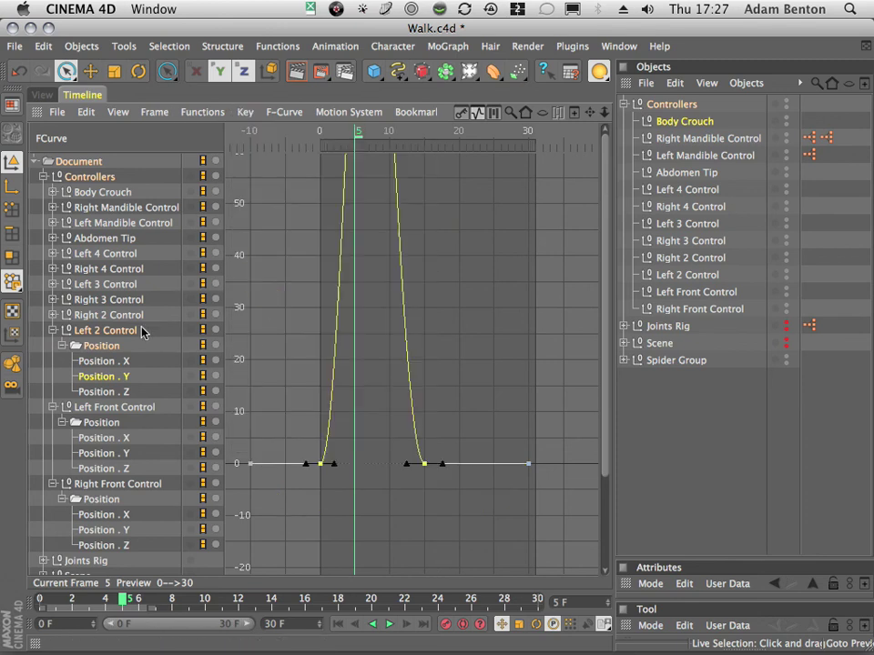
# Display the Left Front Control's Position Y F-curve and apply Zero Angle to the tangents of its key at frame 15.
pyautogui.click(52, 329)
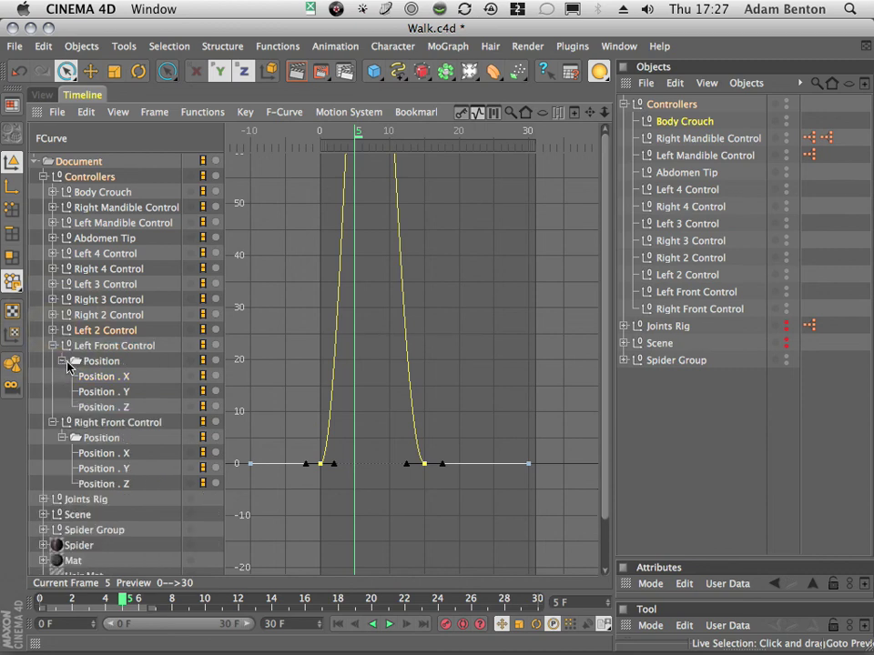
pyautogui.click(102, 396)
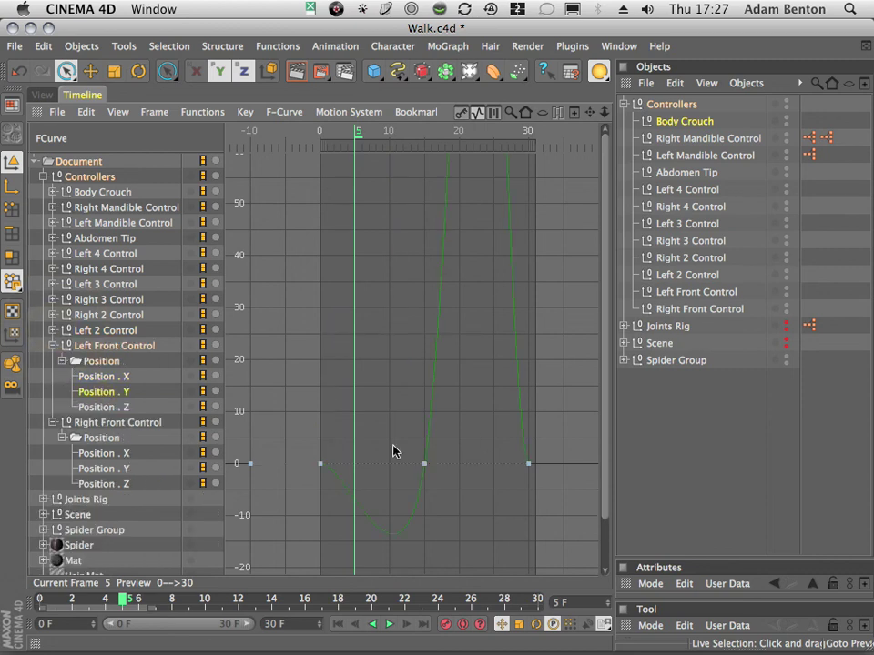
pyautogui.moveTo(406, 457); pyautogui.dragTo(453, 505)
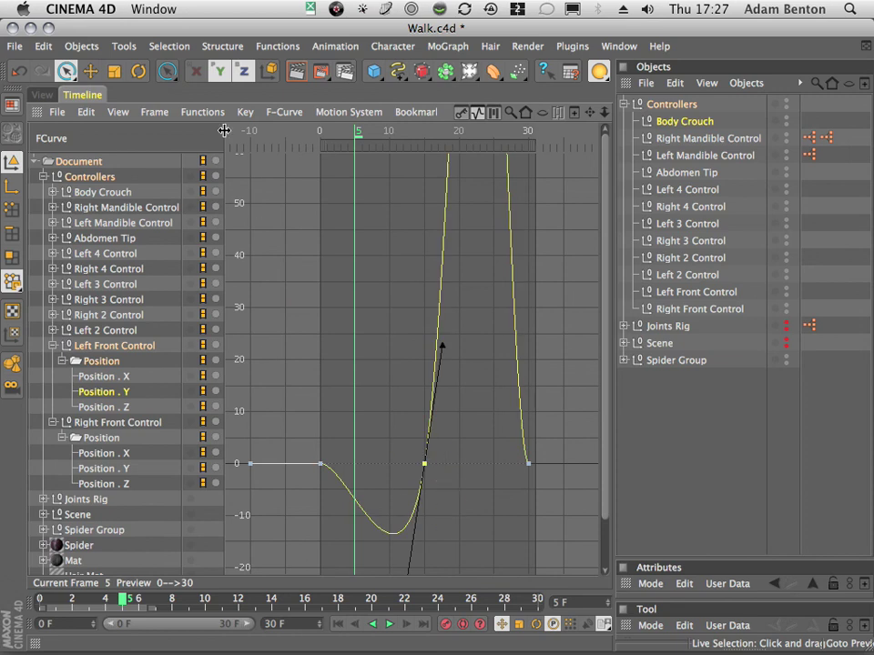
pyautogui.click(245, 111)
pyautogui.click(253, 333)
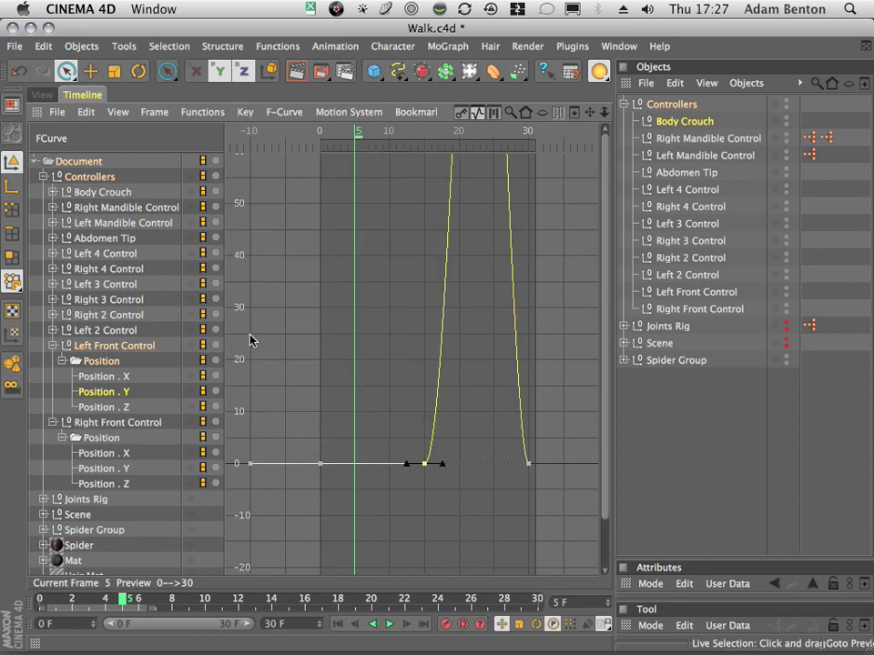
# Display the Right Front Control's Position Y F-curve and apply Zero Angle to the tangents of its keys at frames 0 and 15.
pyautogui.click(106, 468)
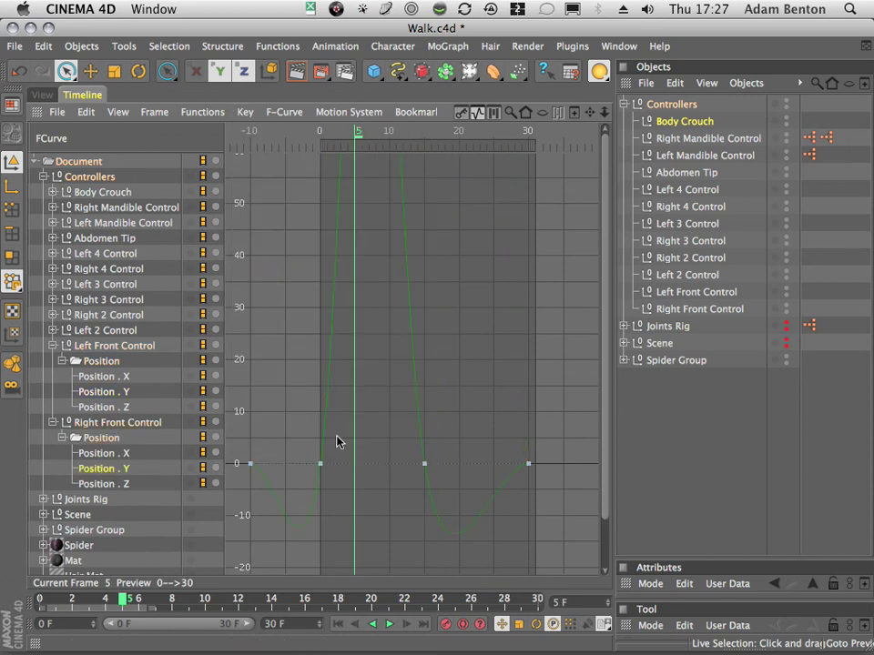
pyautogui.moveTo(271, 447); pyautogui.dragTo(455, 478)
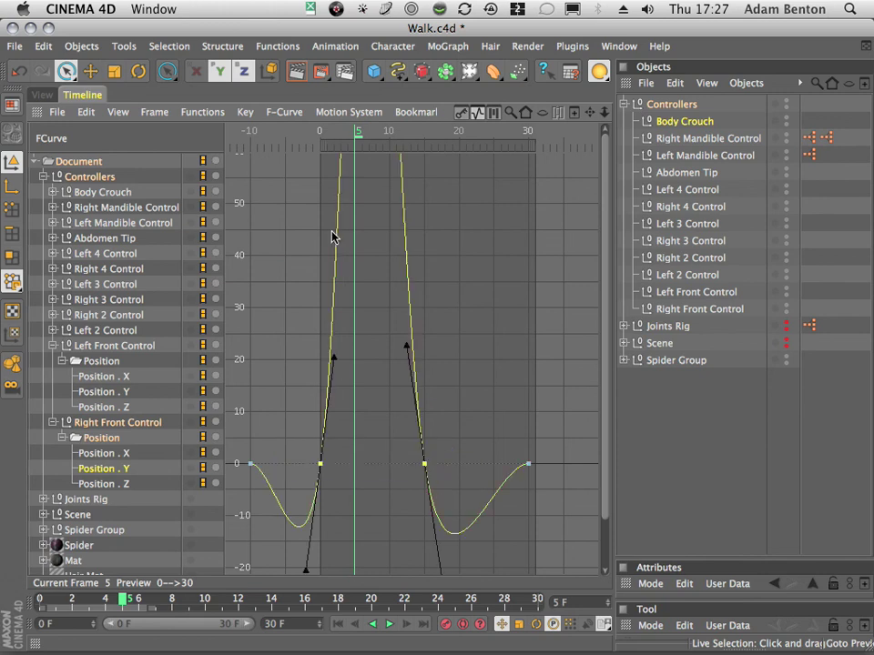
pyautogui.click(245, 111)
pyautogui.click(282, 275)
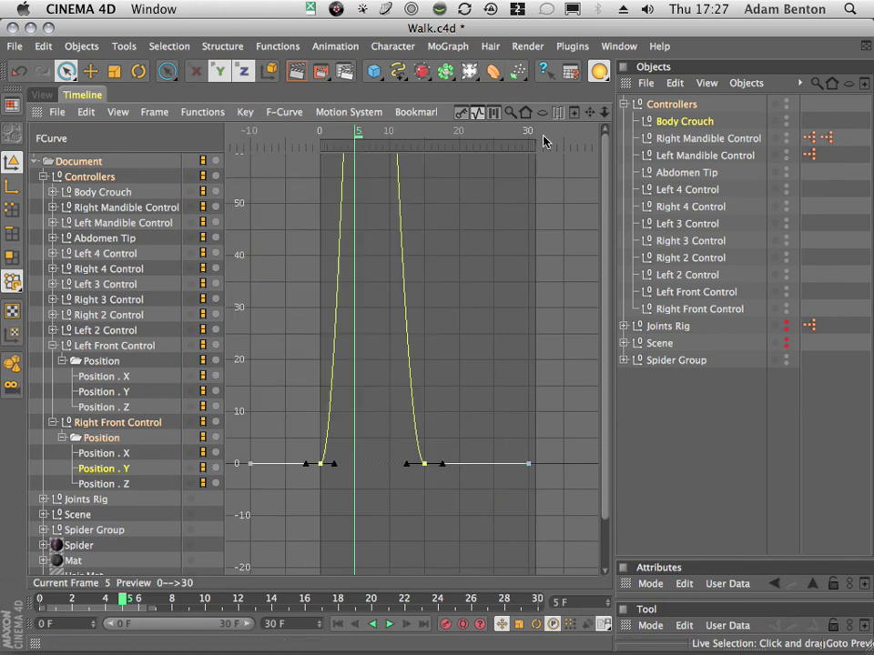
# Return the timeline to key mode and play the walk cycle from frame 0, reviewing it in the Right and Perspective views.
pyautogui.click(460, 112)
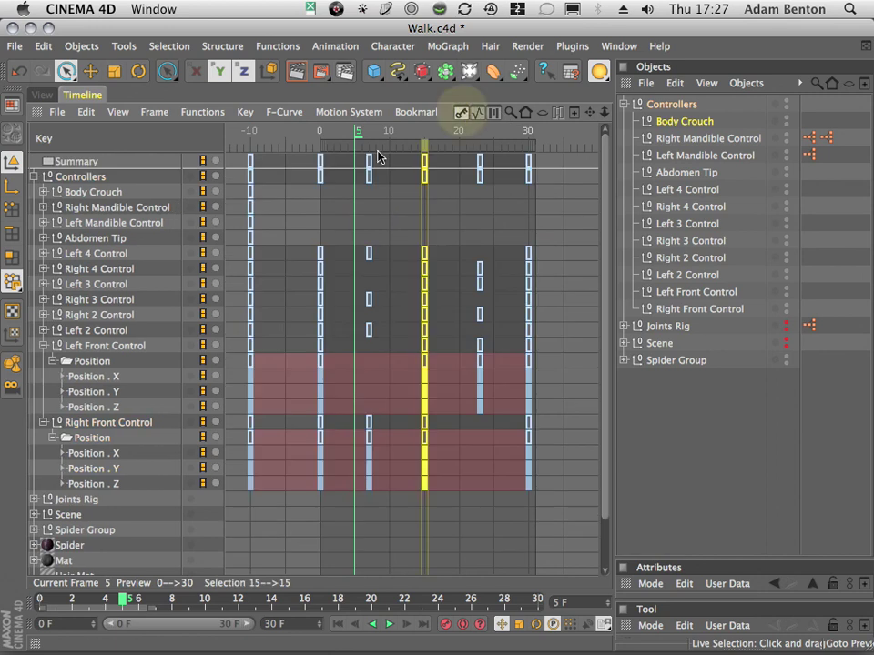
pyautogui.click(42, 94)
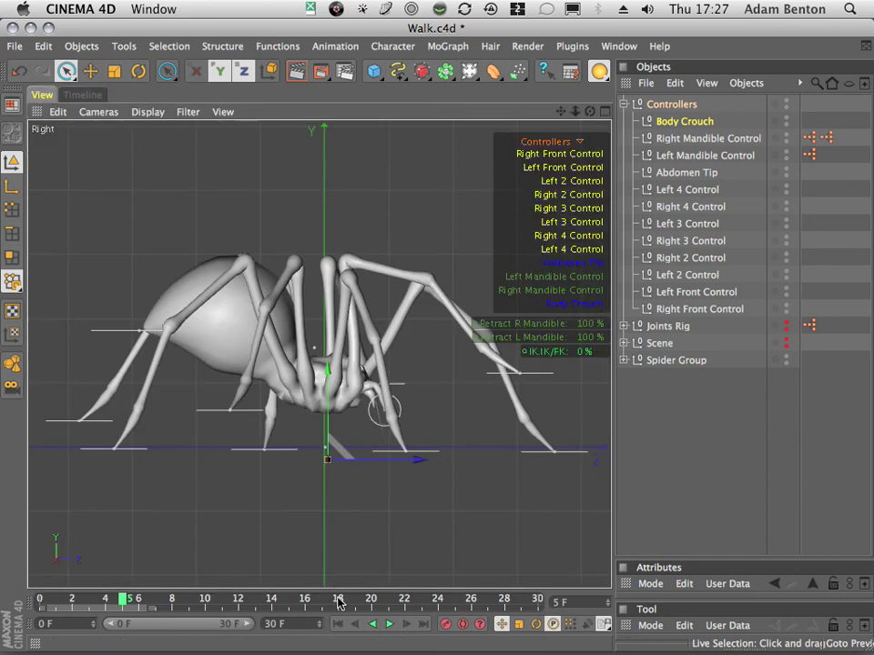
pyautogui.click(337, 627)
pyautogui.click(390, 626)
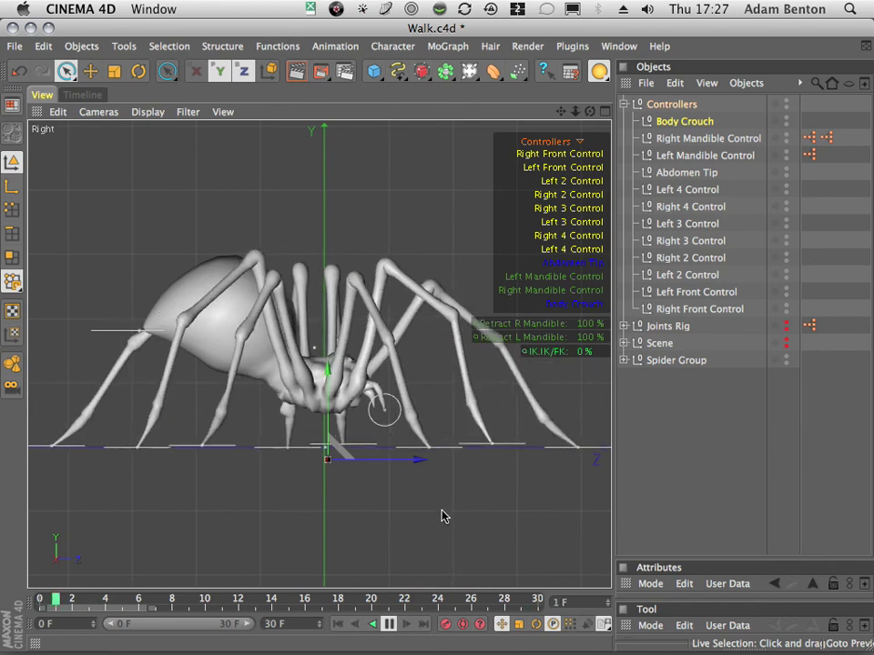
pyautogui.click(602, 110)
pyautogui.click(311, 110)
pyautogui.click(312, 111)
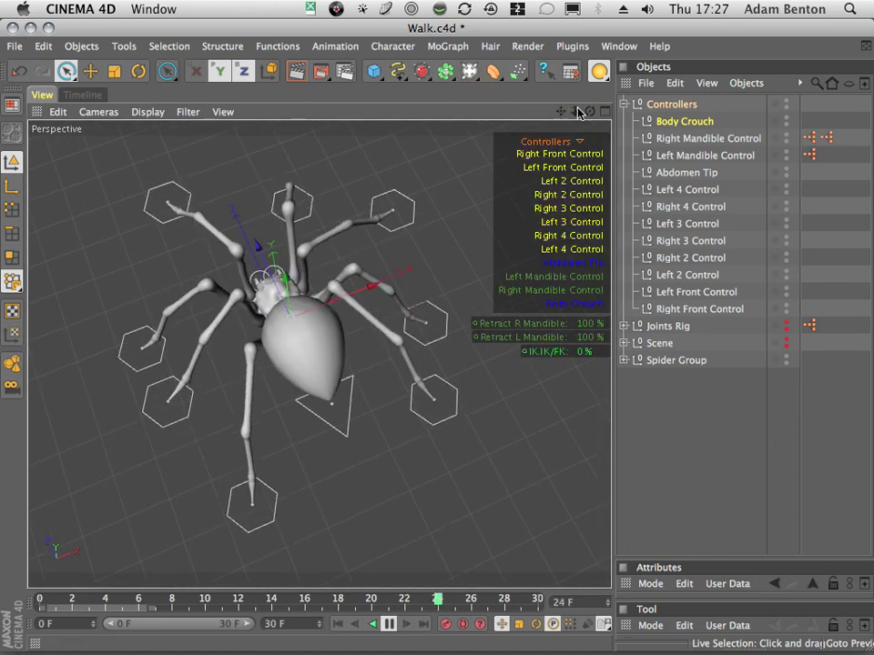
pyautogui.moveTo(590, 111); pyautogui.dragTo(138, 178)
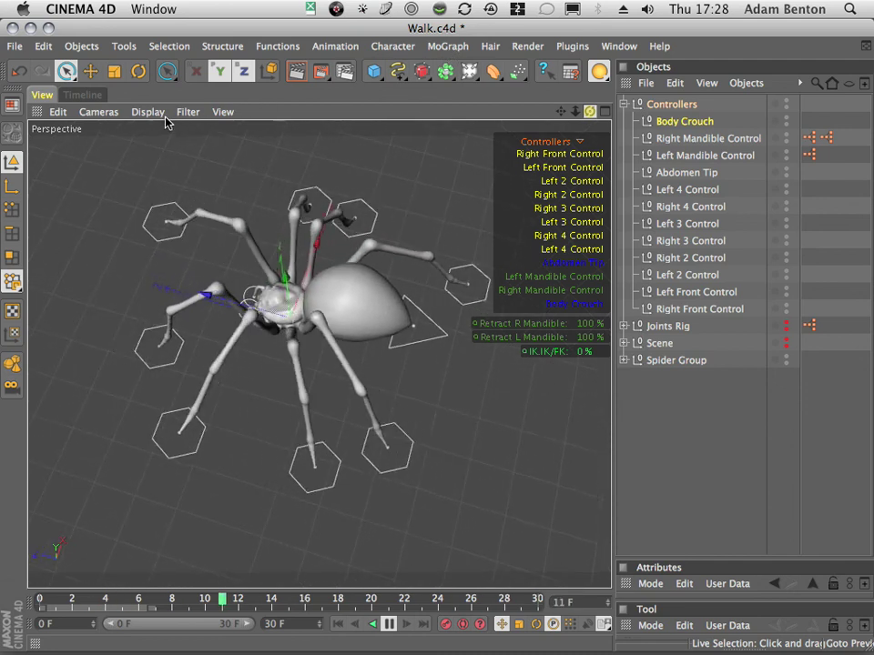
# Switch to Firefox, study the leg movement in the YouTube video "spider walking", then move the browser off the Cinema 4D window.
pyautogui.press('super+Tab')
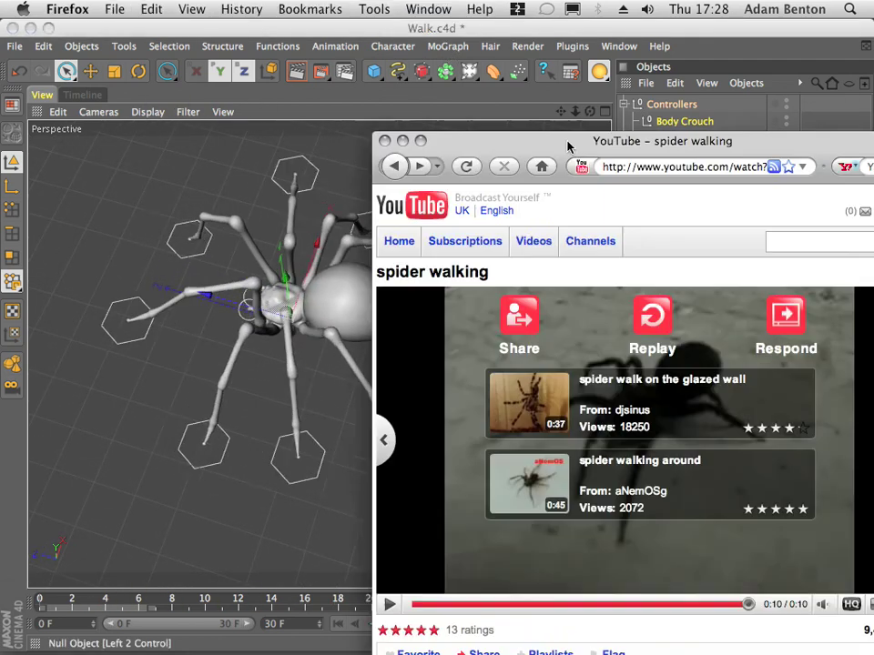
pyautogui.moveTo(569, 142); pyautogui.dragTo(342, 91)
pyautogui.click(203, 558)
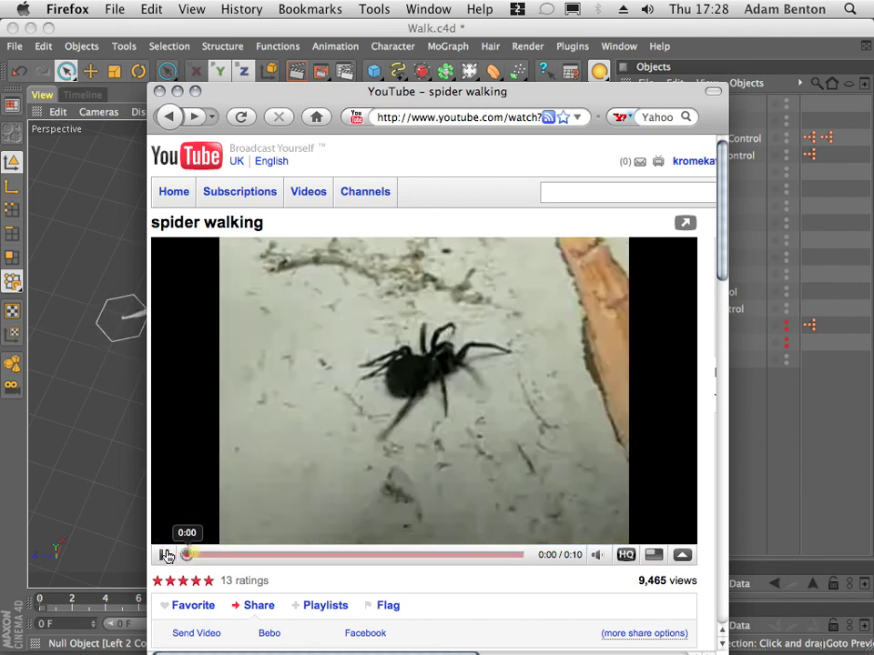
pyautogui.moveTo(168, 552); pyautogui.dragTo(191, 562)
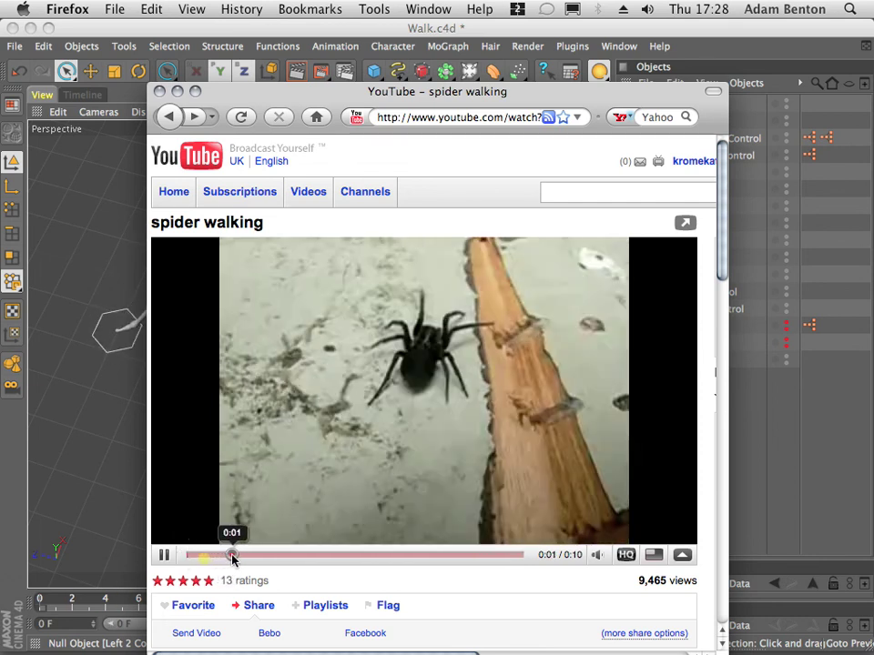
pyautogui.moveTo(245, 556); pyautogui.dragTo(263, 556)
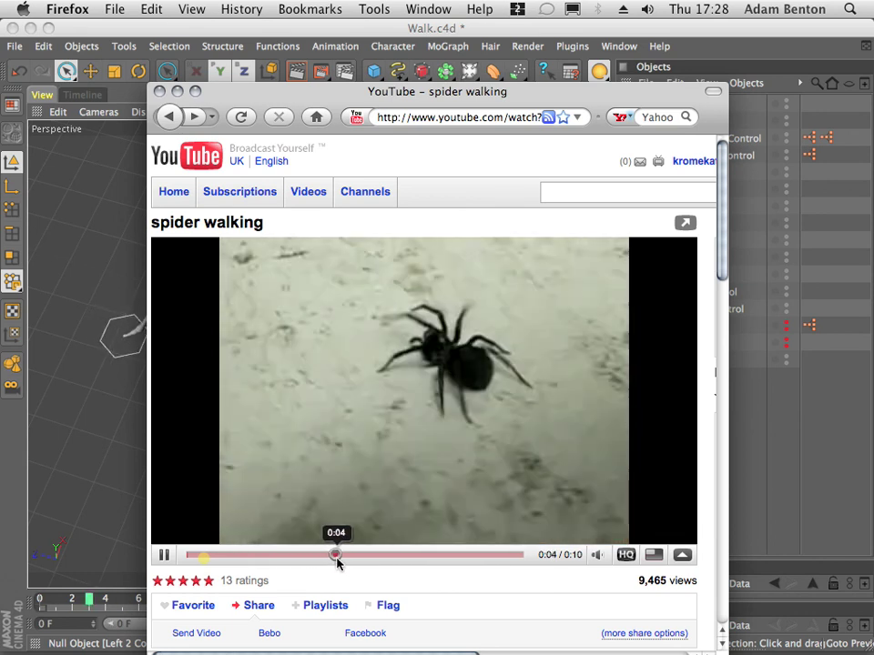
pyautogui.moveTo(348, 562); pyautogui.dragTo(201, 573)
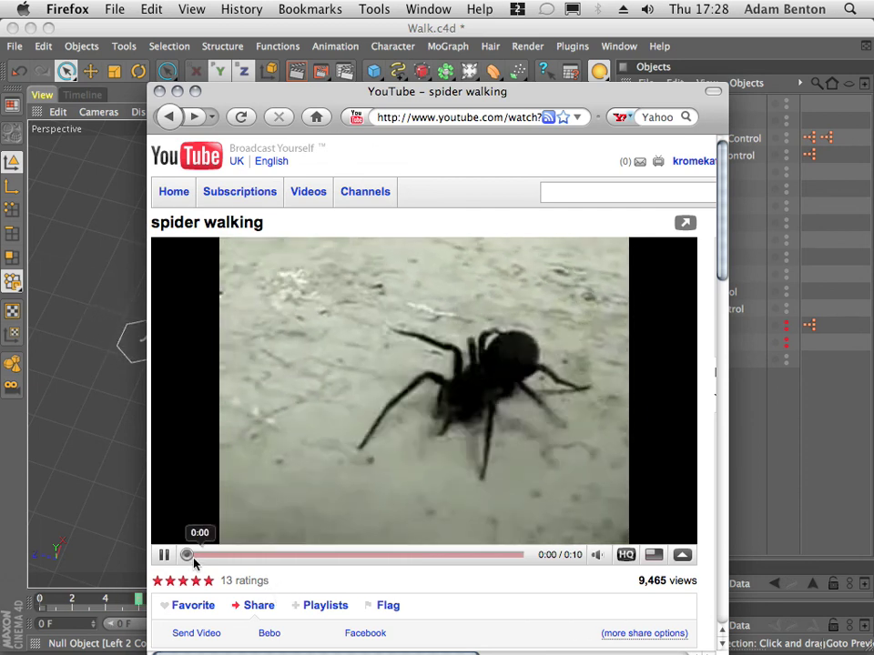
pyautogui.click(167, 555)
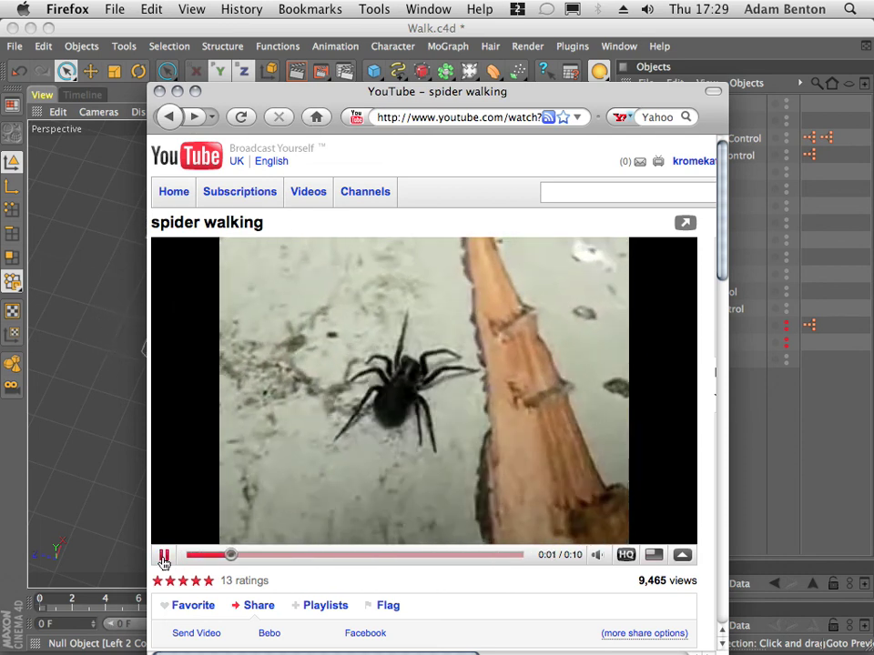
pyautogui.click(235, 397)
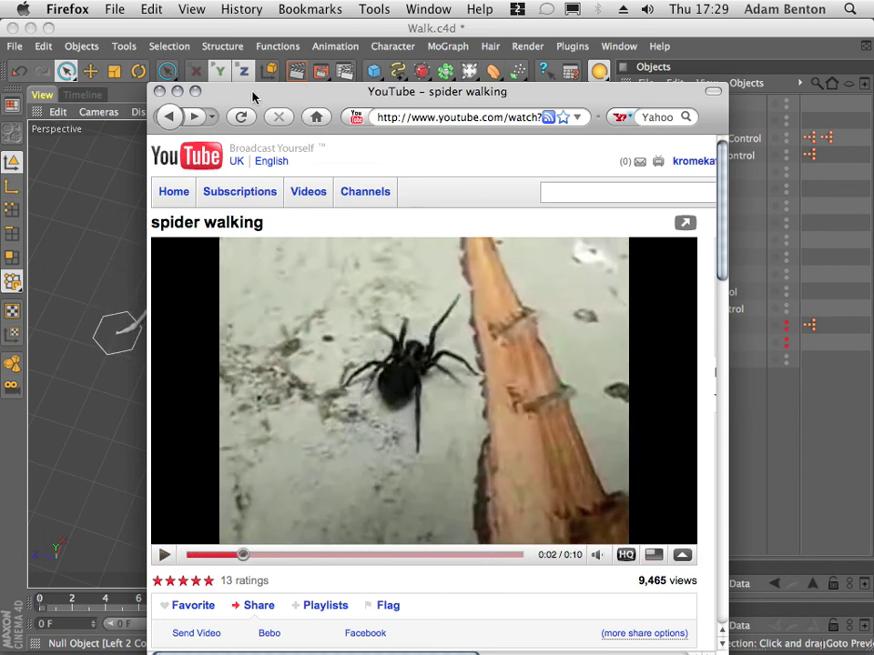
pyautogui.moveTo(256, 93); pyautogui.dragTo(873, 107)
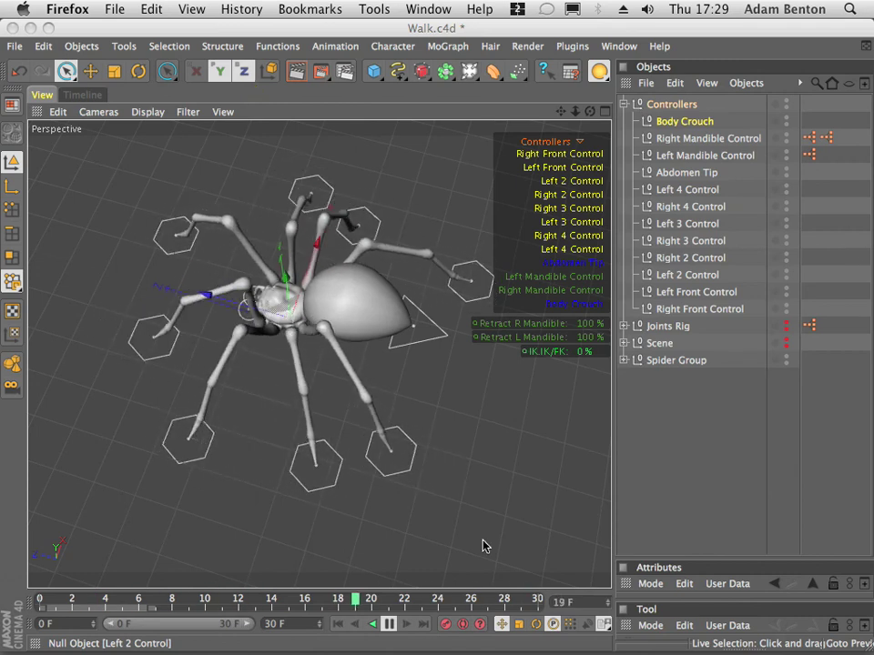
# Stop the playback, select the Right Front Control and go to frame 15.
pyautogui.click(389, 625)
pyautogui.click(337, 625)
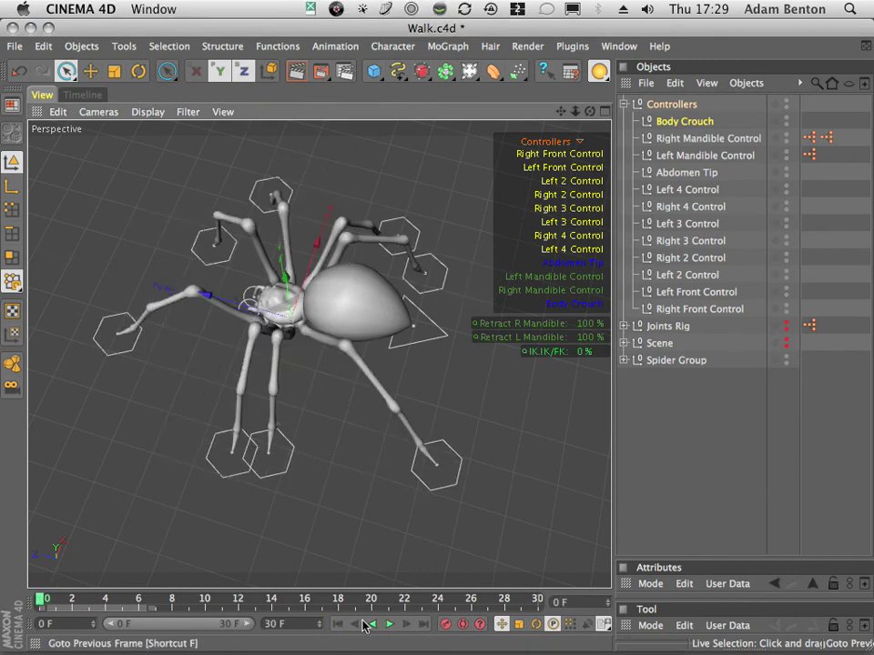
pyautogui.moveTo(119, 600); pyautogui.dragTo(41, 627)
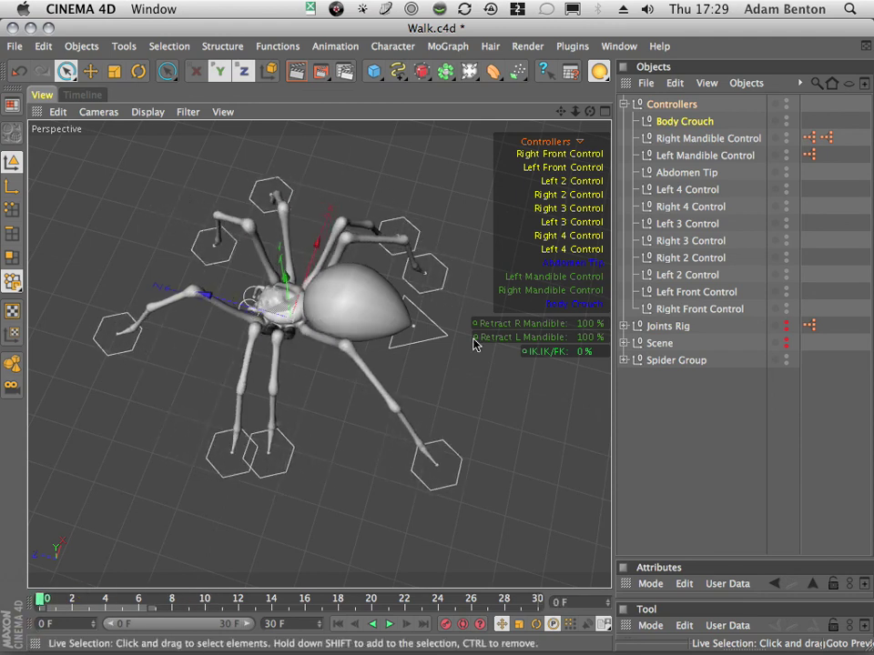
pyautogui.click(558, 153)
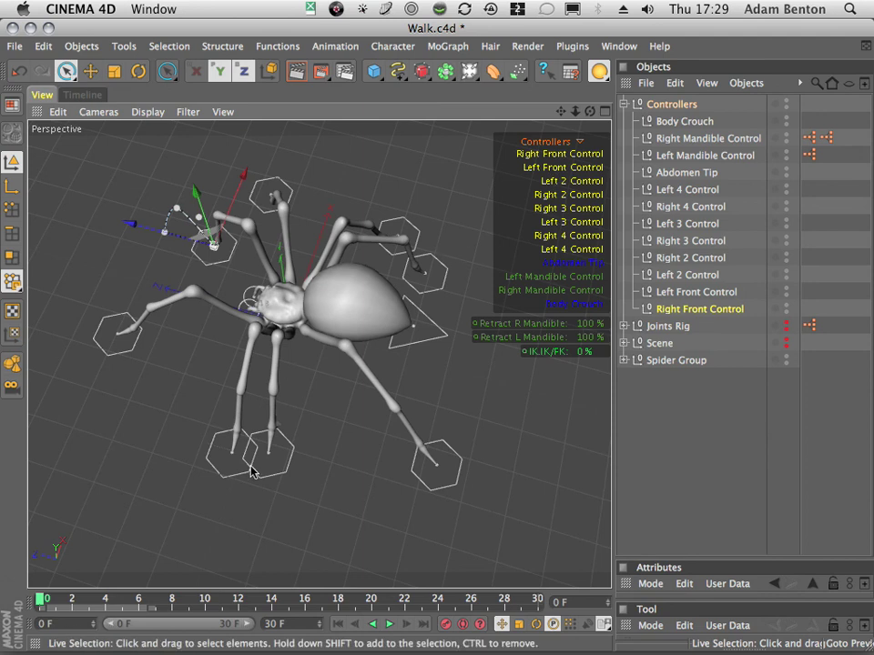
pyautogui.moveTo(42, 599); pyautogui.dragTo(287, 619)
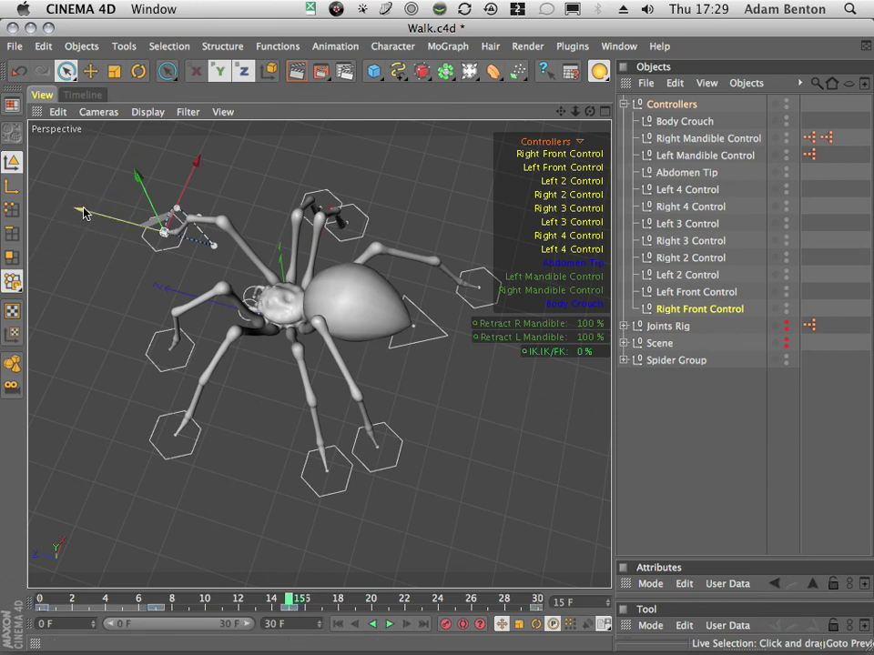
pyautogui.moveTo(82, 215); pyautogui.dragTo(76, 213)
pyautogui.moveTo(63, 213); pyautogui.dragTo(73, 215)
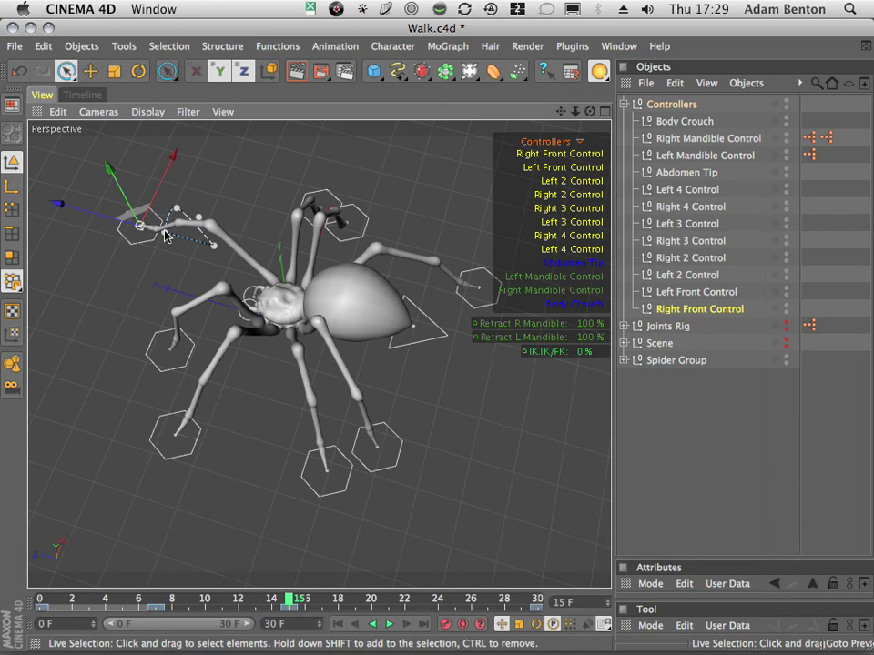
pyautogui.click(20, 73)
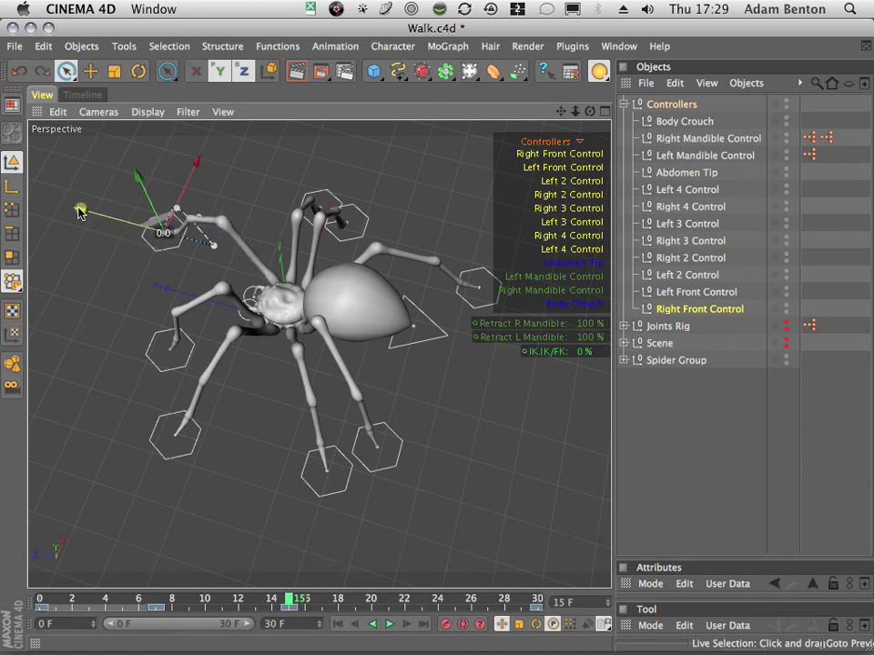
pyautogui.keyDown('shift'); pyautogui.moveTo(71, 212); pyautogui.dragTo(64, 211); pyautogui.keyUp('shift')
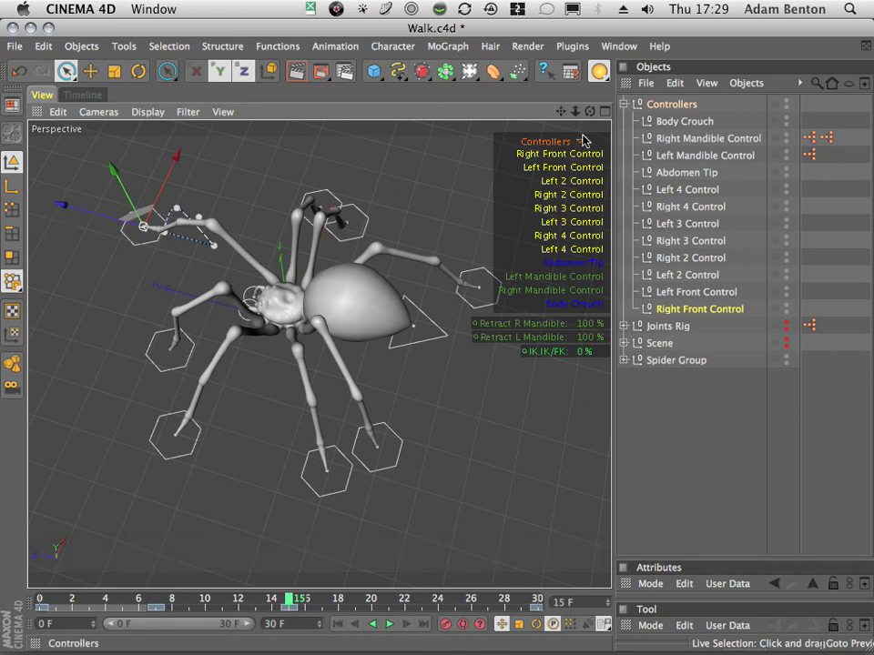
pyautogui.moveTo(590, 111); pyautogui.dragTo(380, 190)
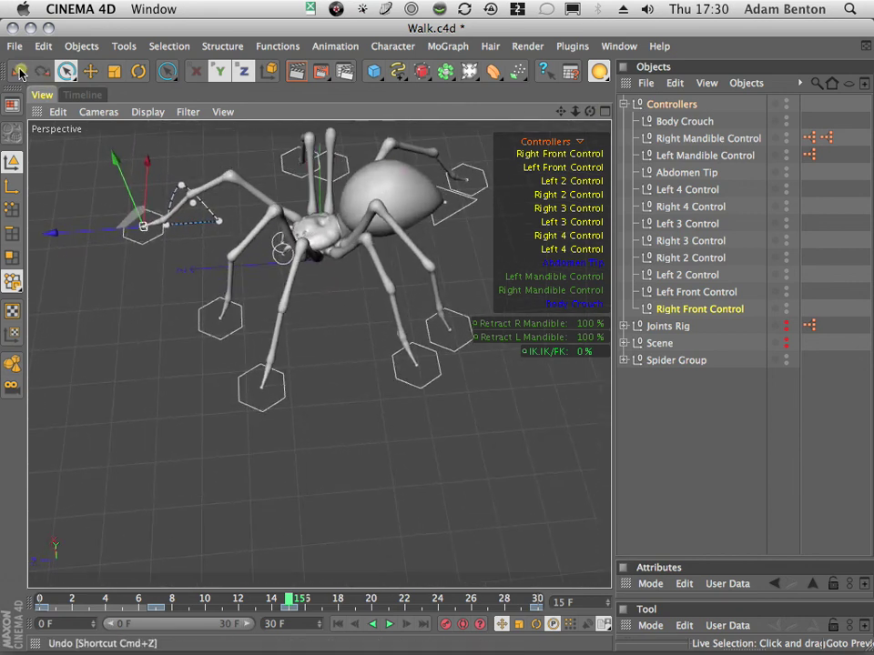
pyautogui.click(19, 71)
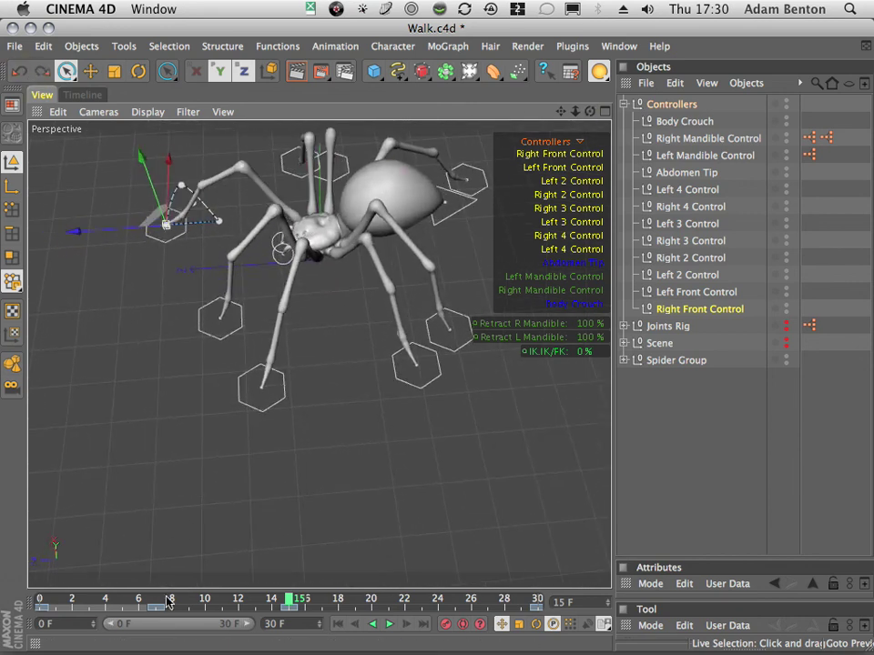
# At frame 15, move the Right Front Control about 70 units forward along Z and record its new position.
pyautogui.moveTo(122, 596); pyautogui.dragTo(288, 641)
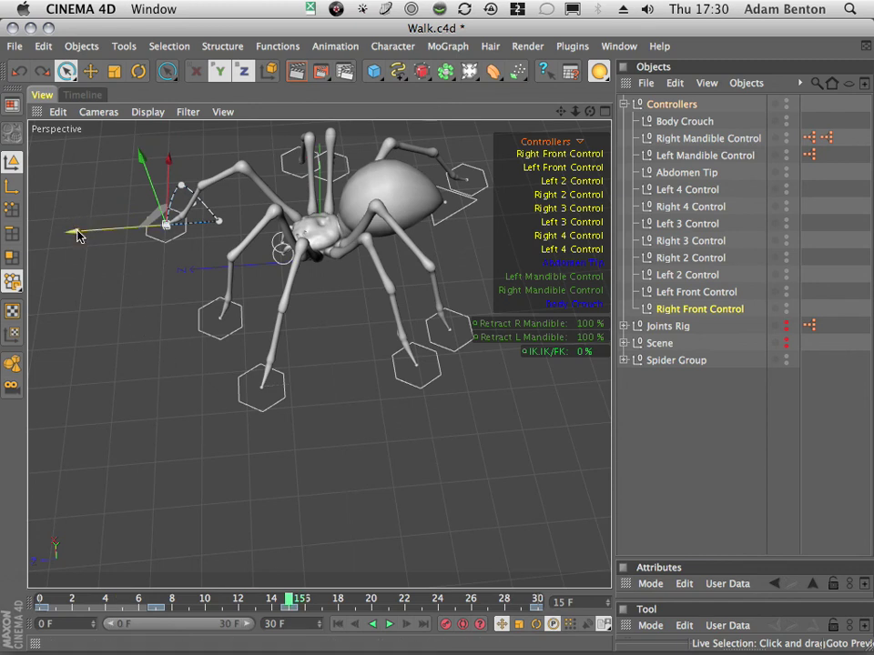
pyautogui.moveTo(77, 232); pyautogui.dragTo(56, 235)
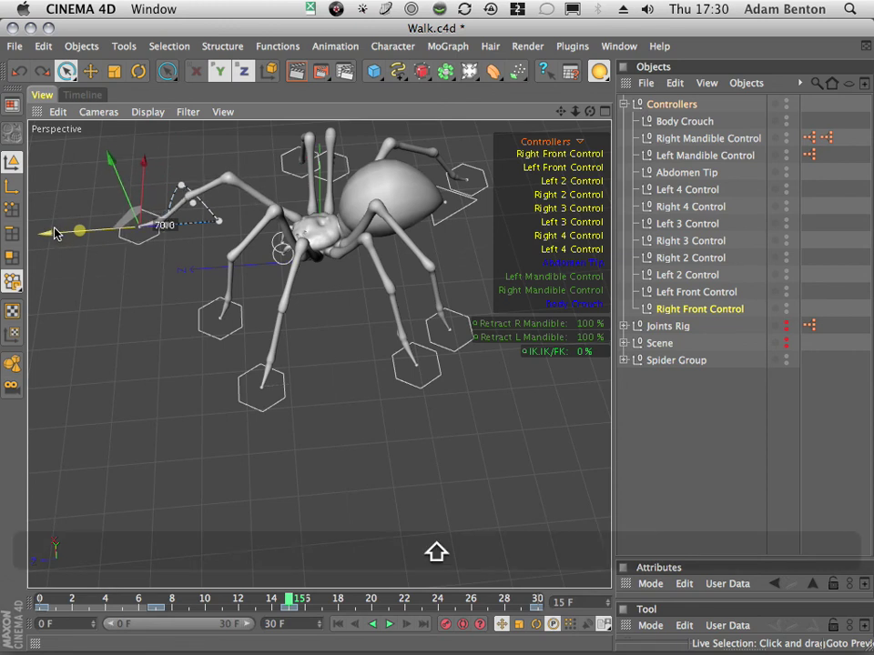
pyautogui.keyDown('shift'); pyautogui.moveTo(53, 234); pyautogui.dragTo(53, 230); pyautogui.keyUp('shift')
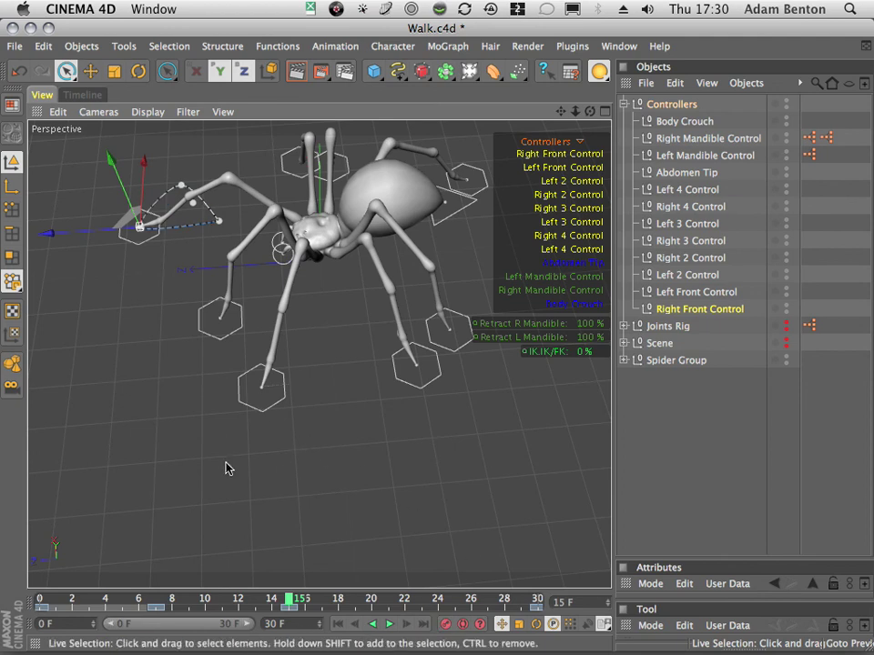
# At frame 30, move the Left Front Control forward along Z, record its position and play the cycle from the start.
pyautogui.moveTo(97, 598)
pyautogui.mouseDown()
pyautogui.moveTo(499, 612)
pyautogui.moveTo(204, 608)
pyautogui.moveTo(87, 592)
pyautogui.moveTo(168, 596)
pyautogui.moveTo(19, 604)
pyautogui.moveTo(277, 624)
pyautogui.moveTo(539, 619)
pyautogui.moveTo(284, 619)
pyautogui.moveTo(541, 603)
pyautogui.mouseUp()
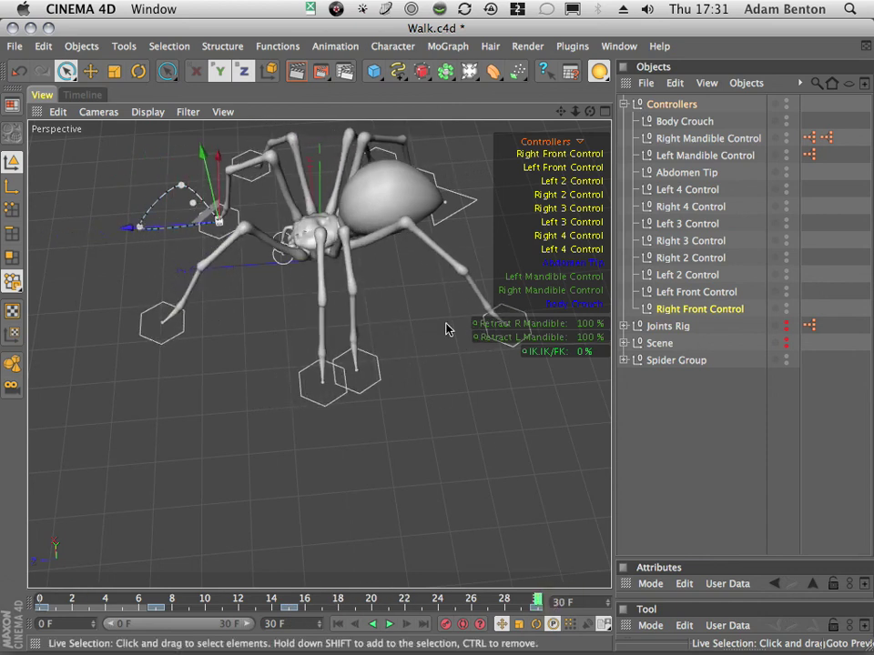
pyautogui.click(555, 168)
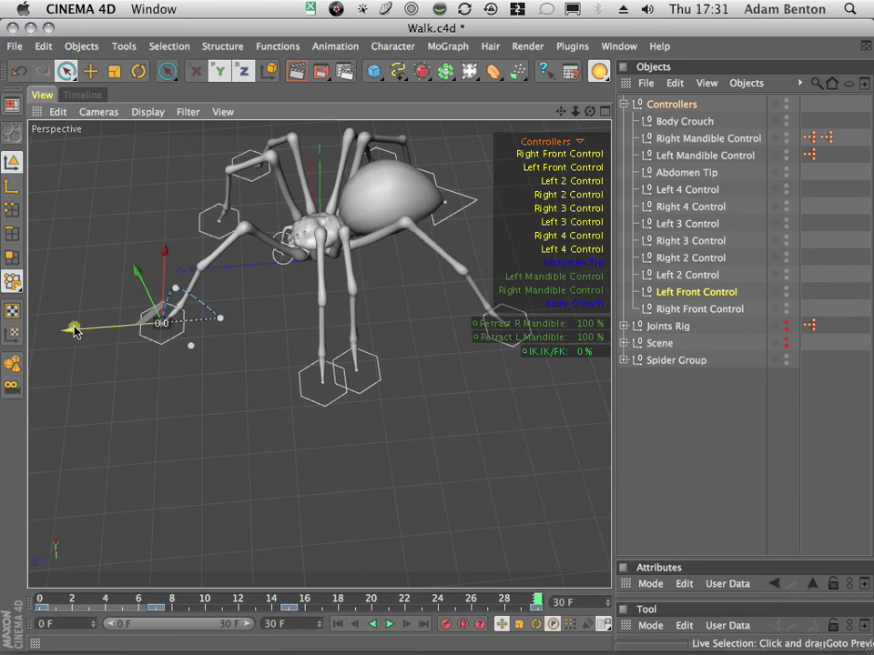
pyautogui.moveTo(75, 331); pyautogui.dragTo(38, 345)
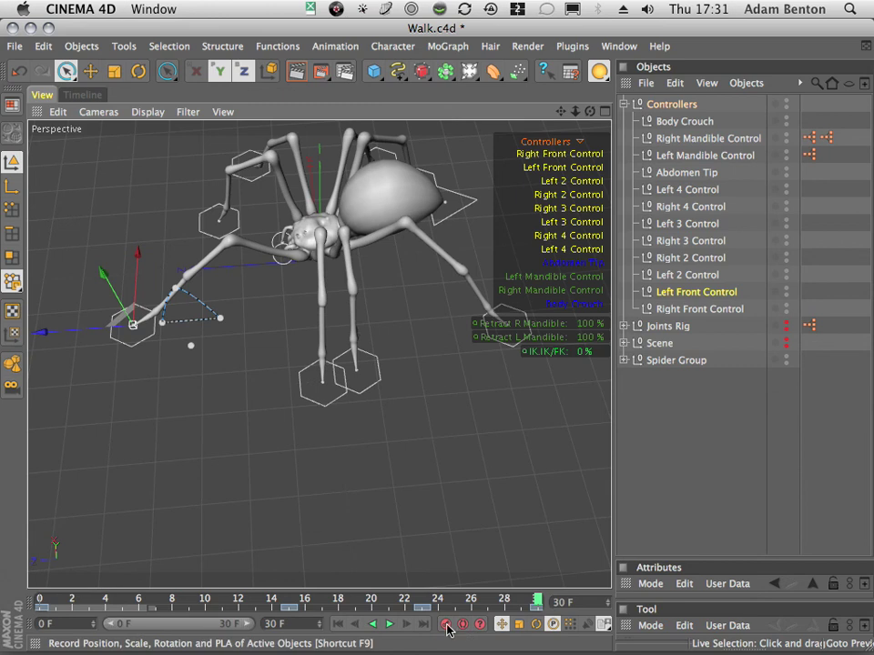
pyautogui.click(337, 625)
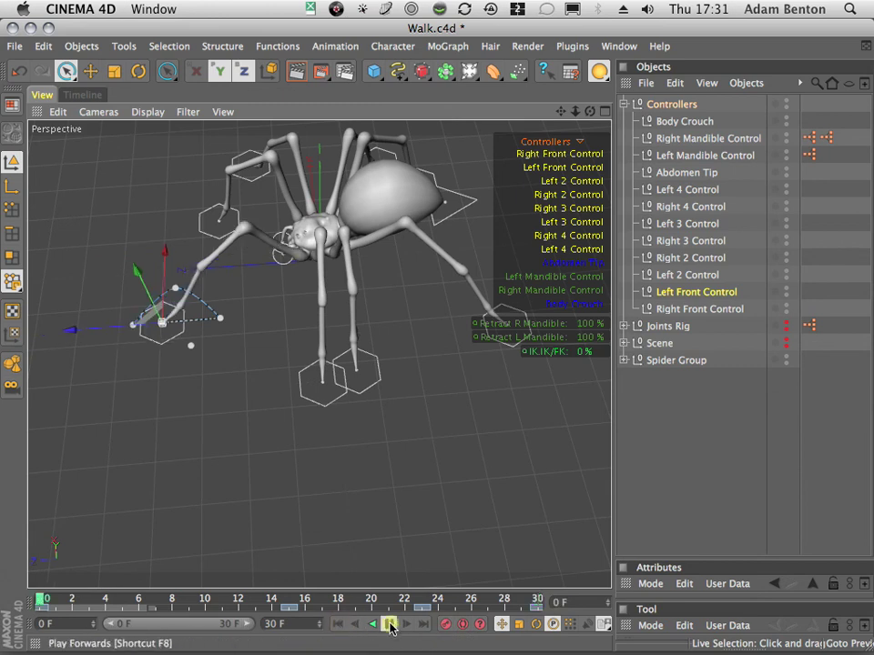
pyautogui.click(389, 624)
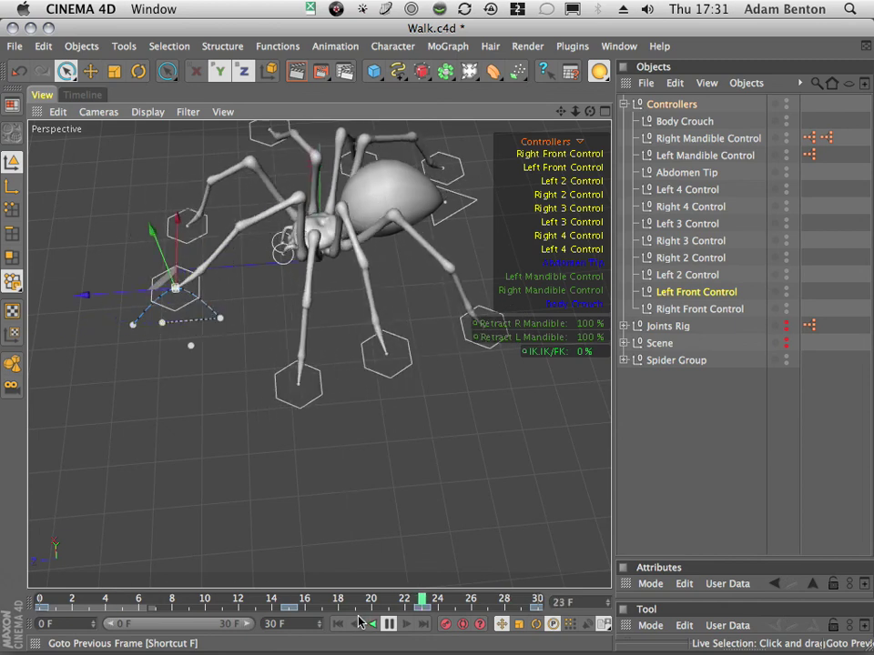
pyautogui.click(389, 625)
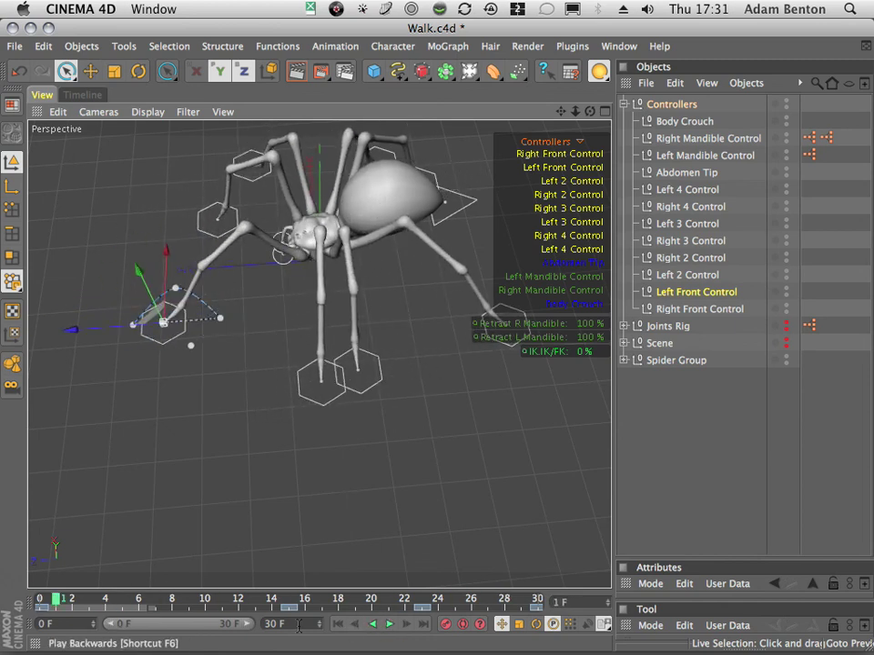
# At frame 0, move the Left Front Control forward along Z to match its frame 30 position, record it and play the cycle.
pyautogui.moveTo(115, 603)
pyautogui.mouseDown()
pyautogui.moveTo(412, 598)
pyautogui.moveTo(534, 579)
pyautogui.moveTo(581, 590)
pyautogui.moveTo(3, 608)
pyautogui.mouseUp()
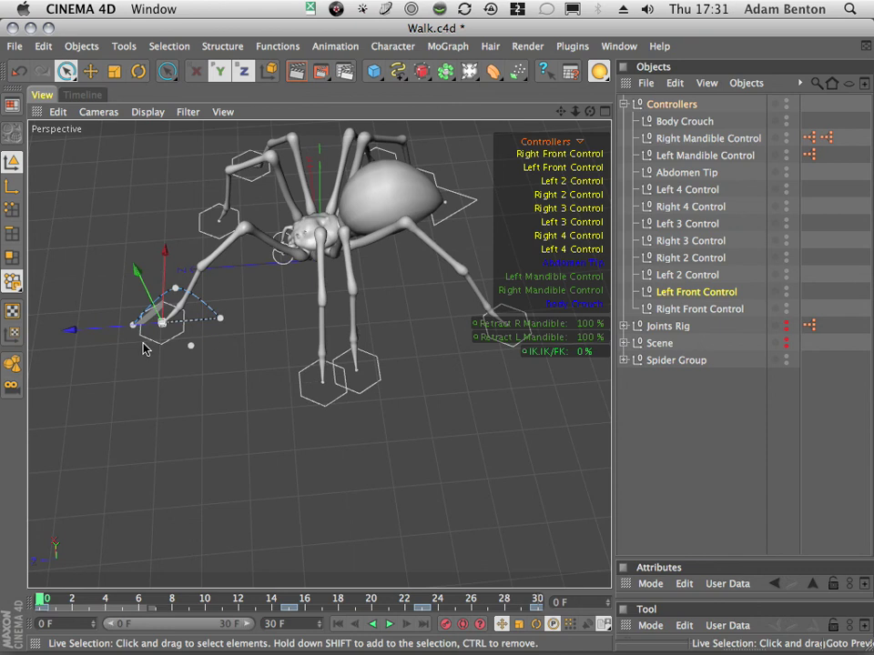
pyautogui.moveTo(72, 330); pyautogui.dragTo(51, 334)
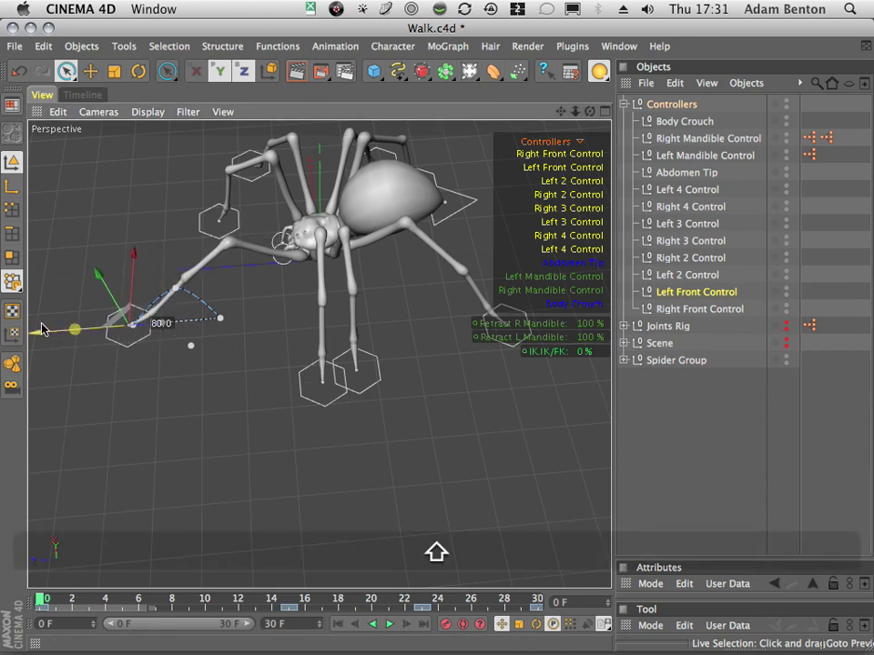
pyautogui.keyDown('shift'); pyautogui.moveTo(40, 329); pyautogui.dragTo(42, 330); pyautogui.keyUp('shift')
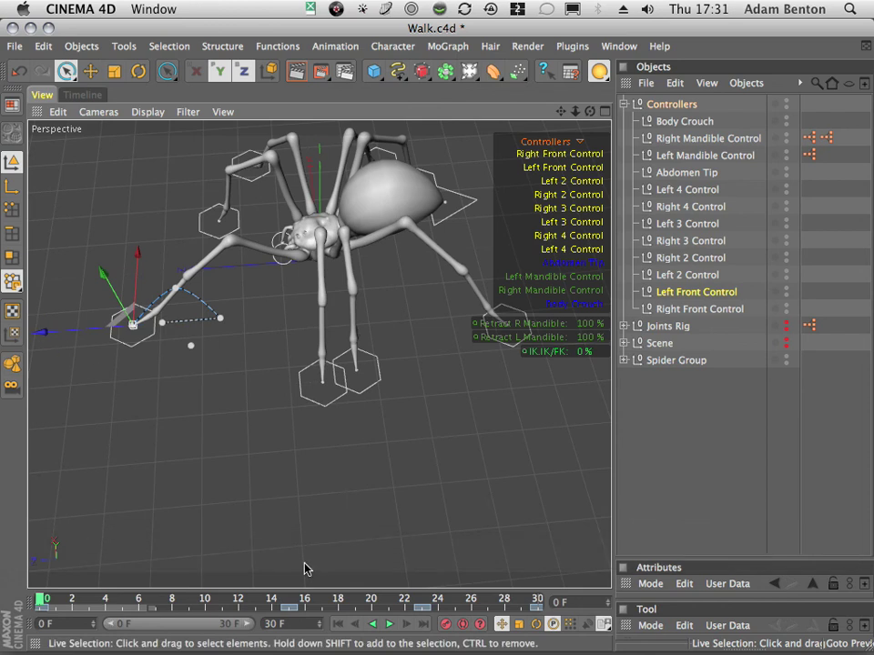
pyautogui.click(389, 625)
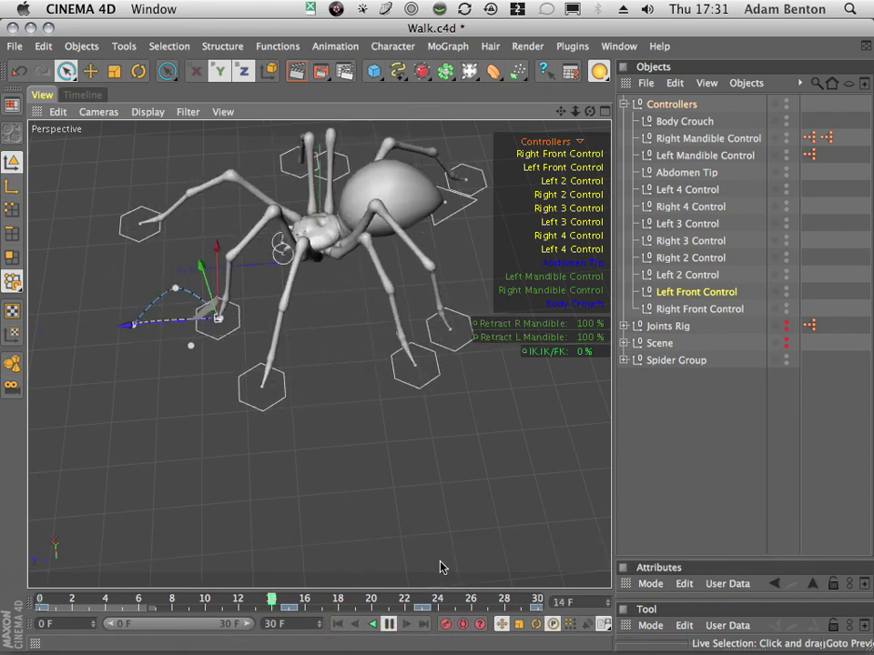
# Examine the playing walk cycle from different angles in the Perspective view, stop playback and return to frame 0.
pyautogui.keyDown('alt'); pyautogui.moveTo(523, 314); pyautogui.dragTo(705, 259); pyautogui.keyUp('alt')
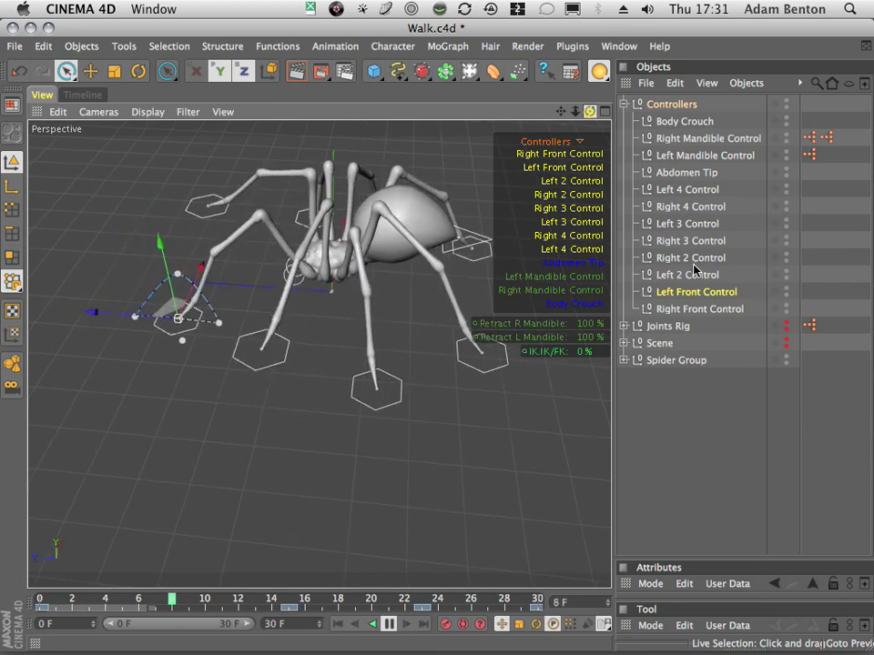
pyautogui.keyDown('alt'); pyautogui.moveTo(405, 287); pyautogui.dragTo(453, 194); pyautogui.keyUp('alt')
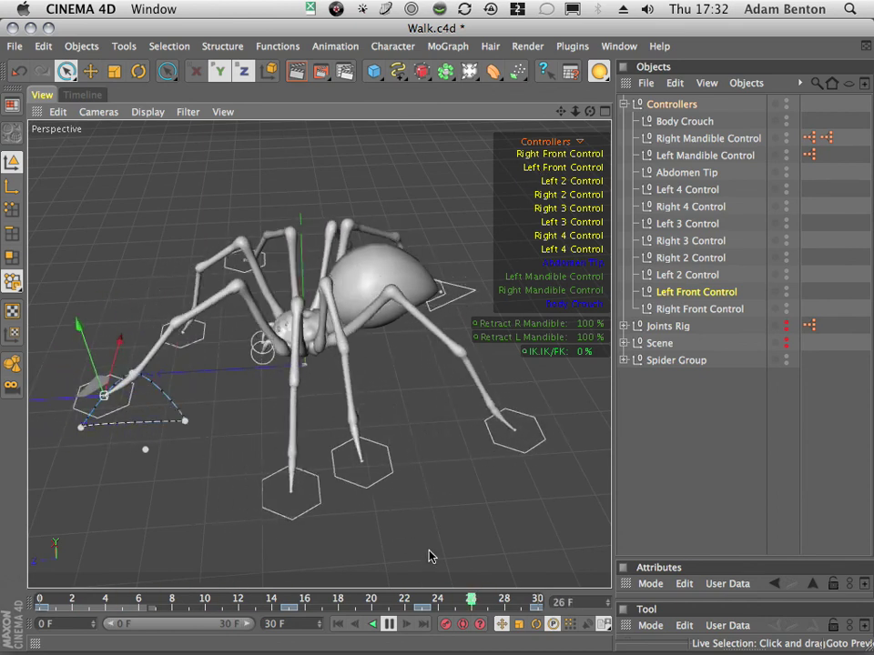
pyautogui.click(340, 626)
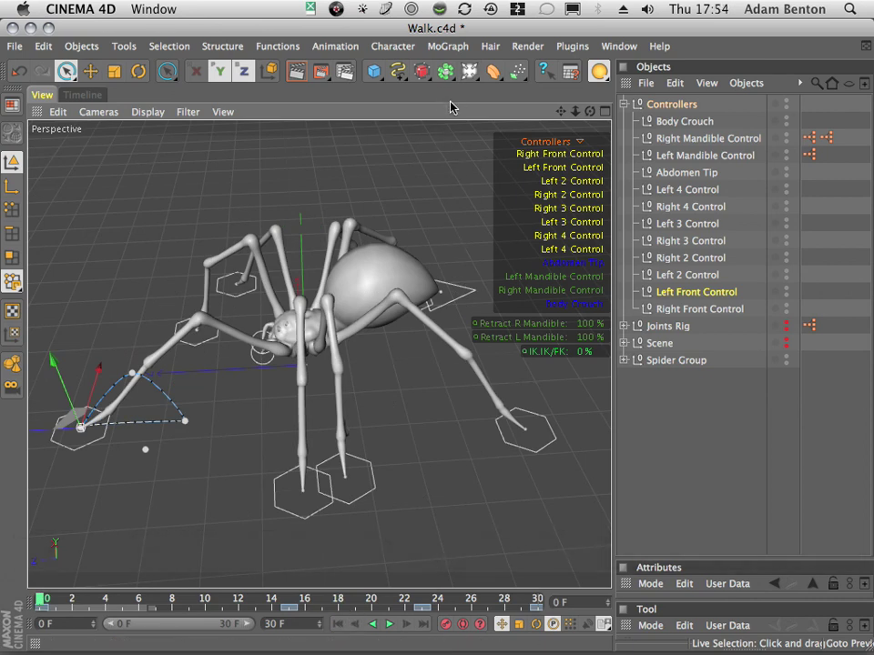
# At frame 0 in the maximized Top view, move the Left 4 Control backward along Z and record its new position.
pyautogui.click(606, 112)
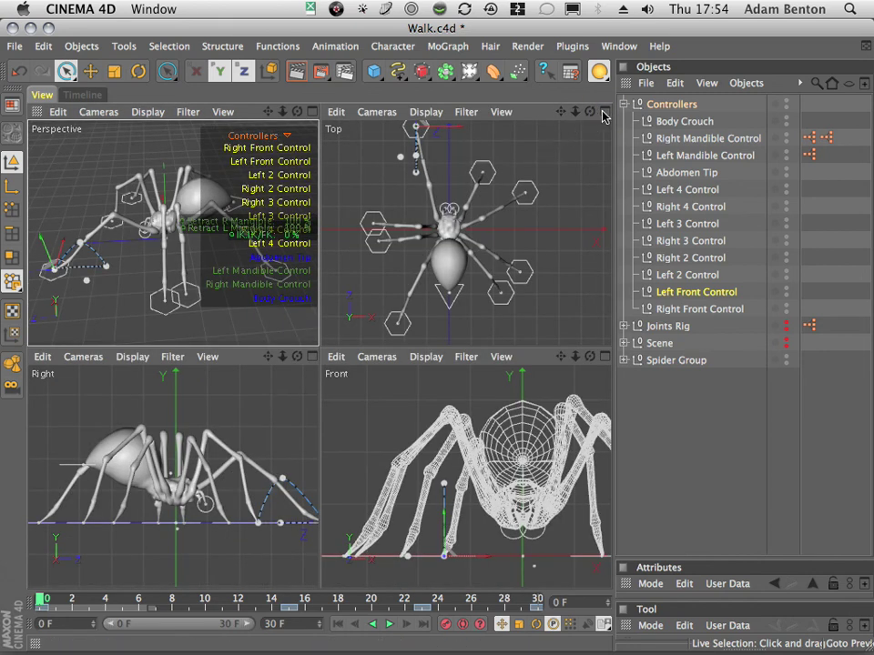
pyautogui.click(605, 111)
pyautogui.moveTo(574, 111)
pyautogui.mouseDown()
pyautogui.moveTo(531, 96)
pyautogui.moveTo(565, 103)
pyautogui.mouseUp()
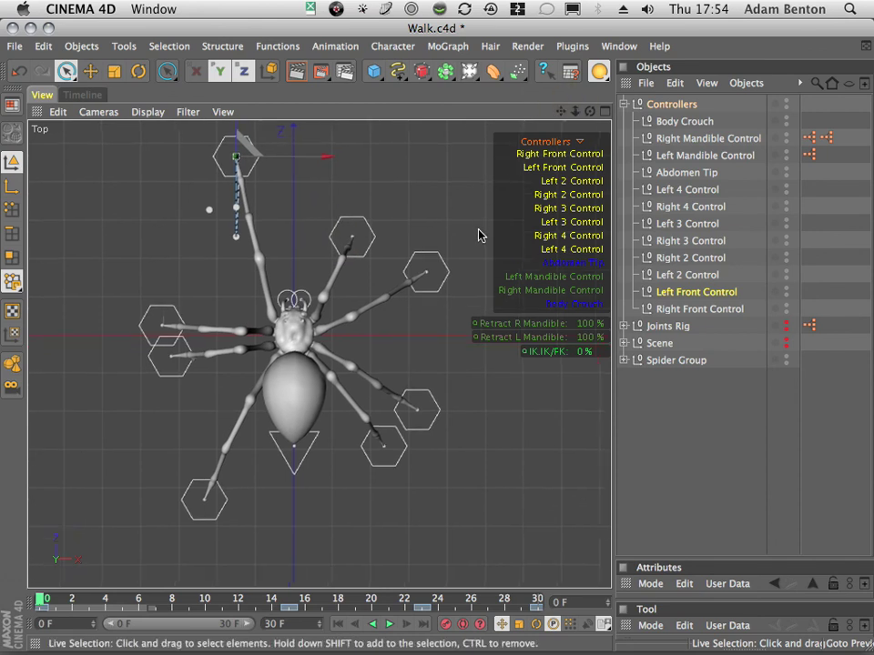
pyautogui.click(562, 250)
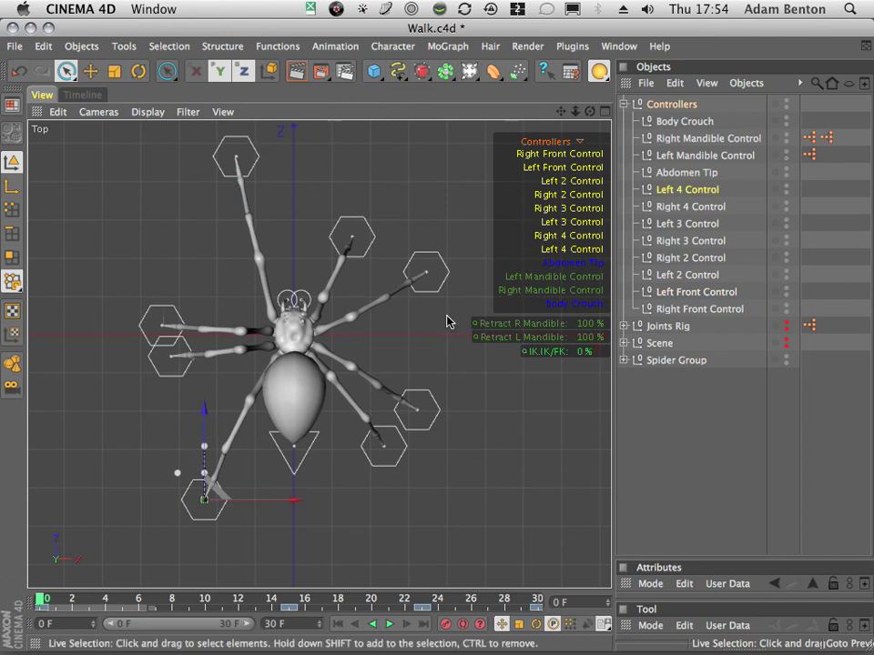
pyautogui.moveTo(130, 598); pyautogui.dragTo(11, 624)
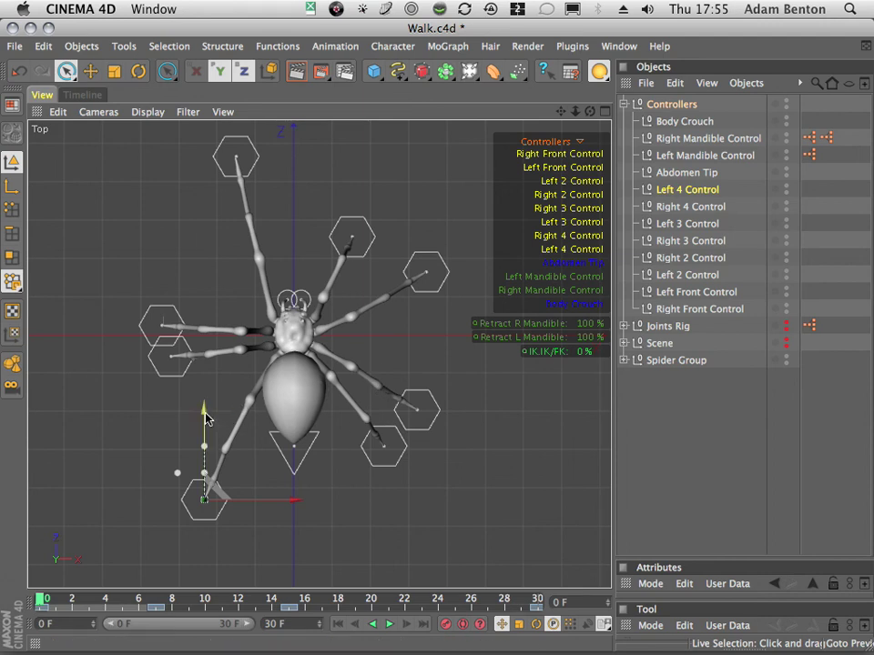
pyautogui.moveTo(205, 410); pyautogui.dragTo(203, 423)
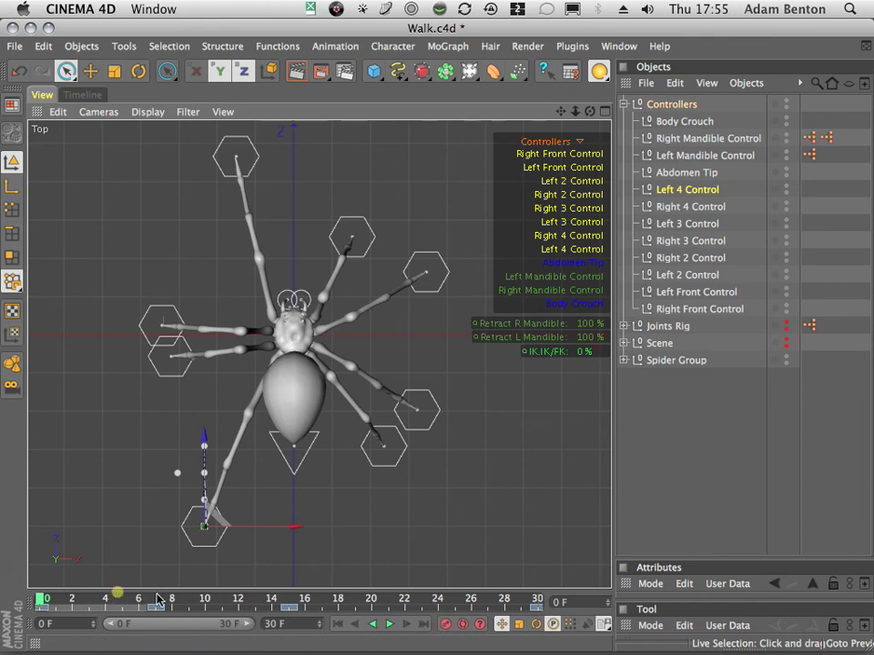
# At frame 15, move the Right 4 Control backward along Z, record its position and check the cycle in playback.
pyautogui.moveTo(106, 601); pyautogui.dragTo(289, 611)
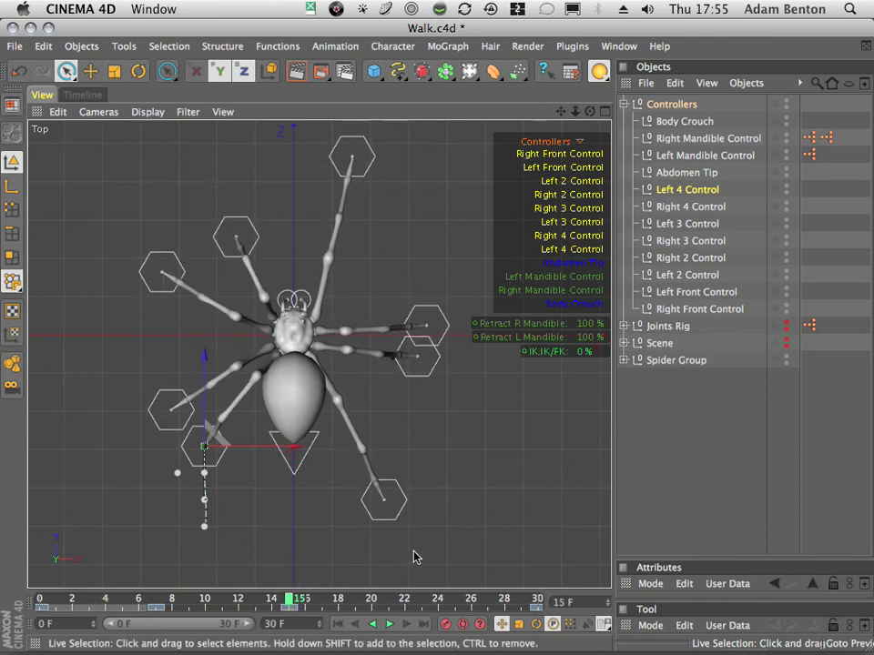
pyautogui.click(397, 526)
pyautogui.moveTo(384, 418); pyautogui.dragTo(383, 440)
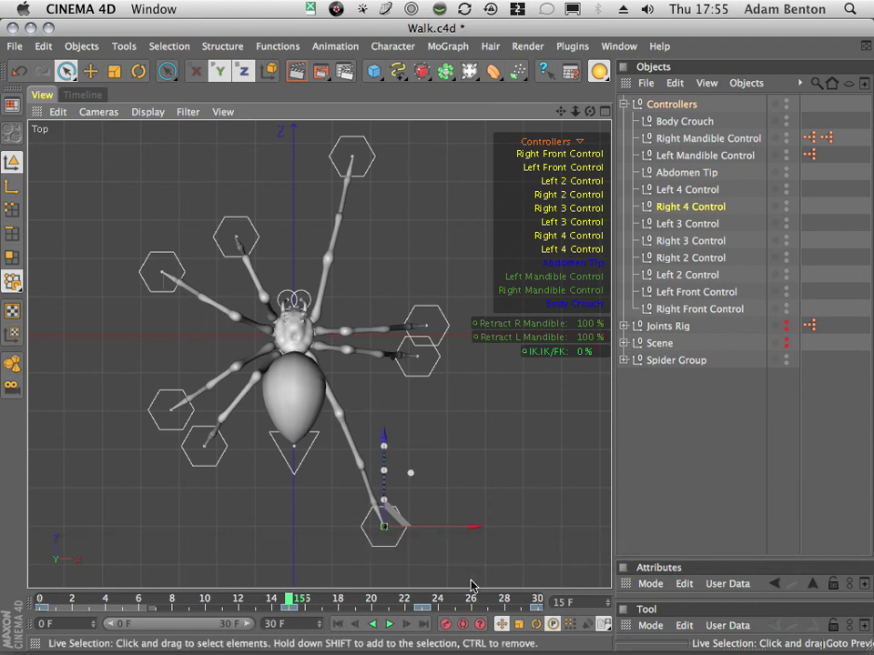
pyautogui.click(355, 624)
pyautogui.click(389, 624)
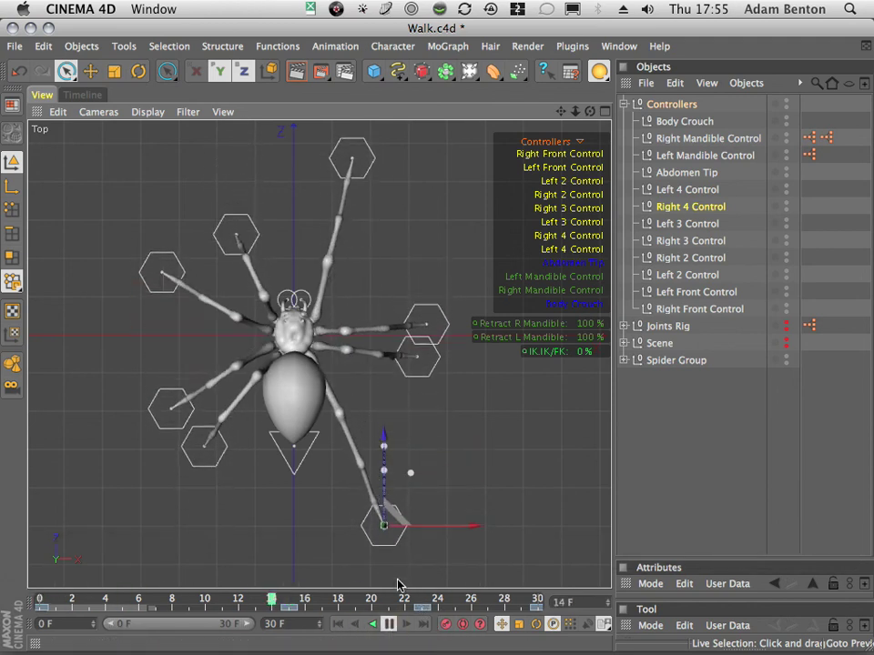
pyautogui.click(389, 626)
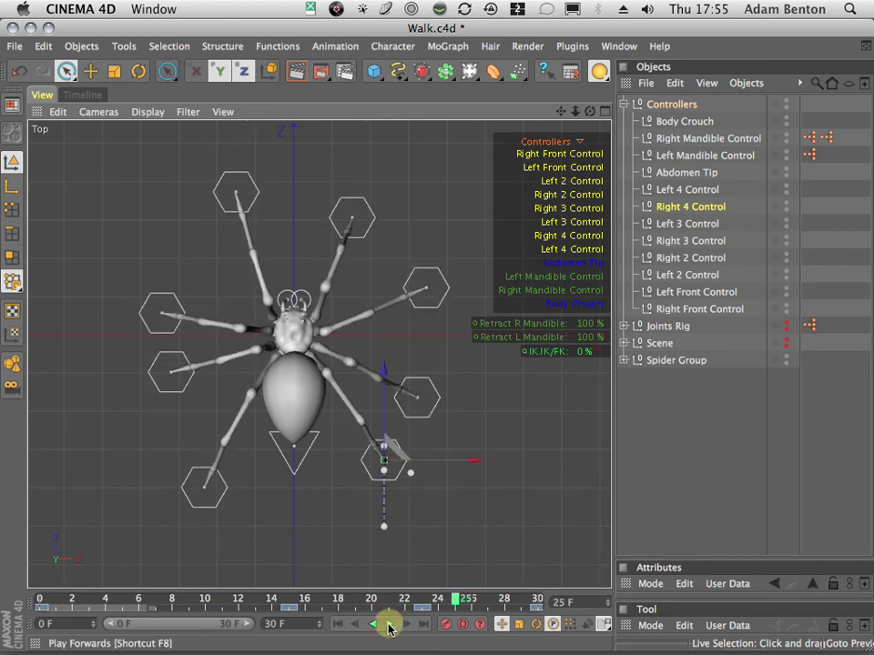
# At frame 30, move the Left 4 Control backward along Z to match its frame 0 position, record it and play the cycle.
pyautogui.moveTo(151, 603); pyautogui.dragTo(602, 577)
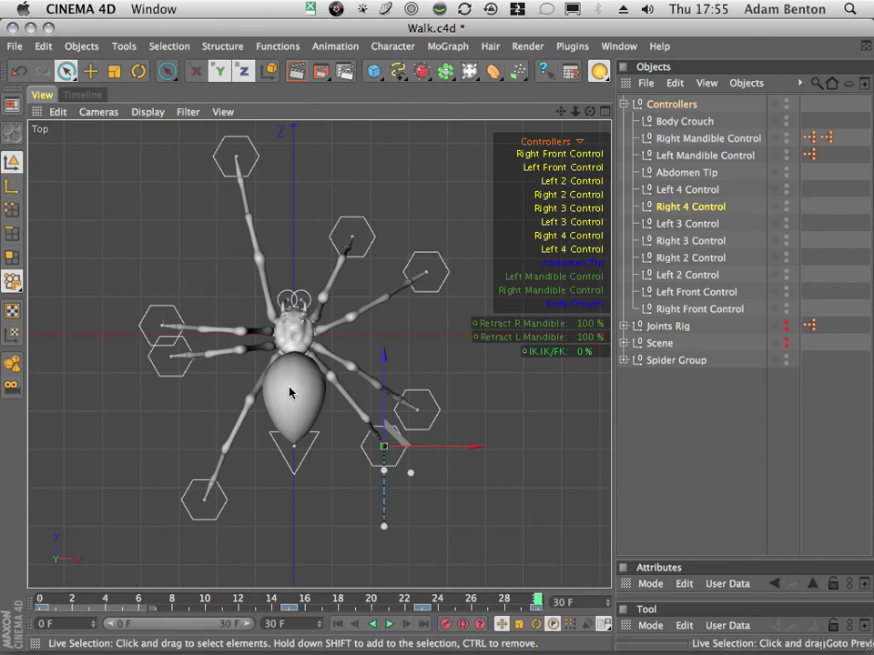
pyautogui.click(218, 522)
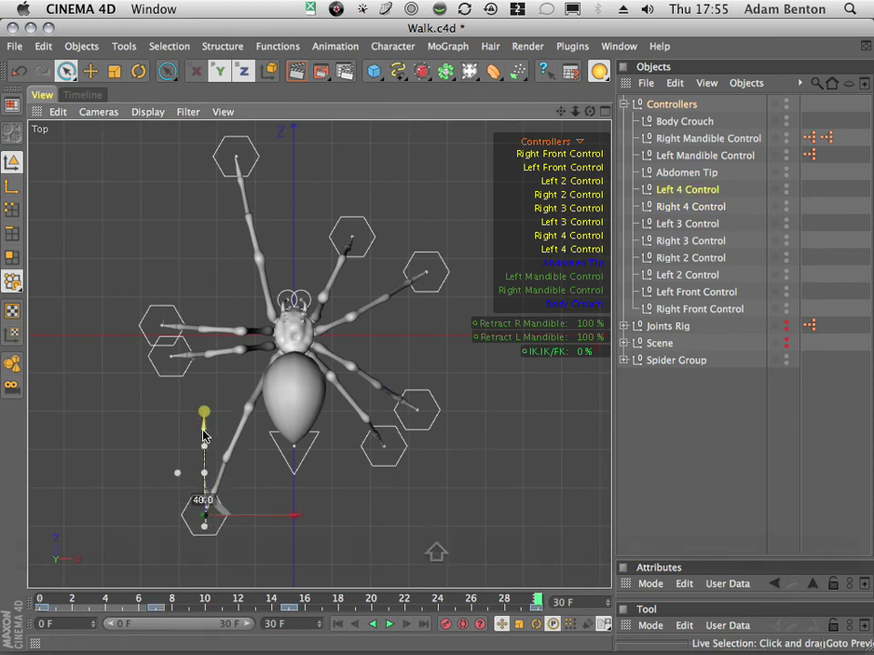
pyautogui.moveTo(204, 436); pyautogui.dragTo(204, 450)
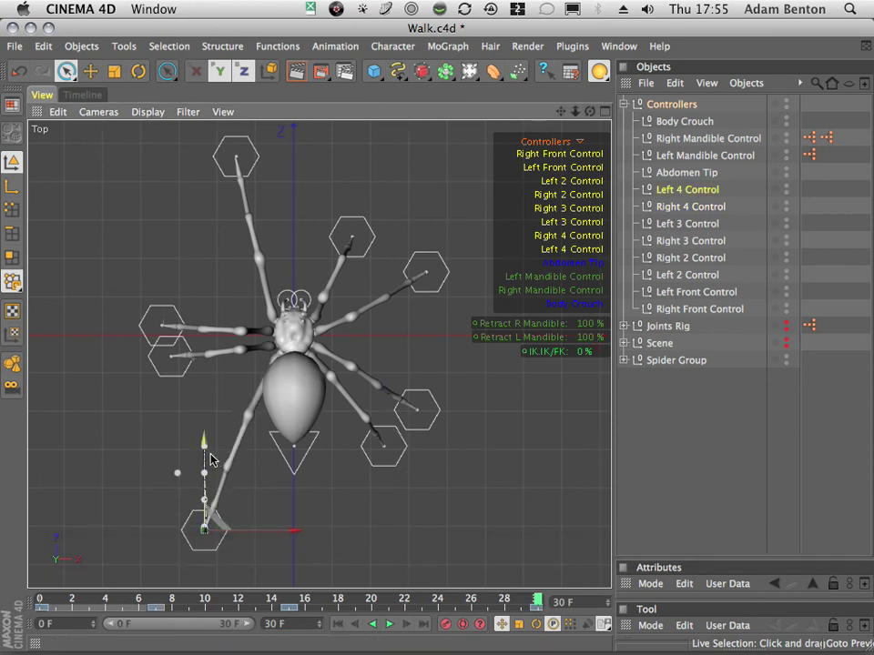
pyautogui.click(14, 74)
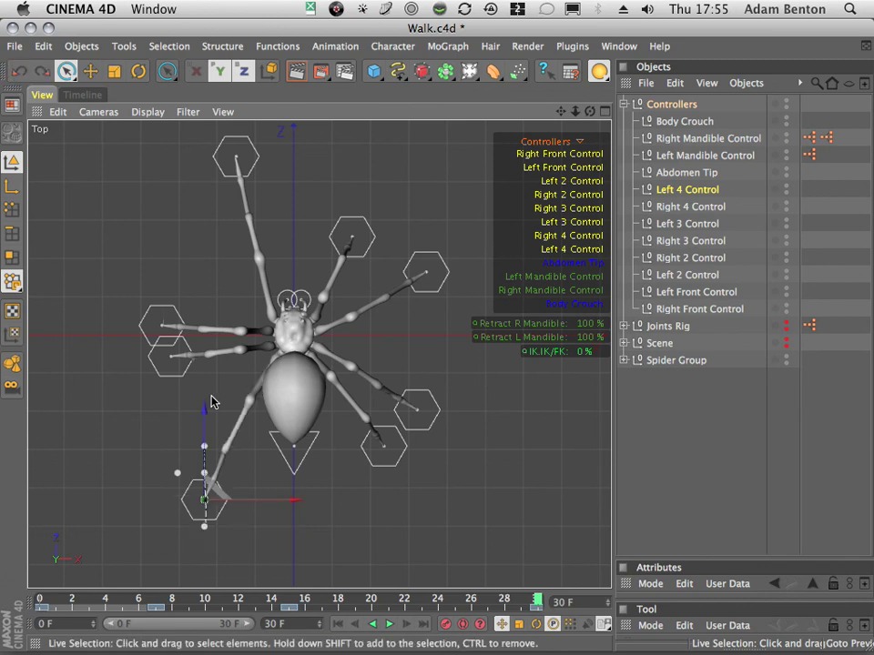
pyautogui.keyDown('shift'); pyautogui.moveTo(204, 419); pyautogui.dragTo(200, 436); pyautogui.keyUp('shift')
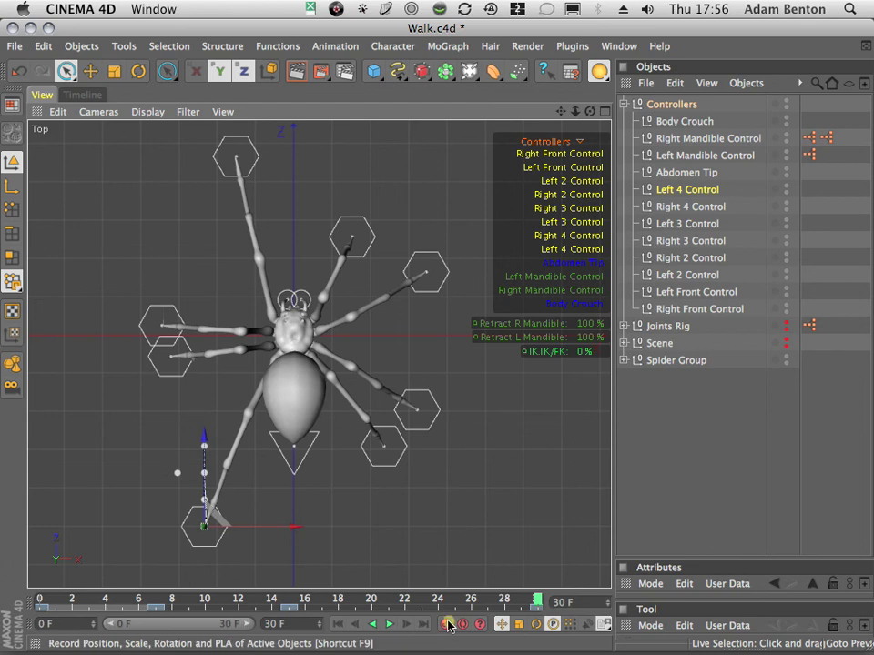
pyautogui.click(342, 622)
pyautogui.click(388, 623)
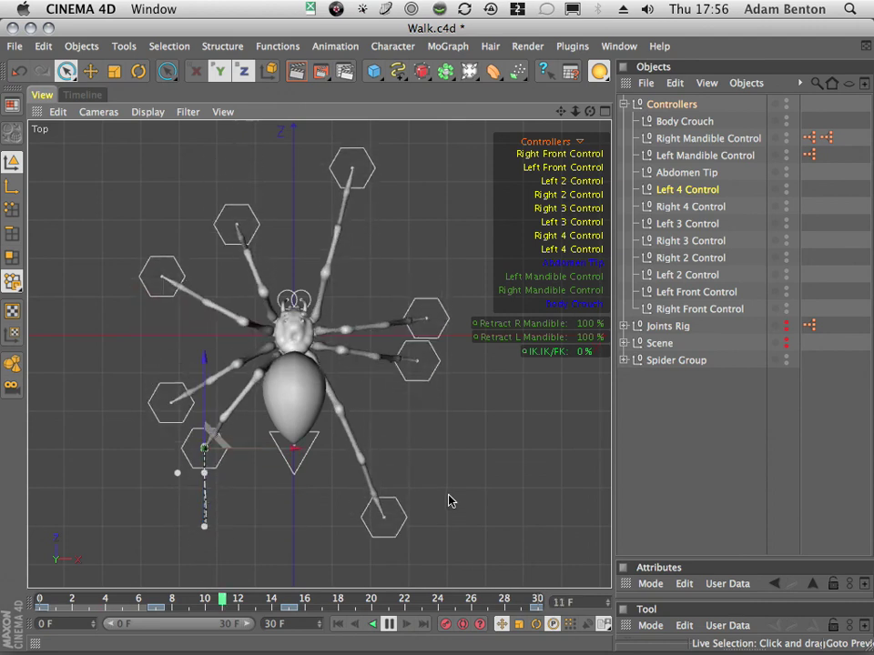
# Examine the playing walk cycle in the maximized Perspective view from ground level, above and the front.
pyautogui.click(605, 112)
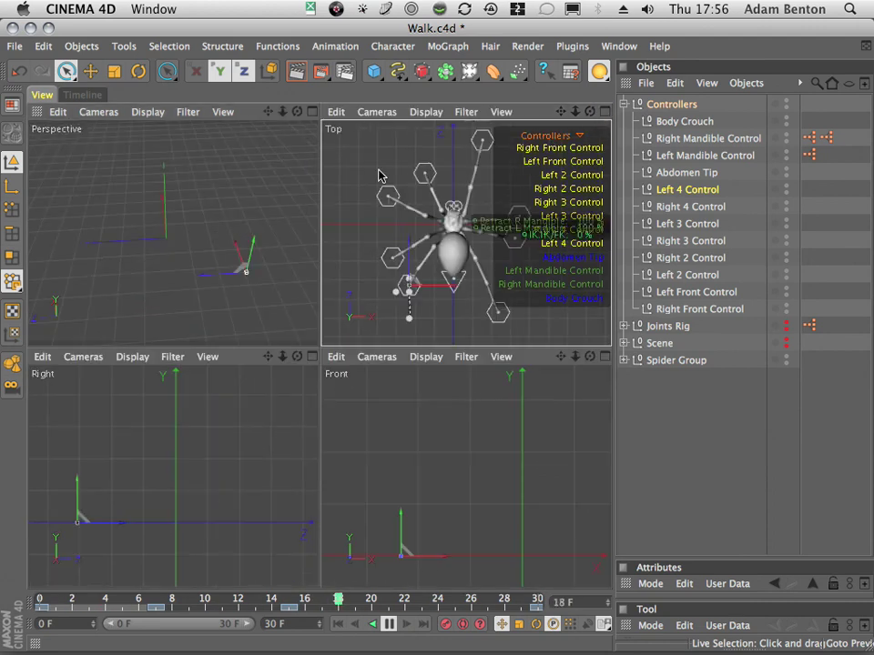
pyautogui.click(312, 111)
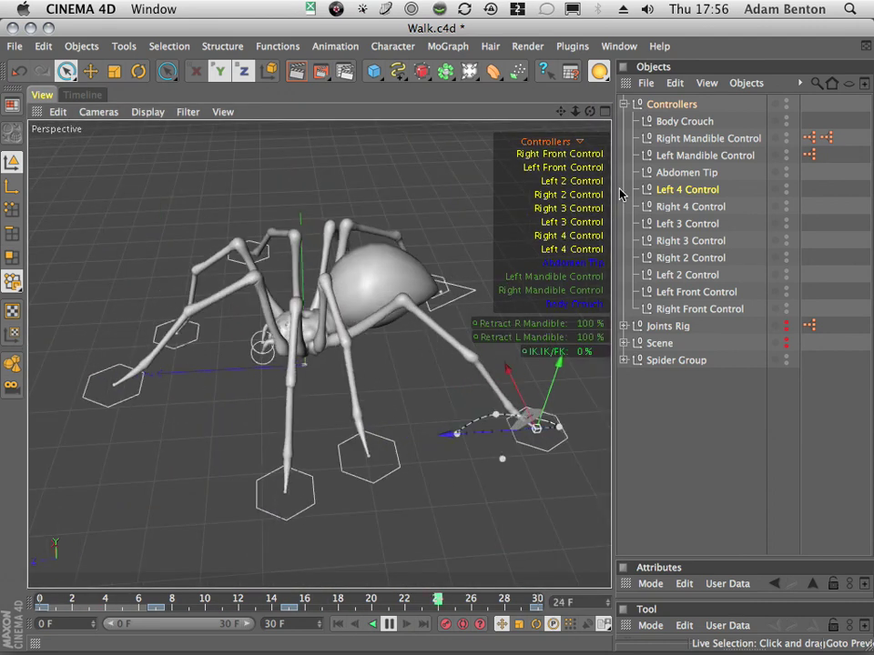
pyautogui.moveTo(590, 111); pyautogui.dragTo(612, 512)
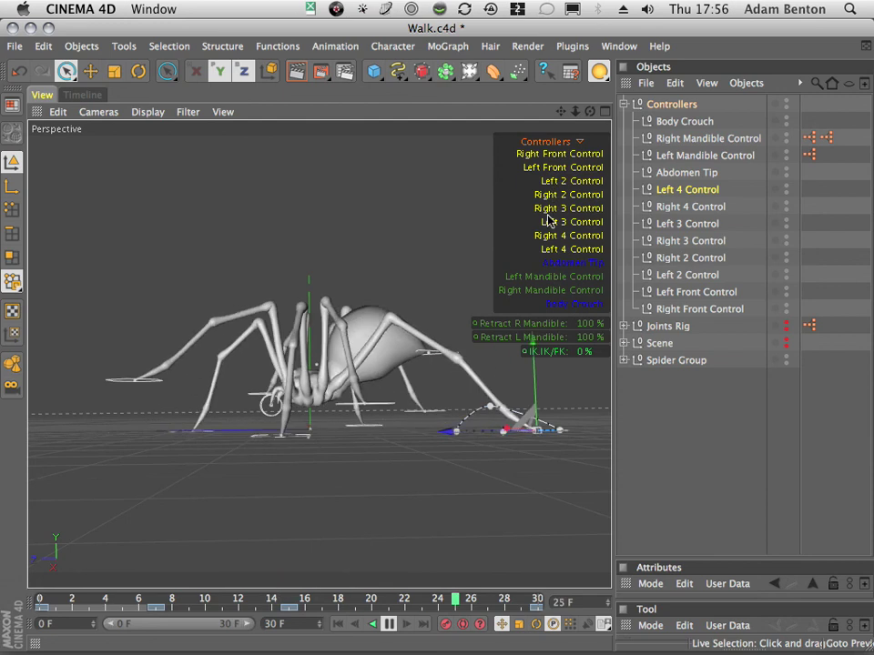
pyautogui.moveTo(590, 111); pyautogui.dragTo(340, 29)
pyautogui.press('3')
pyautogui.moveTo(447, 429); pyautogui.dragTo(246, 367)
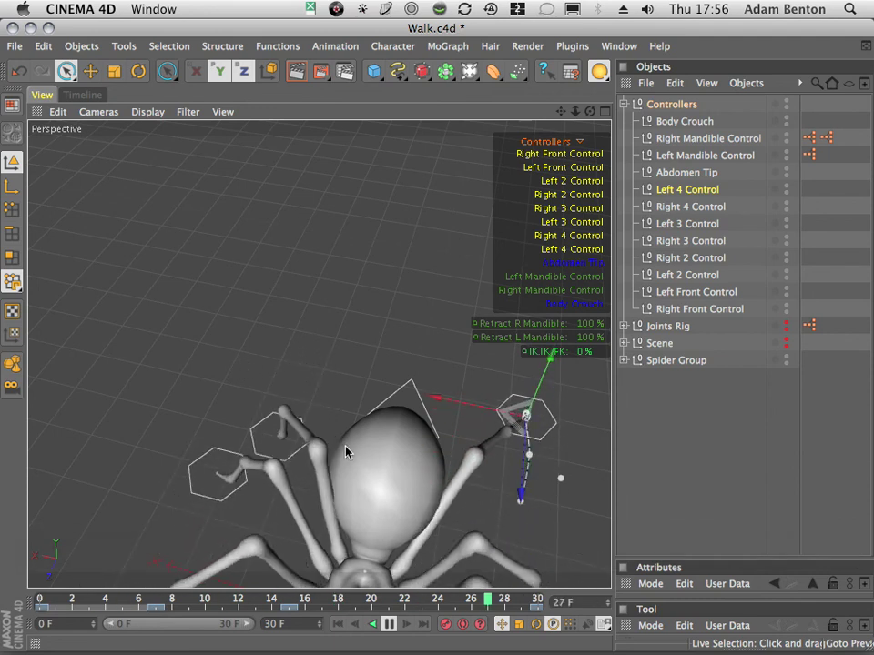
pyautogui.press('1')
pyautogui.moveTo(346, 441)
pyautogui.mouseDown()
pyautogui.moveTo(312, 284)
pyautogui.moveTo(342, 337)
pyautogui.moveTo(462, 264)
pyautogui.mouseUp()
pyautogui.press('2')
pyautogui.press('3')
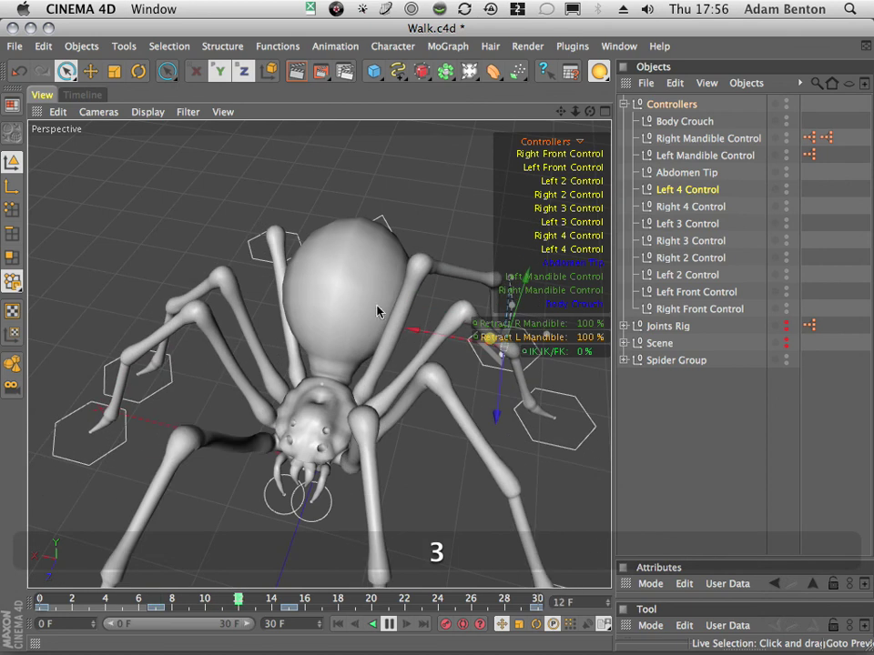
pyautogui.moveTo(326, 305); pyautogui.dragTo(341, 254)
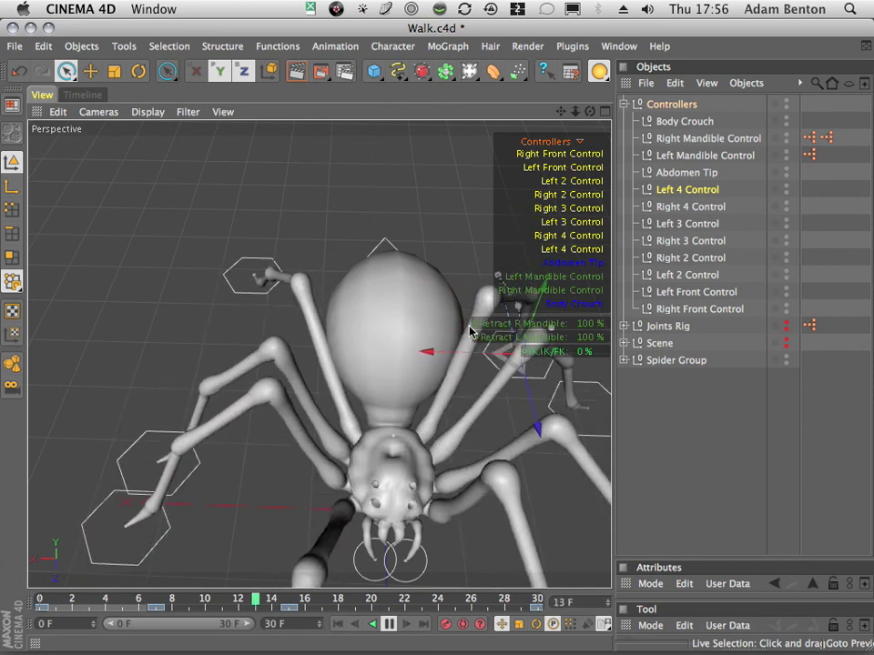
pyautogui.moveTo(578, 112); pyautogui.dragTo(273, 228)
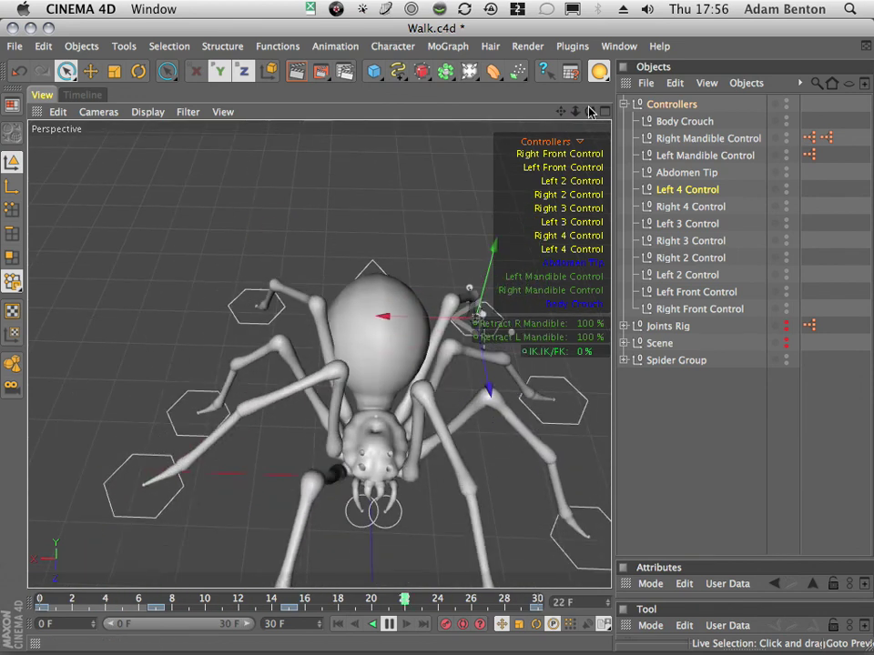
pyautogui.moveTo(560, 111); pyautogui.dragTo(537, 67)
pyautogui.moveTo(591, 112); pyautogui.dragTo(444, 333)
pyautogui.moveTo(561, 111); pyautogui.dragTo(333, 140)
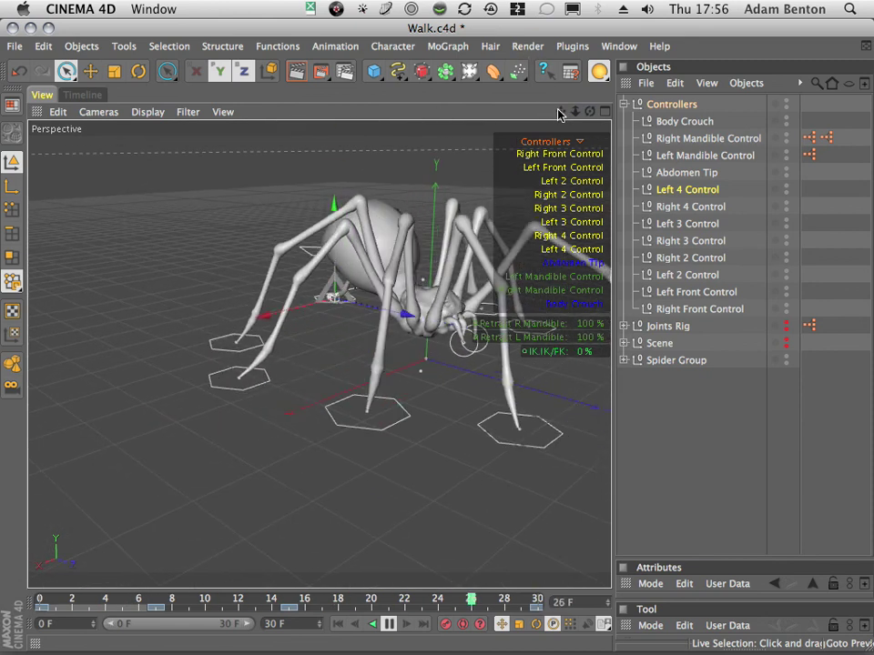
pyautogui.moveTo(561, 112); pyautogui.dragTo(459, 109)
# Select the Controllers group, watch the cycle from the side, stop playback and return to frame 0.
pyautogui.click(659, 103)
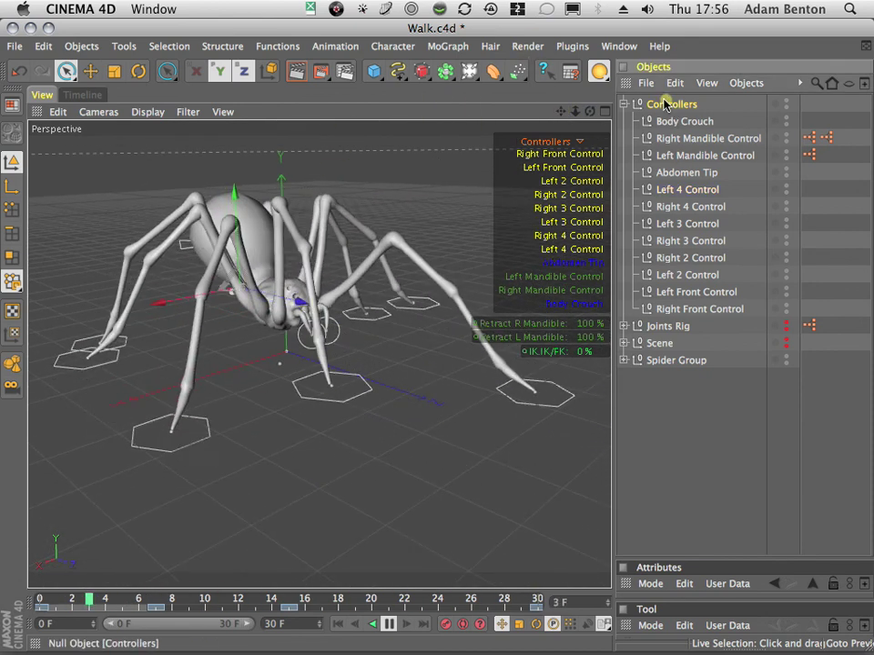
pyautogui.moveTo(599, 111); pyautogui.dragTo(444, 275)
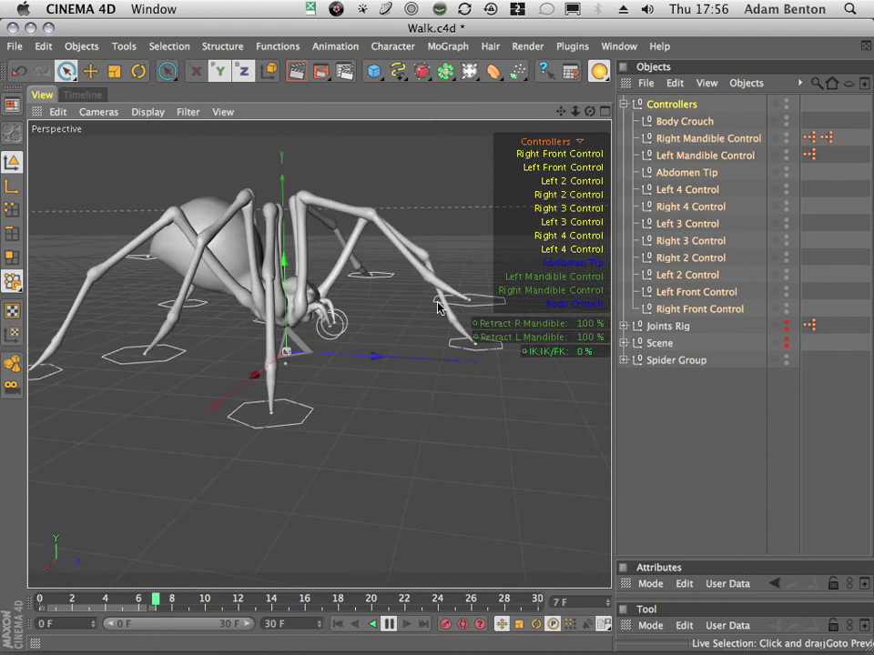
pyautogui.click(388, 624)
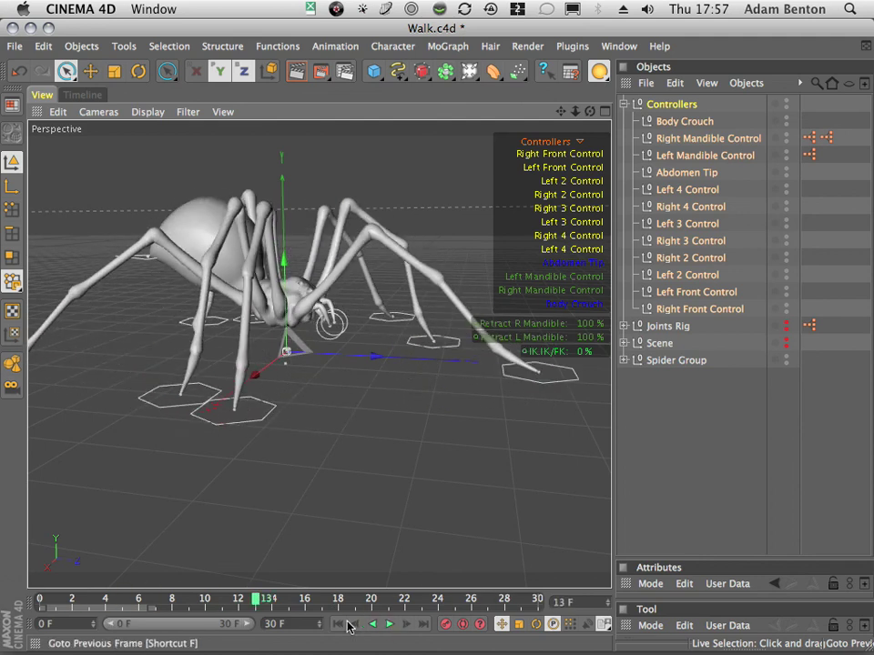
pyautogui.click(344, 625)
# At frame 7 in the Perspective view, raise the Right Front Control along Y, record its position and return to frame 0.
pyautogui.click(607, 111)
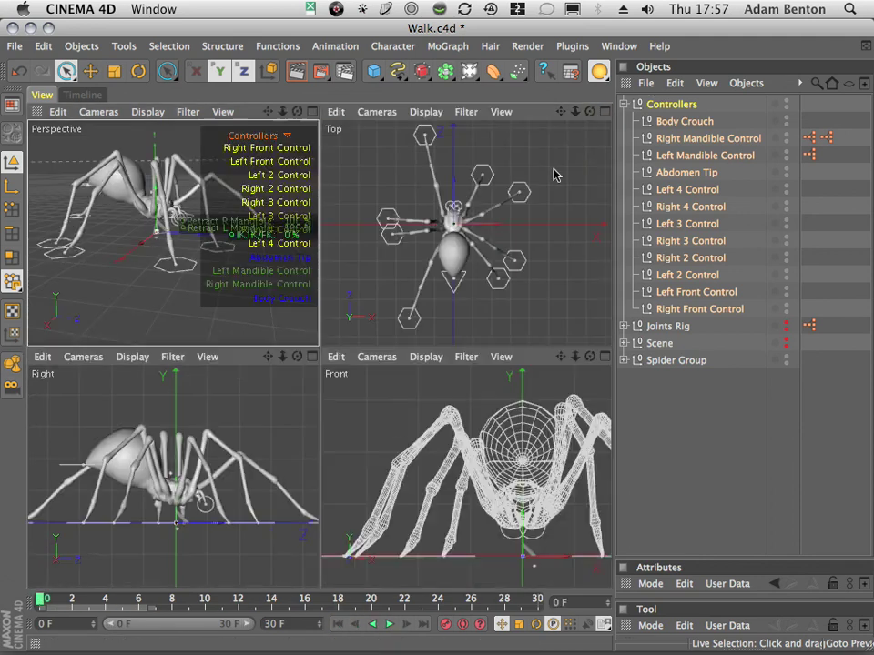
pyautogui.click(310, 112)
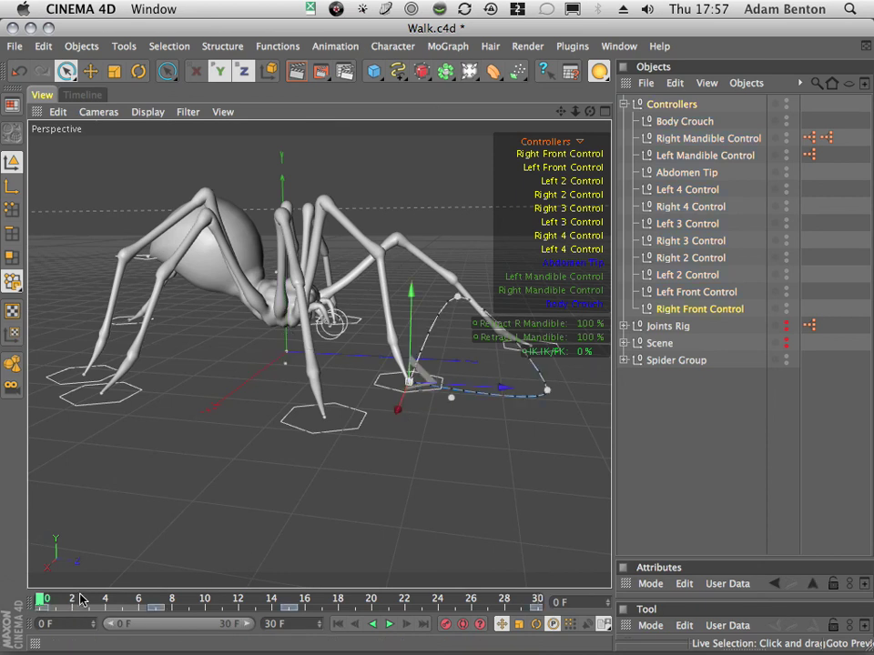
pyautogui.moveTo(80, 598); pyautogui.dragTo(155, 612)
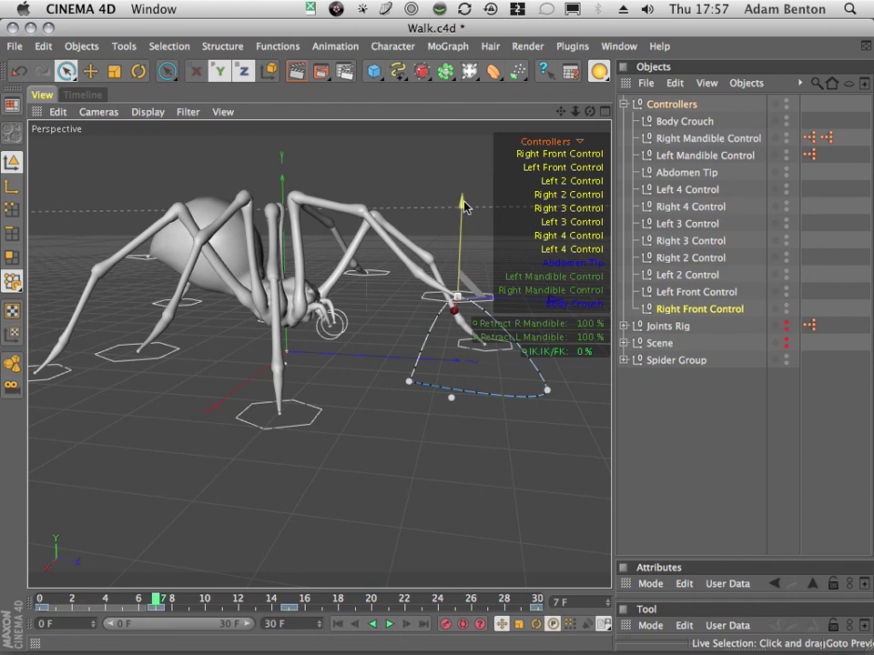
pyautogui.moveTo(561, 111); pyautogui.dragTo(490, 152)
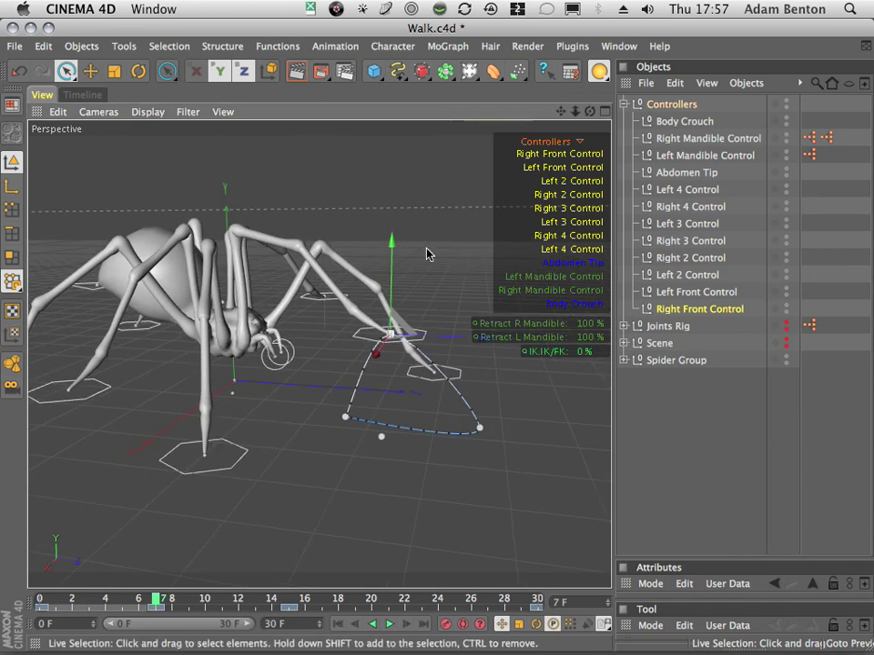
pyautogui.moveTo(391, 246); pyautogui.dragTo(403, 219)
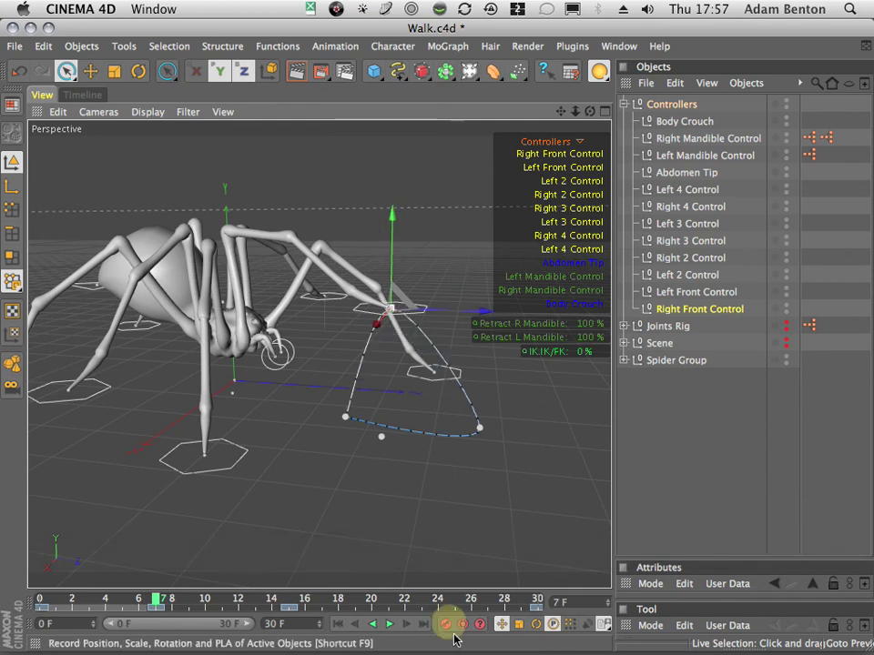
pyautogui.click(338, 625)
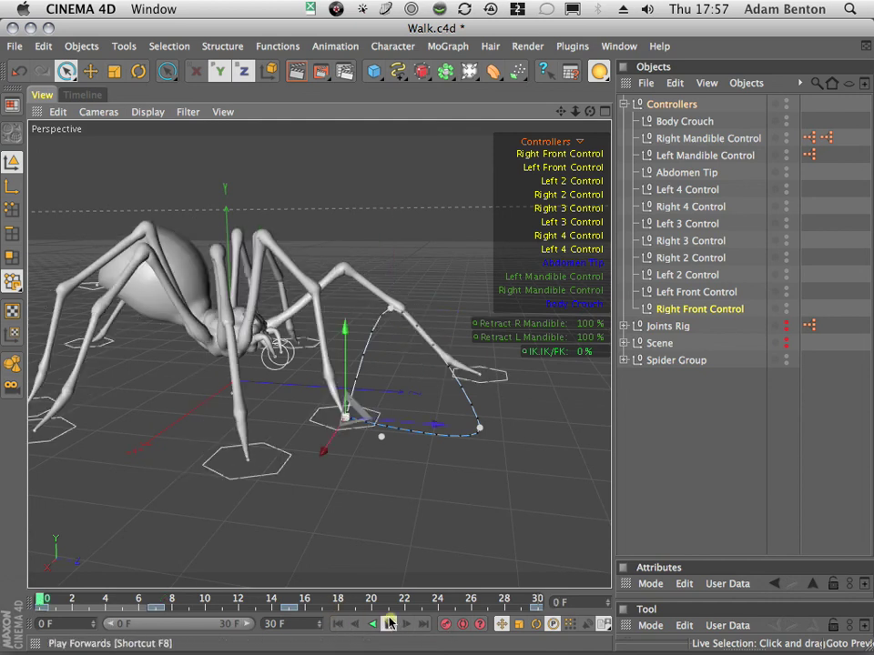
# Play the walk cycle briefly in the Perspective view, stop it and return to the start.
pyautogui.click(388, 623)
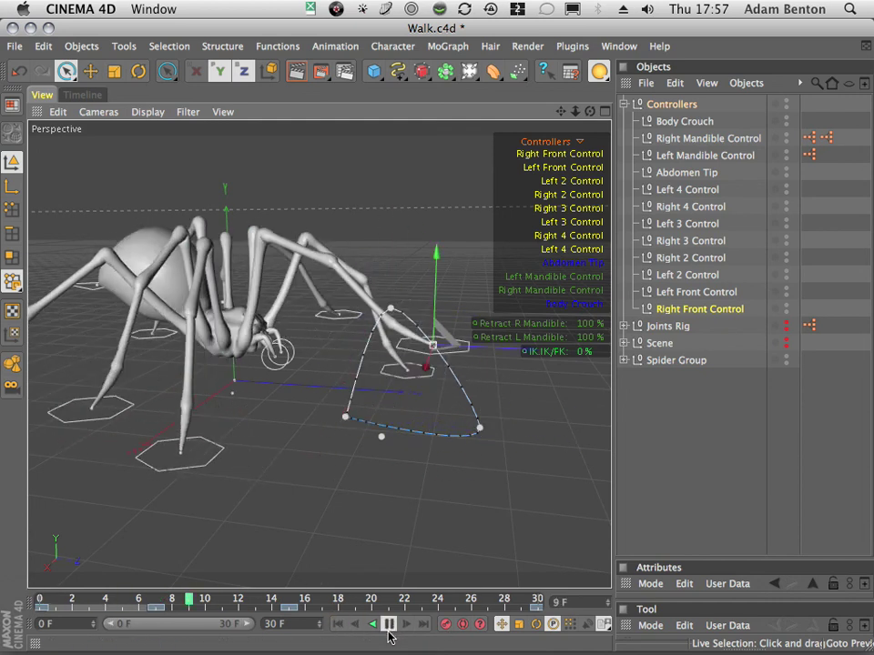
pyautogui.click(389, 625)
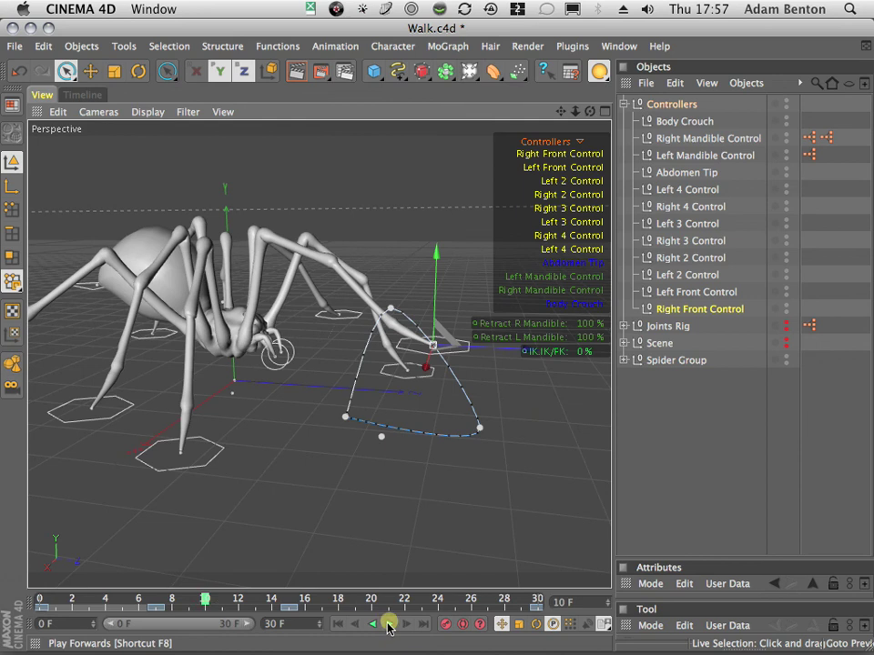
pyautogui.click(335, 625)
# At frame 23, raise the Left Front Control along Y and record its position.
pyautogui.moveTo(171, 599); pyautogui.dragTo(424, 600)
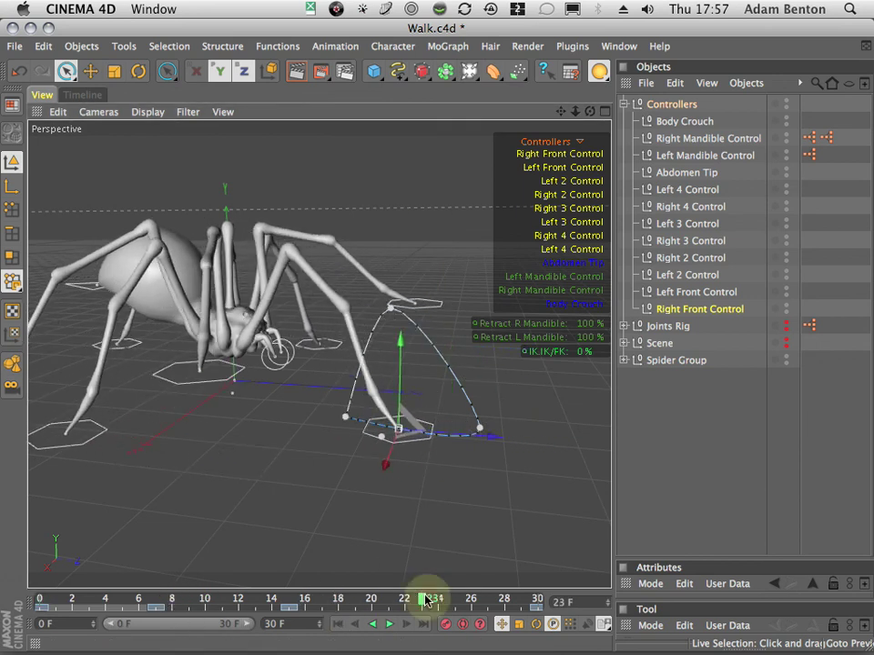
pyautogui.click(422, 307)
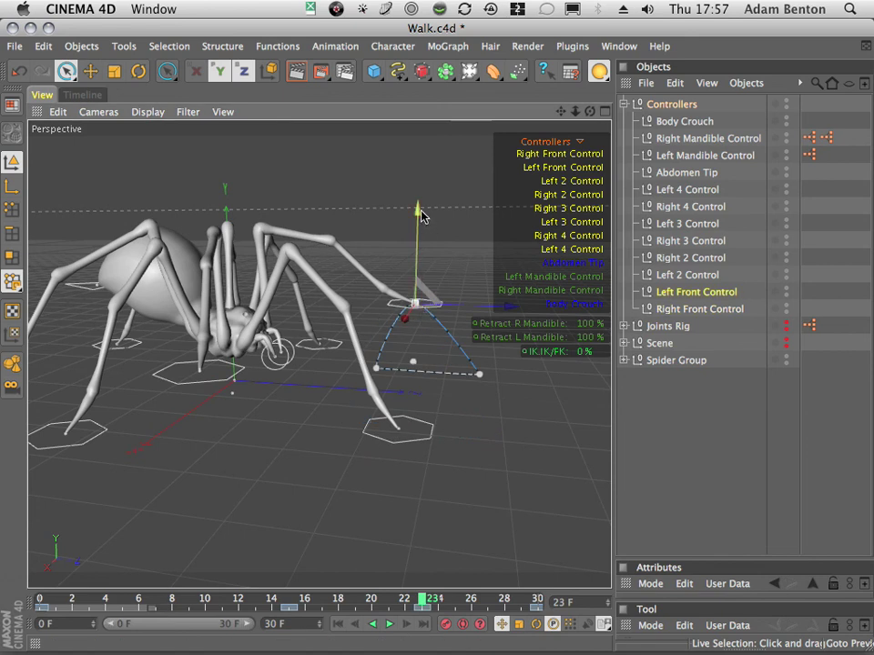
pyautogui.keyDown('shift'); pyautogui.moveTo(416, 213); pyautogui.dragTo(418, 193); pyautogui.keyUp('shift')
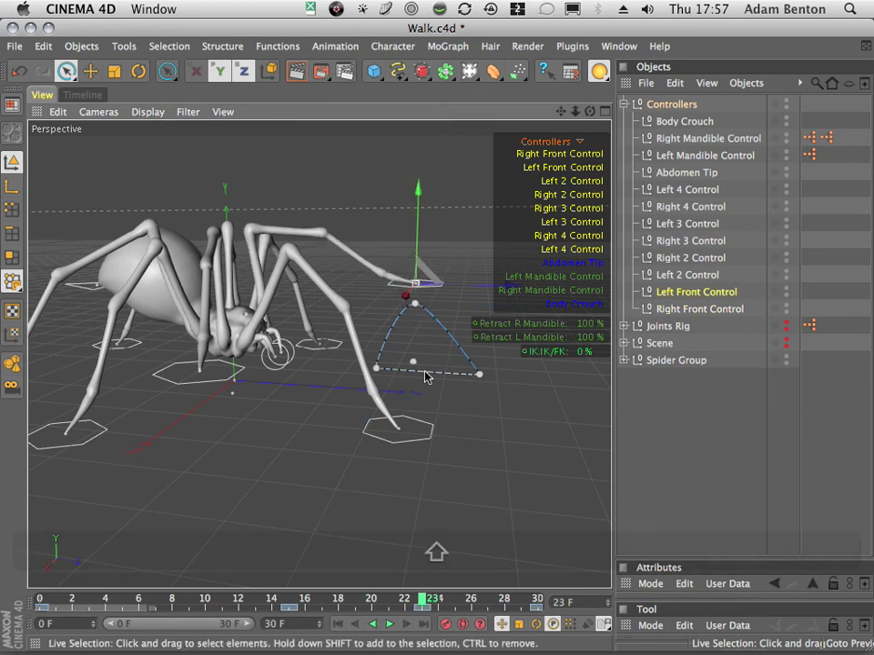
pyautogui.click(446, 624)
# Maximize the Right view, watch the walk cycle play from the side and stop it.
pyautogui.click(602, 111)
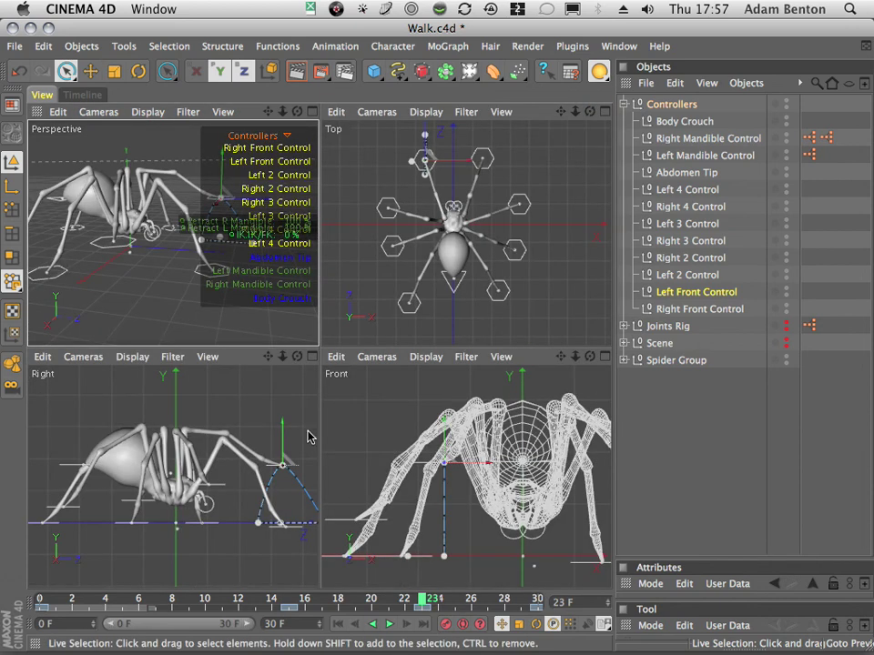
pyautogui.click(315, 356)
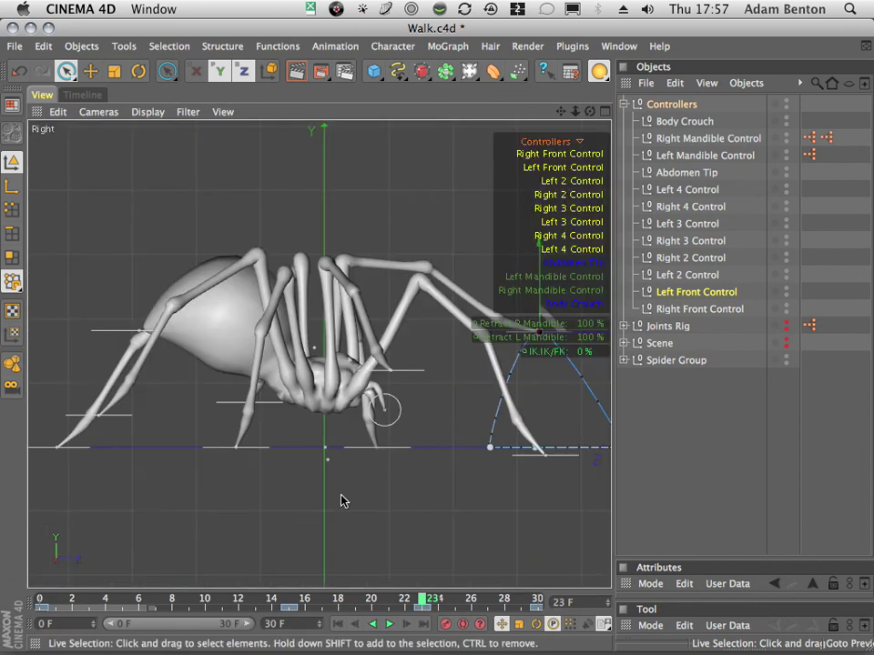
pyautogui.click(390, 625)
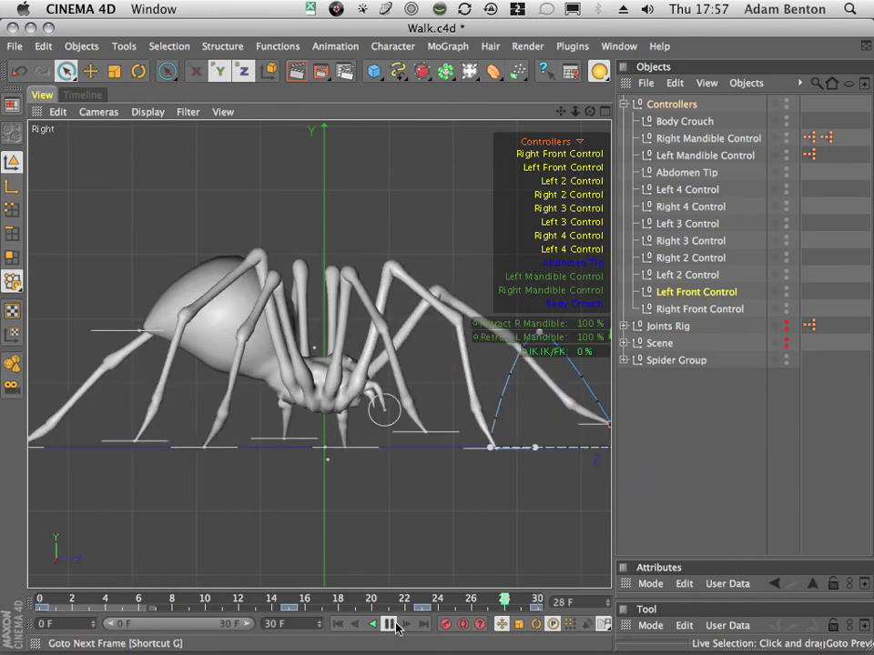
pyautogui.click(395, 626)
# In the F-Curve timeline, apply Zero Angle to the frame 15 Position Y keys of the Right Front and Left Front Controls.
pyautogui.click(82, 95)
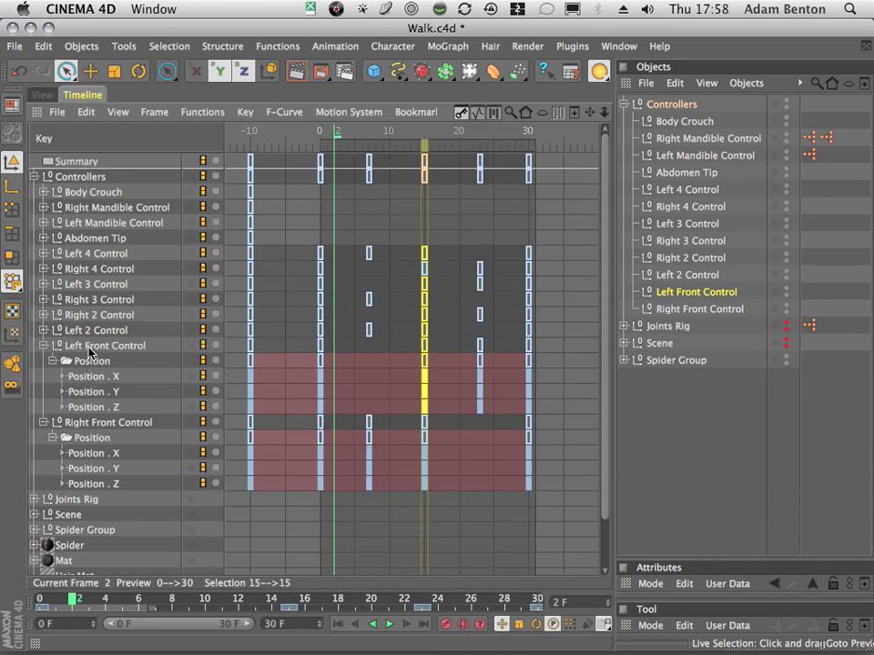
pyautogui.click(89, 391)
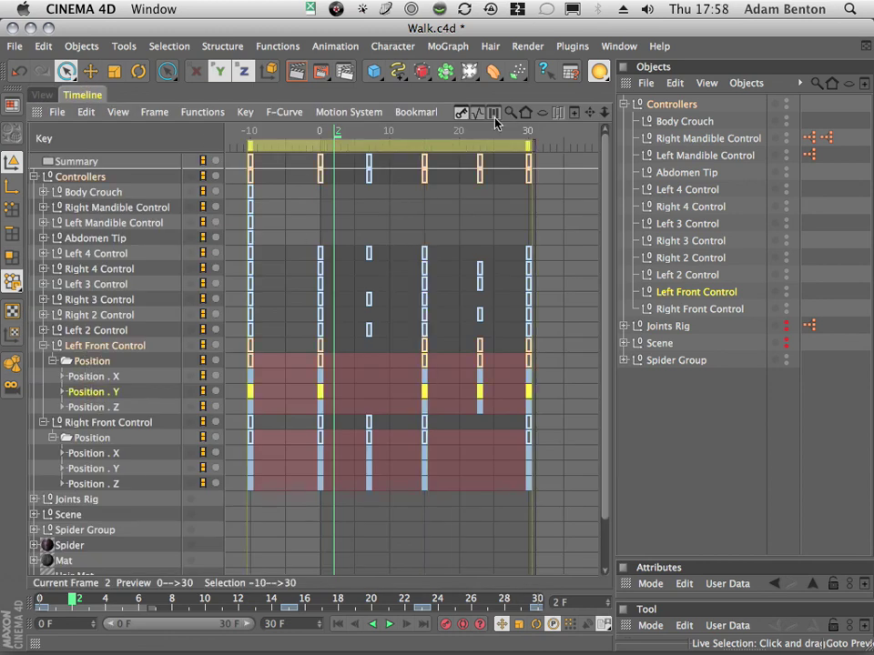
pyautogui.press('Tab')
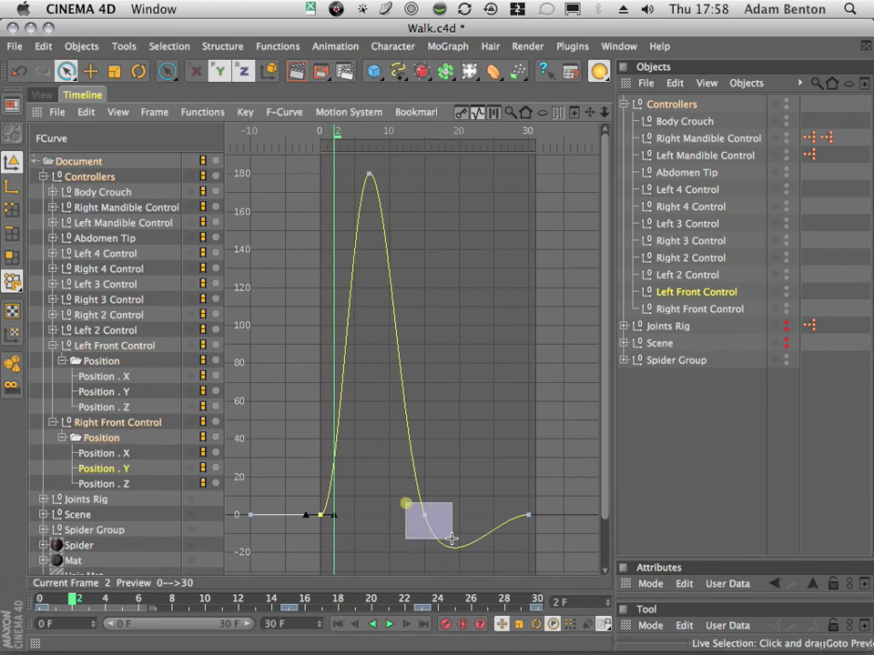
pyautogui.click(239, 111)
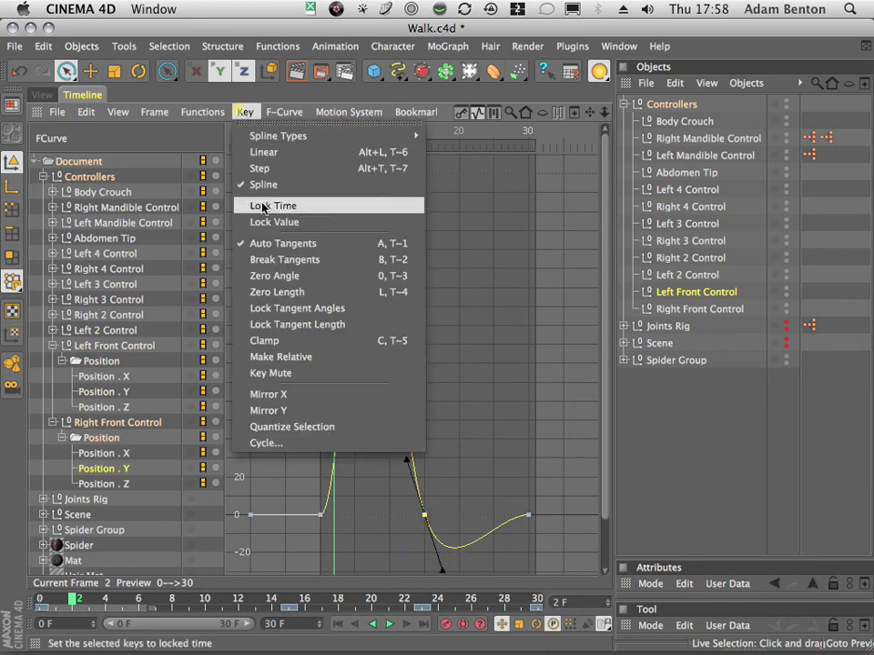
pyautogui.click(278, 277)
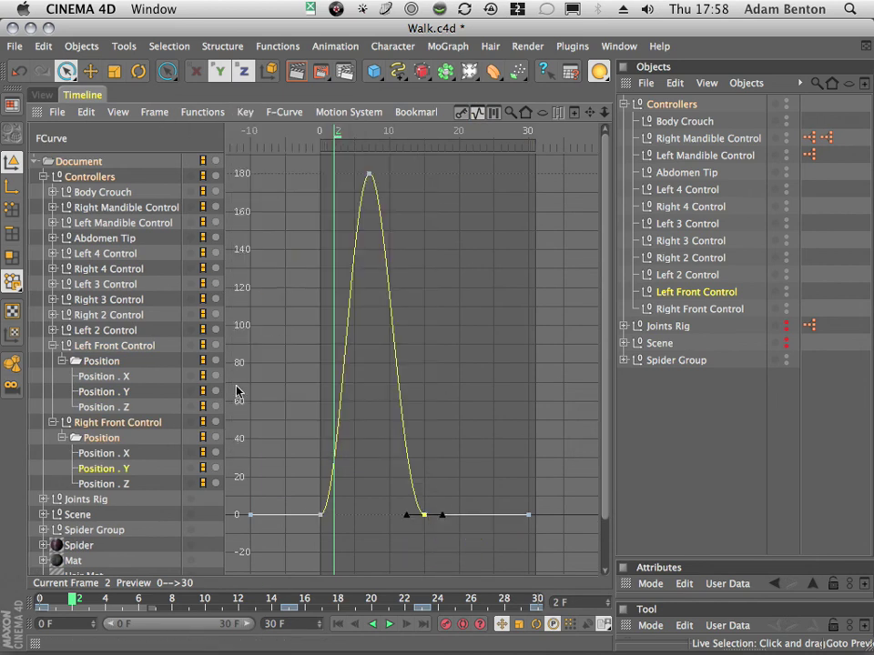
pyautogui.click(113, 393)
pyautogui.press('super+z')
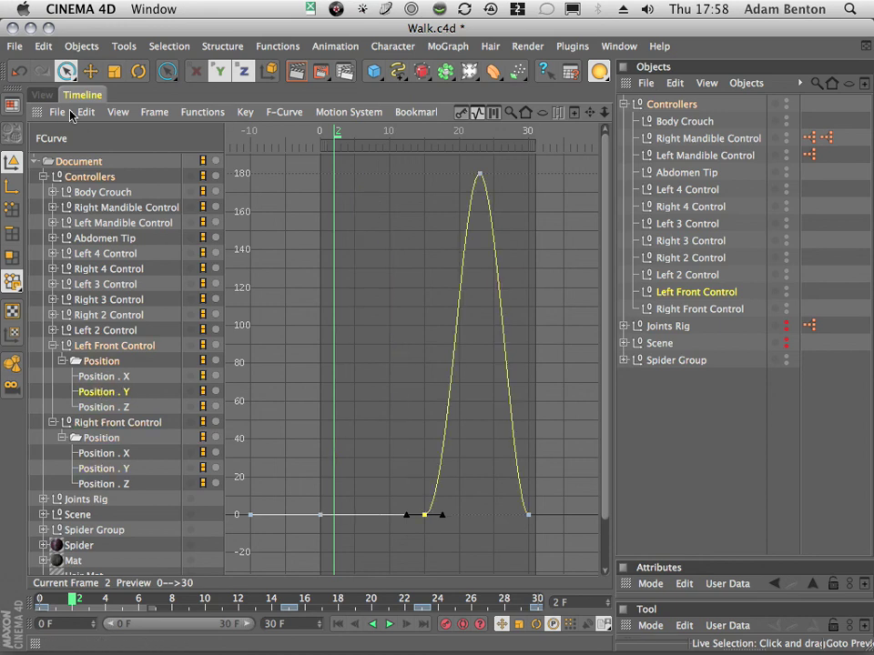
# Return to the Right view, play the cycle to check the front legs' foot contact, stop and go to frame 0.
pyautogui.click(42, 95)
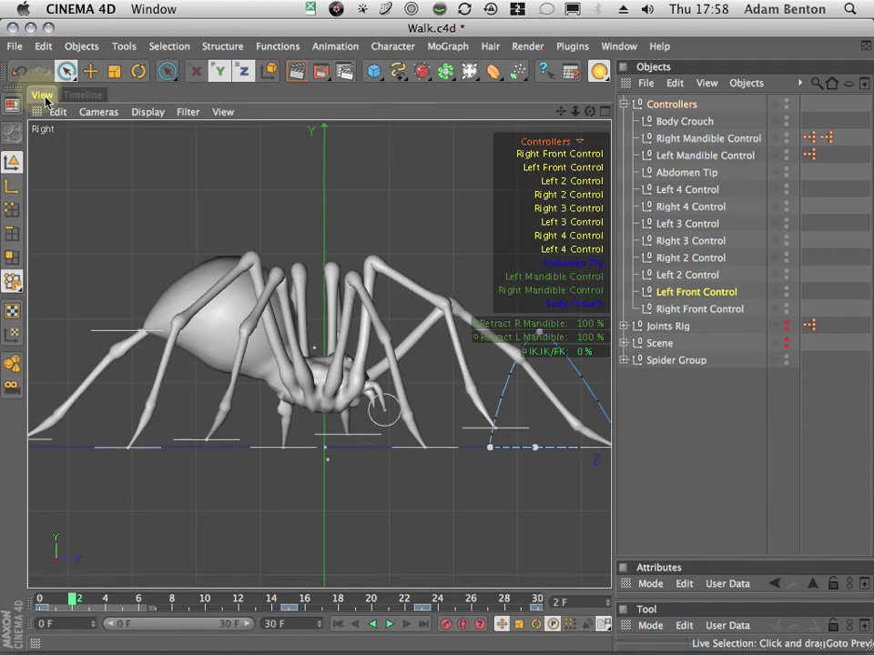
pyautogui.click(340, 627)
pyautogui.click(389, 627)
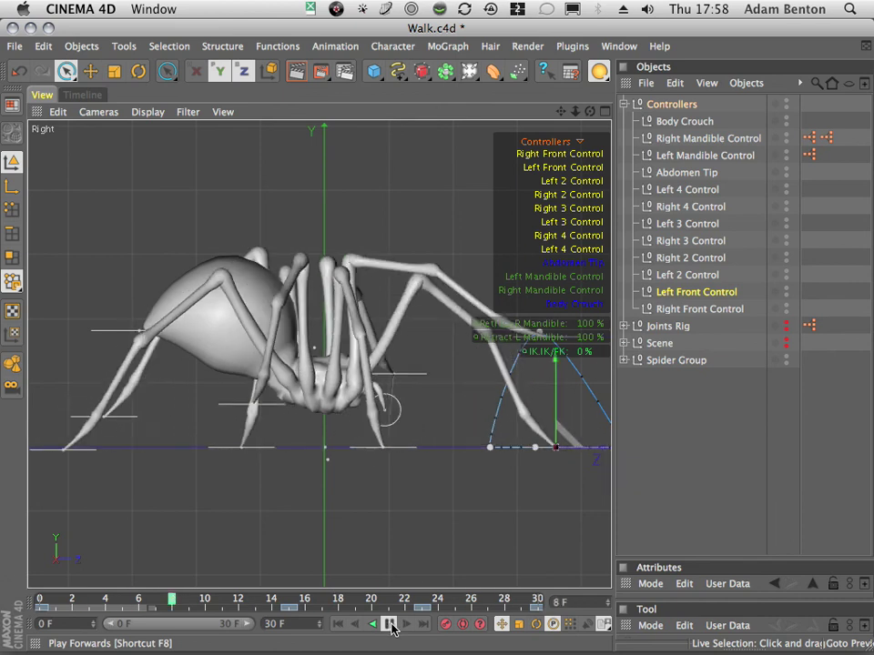
pyautogui.click(391, 626)
pyautogui.click(337, 625)
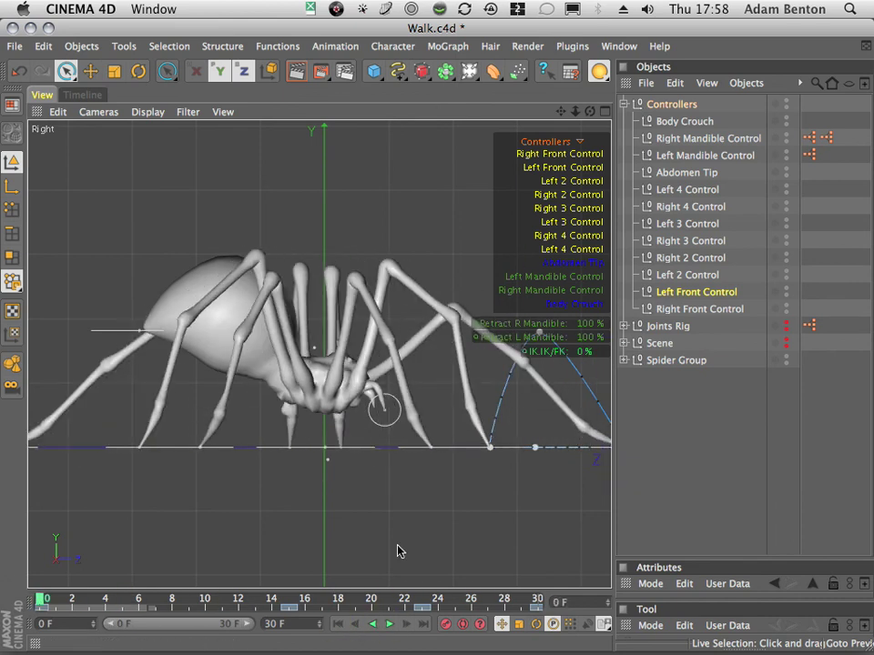
# Check the playing cycle from a raised front angle in the maximized Perspective view, return to frame 0 and save Walk.c4d.
pyautogui.click(605, 111)
pyautogui.click(312, 111)
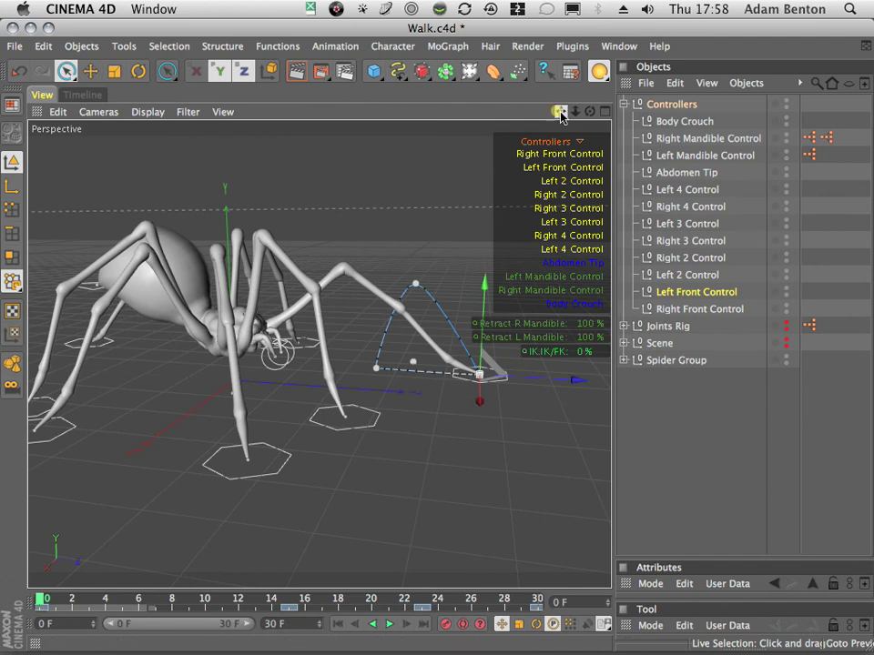
pyautogui.moveTo(560, 114); pyautogui.dragTo(690, 18)
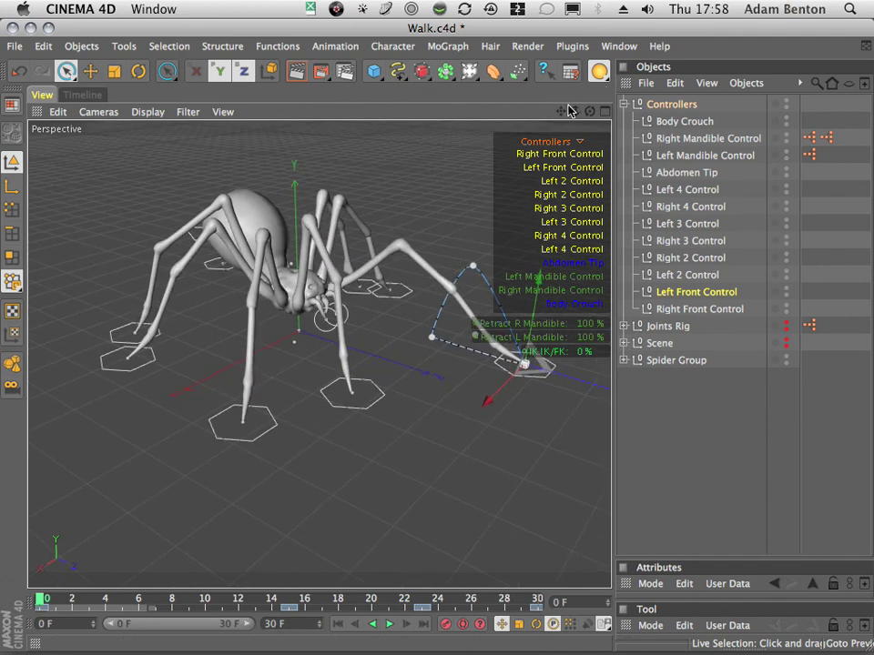
pyautogui.moveTo(569, 110); pyautogui.dragTo(414, 80)
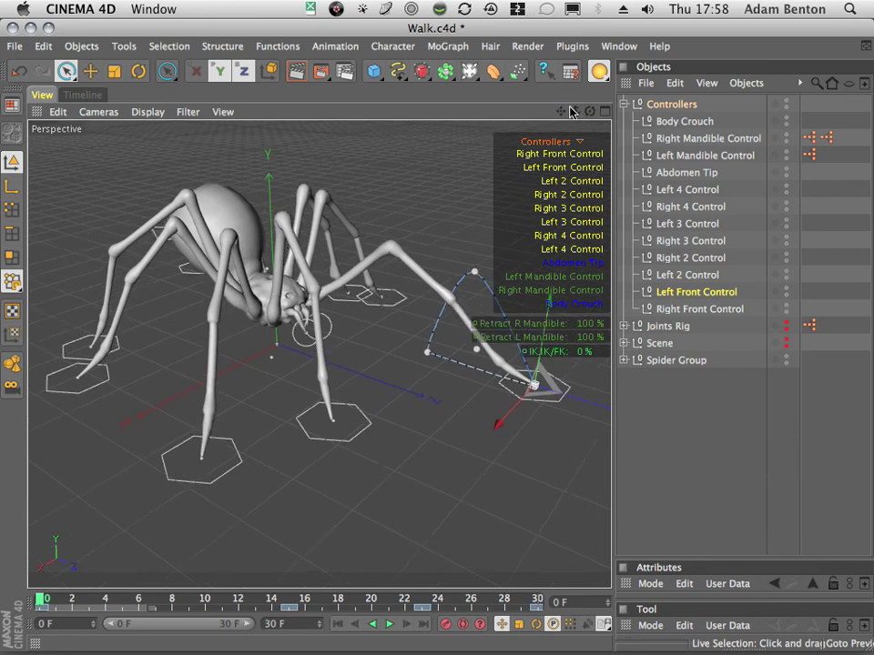
pyautogui.click(388, 625)
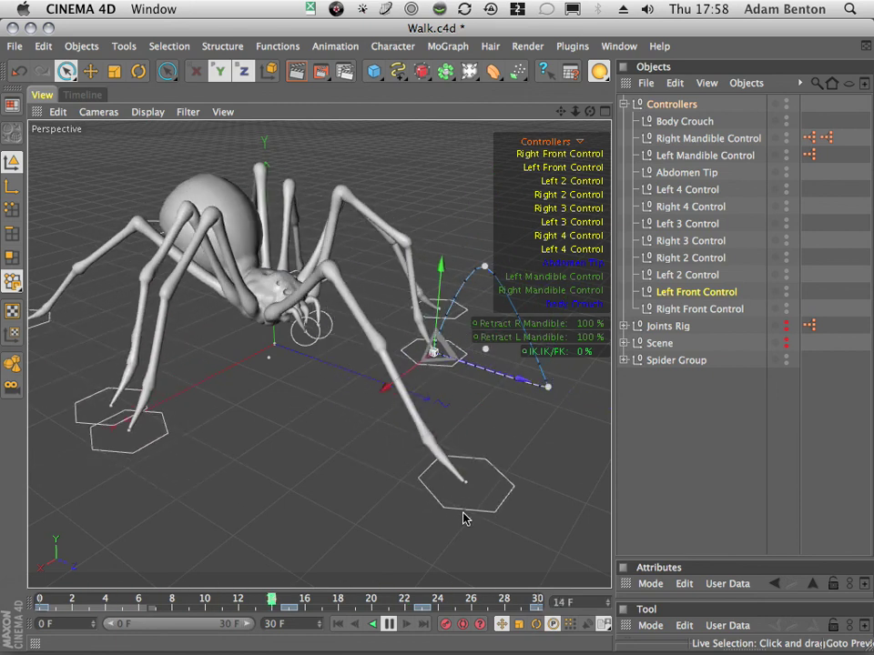
pyautogui.click(389, 624)
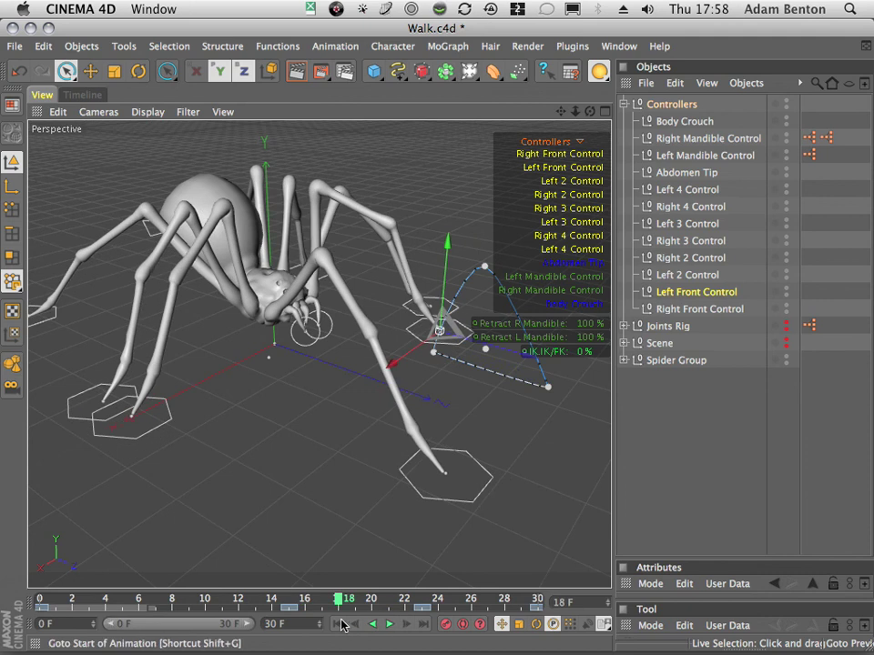
pyautogui.click(337, 626)
pyautogui.press('super+s')
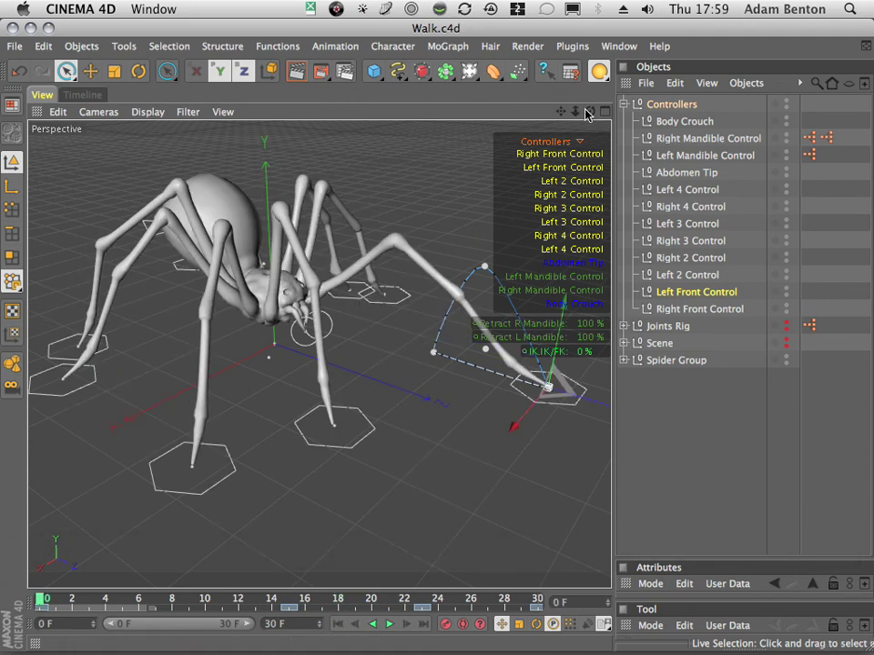
# Switch to Firefox, replay the YouTube "spider walking" reference video from its beginning to study the motion and dismiss the browser window.
pyautogui.moveTo(44, 601); pyautogui.dragTo(24, 598)
pyautogui.press('super+Tab')
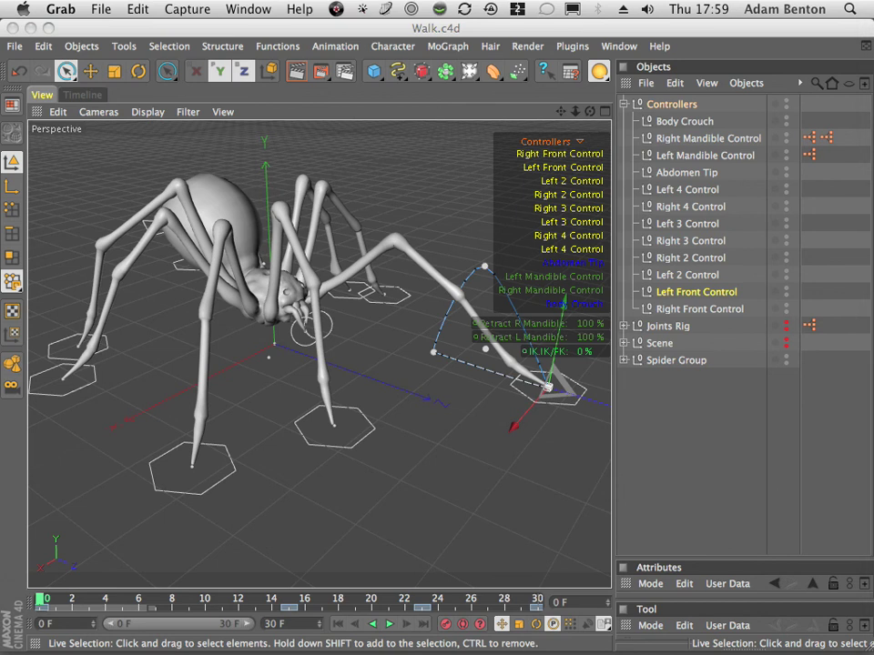
pyautogui.press('super+Tab')
pyautogui.moveTo(484, 179); pyautogui.dragTo(485, 87)
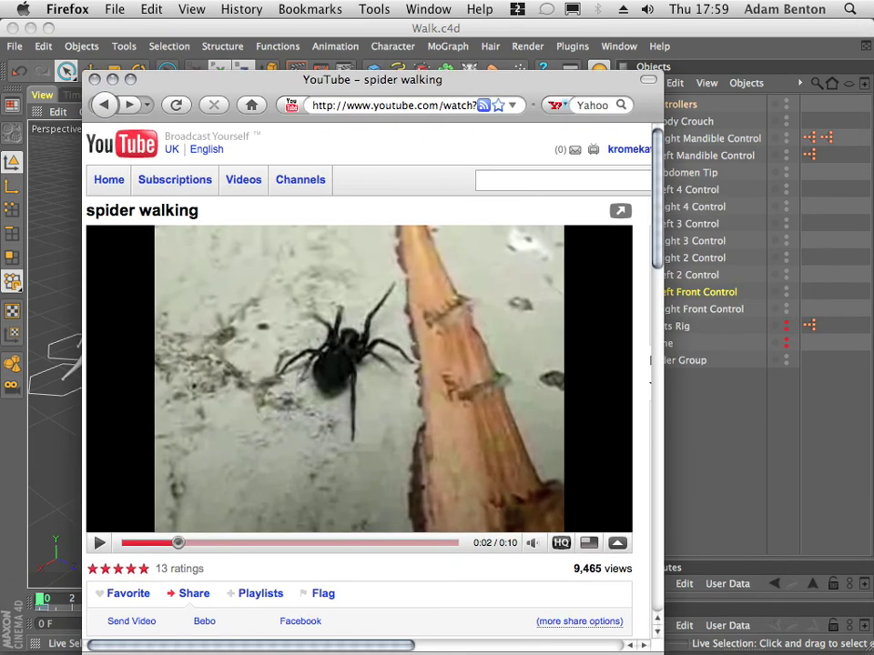
pyautogui.press('super+Tab')
pyautogui.moveTo(537, 105); pyautogui.dragTo(647, 74)
pyautogui.click(235, 513)
pyautogui.click(209, 512)
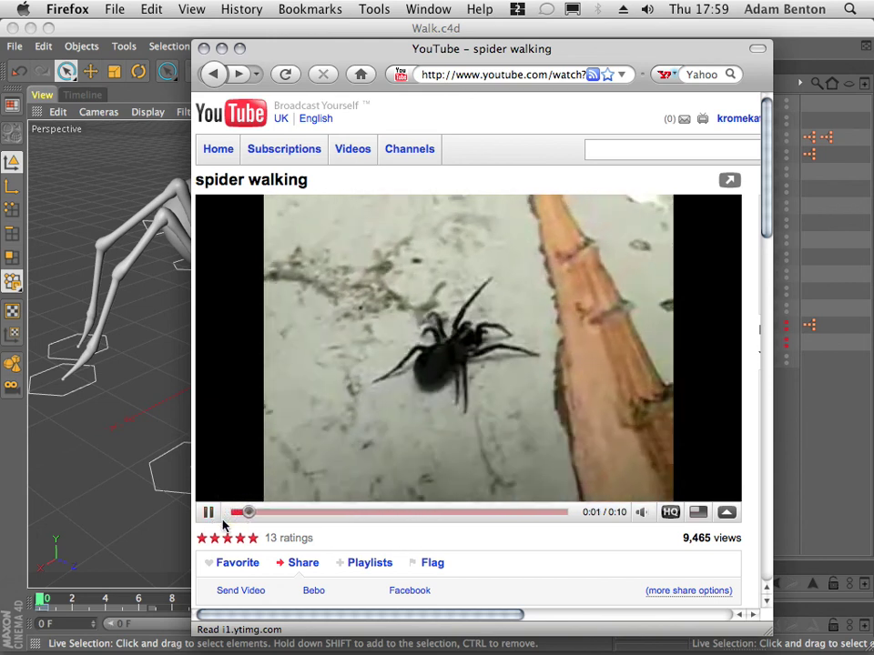
pyautogui.click(228, 513)
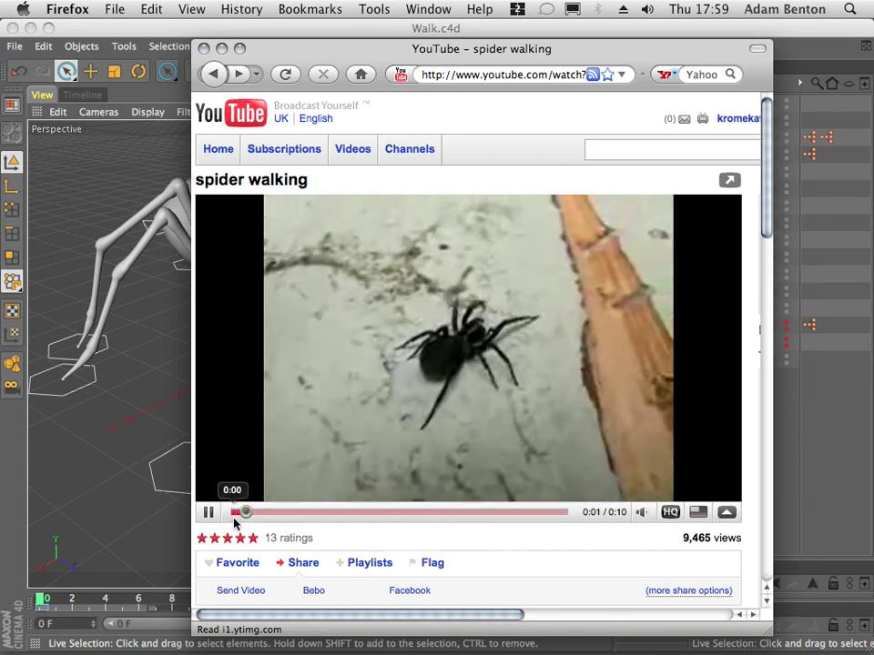
pyautogui.click(234, 513)
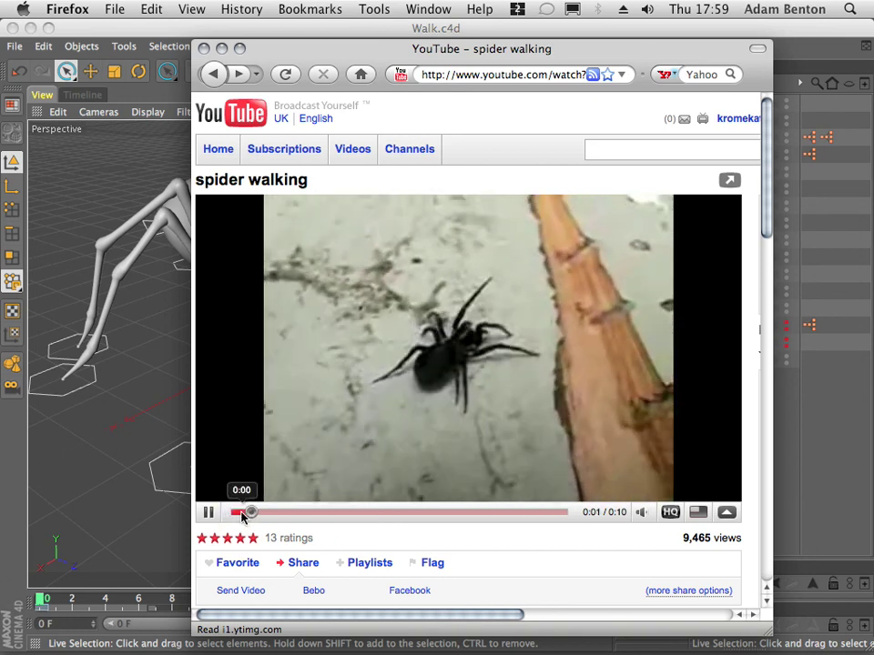
pyautogui.click(227, 515)
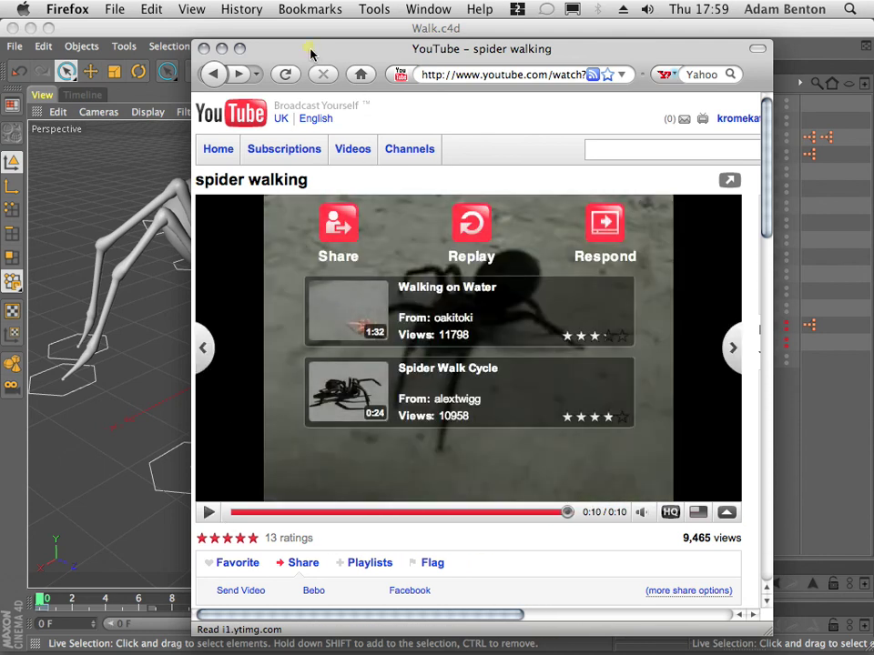
pyautogui.press('super+w')
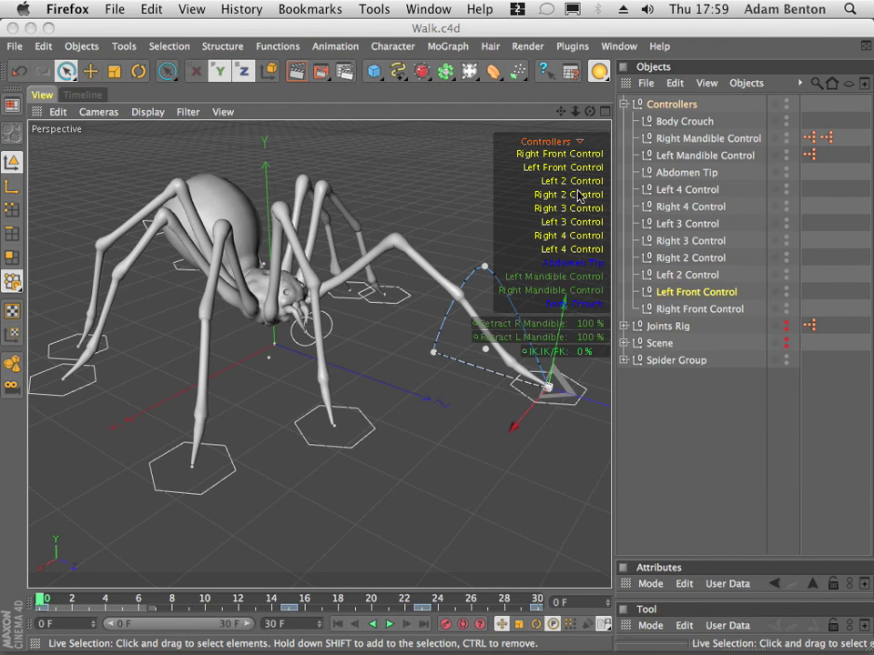
# Select the Abdomen Tip control, replay the "spider walking" reference video in Firefox, dismiss the browser and view the spider from its side.
pyautogui.click(572, 263)
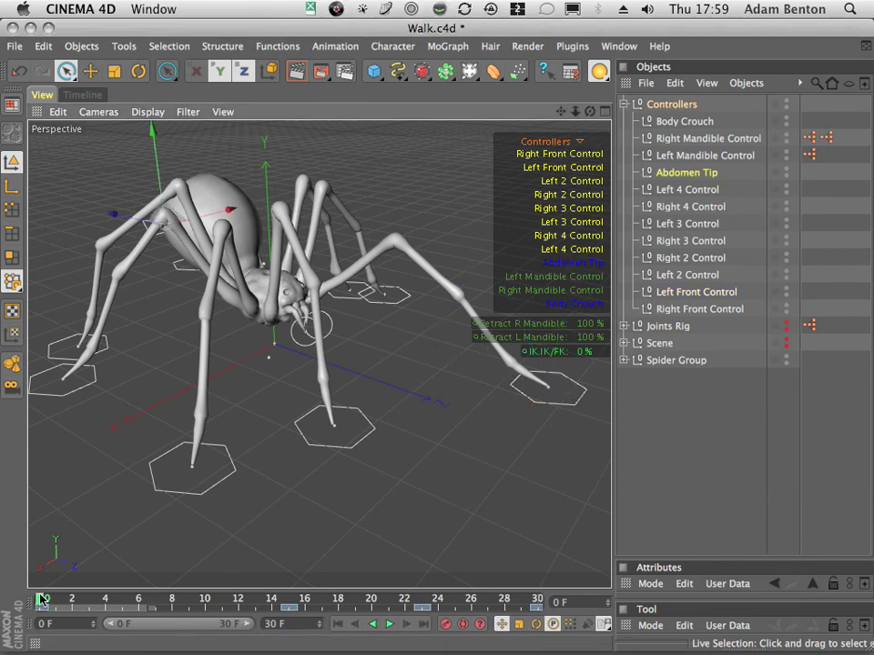
pyautogui.press('super+Tab')
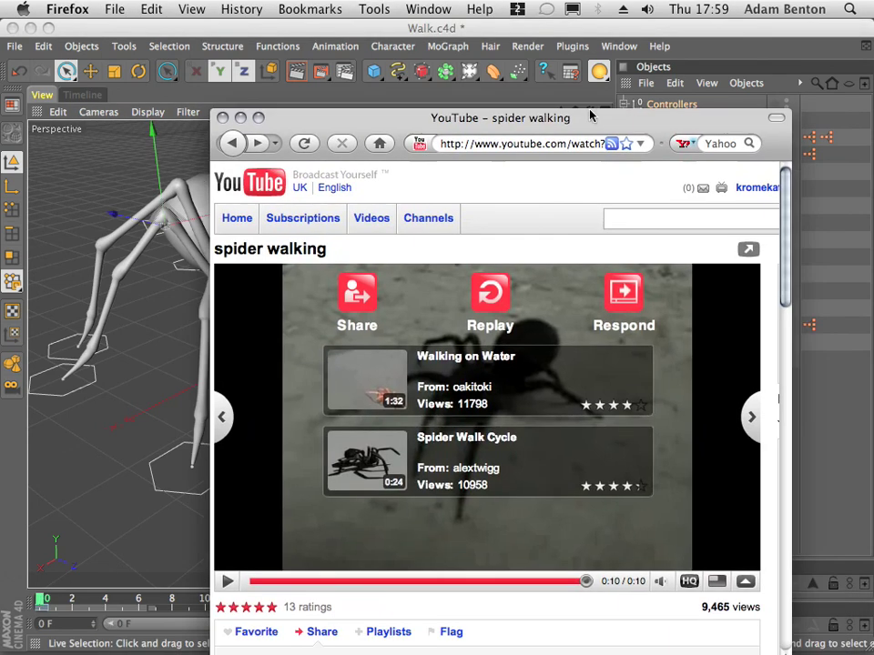
pyautogui.click(319, 587)
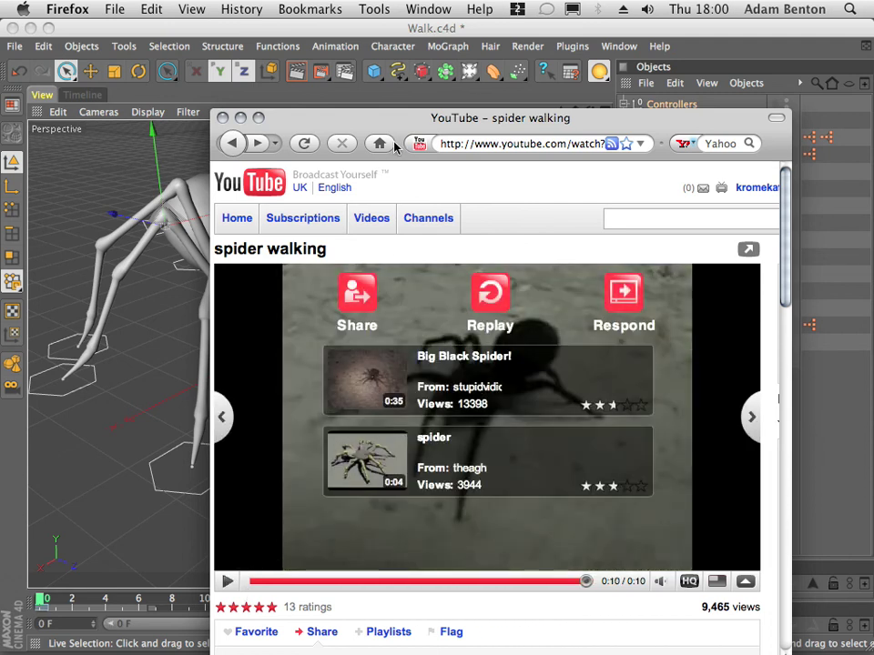
pyautogui.doubleClick(347, 120)
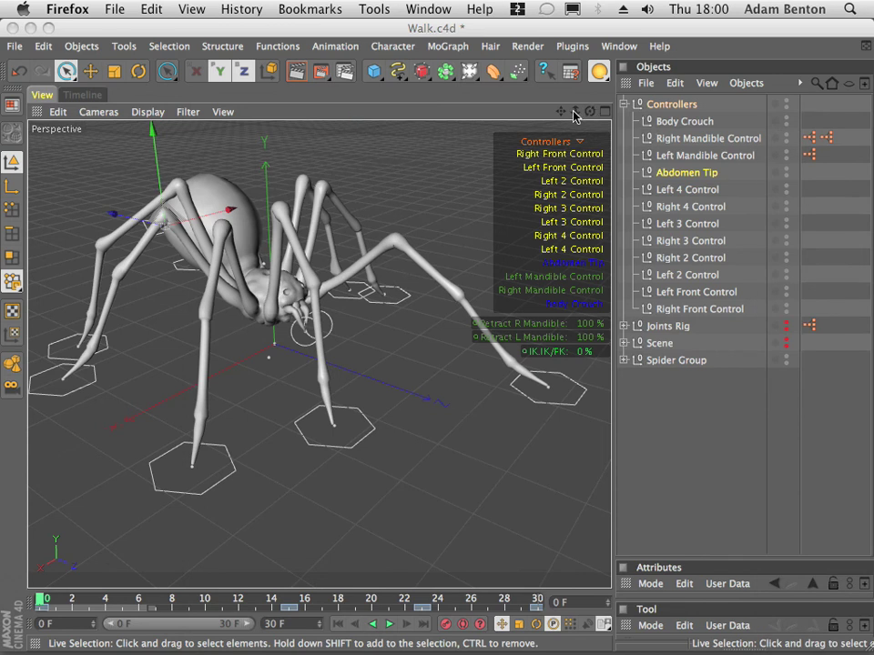
pyautogui.moveTo(590, 112); pyautogui.dragTo(297, 92)
pyautogui.moveTo(56, 599); pyautogui.dragTo(2, 617)
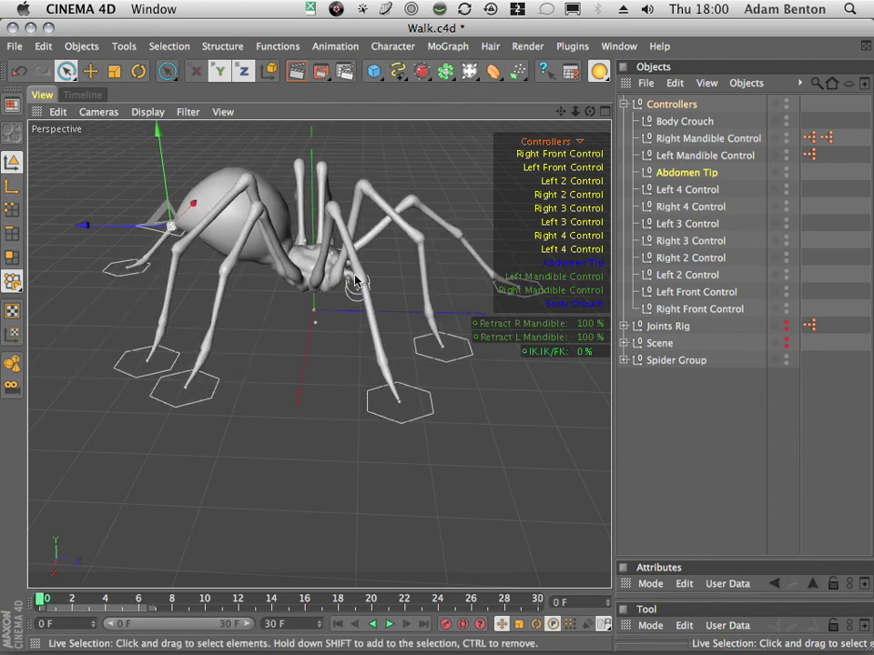
pyautogui.moveTo(560, 111); pyautogui.dragTo(434, 128)
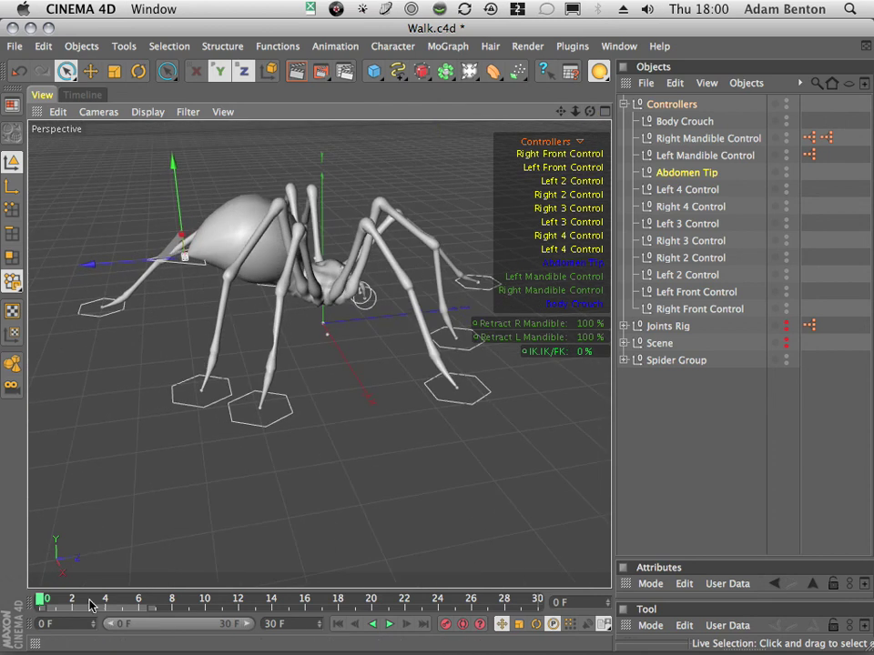
pyautogui.moveTo(42, 601); pyautogui.dragTo(155, 601)
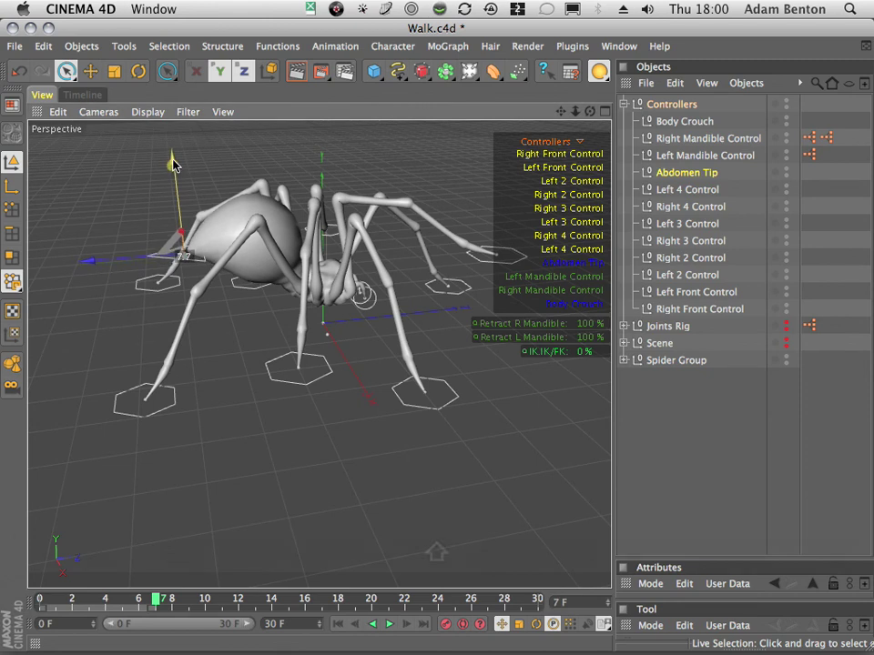
pyautogui.moveTo(173, 163); pyautogui.dragTo(169, 151)
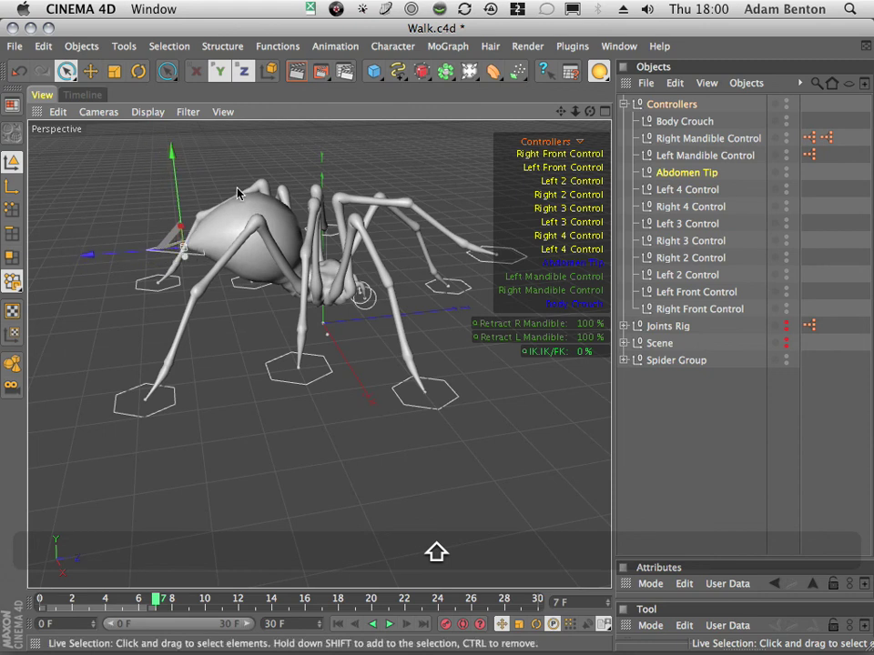
pyautogui.click(444, 626)
pyautogui.moveTo(120, 600); pyautogui.dragTo(2, 590)
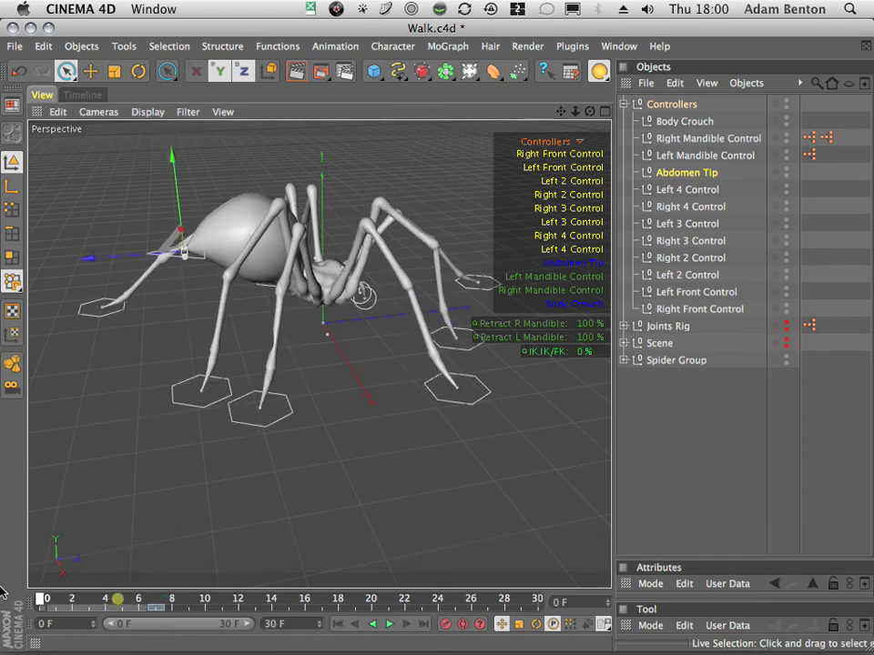
pyautogui.moveTo(173, 159); pyautogui.dragTo(172, 162)
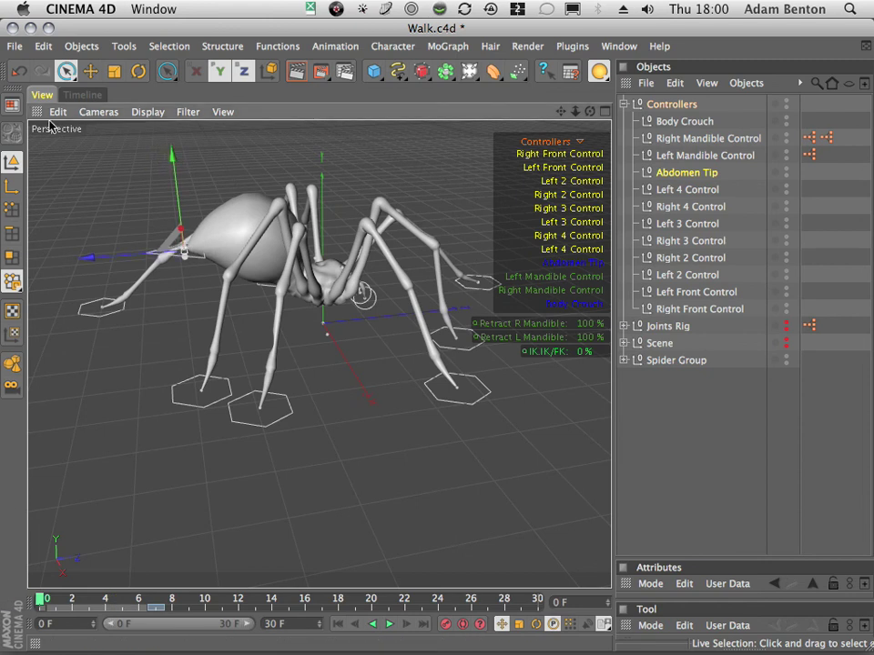
pyautogui.click(18, 73)
pyautogui.click(19, 73)
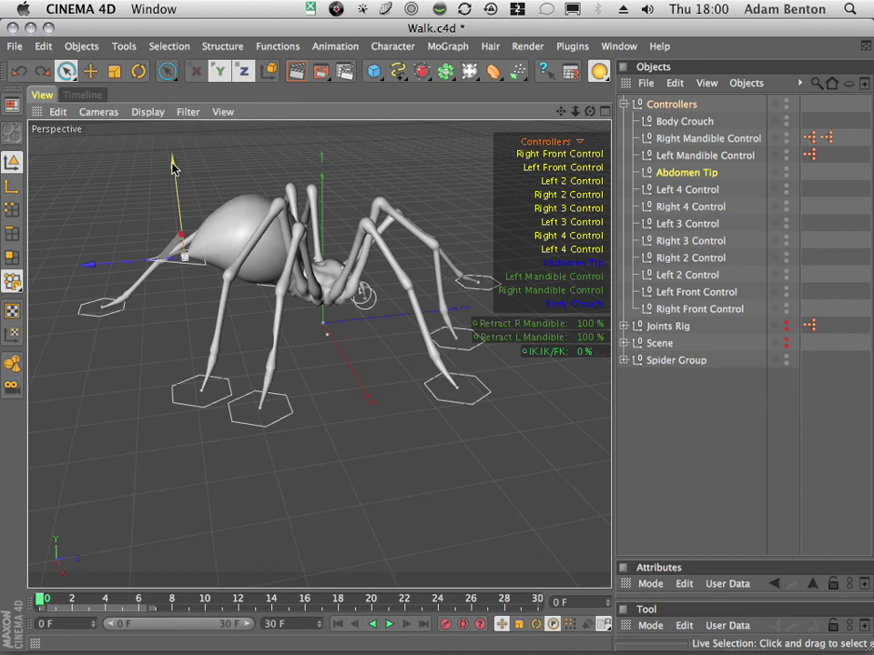
# Lower the Abdomen Tip slightly at frame 0 and record a position key.
pyautogui.moveTo(173, 167); pyautogui.dragTo(176, 181)
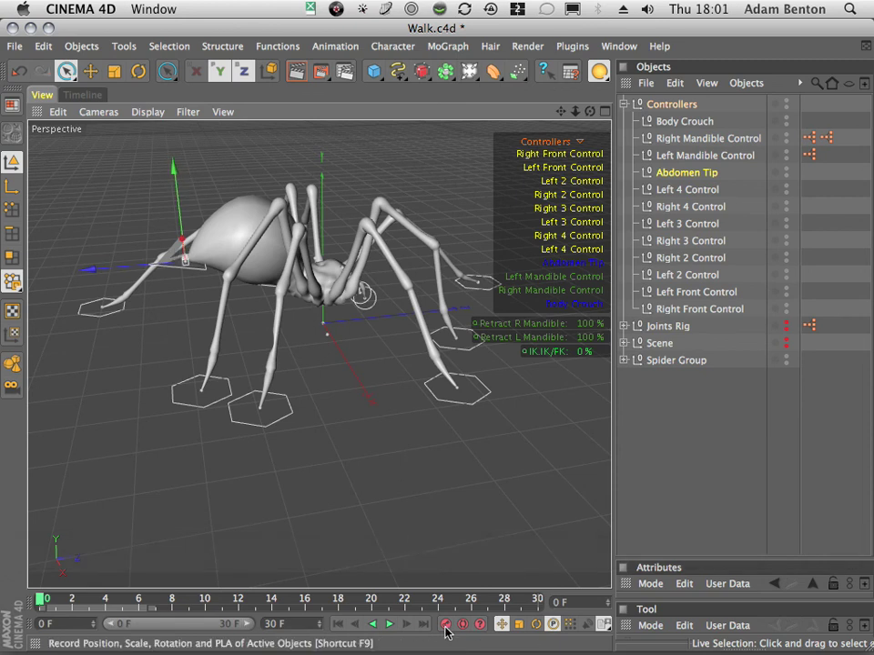
pyautogui.click(18, 71)
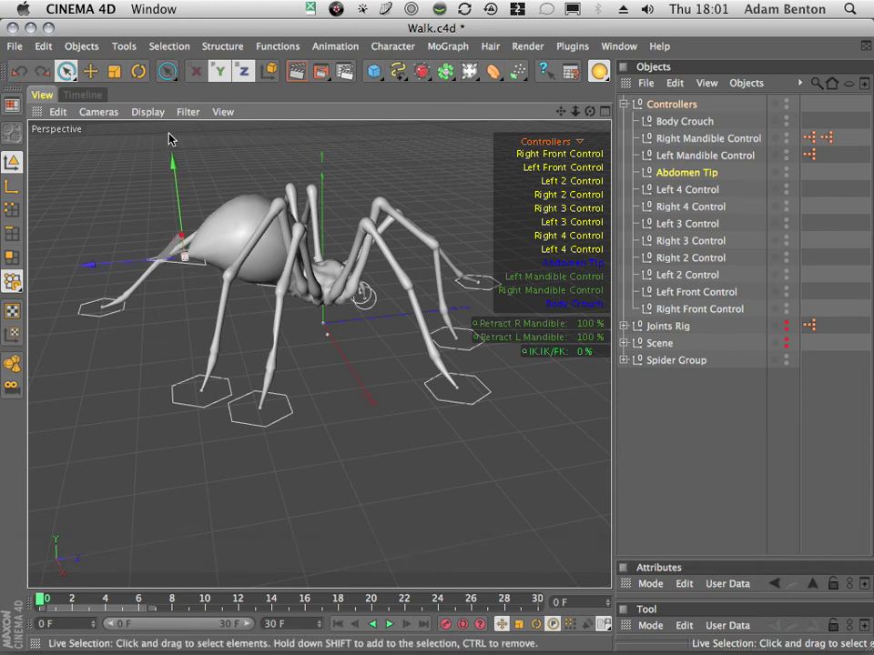
pyautogui.moveTo(175, 167); pyautogui.dragTo(176, 173)
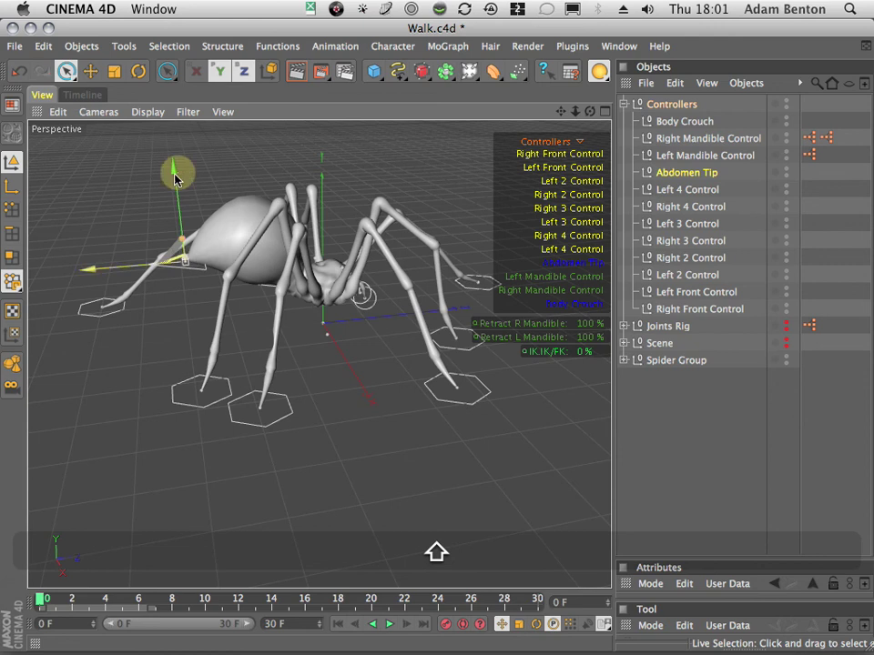
pyautogui.click(450, 616)
# Raise the Abdomen Tip slightly at frame 7 and record a position key.
pyautogui.moveTo(40, 599); pyautogui.dragTo(156, 598)
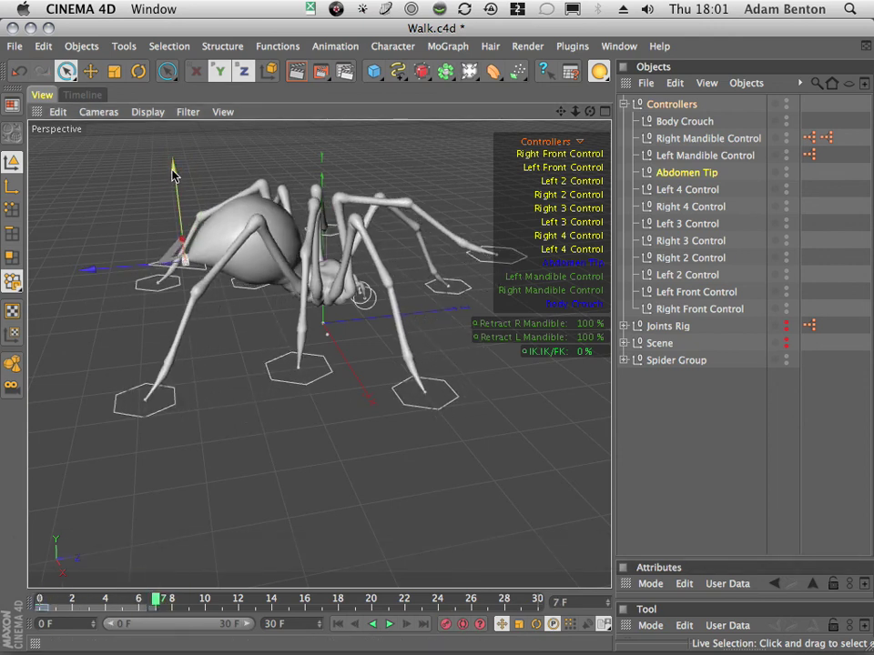
pyautogui.moveTo(175, 167); pyautogui.dragTo(176, 164)
pyautogui.click(446, 625)
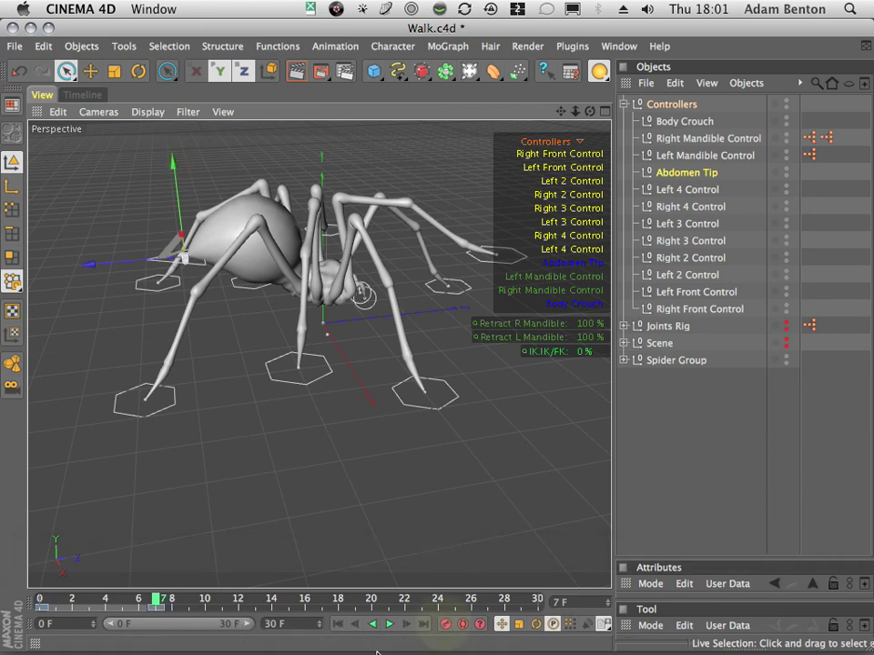
# Lower the Abdomen Tip about 20 units at frame 15 and record a position key.
pyautogui.moveTo(171, 595); pyautogui.dragTo(293, 617)
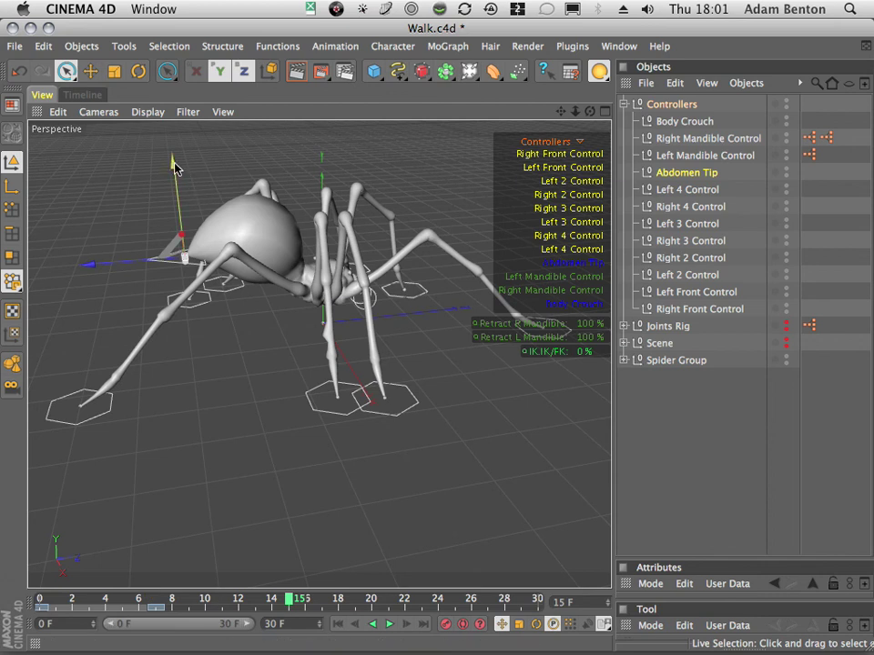
pyautogui.moveTo(173, 169); pyautogui.dragTo(177, 183)
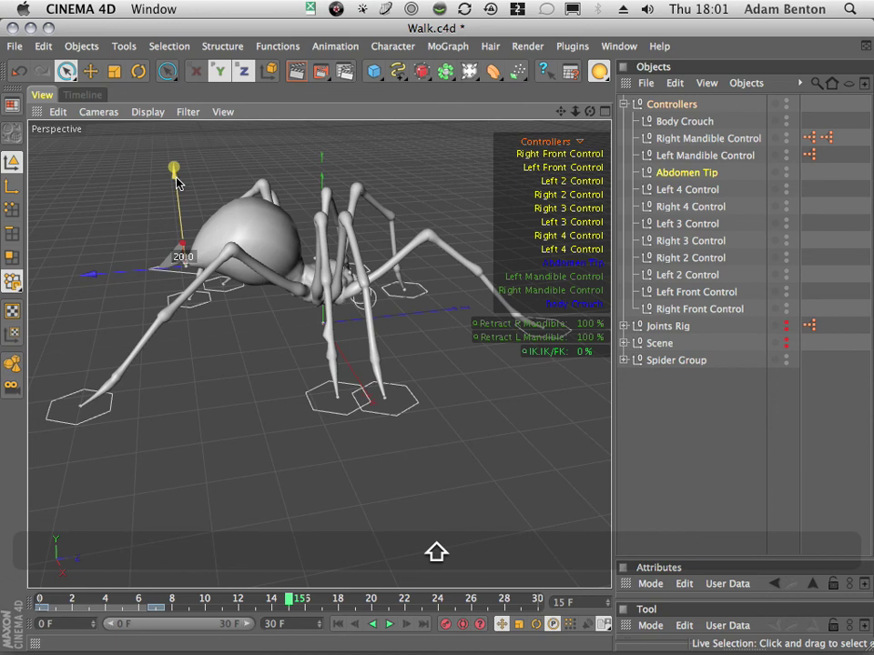
pyautogui.moveTo(177, 183); pyautogui.dragTo(177, 183)
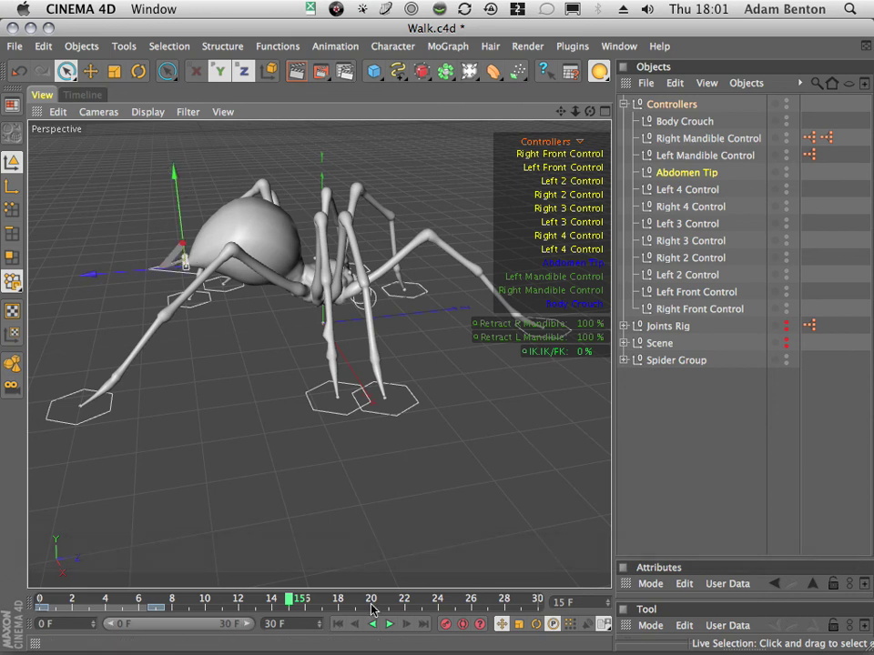
pyautogui.click(447, 627)
# Play the cycle, raise the Abdomen Tip about 8 units at frame 15 and re-record its position key.
pyautogui.click(388, 623)
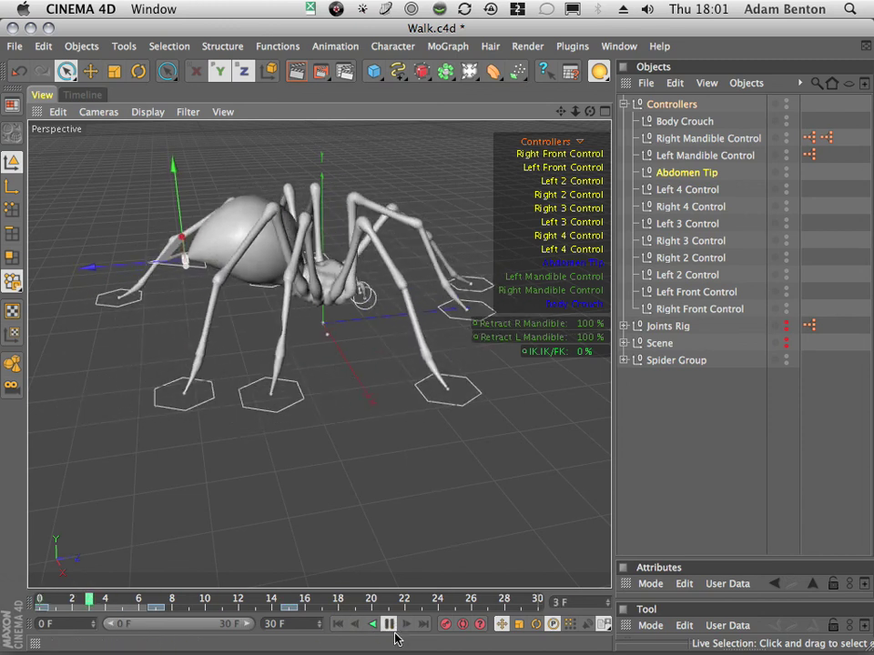
pyautogui.click(89, 599)
pyautogui.moveTo(58, 598); pyautogui.dragTo(296, 606)
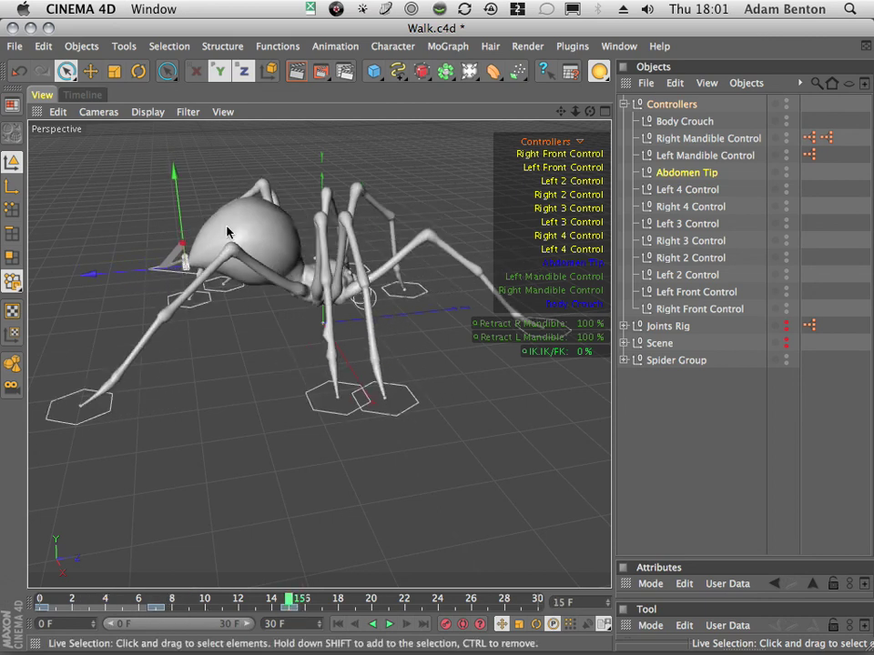
pyautogui.press('shift')
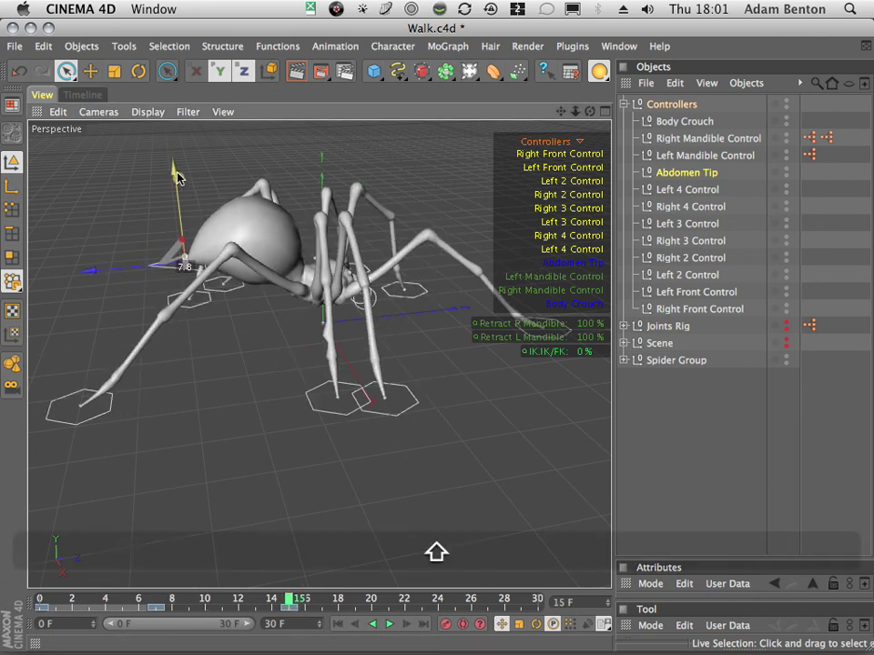
pyautogui.click(372, 625)
# Play the cycle again, raise the Abdomen Tip a little more at frame 7 and re-record its position key.
pyautogui.click(389, 625)
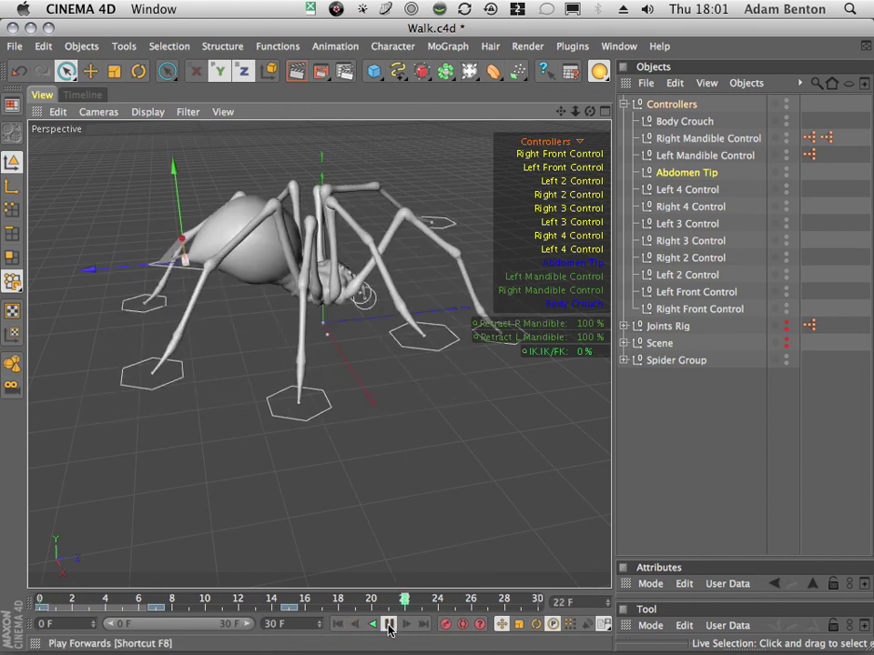
pyautogui.click(389, 624)
pyautogui.moveTo(80, 598); pyautogui.dragTo(152, 597)
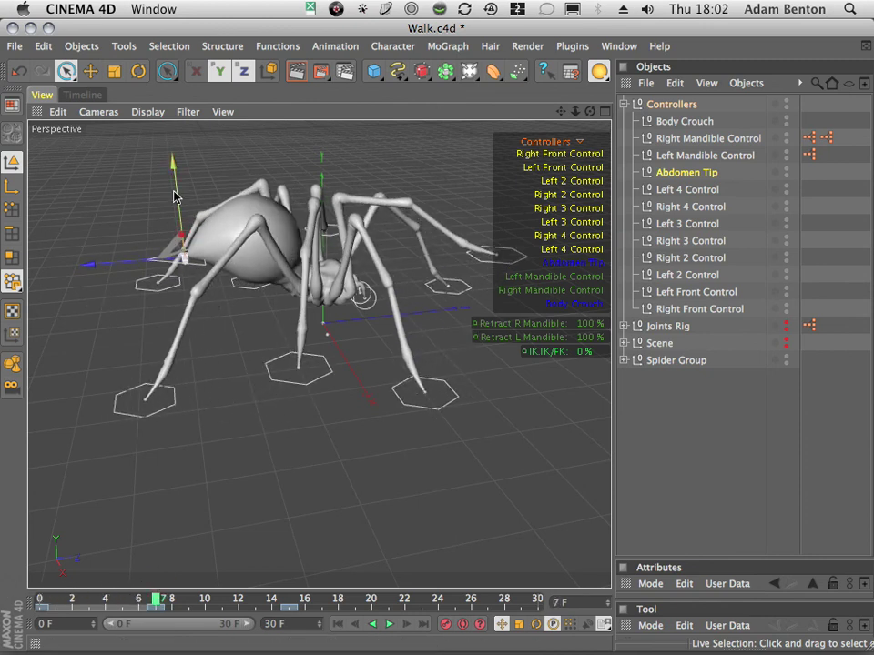
pyautogui.moveTo(176, 170); pyautogui.dragTo(173, 163)
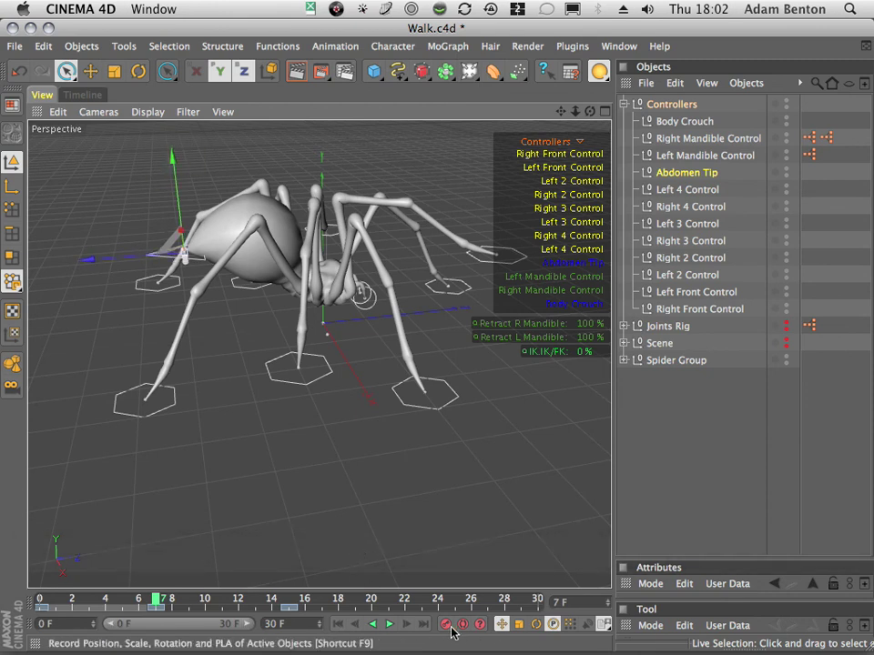
# Play the cycle from the start and scrub through its first half to examine the abdomen's up-and-down motion.
pyautogui.click(336, 624)
pyautogui.click(390, 625)
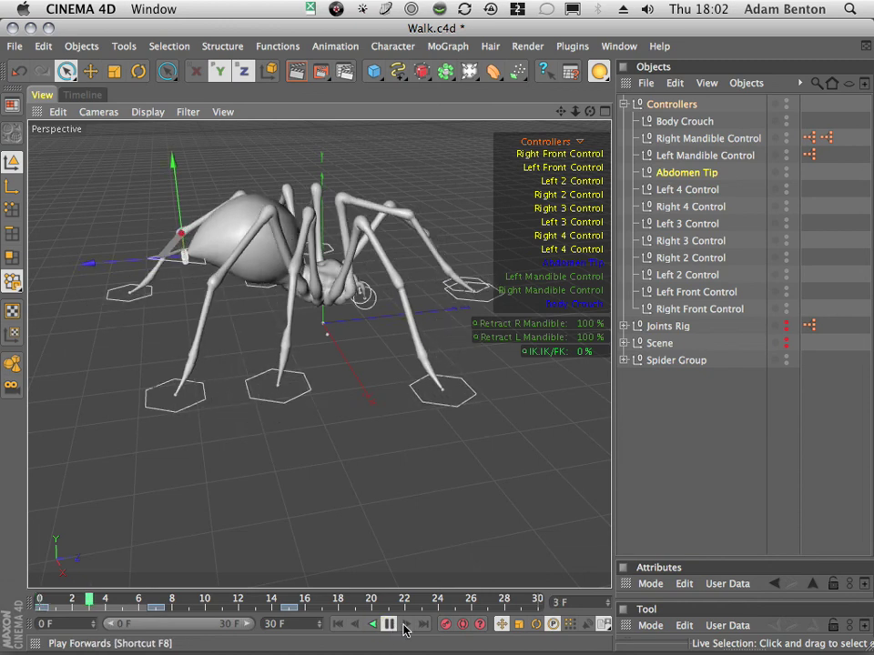
pyautogui.click(390, 625)
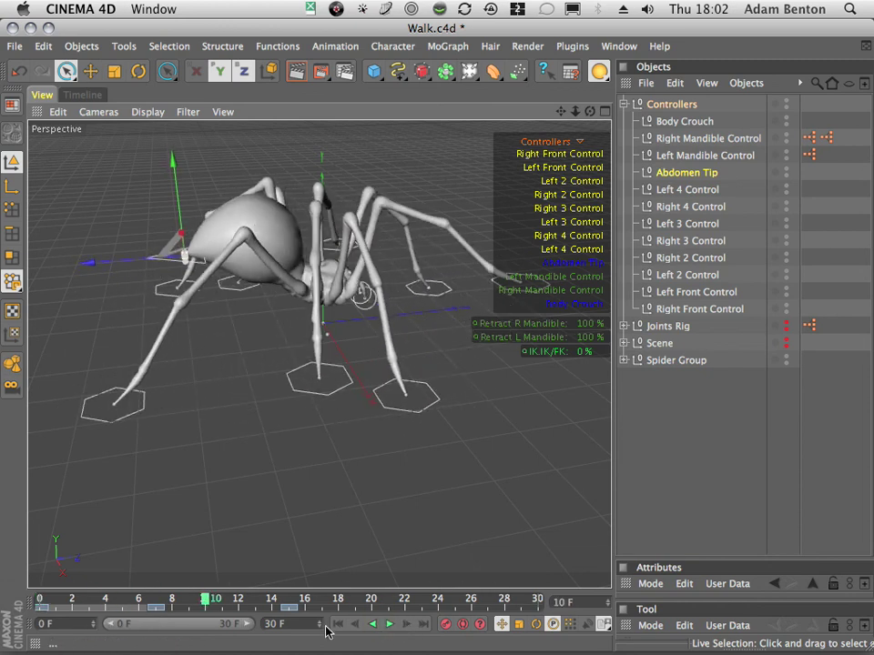
pyautogui.click(336, 625)
pyautogui.moveTo(69, 599); pyautogui.dragTo(271, 601)
pyautogui.moveTo(207, 609); pyautogui.dragTo(154, 612)
pyautogui.moveTo(71, 627); pyautogui.dragTo(2, 619)
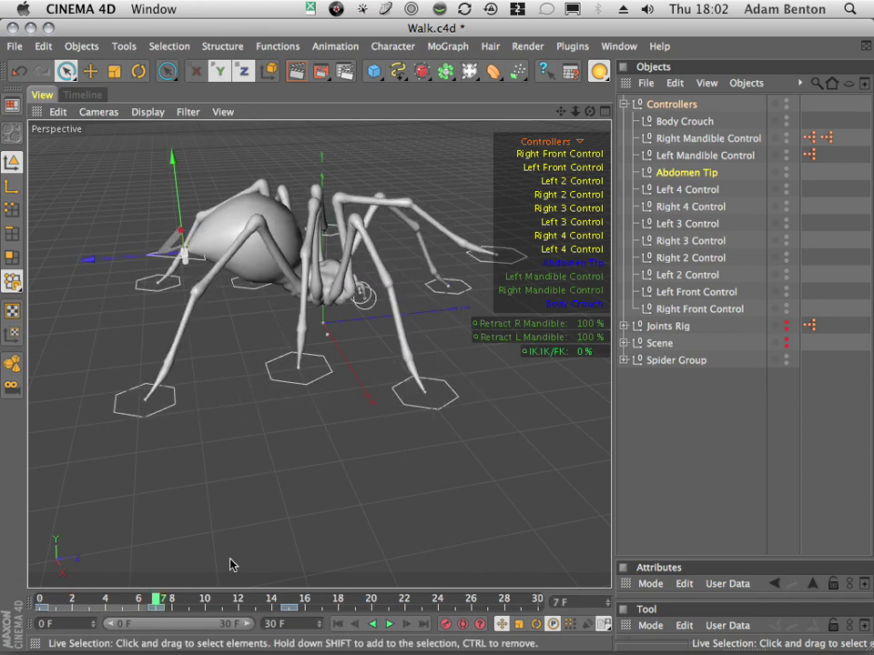
# Raise the Abdomen Tip about 10 units at frame 7, re-record its key, and play and scrub the cycle to check the motion.
pyautogui.moveTo(172, 158); pyautogui.dragTo(169, 153)
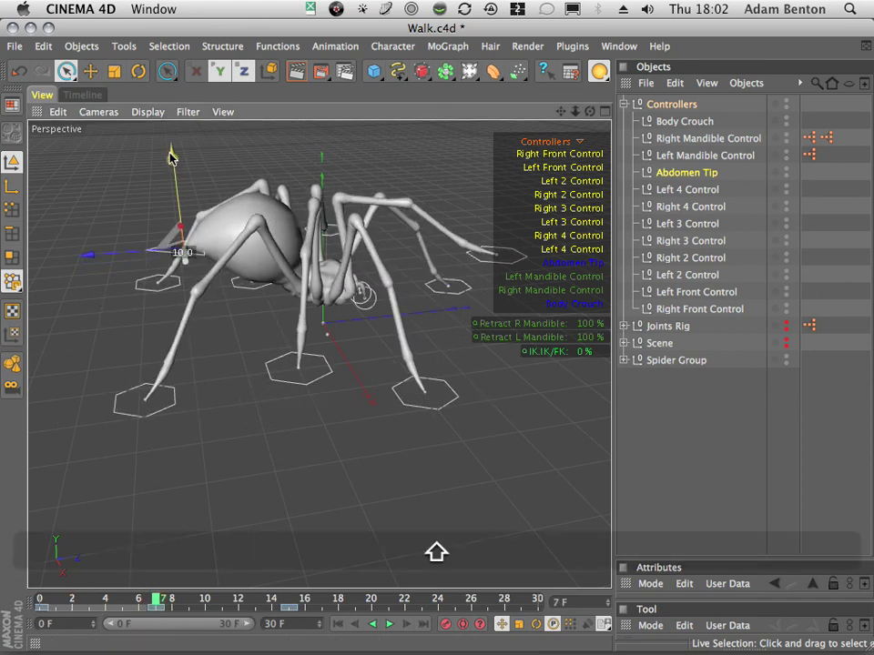
pyautogui.click(444, 625)
pyautogui.click(341, 624)
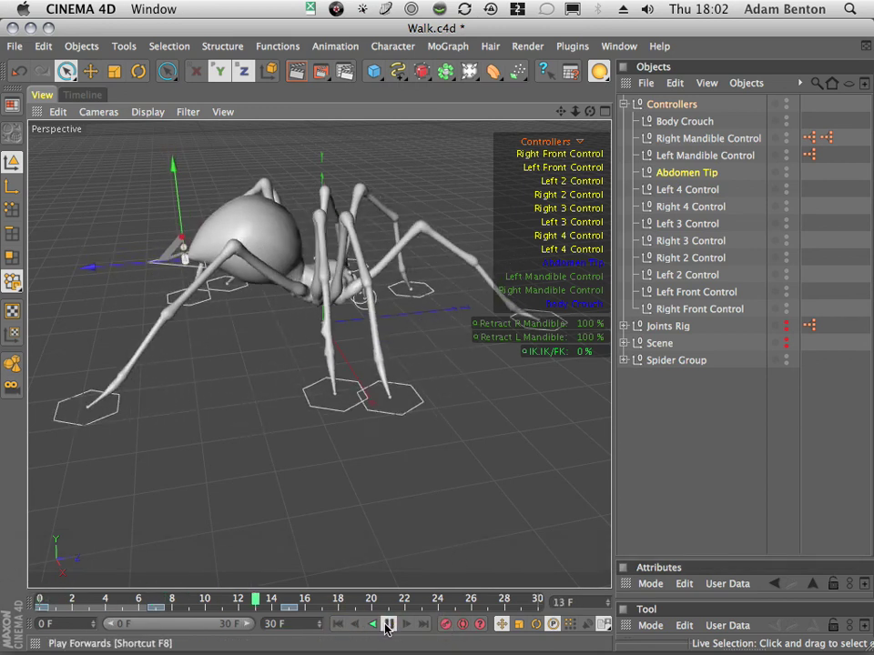
pyautogui.click(390, 625)
pyautogui.click(336, 622)
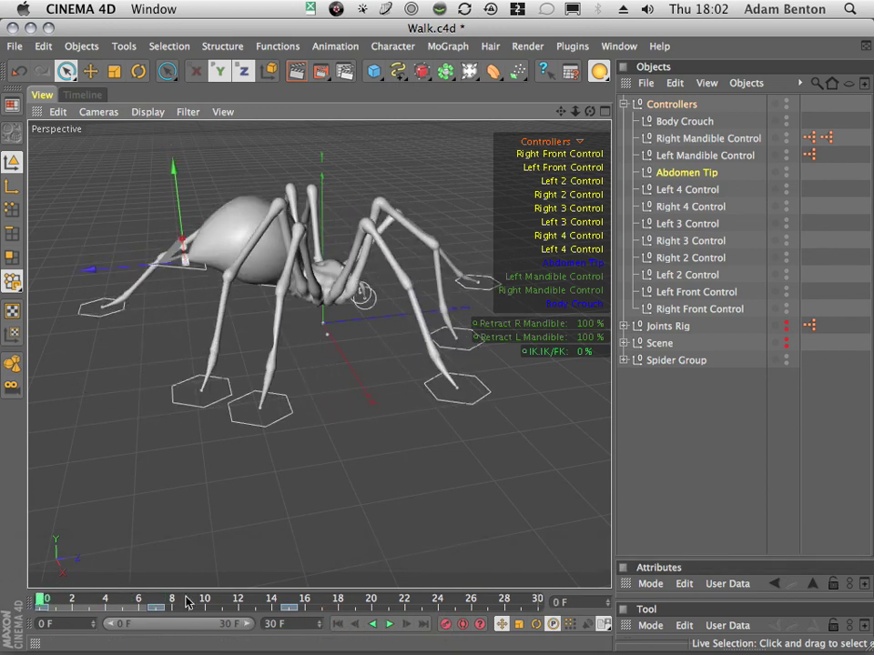
pyautogui.moveTo(97, 597); pyautogui.dragTo(290, 599)
pyautogui.moveTo(223, 642); pyautogui.dragTo(12, 597)
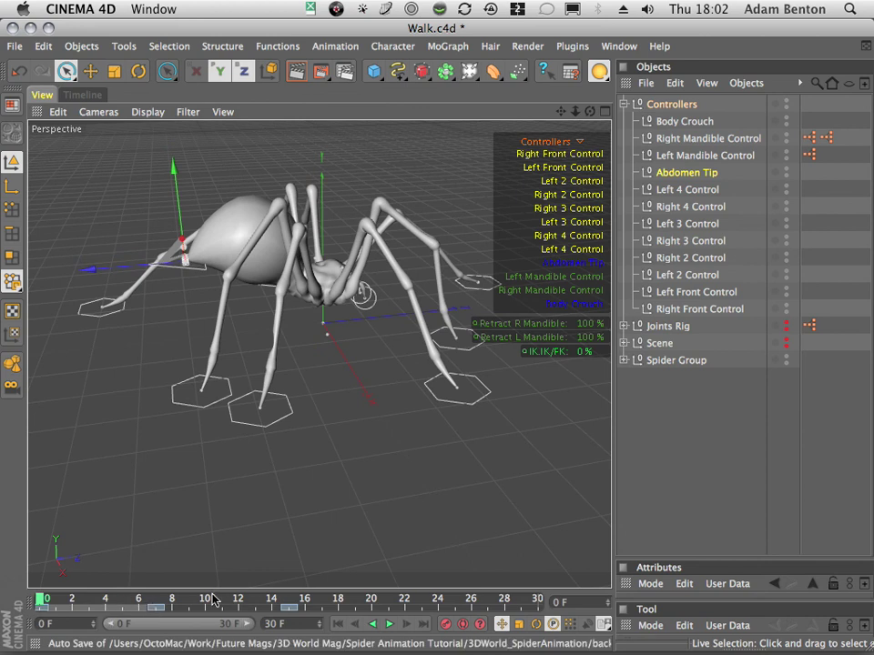
pyautogui.moveTo(46, 600); pyautogui.dragTo(252, 612)
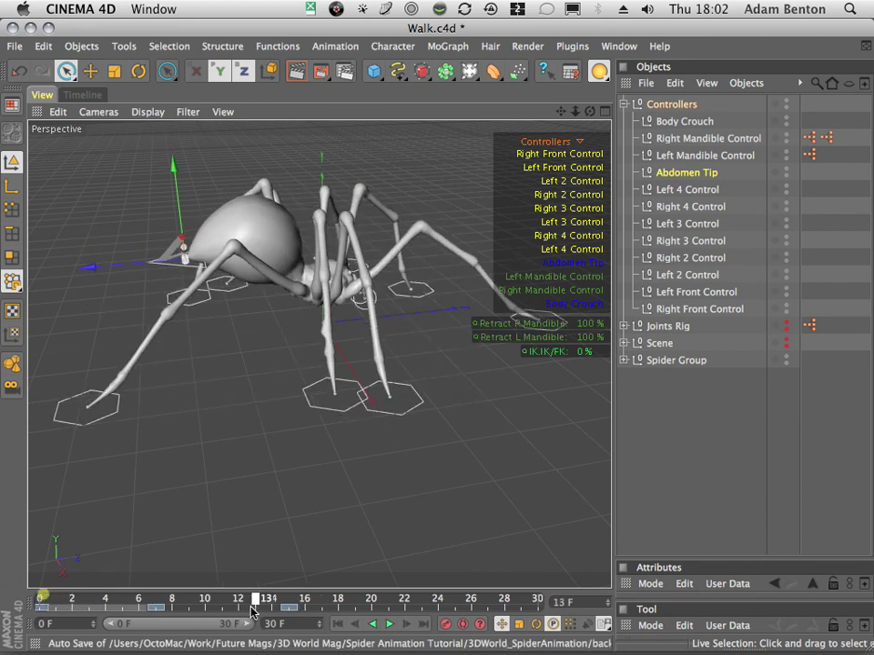
# Show the timeline in key mode, collapse the front leg control tracks and select the Abdomen Tip's Position Y track.
pyautogui.click(83, 95)
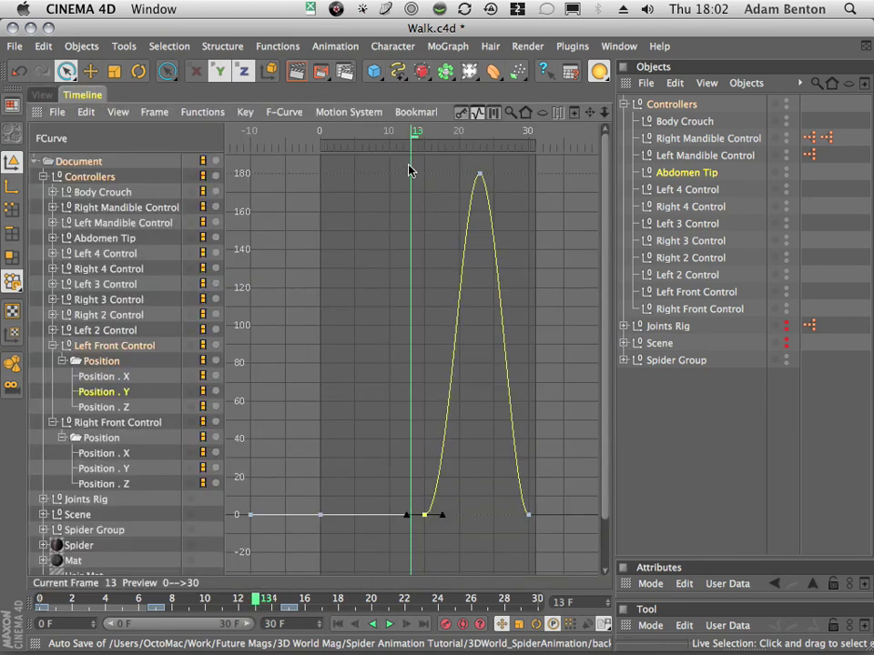
pyautogui.click(463, 114)
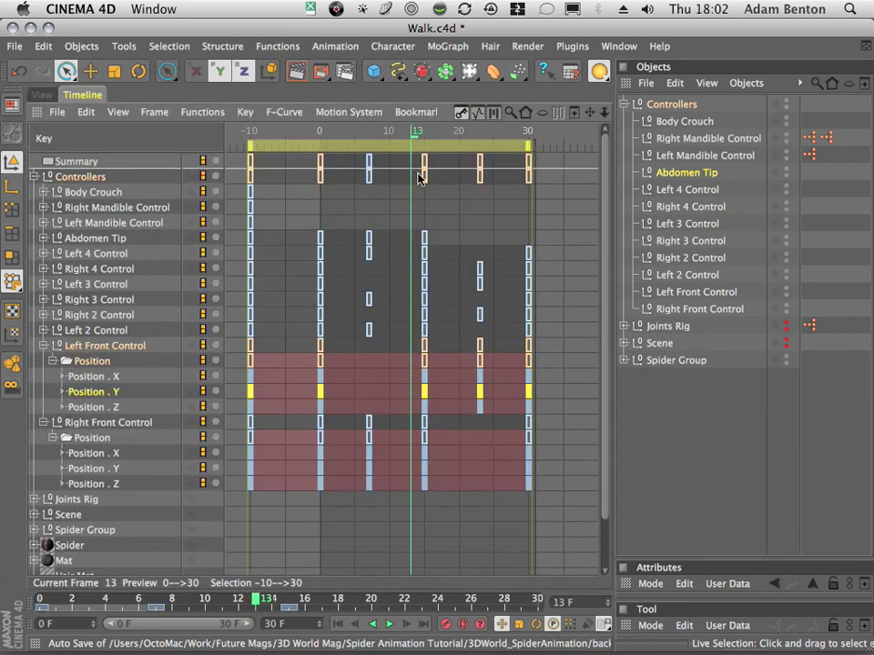
pyautogui.click(42, 347)
pyautogui.click(42, 361)
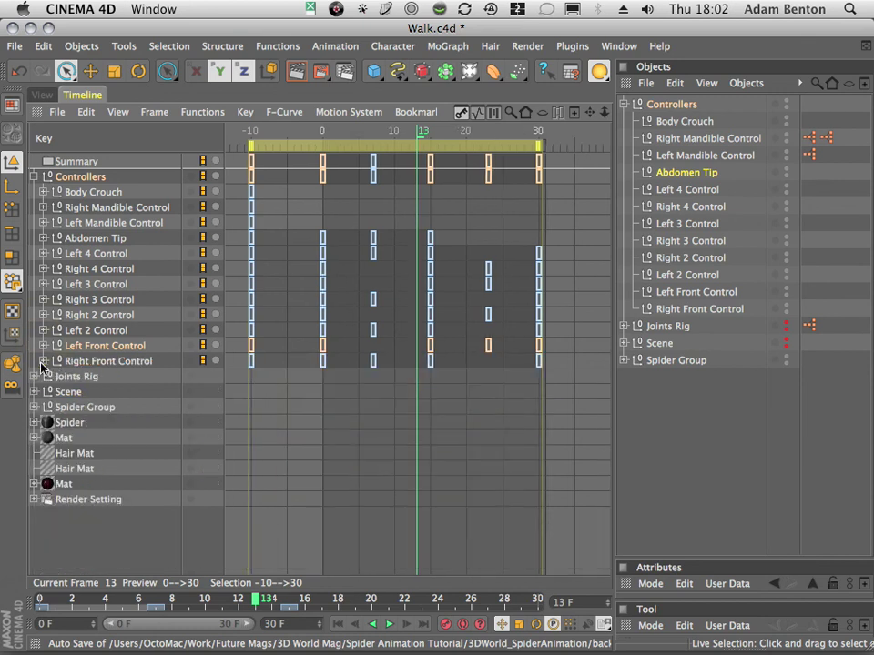
pyautogui.click(43, 238)
pyautogui.click(53, 254)
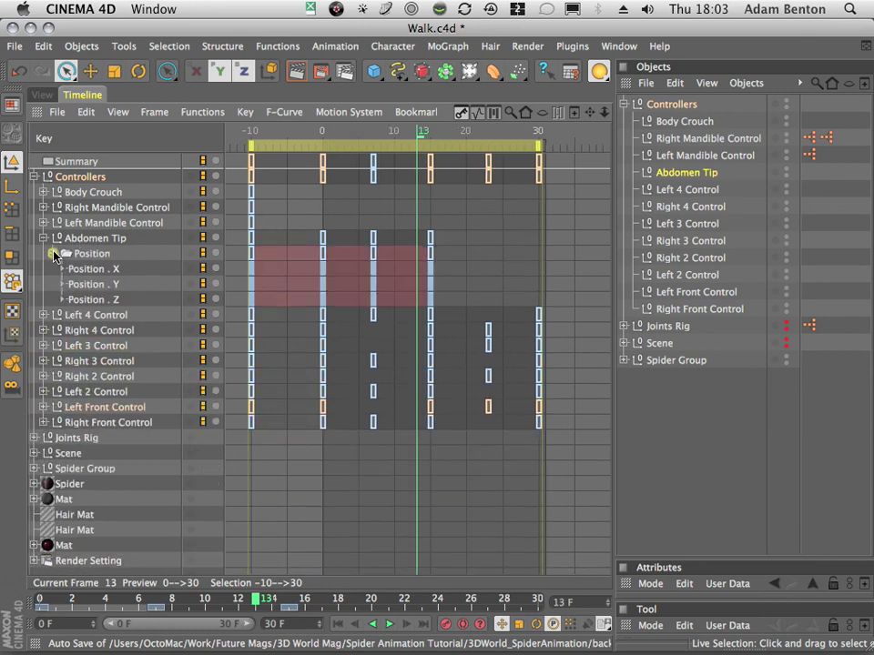
pyautogui.click(86, 285)
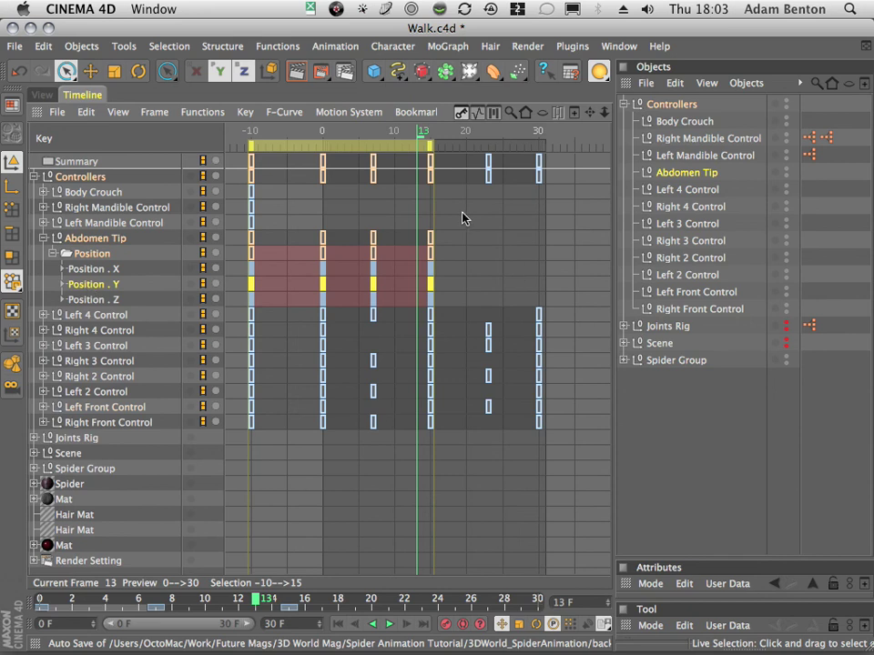
# Copy the Abdomen Tip's Position Y keys from frame 7 to frame 23 and from frame 15 to frame 30.
pyautogui.click(377, 288)
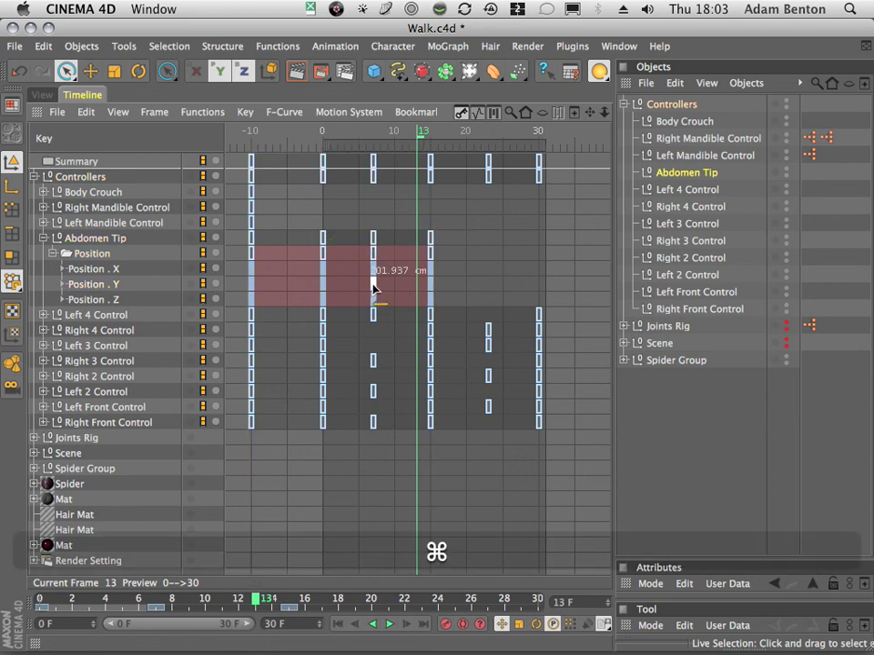
pyautogui.keyDown('super'); pyautogui.moveTo(372, 286); pyautogui.dragTo(487, 294); pyautogui.keyUp('super')
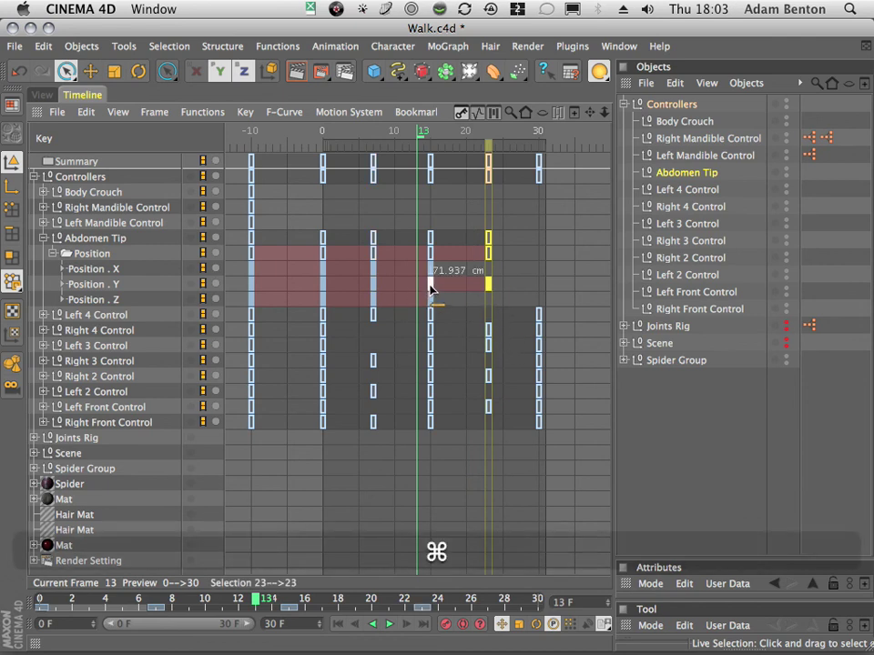
pyautogui.keyDown('super'); pyautogui.moveTo(431, 287); pyautogui.dragTo(539, 292); pyautogui.keyUp('super')
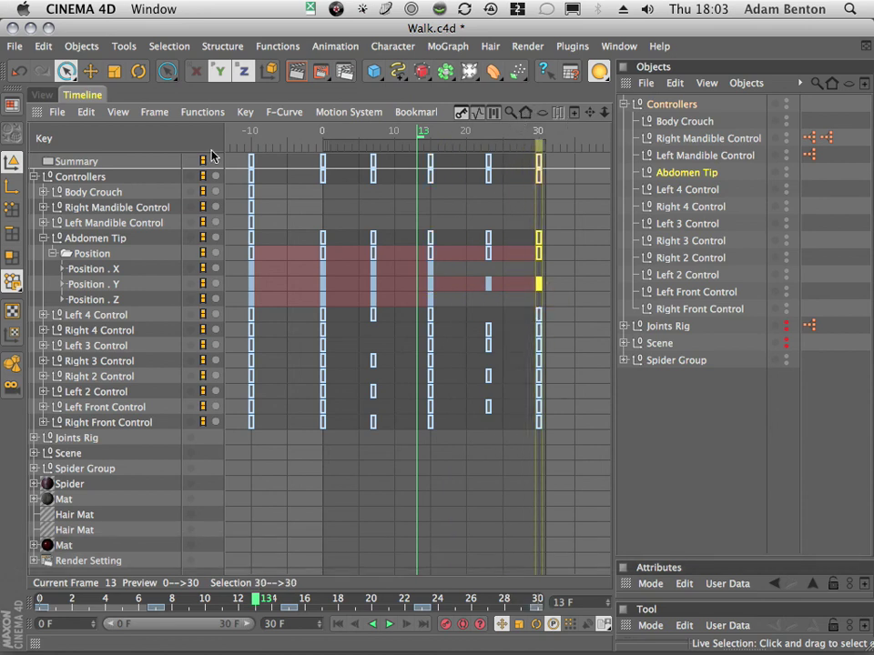
pyautogui.click(17, 74)
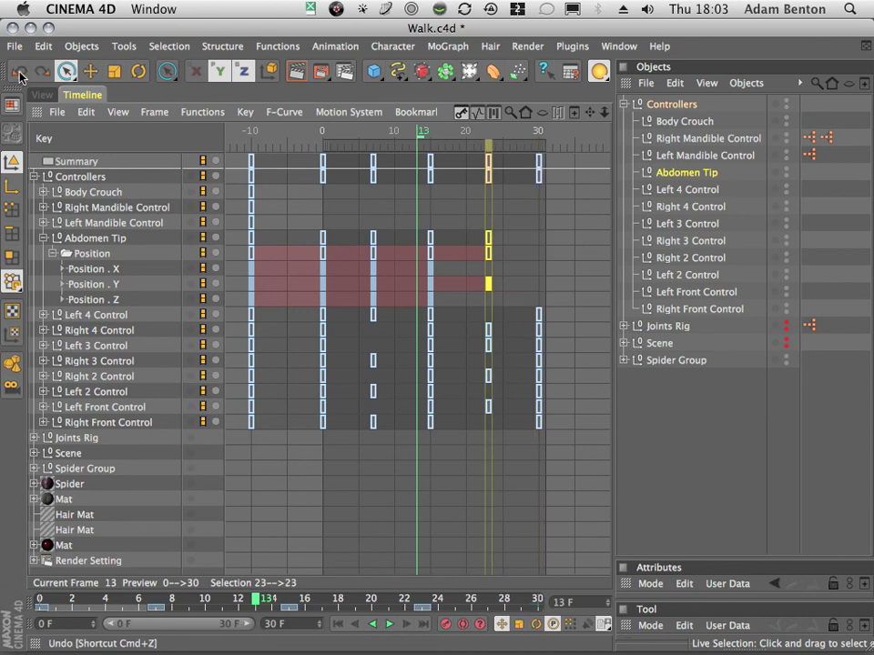
pyautogui.click(44, 73)
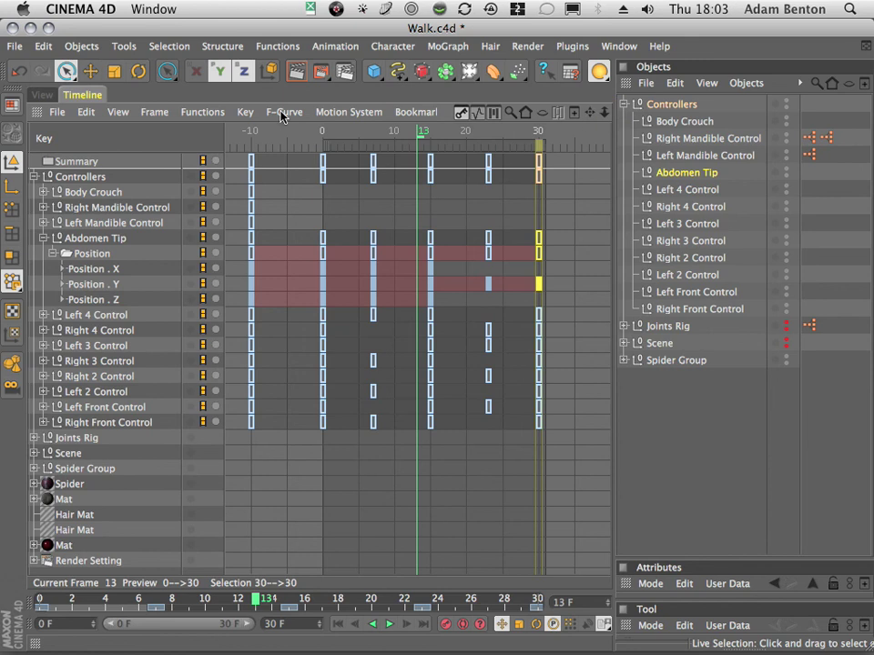
# Play the full cycle in the 3D view from the start and examine the abdomen's motion from different angles.
pyautogui.click(46, 95)
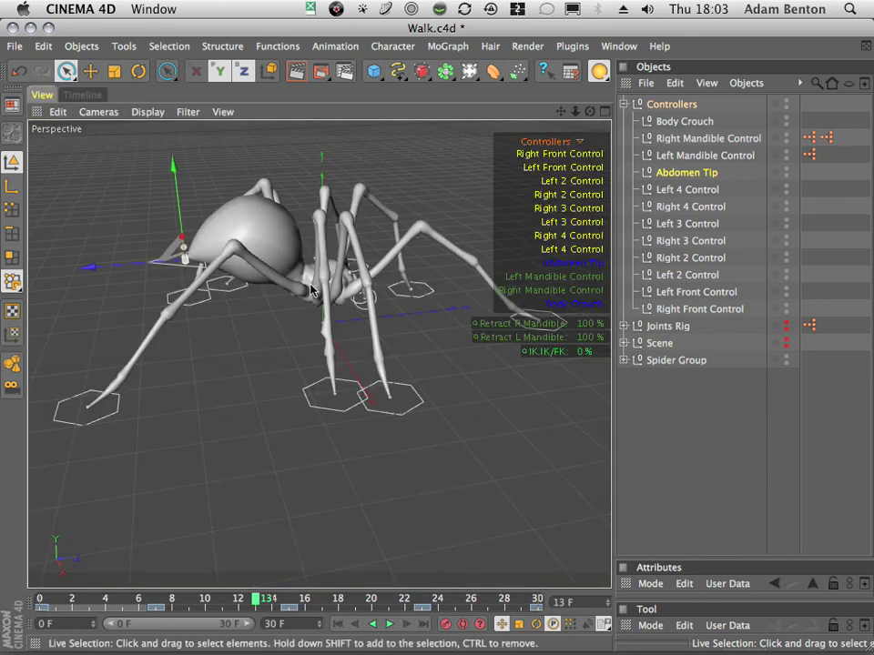
pyautogui.click(337, 624)
pyautogui.click(390, 623)
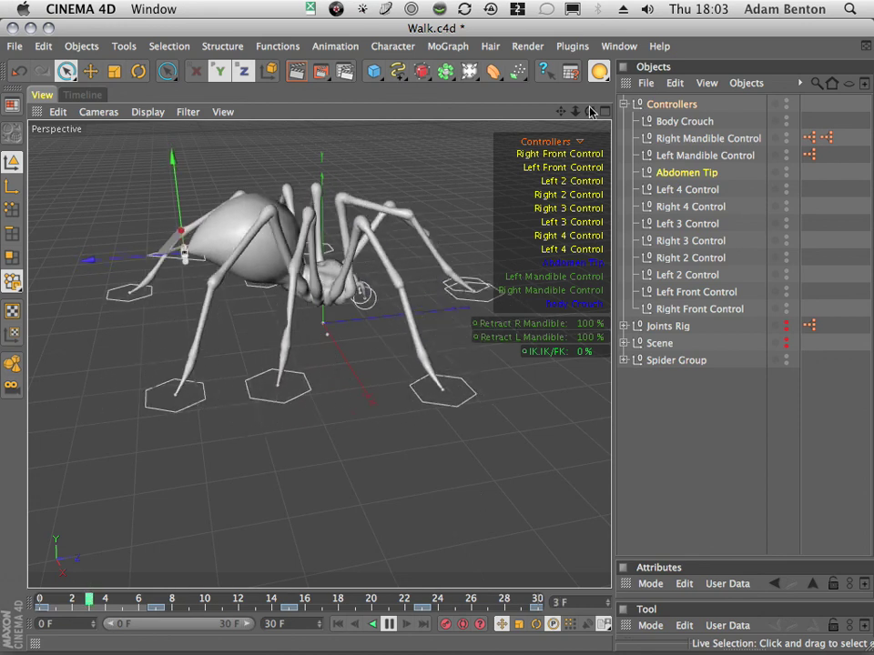
pyautogui.moveTo(590, 111); pyautogui.dragTo(863, 69)
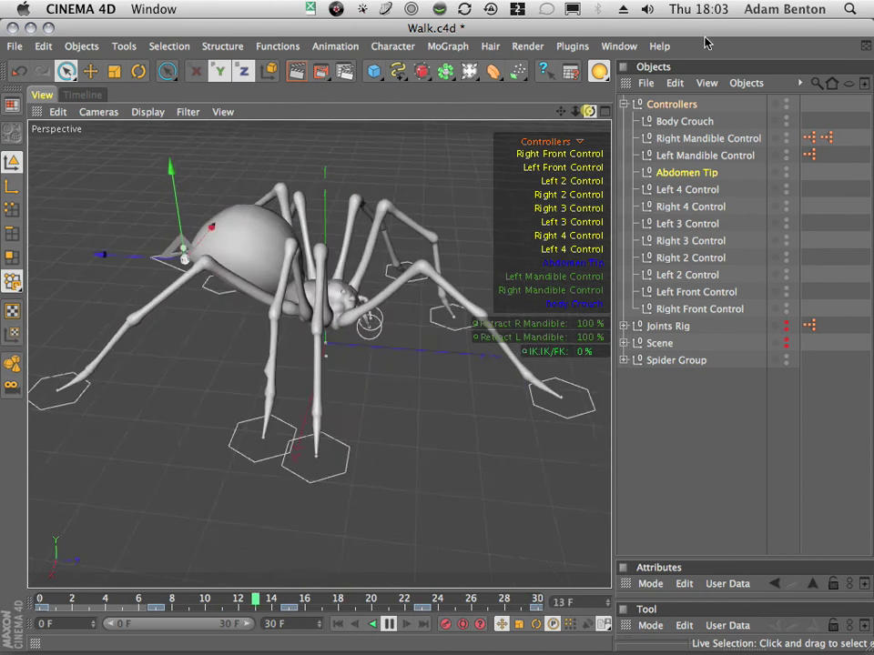
pyautogui.click(388, 625)
# From behind the spider, shift the Abdomen Tip slightly right at frame 0 and left at frame 15, recording a position key each time.
pyautogui.click(335, 626)
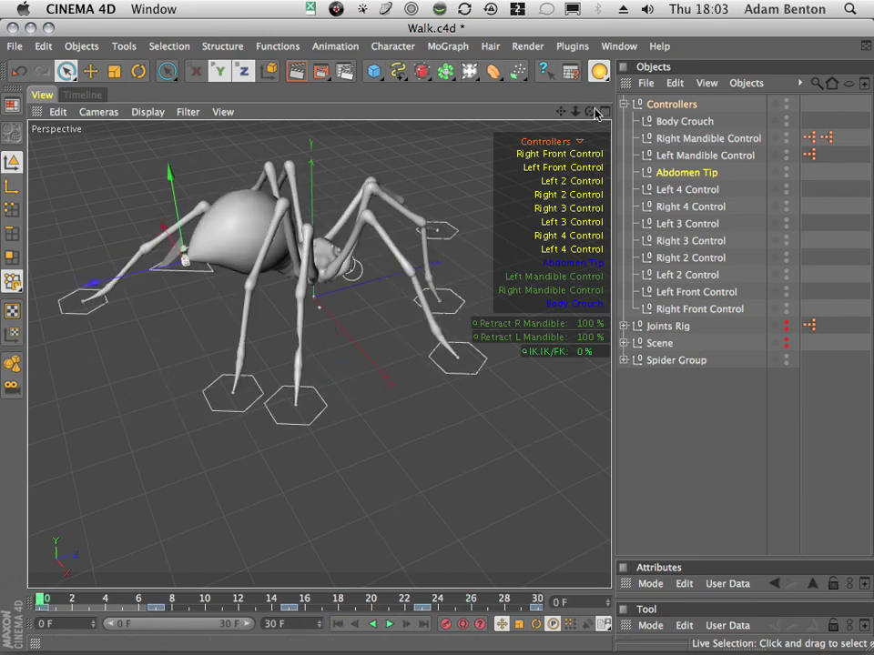
pyautogui.moveTo(597, 113); pyautogui.dragTo(493, 104)
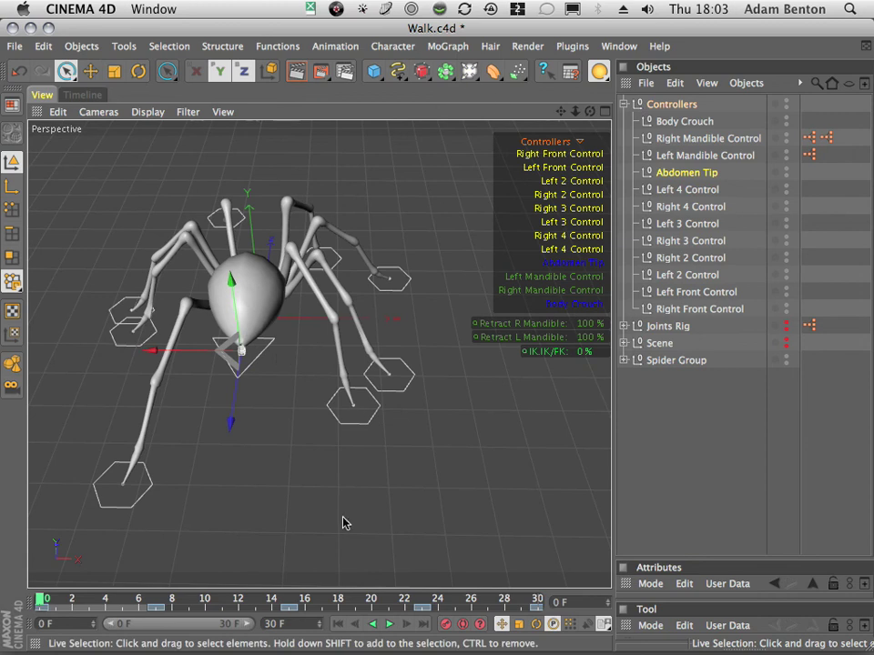
pyautogui.moveTo(84, 597); pyautogui.dragTo(9, 613)
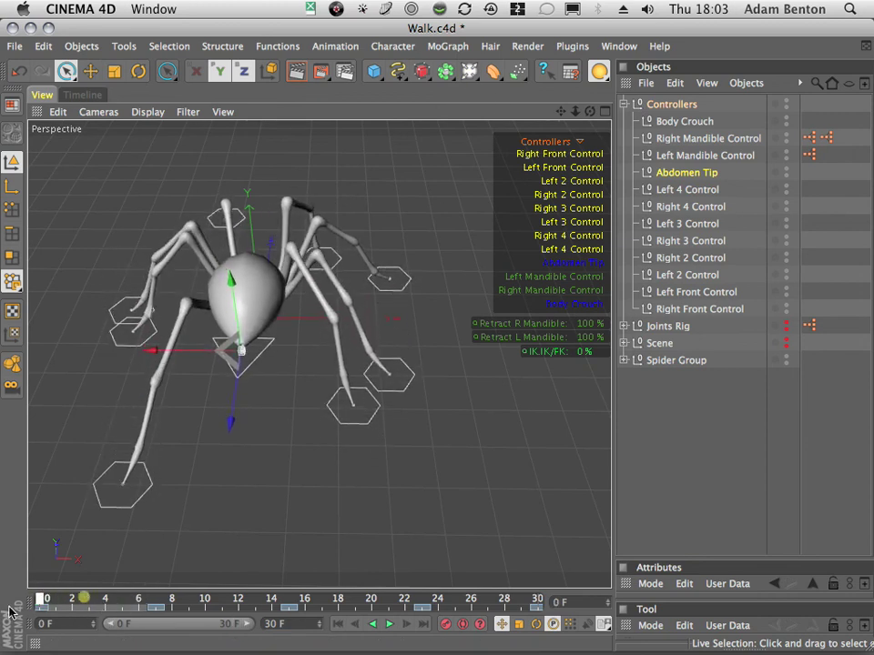
pyautogui.moveTo(151, 352); pyautogui.dragTo(162, 356)
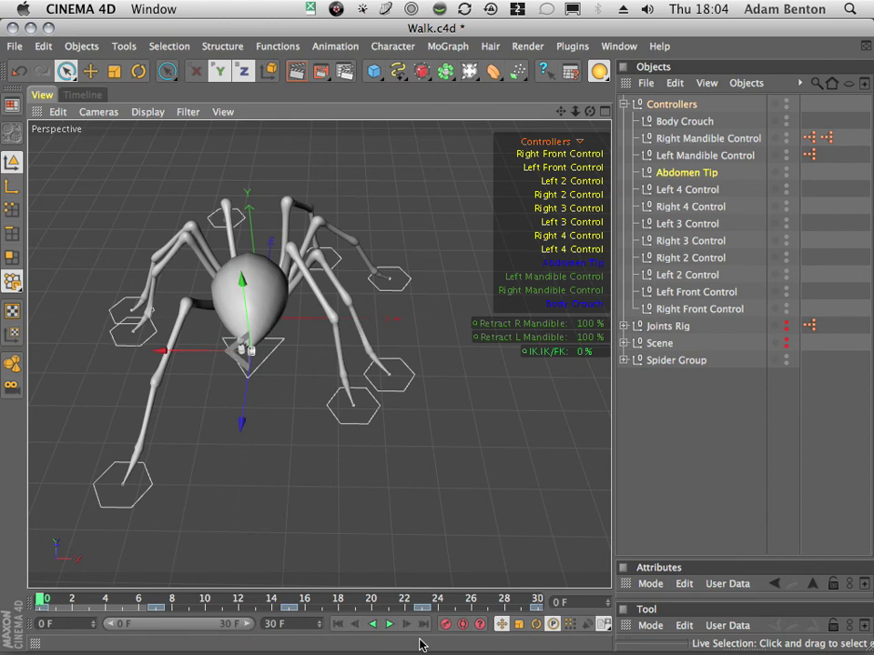
pyautogui.moveTo(56, 598); pyautogui.dragTo(285, 630)
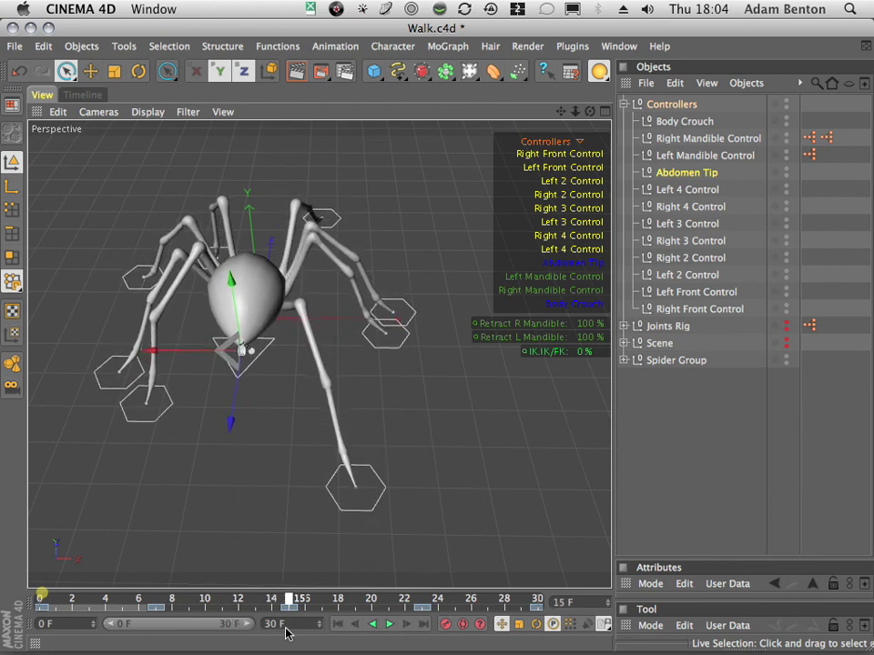
pyautogui.moveTo(155, 354); pyautogui.dragTo(144, 351)
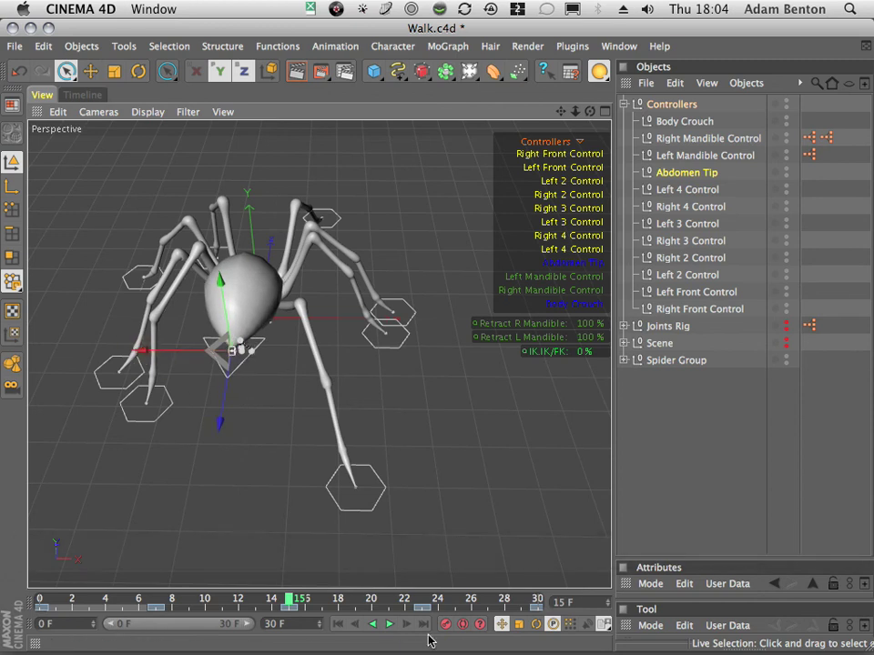
# Play and scrub the cycle, shift the Abdomen Tip right at frame 30 to match frame 0 and record its position key.
pyautogui.click(337, 624)
pyautogui.click(389, 624)
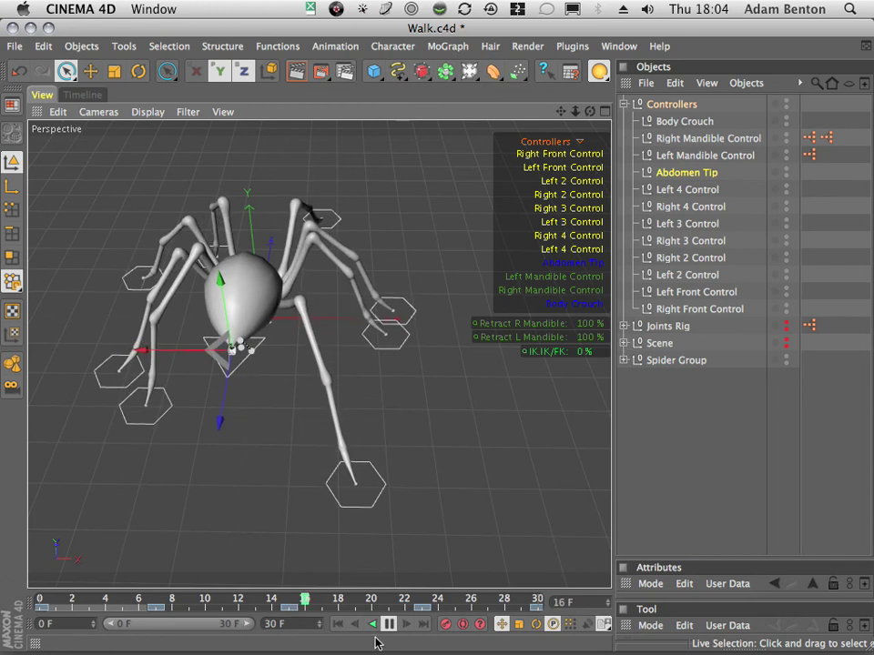
pyautogui.click(389, 623)
pyautogui.click(270, 597)
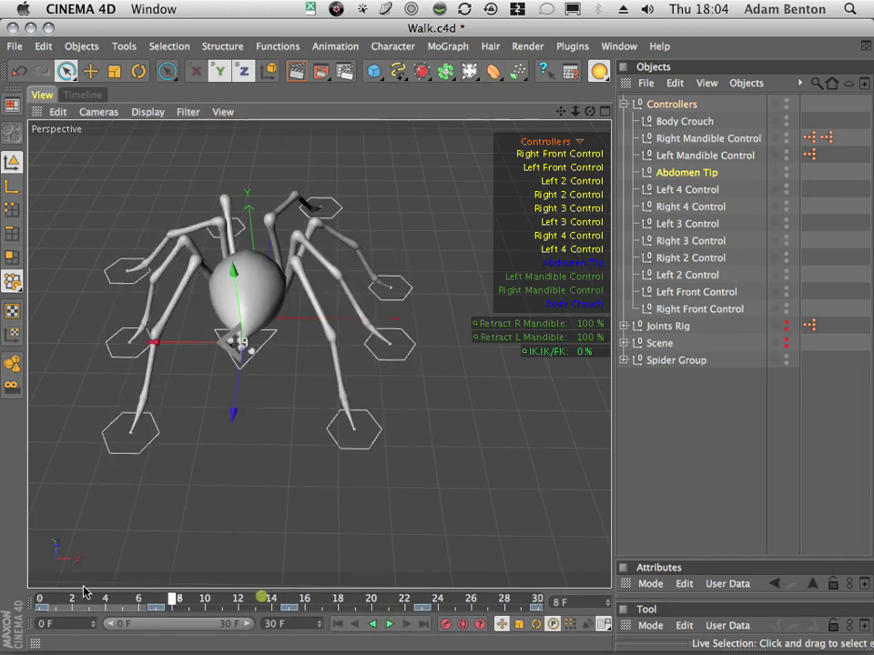
pyautogui.moveTo(44, 594); pyautogui.dragTo(538, 608)
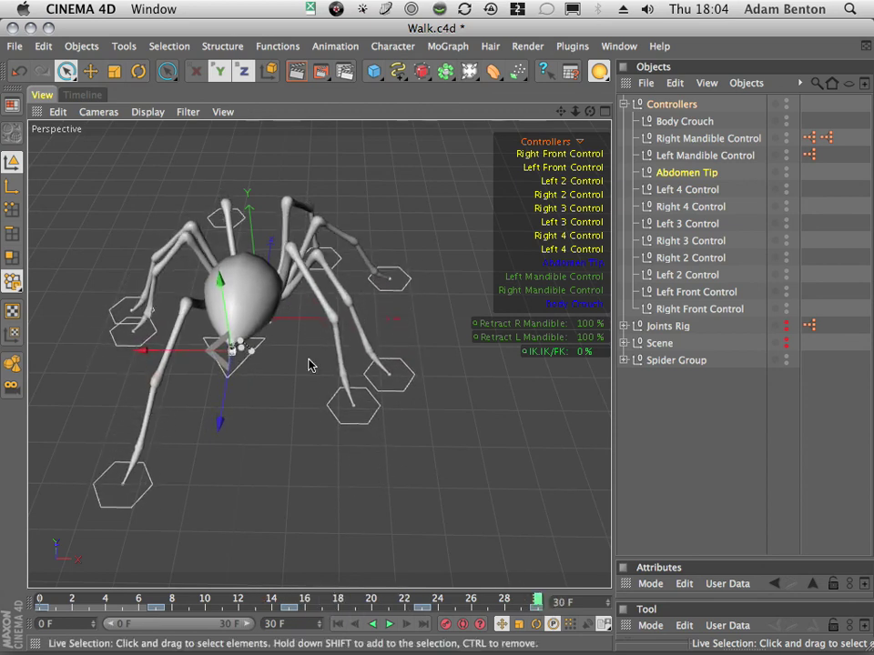
pyautogui.keyDown('shift'); pyautogui.moveTo(143, 351); pyautogui.dragTo(159, 362); pyautogui.keyUp('shift')
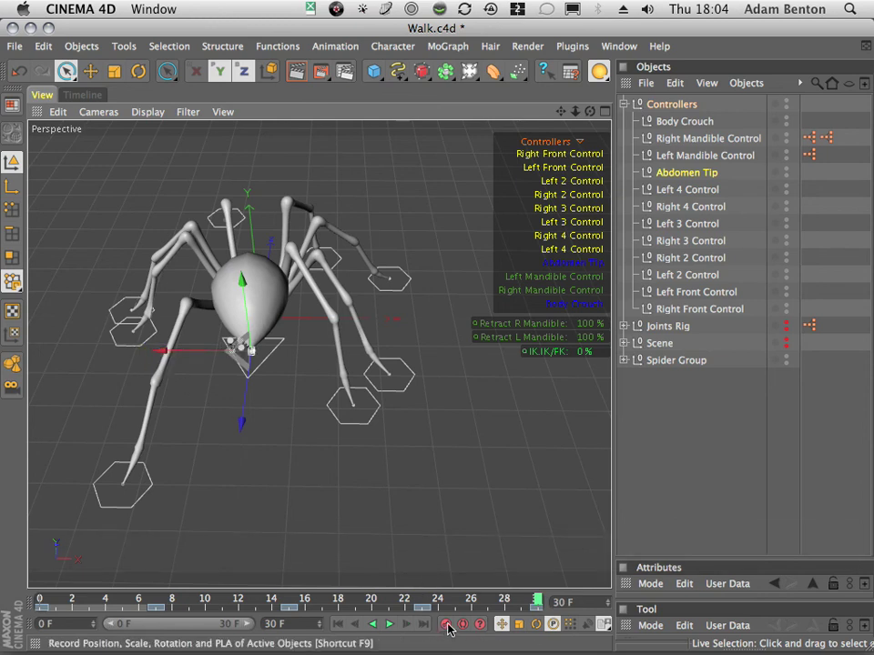
# Play the looping cycle with the controls deselected and examine the leg and abdomen motion from the side, front, rear and above.
pyautogui.click(390, 626)
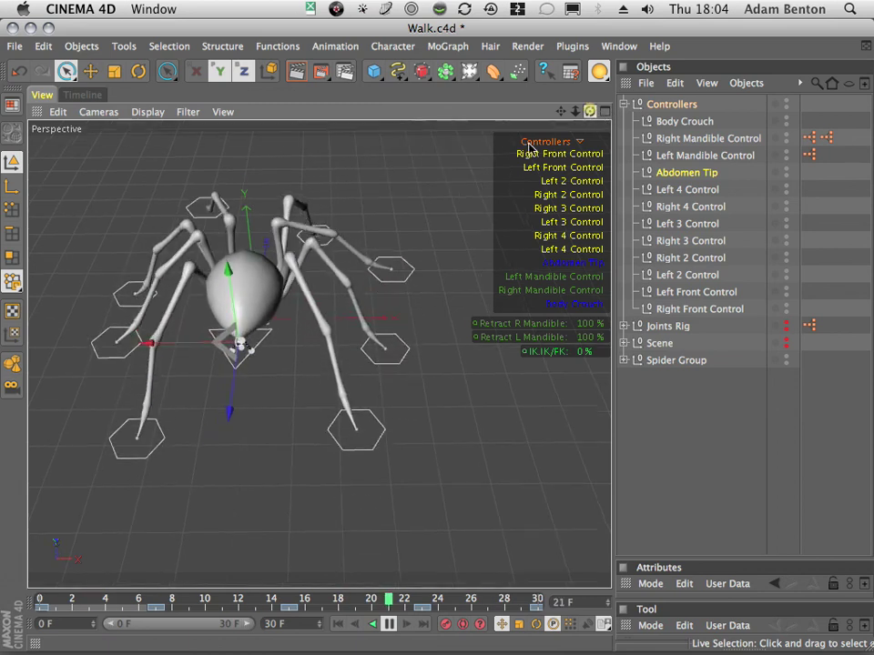
pyautogui.keyDown('alt'); pyautogui.moveTo(510, 168); pyautogui.dragTo(102, 446); pyautogui.keyUp('alt')
pyautogui.moveTo(560, 112); pyautogui.dragTo(801, 82)
pyautogui.moveTo(590, 112); pyautogui.dragTo(349, 150)
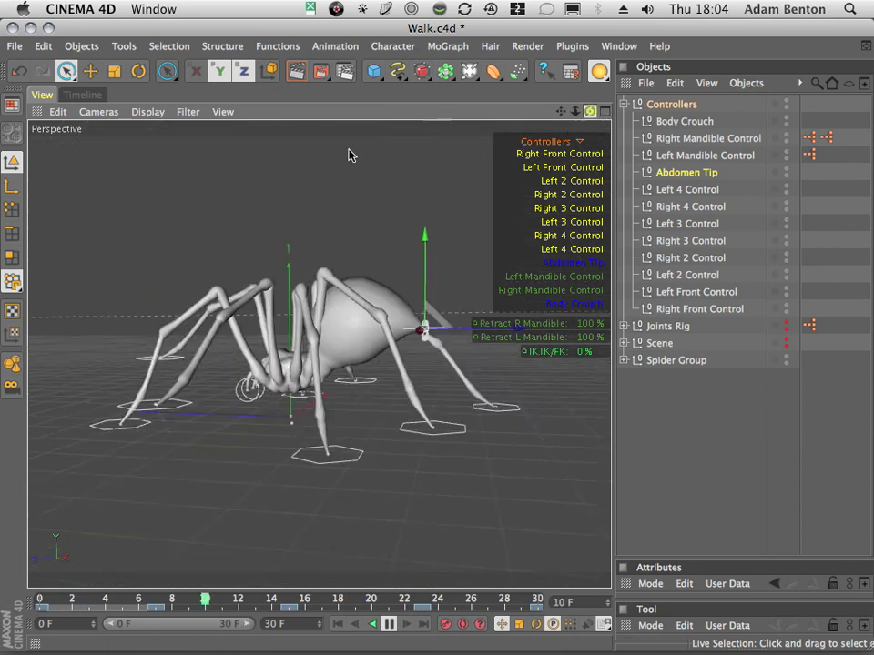
pyautogui.click(642, 406)
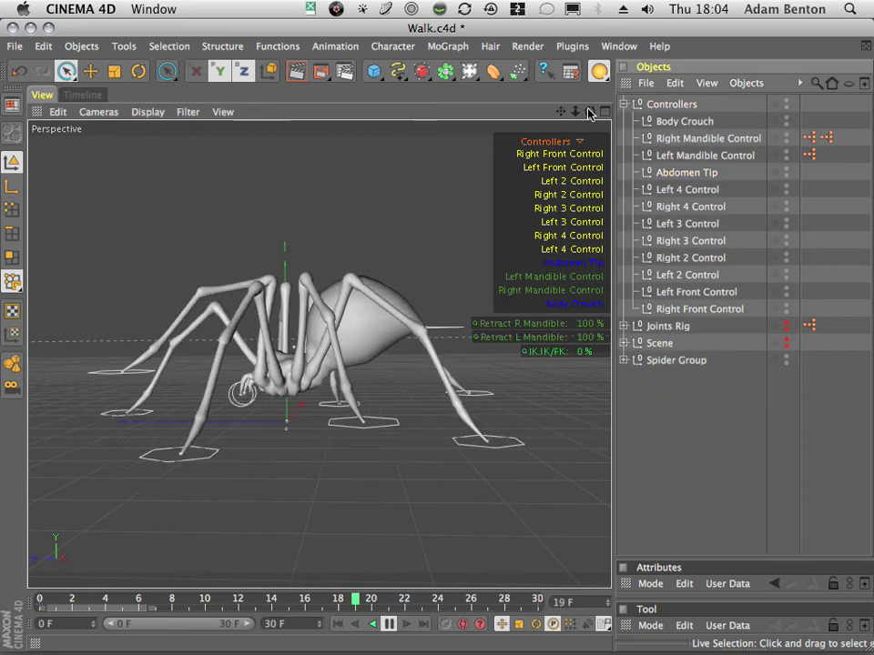
pyautogui.moveTo(590, 112); pyautogui.dragTo(241, 176)
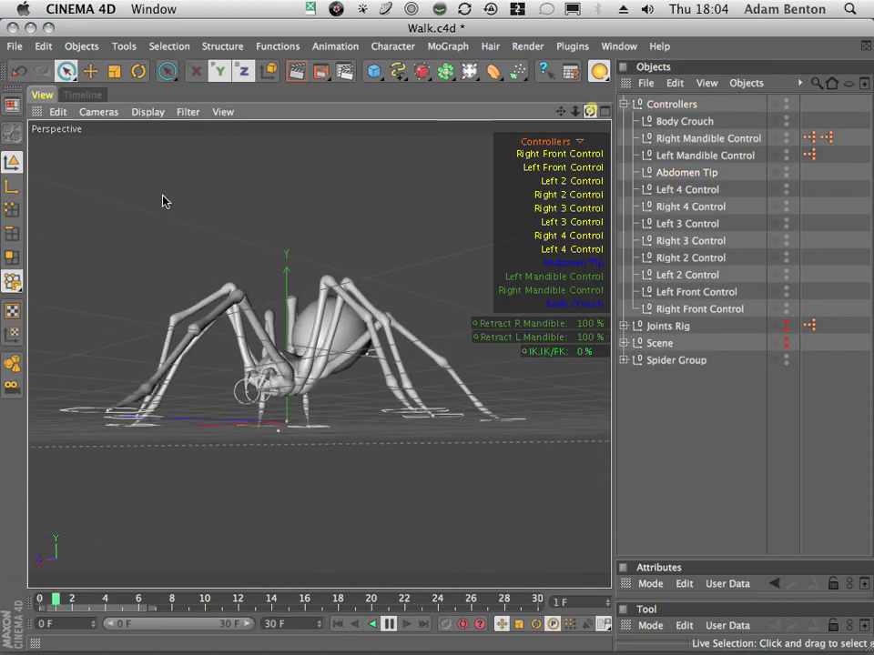
pyautogui.moveTo(162, 201); pyautogui.dragTo(873, 82)
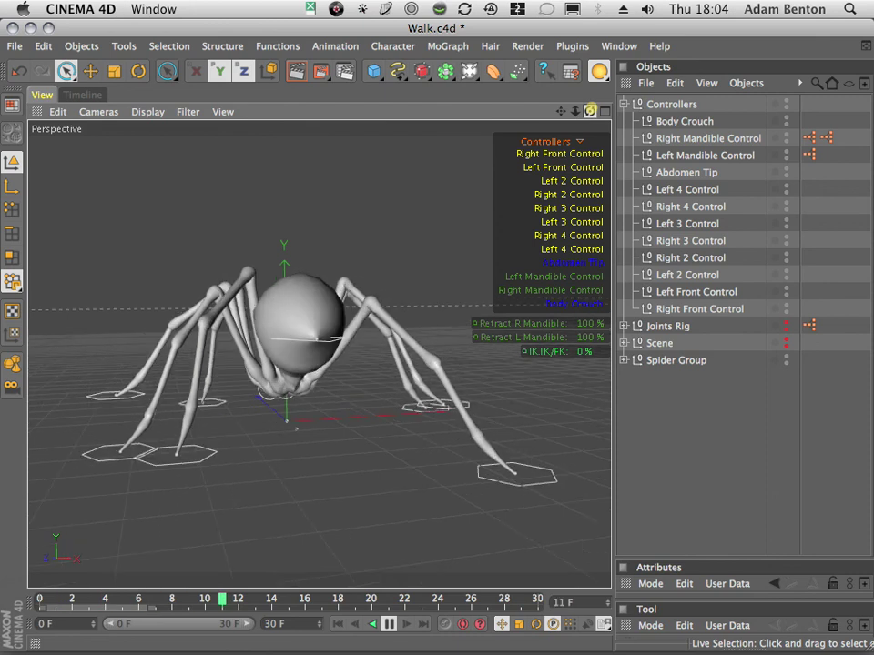
pyautogui.moveTo(590, 111); pyautogui.dragTo(532, 111)
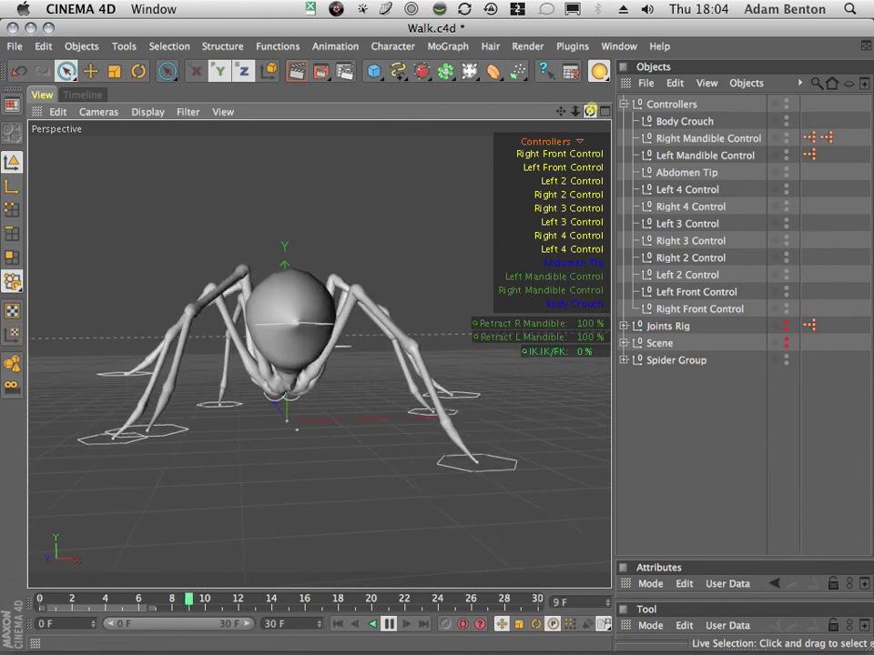
pyautogui.moveTo(590, 111); pyautogui.dragTo(583, 182)
pyautogui.press('3')
pyautogui.moveTo(516, 354); pyautogui.dragTo(420, 318)
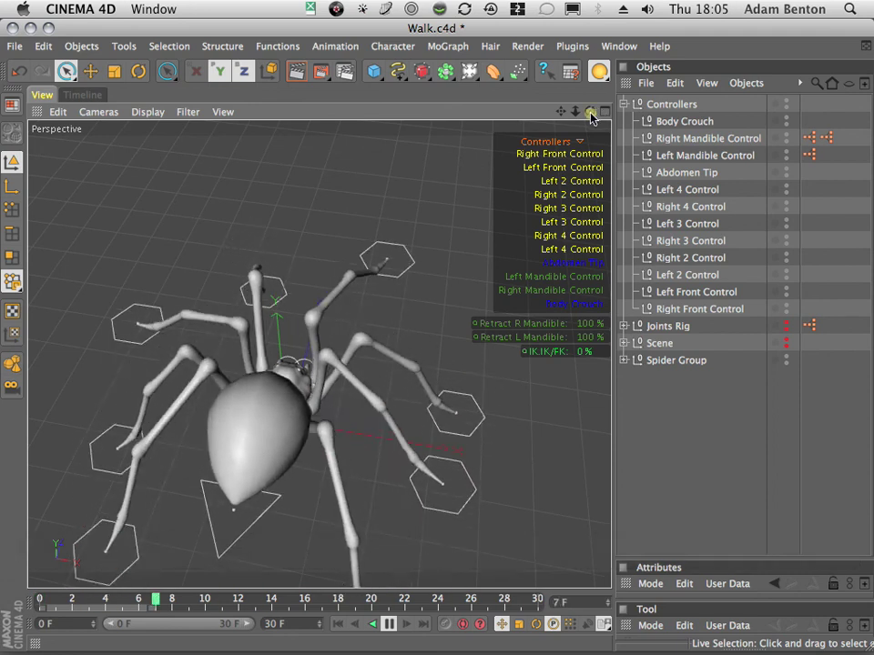
pyautogui.moveTo(591, 112); pyautogui.dragTo(319, 110)
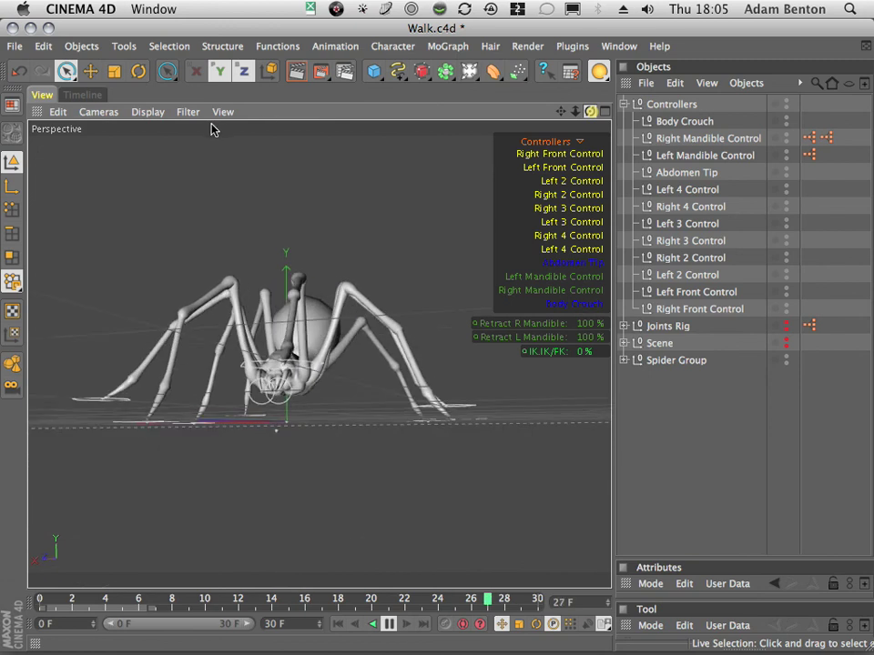
pyautogui.moveTo(132, 142); pyautogui.dragTo(851, 7)
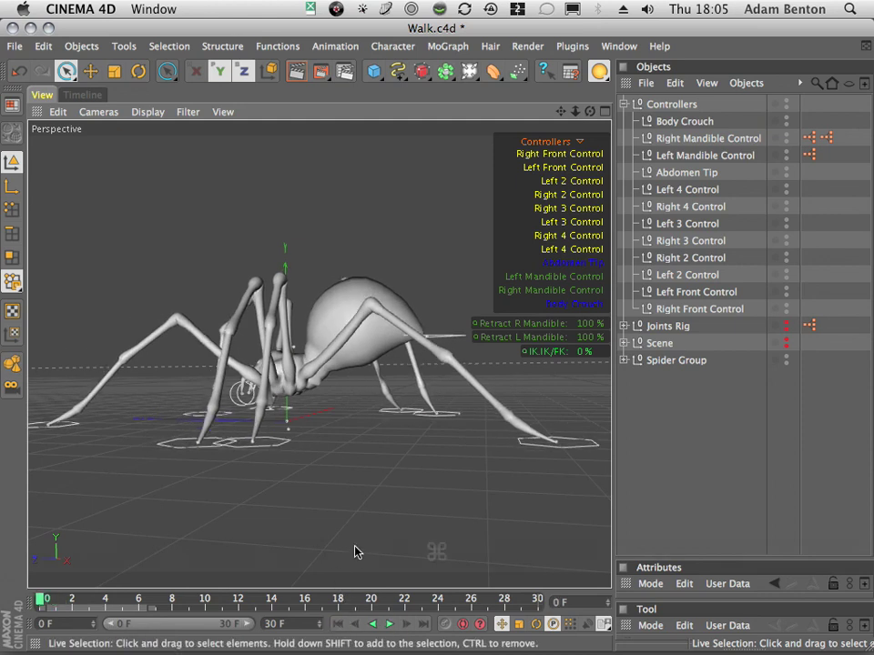
# Save the Walk.c4d scene.
pyautogui.press('super+s')
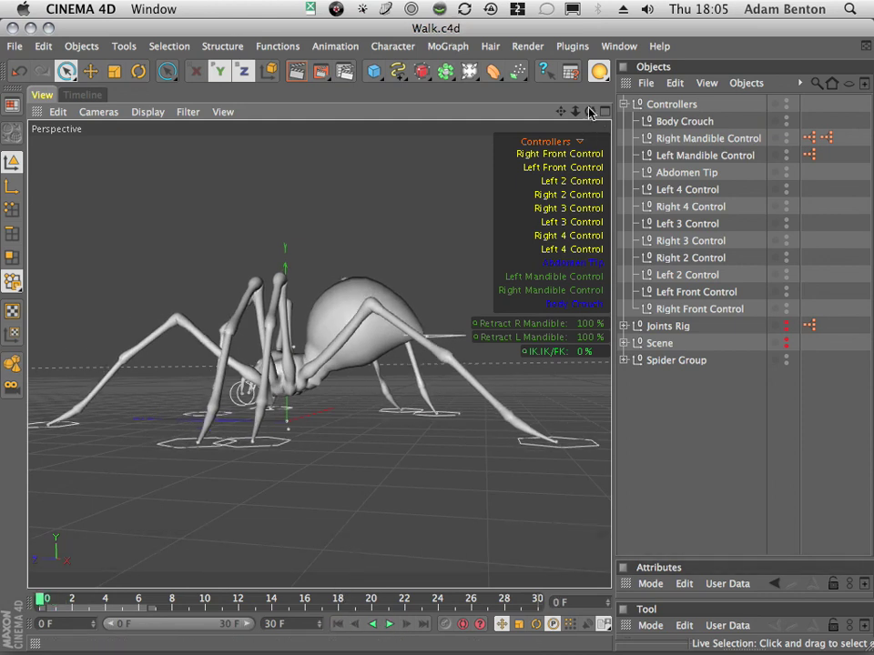
pyautogui.moveTo(566, 111); pyautogui.dragTo(125, 75)
# Switch to Firefox and replay the "spider walking" reference video on YouTube.
pyautogui.press('super+Tab')
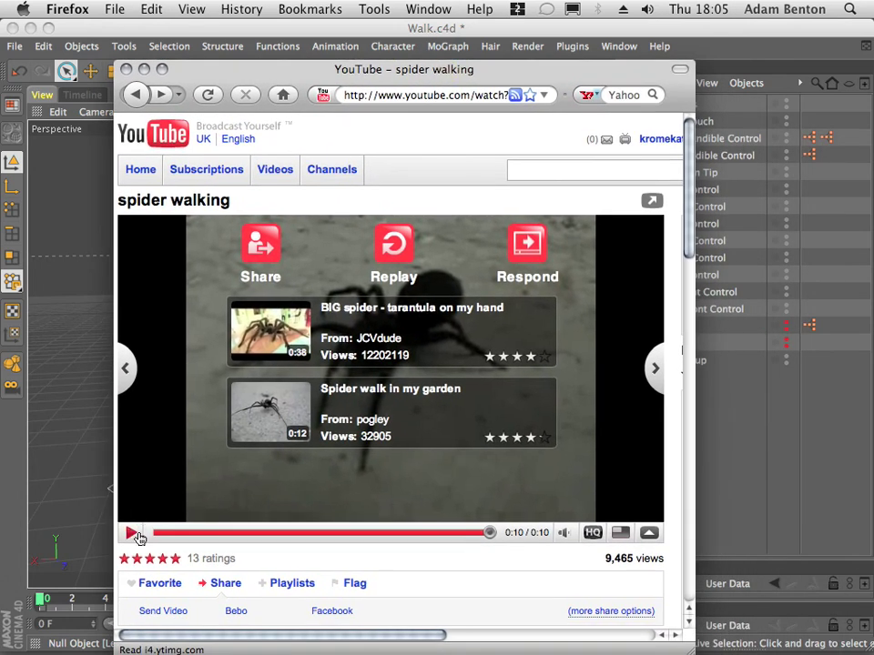
pyautogui.click(132, 535)
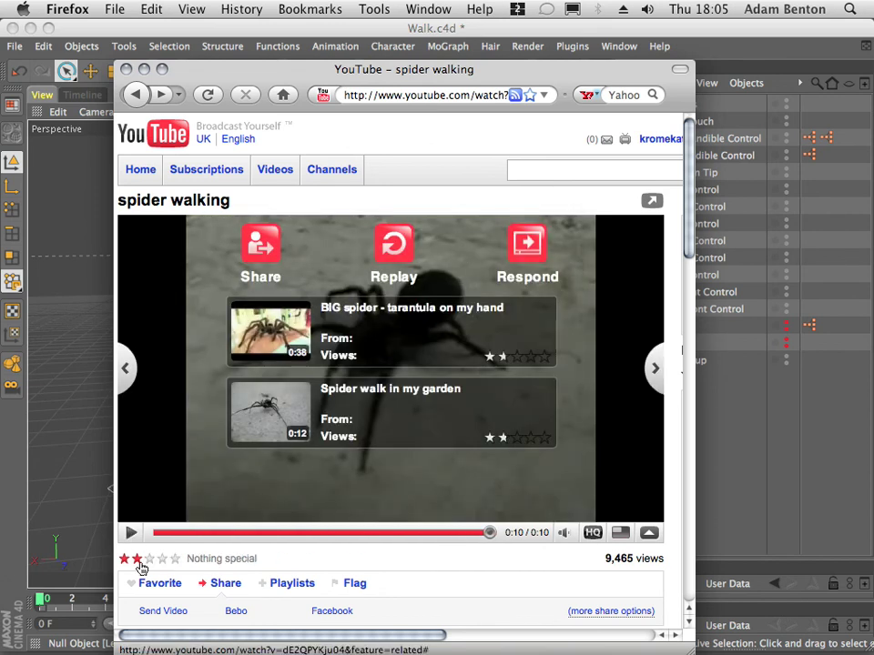
# Replay and scrub the "spider walking" reference video to study the spider's body and leg motion.
pyautogui.click(137, 535)
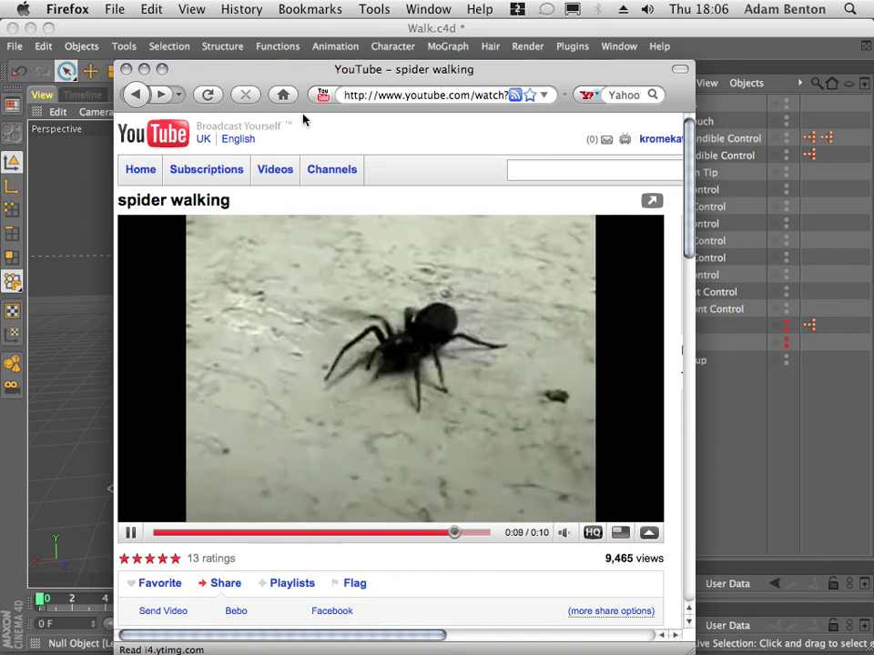
pyautogui.moveTo(313, 67); pyautogui.dragTo(314, 69)
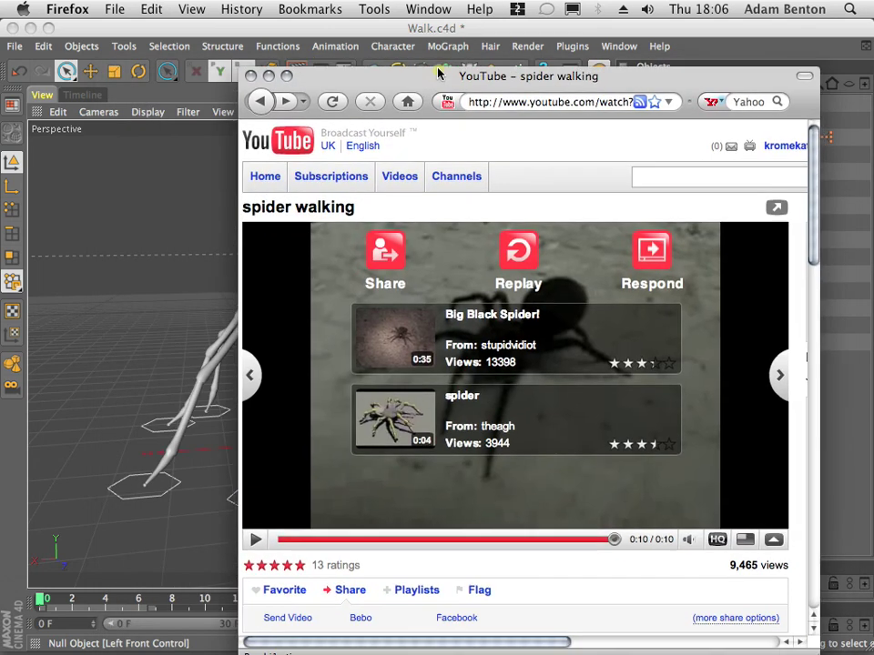
pyautogui.moveTo(296, 540); pyautogui.dragTo(553, 555)
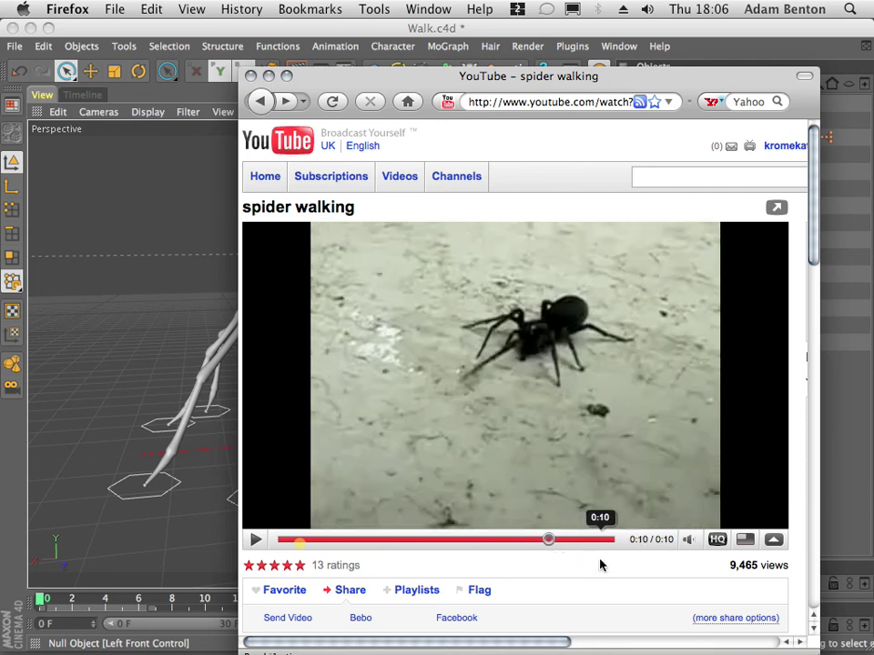
pyautogui.click(255, 541)
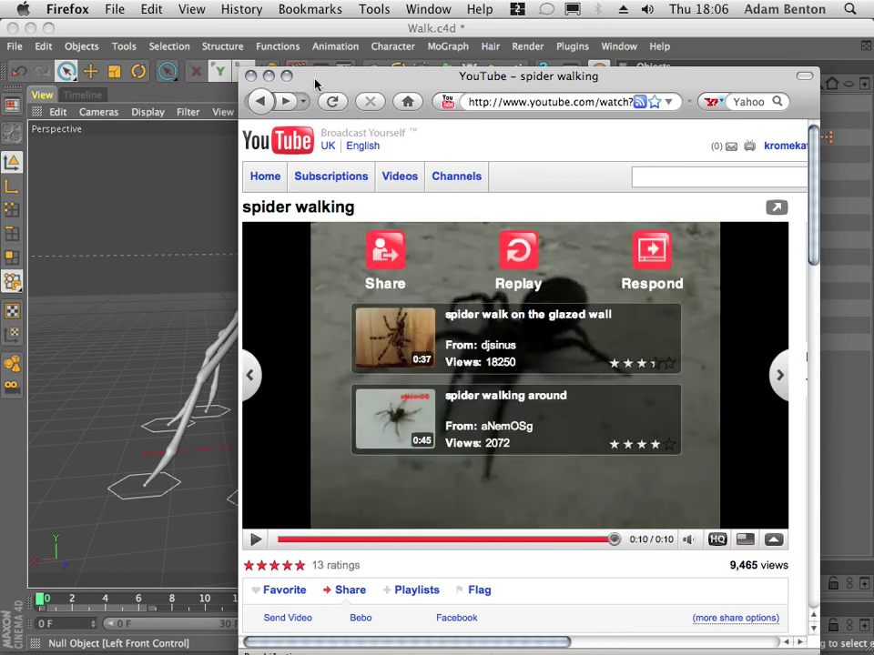
# Switch back to CINEMA 4D, play the walk cycle from frame 0 and examine it from the front and side.
pyautogui.doubleClick(316, 79)
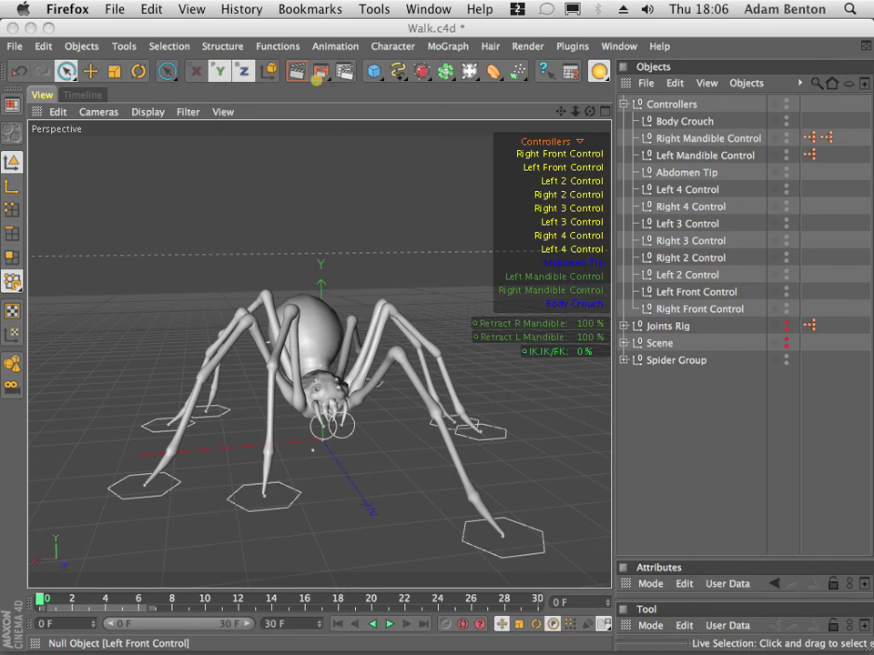
pyautogui.click(339, 625)
pyautogui.click(390, 624)
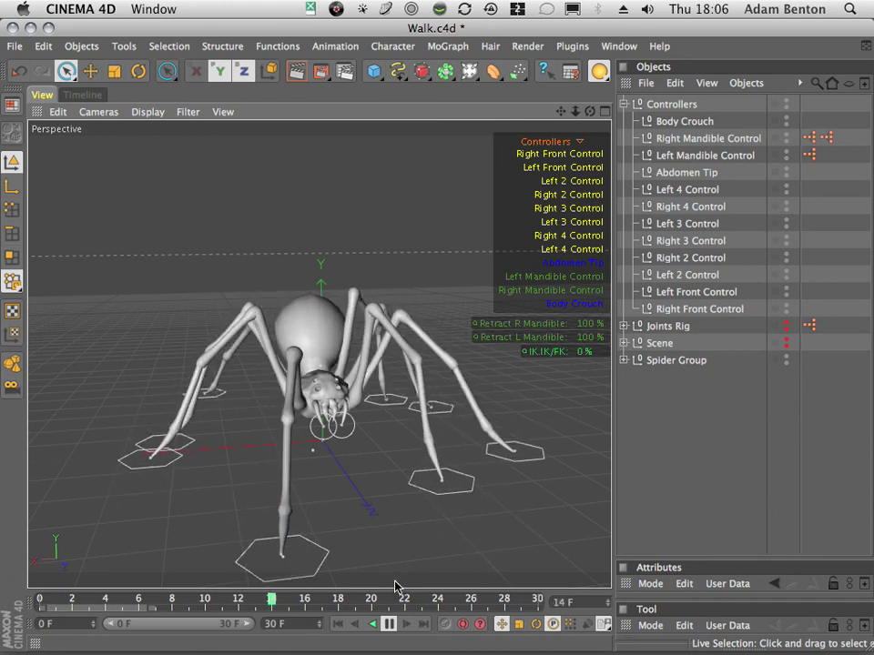
pyautogui.moveTo(594, 111); pyautogui.dragTo(332, 185)
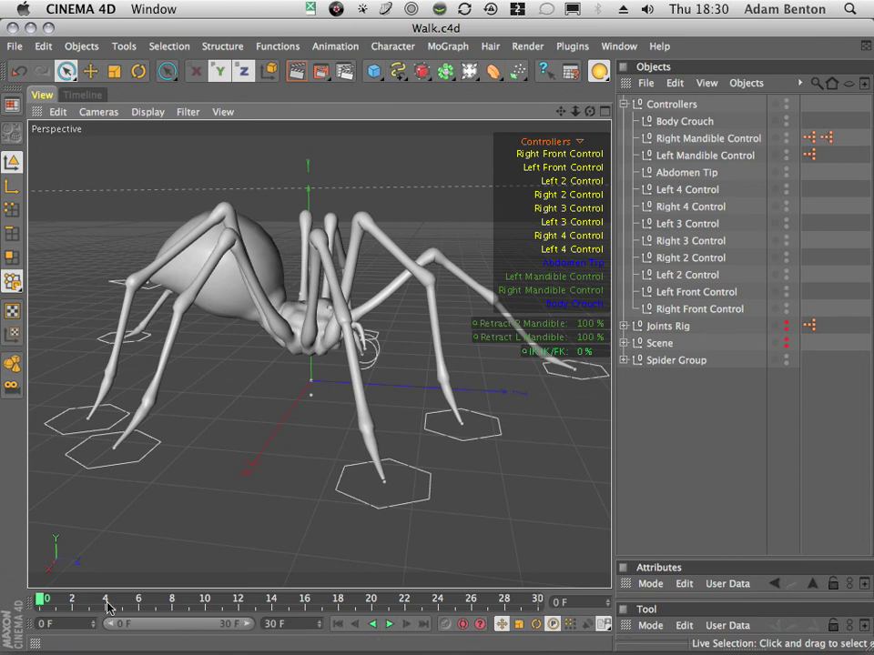
# Scrub through the first half of the cycle and check the Abdomen Tip's keyed motion up to frame 7, then deselect it.
pyautogui.moveTo(61, 601); pyautogui.dragTo(282, 637)
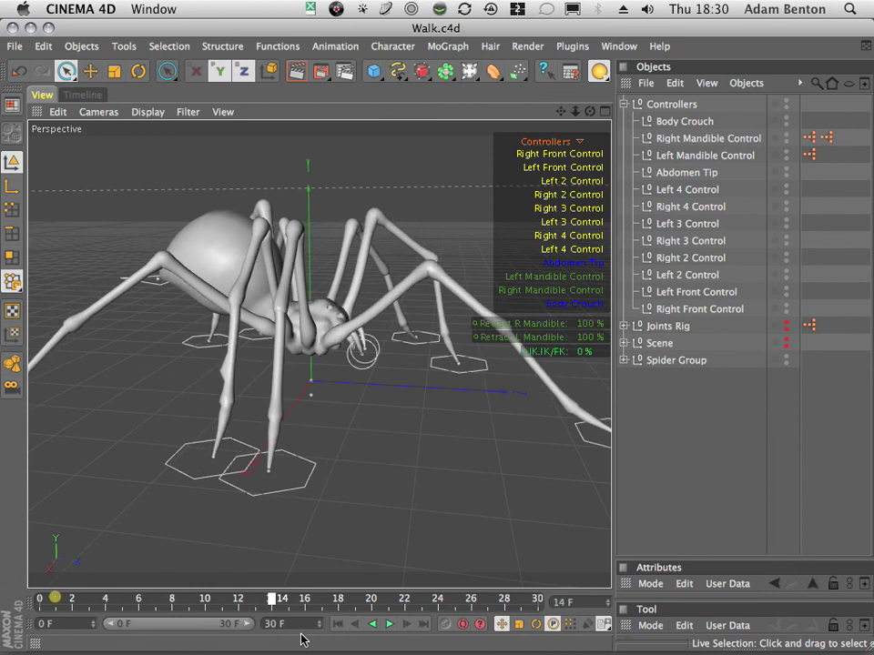
pyautogui.moveTo(230, 641); pyautogui.dragTo(120, 627)
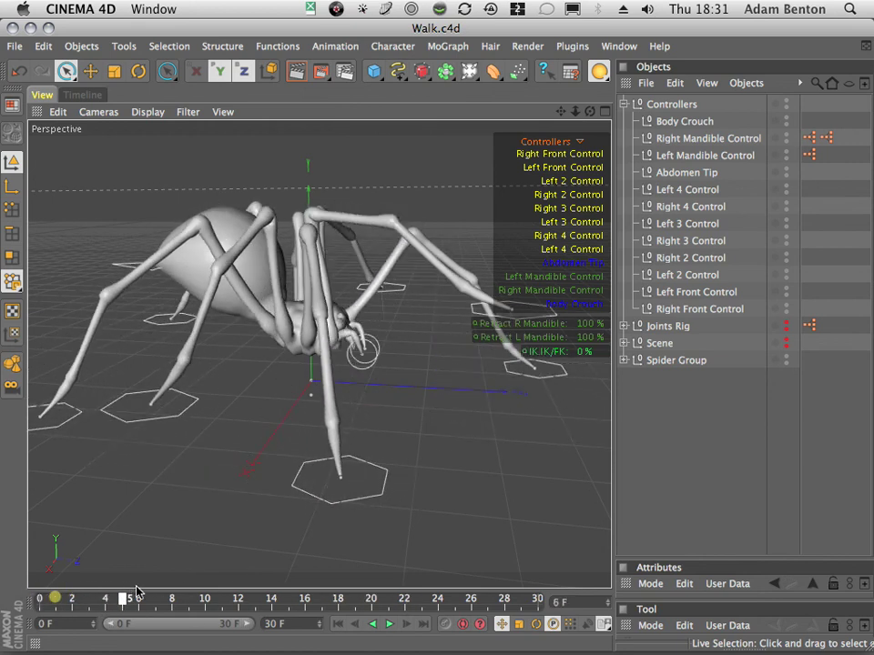
pyautogui.moveTo(53, 587); pyautogui.dragTo(30, 612)
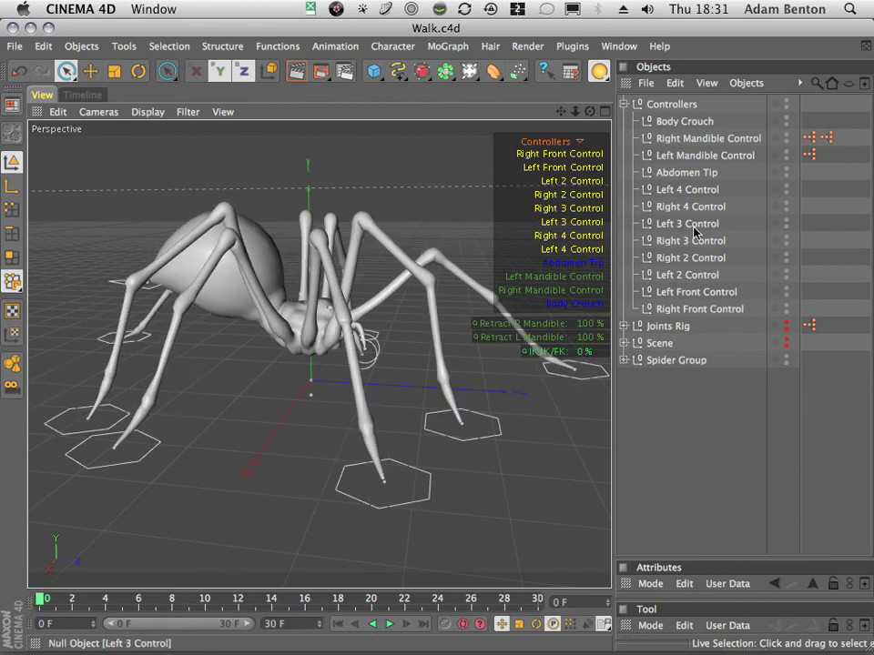
pyautogui.click(687, 175)
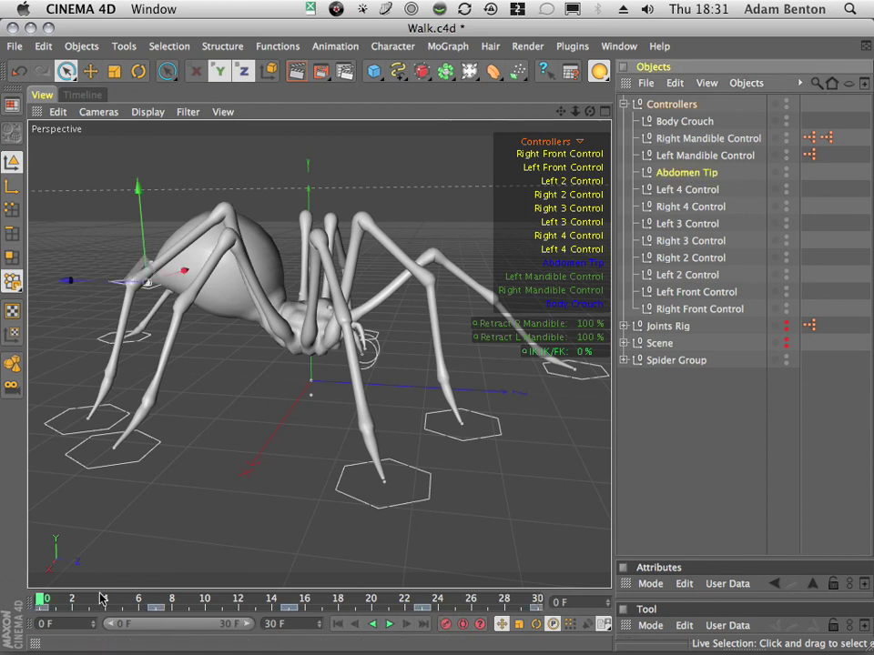
pyautogui.moveTo(101, 598); pyautogui.dragTo(156, 603)
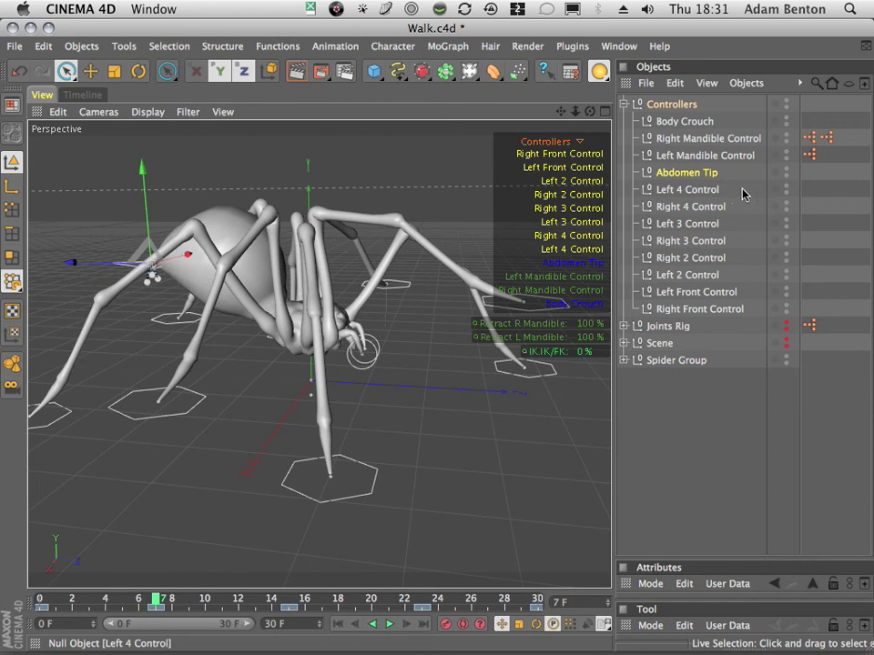
pyautogui.click(18, 71)
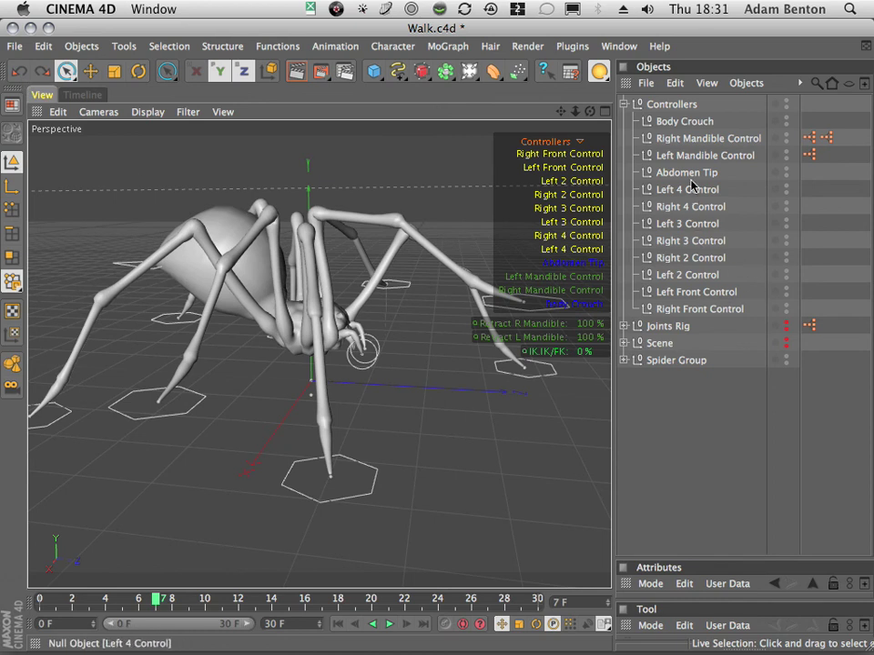
# Record a Body Crouch position key at frame 0, lower the control slightly at frame 7, key it and check the motion.
pyautogui.click(689, 121)
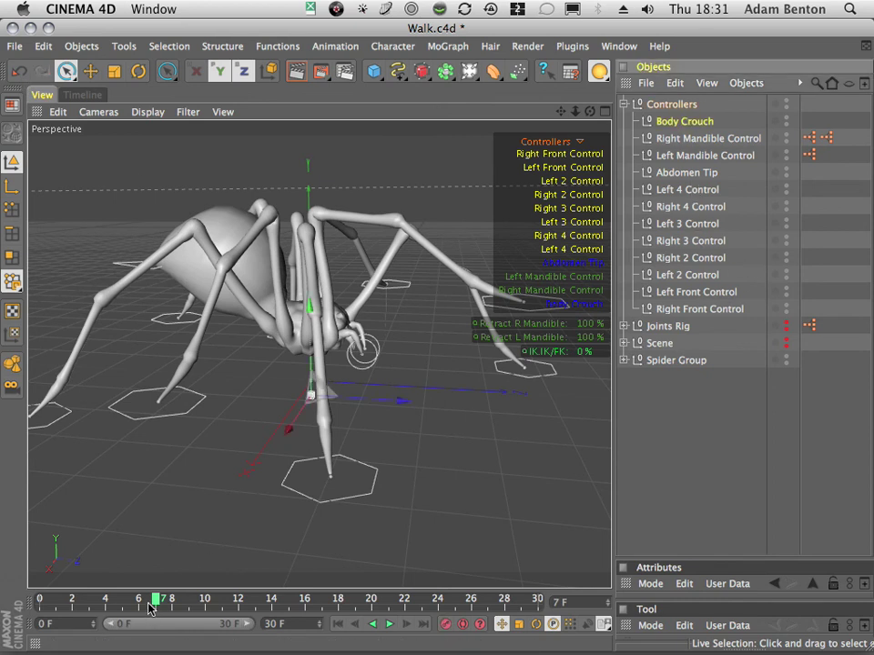
pyautogui.moveTo(151, 607); pyautogui.dragTo(13, 592)
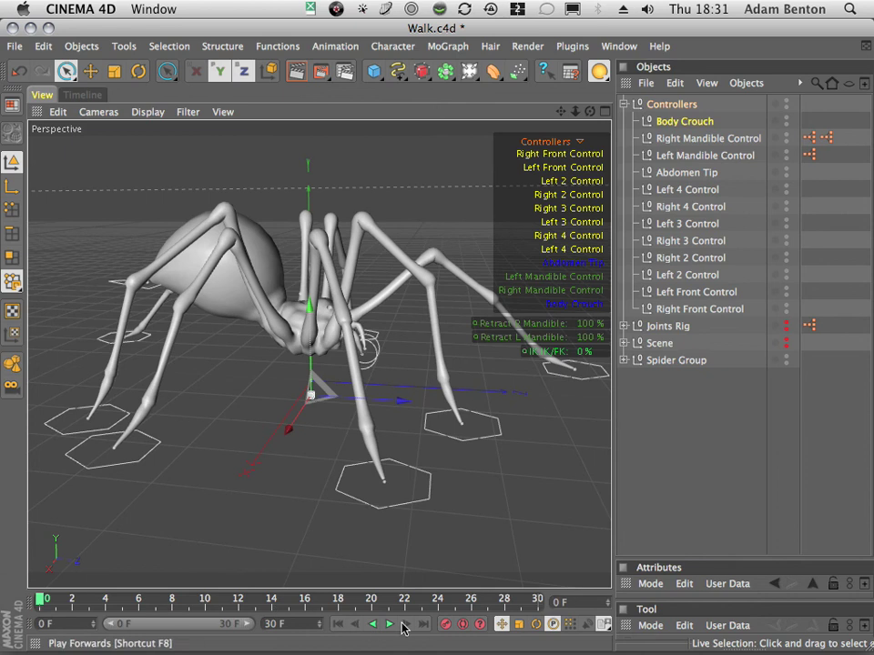
pyautogui.moveTo(114, 606); pyautogui.dragTo(156, 605)
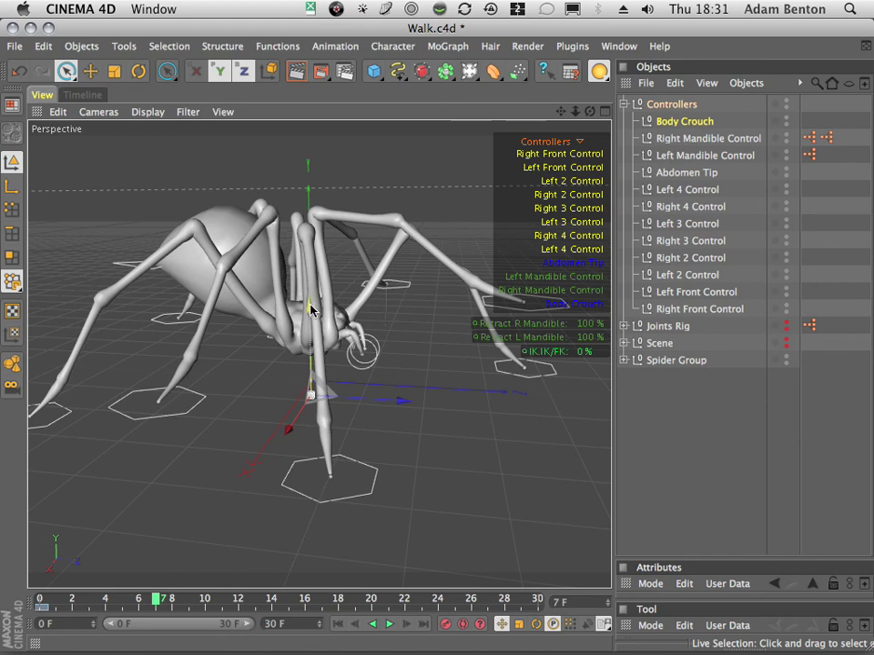
pyautogui.moveTo(312, 308)
pyautogui.mouseDown()
pyautogui.moveTo(317, 319)
pyautogui.moveTo(319, 312)
pyautogui.mouseUp()
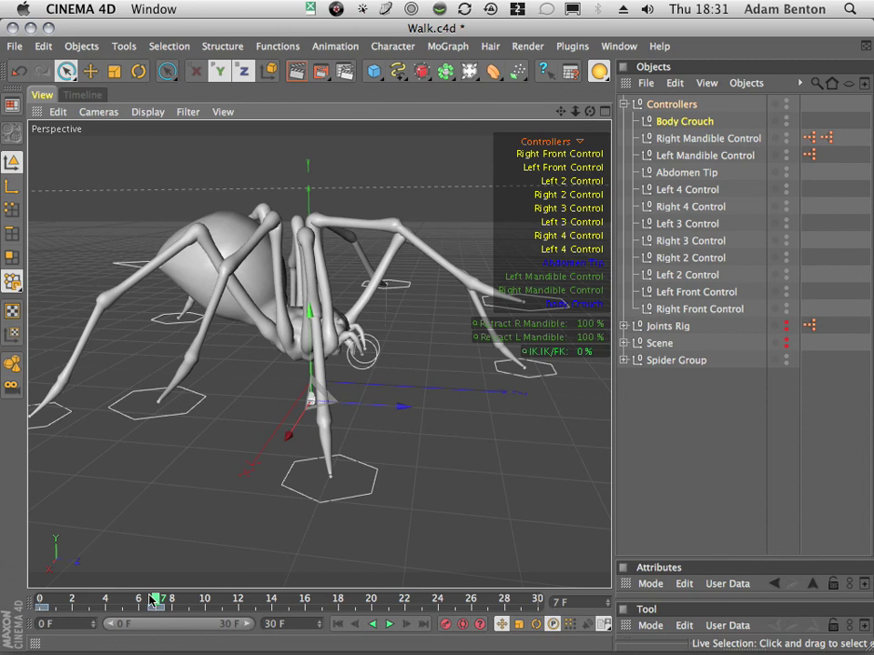
pyautogui.moveTo(152, 601); pyautogui.dragTo(189, 599)
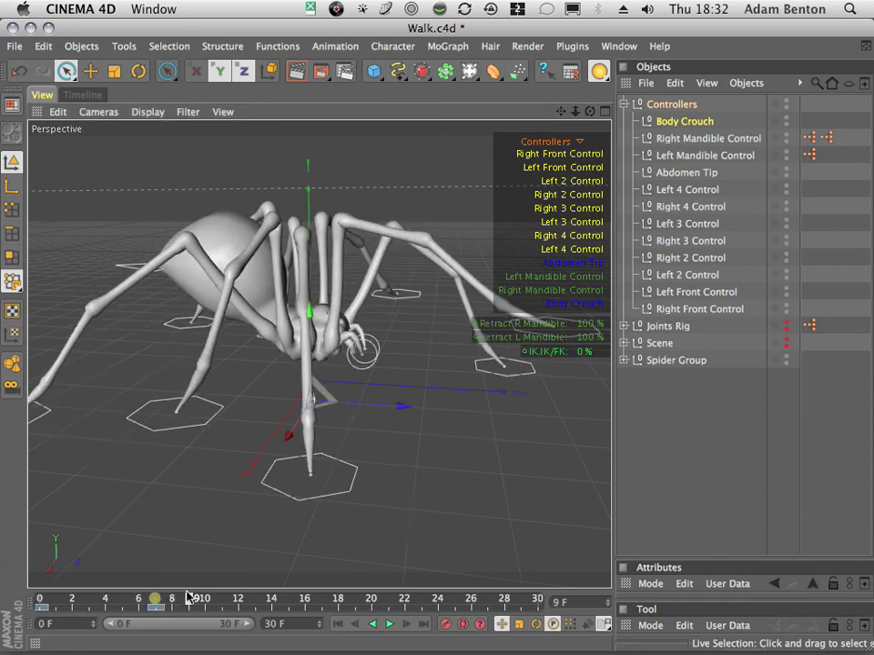
pyautogui.press('F8')
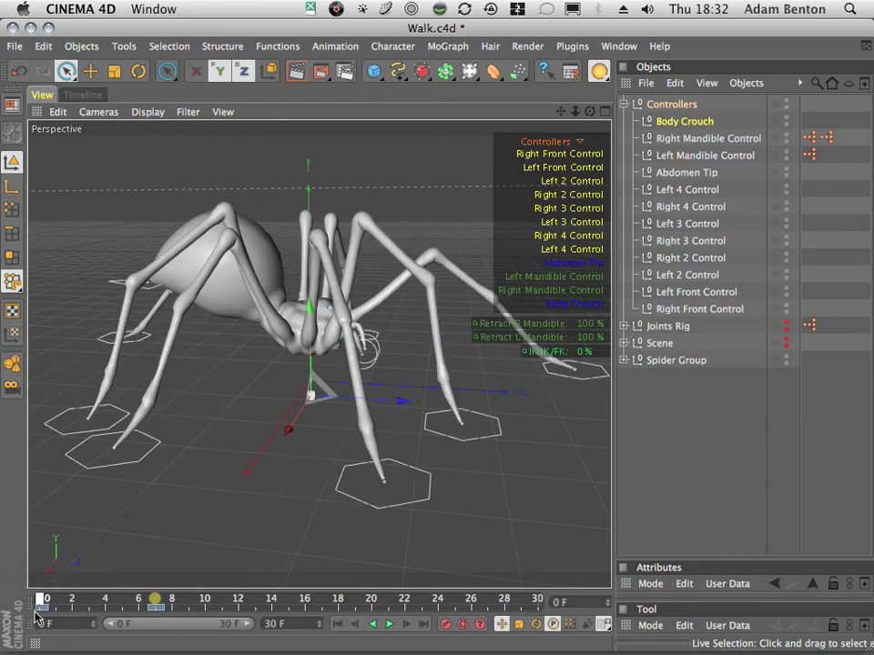
# Raise Body Crouch by 10 at frame 15, record its position key and play and scrub the motion.
pyautogui.moveTo(36, 610); pyautogui.dragTo(292, 612)
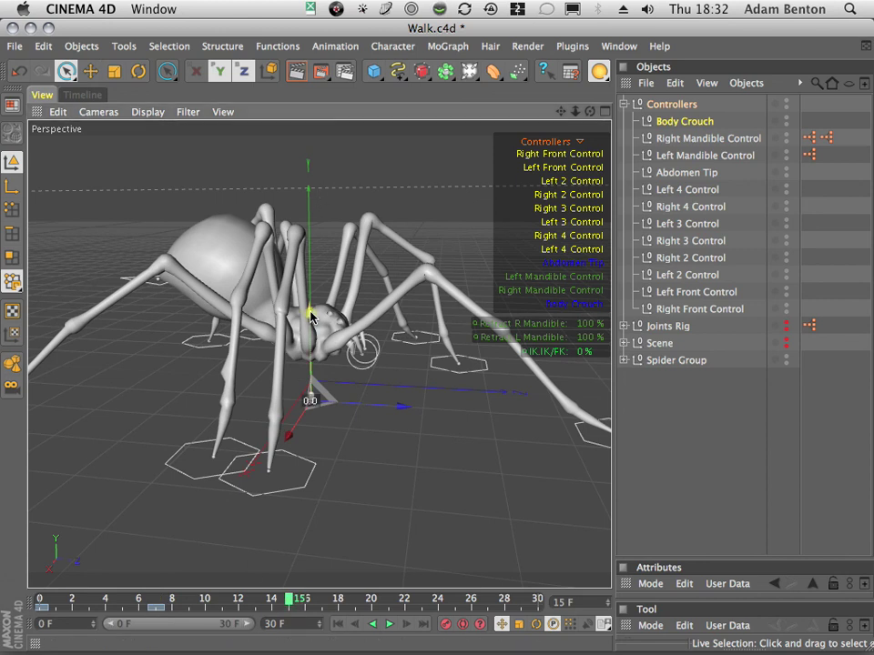
pyautogui.keyDown('shift'); pyautogui.moveTo(311, 308); pyautogui.dragTo(310, 305); pyautogui.keyUp('shift')
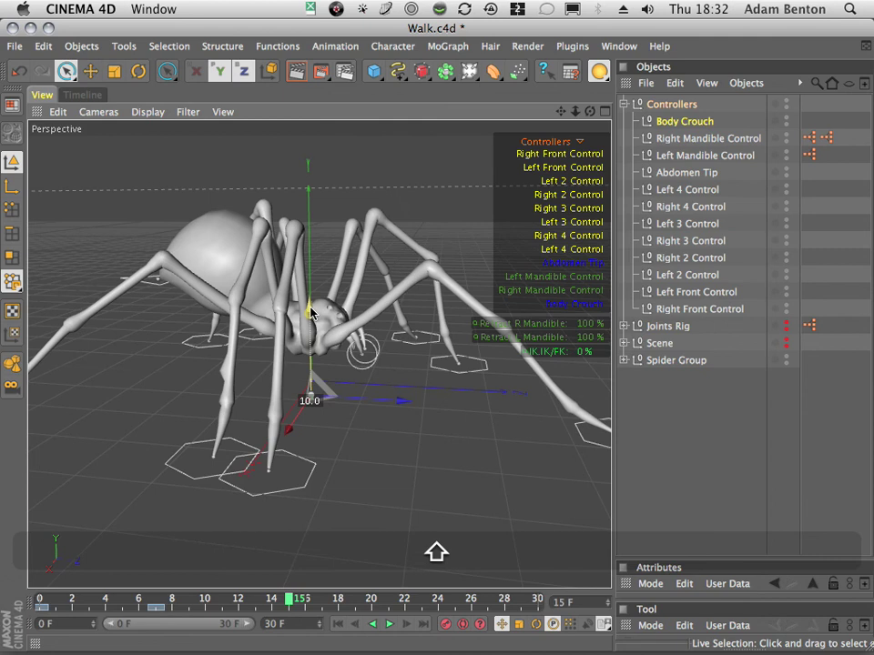
pyautogui.click(377, 626)
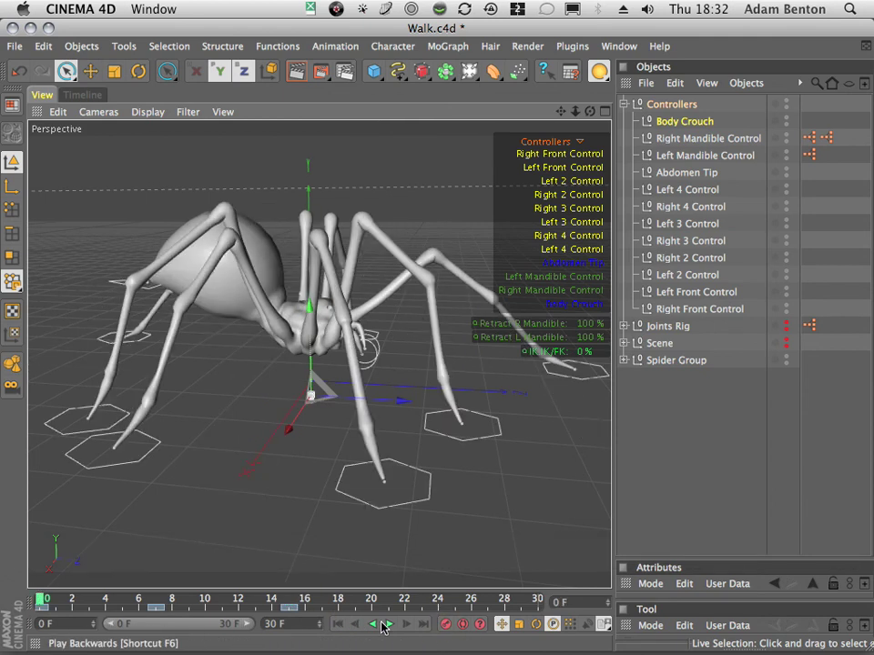
pyautogui.click(387, 626)
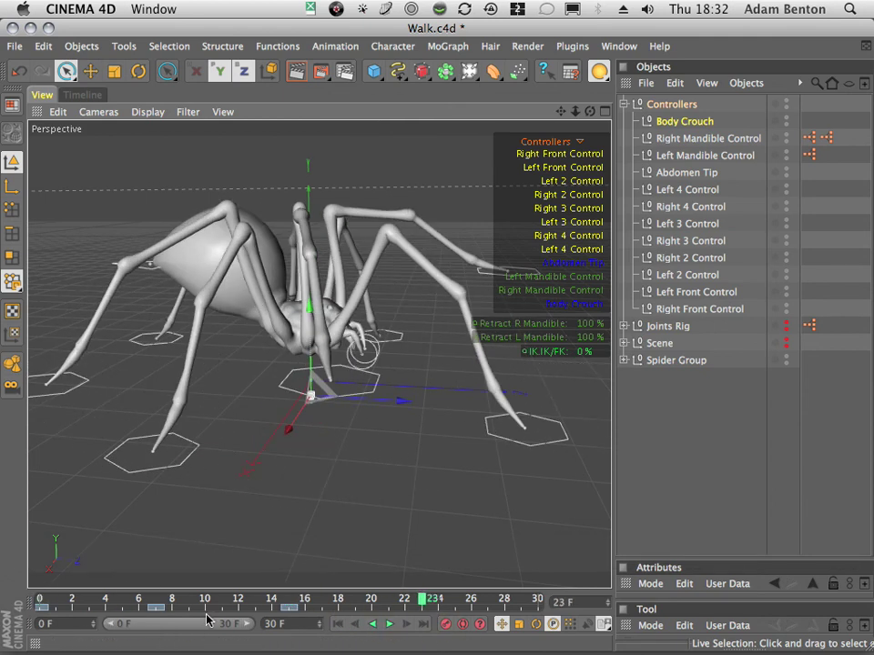
pyautogui.moveTo(72, 593); pyautogui.dragTo(286, 603)
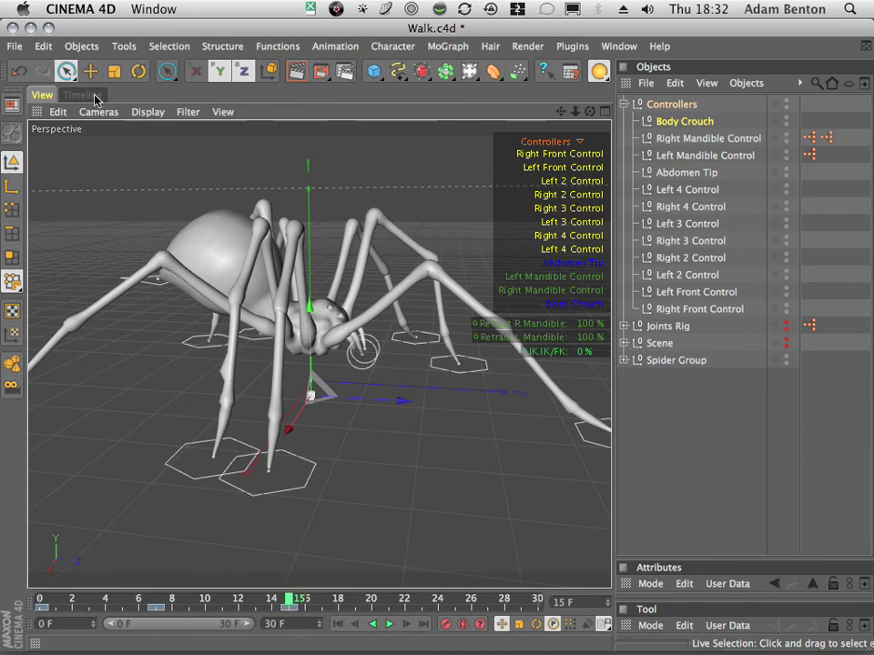
# In the Timeline, copy Body Crouch's frame 7 key to frame 23 and its frame 15 key to frame 30.
pyautogui.click(80, 94)
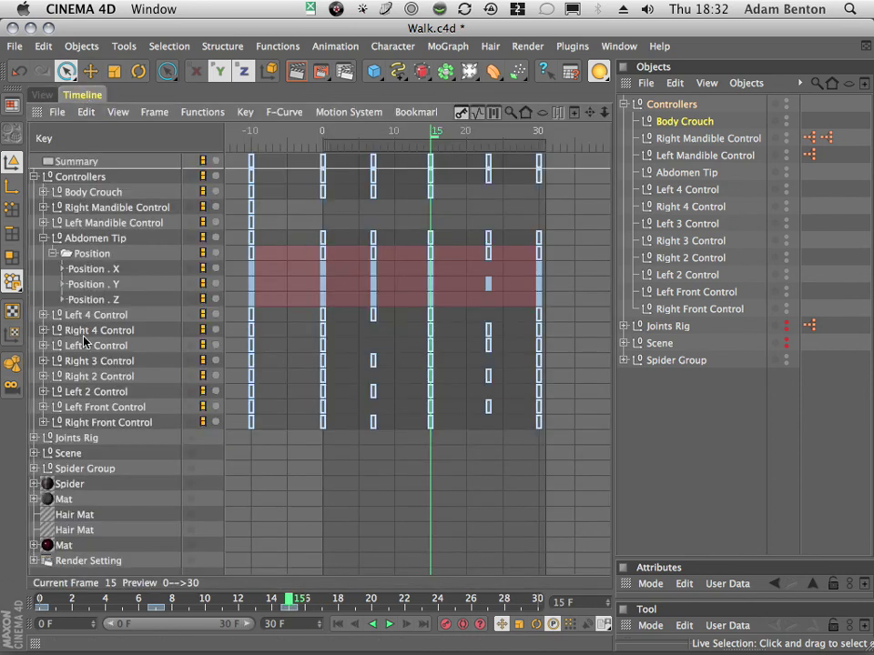
pyautogui.click(42, 192)
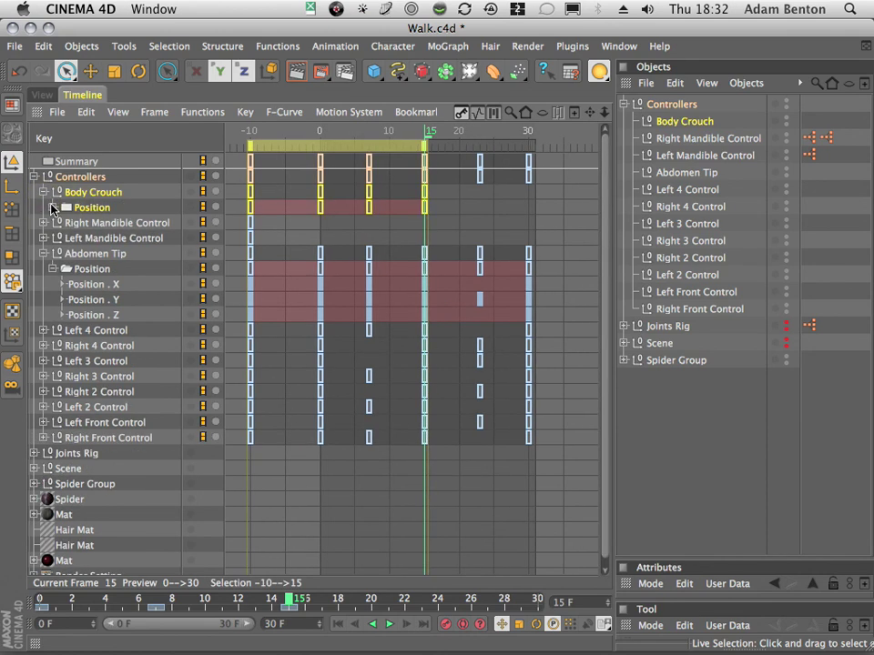
pyautogui.click(52, 208)
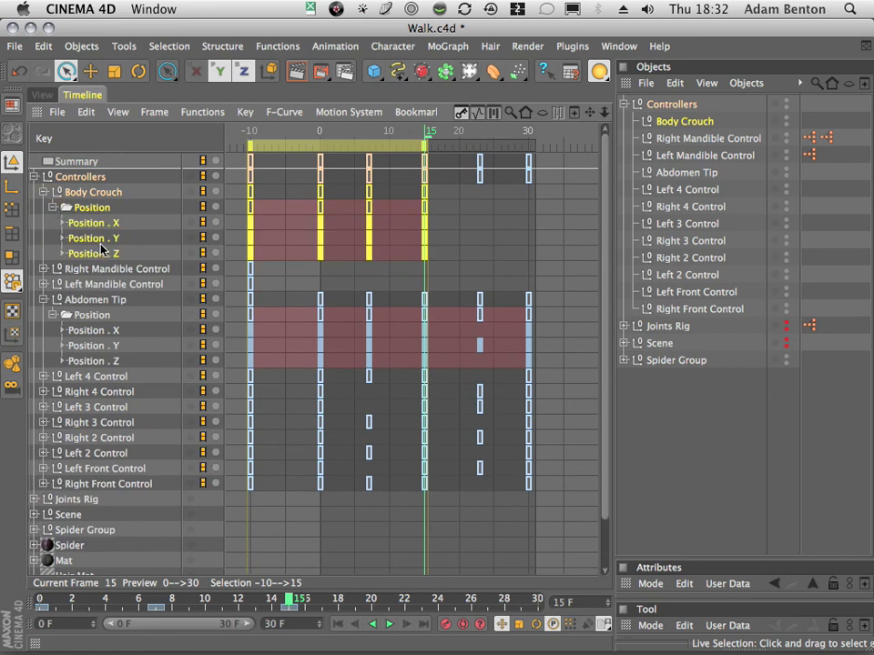
pyautogui.click(43, 192)
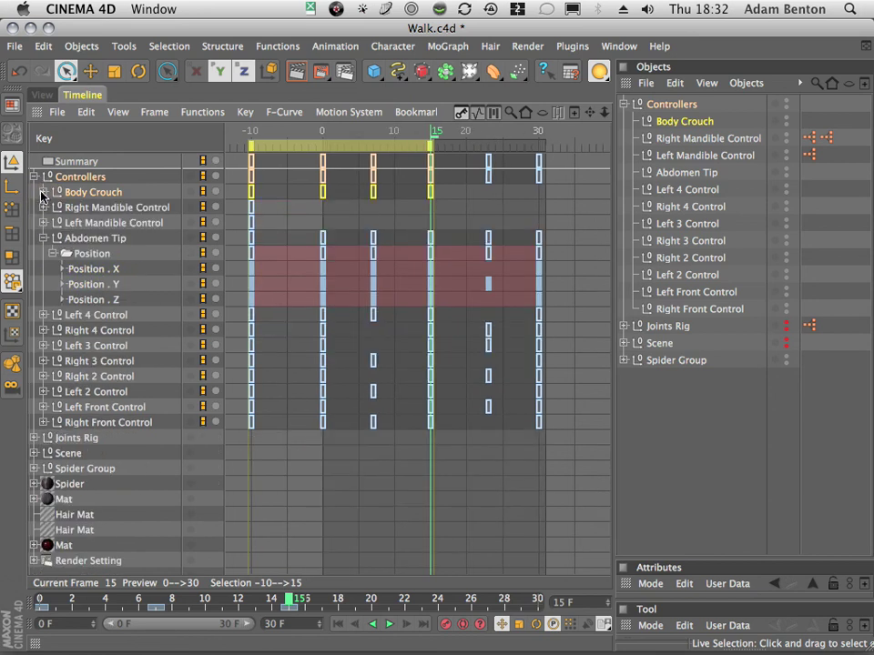
pyautogui.click(374, 192)
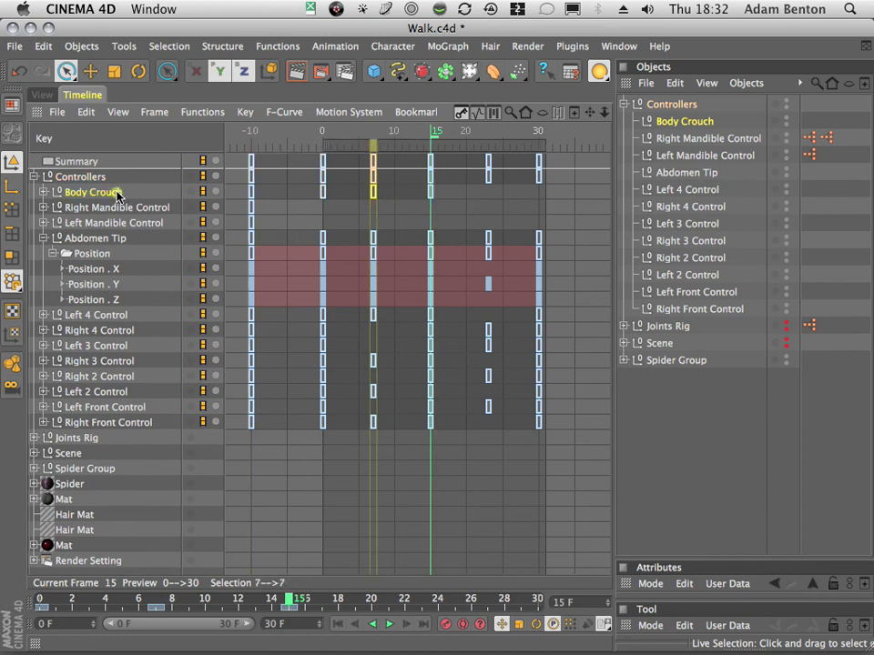
pyautogui.click(374, 193)
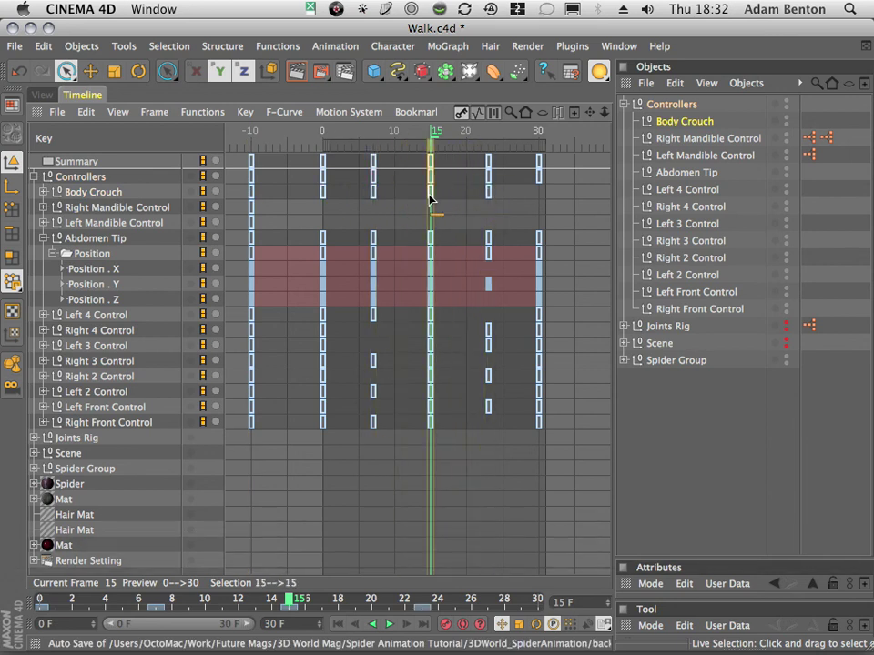
pyautogui.keyDown('super'); pyautogui.moveTo(431, 199); pyautogui.dragTo(468, 200); pyautogui.keyUp('super')
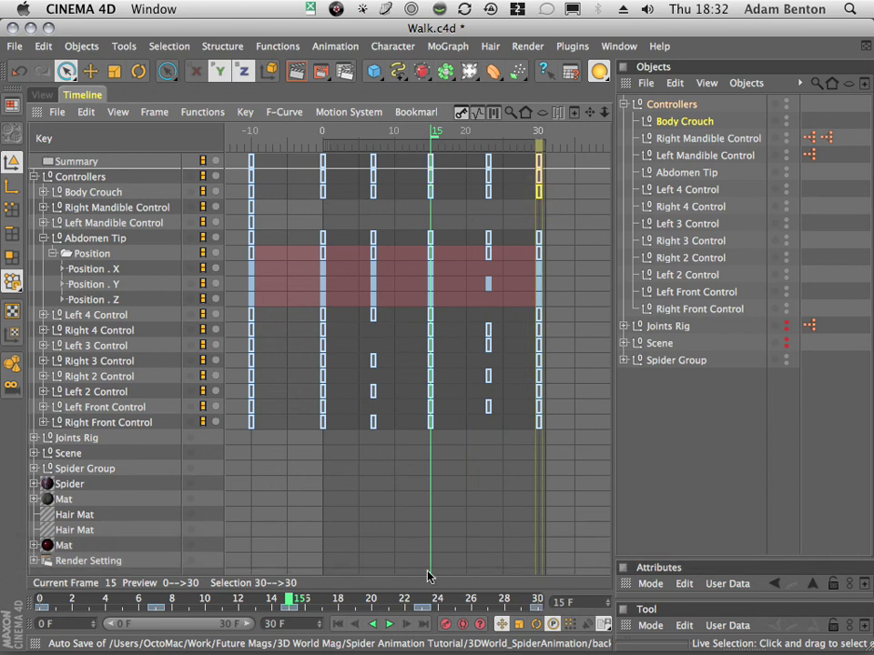
pyautogui.click(42, 94)
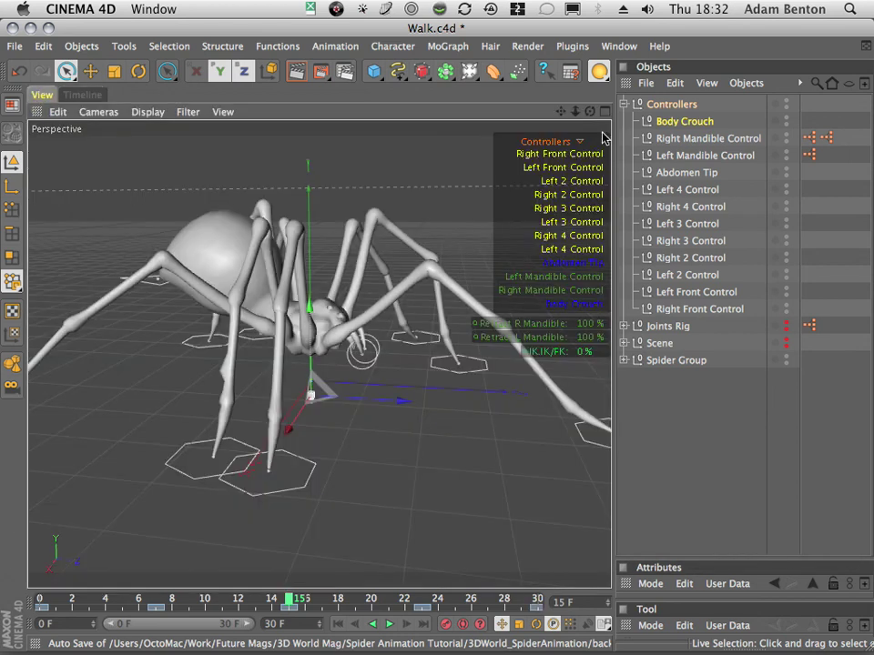
# Play the looping cycle from frame 0 and examine the body's up-and-down motion from a lower side angle.
pyautogui.click(338, 624)
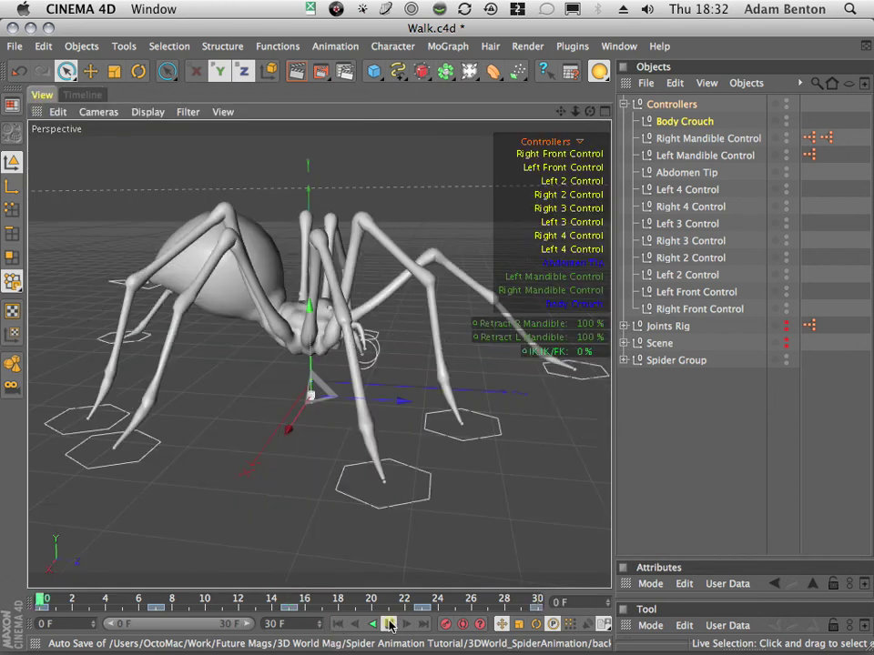
pyautogui.click(390, 625)
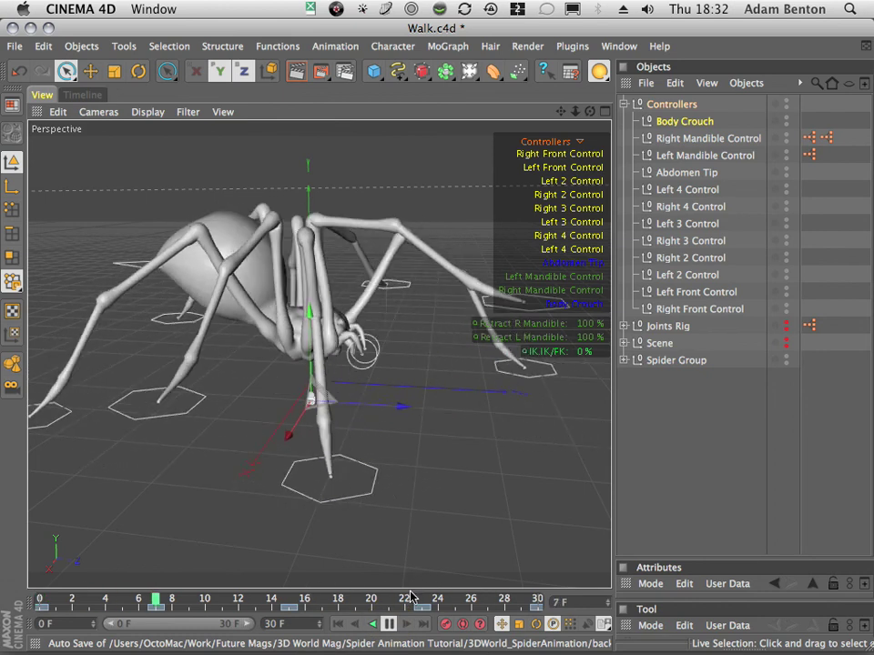
pyautogui.moveTo(621, 171); pyautogui.dragTo(379, 169)
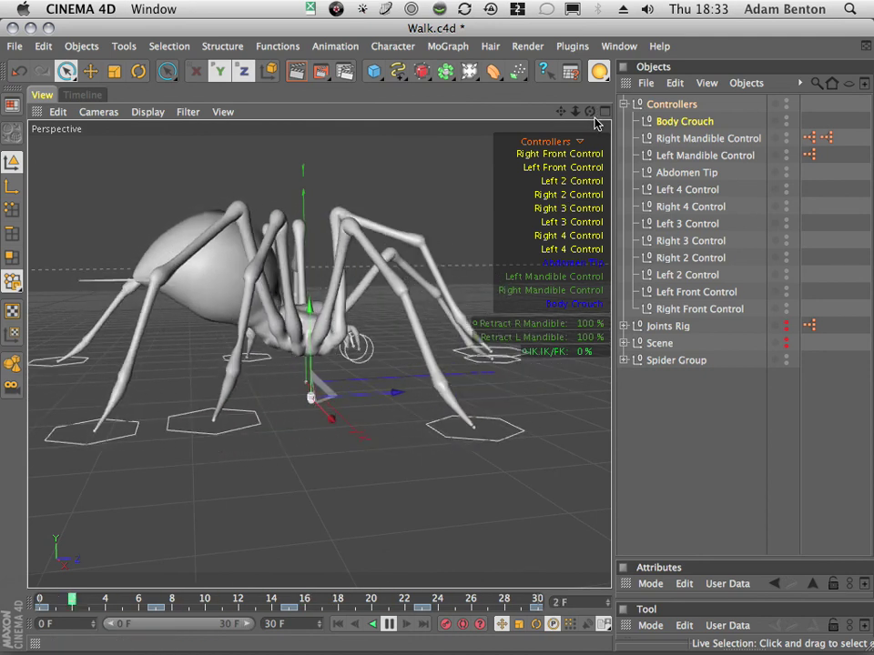
# Try the IK/FK control at 68% while the walk cycle plays, and return it to 0%.
pyautogui.moveTo(590, 112); pyautogui.dragTo(550, 183)
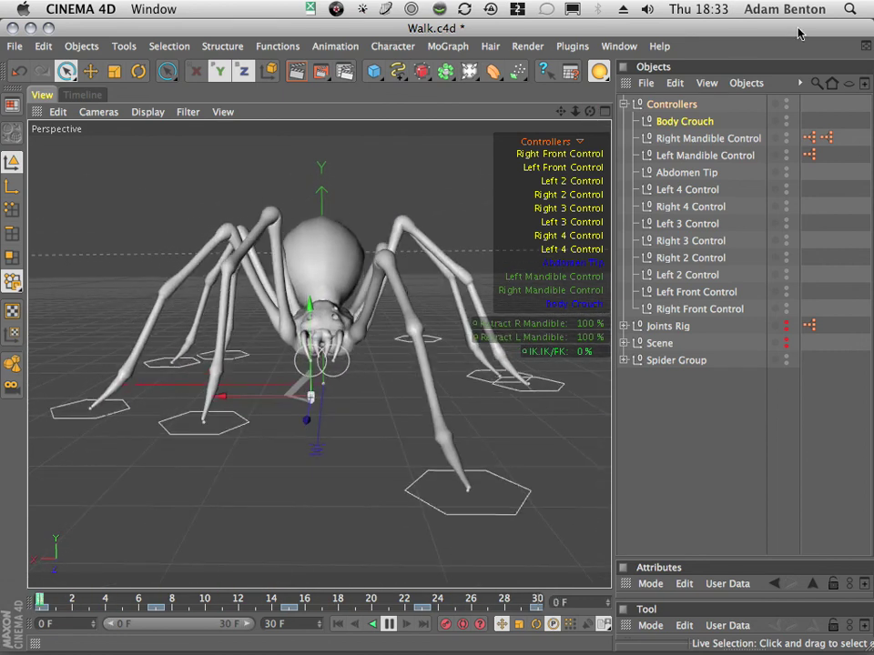
pyautogui.moveTo(575, 113); pyautogui.dragTo(728, 122)
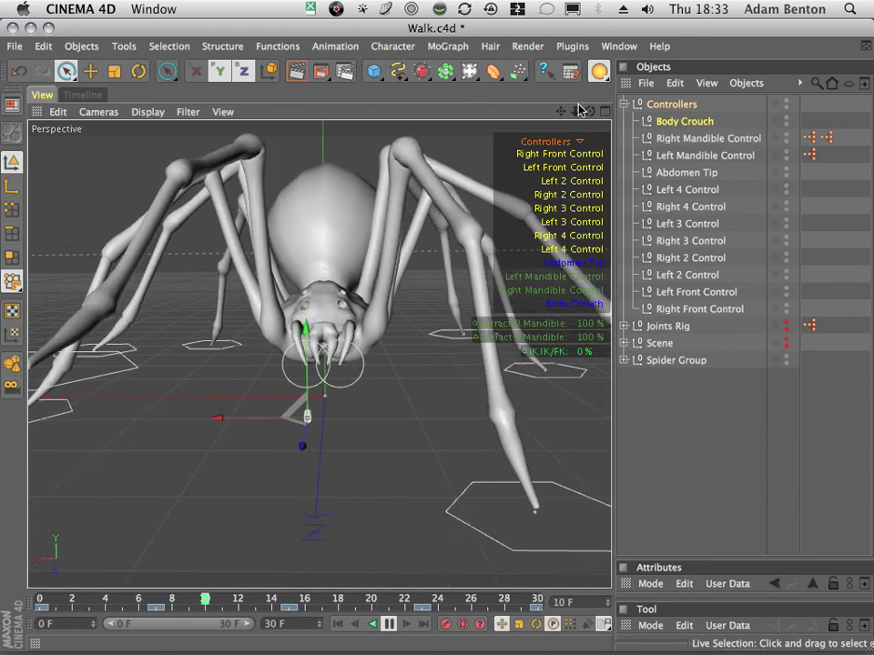
pyautogui.moveTo(598, 118); pyautogui.dragTo(873, 96)
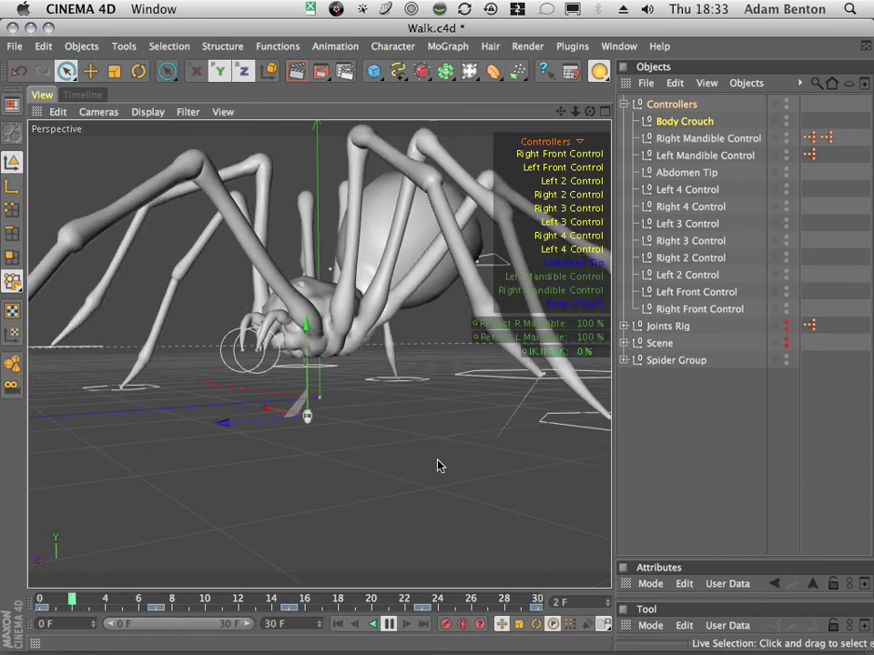
pyautogui.moveTo(585, 353); pyautogui.dragTo(638, 329)
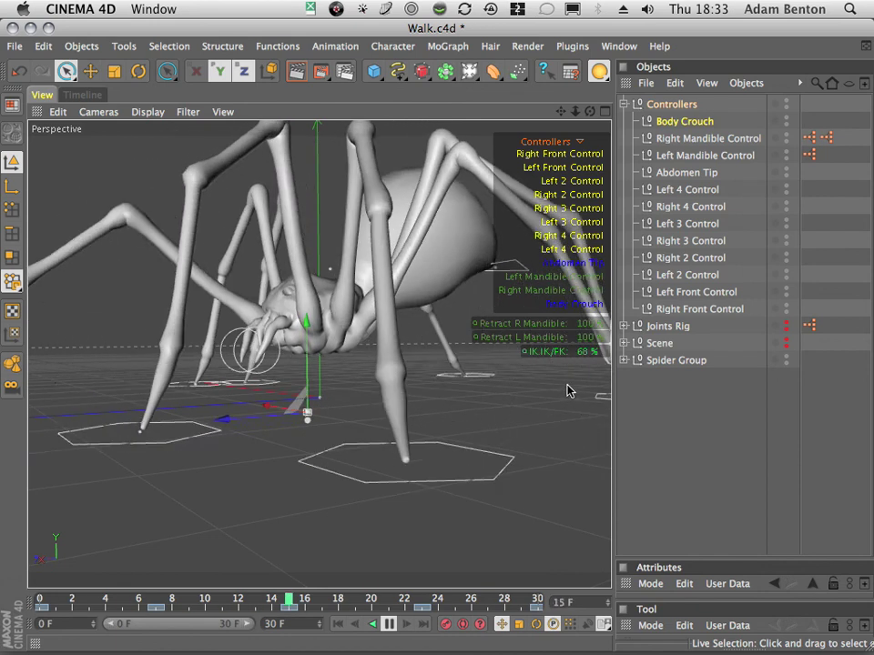
pyautogui.moveTo(592, 355); pyautogui.dragTo(575, 362)
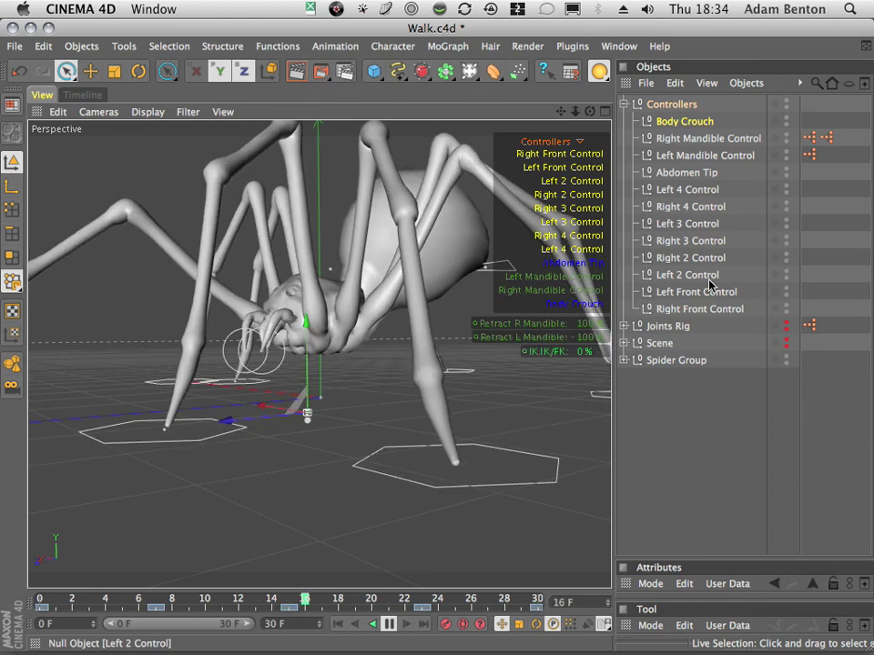
# Stop the playback, return the animation to frame 0 and save the scene.
pyautogui.click(388, 625)
pyautogui.moveTo(82, 599); pyautogui.dragTo(17, 597)
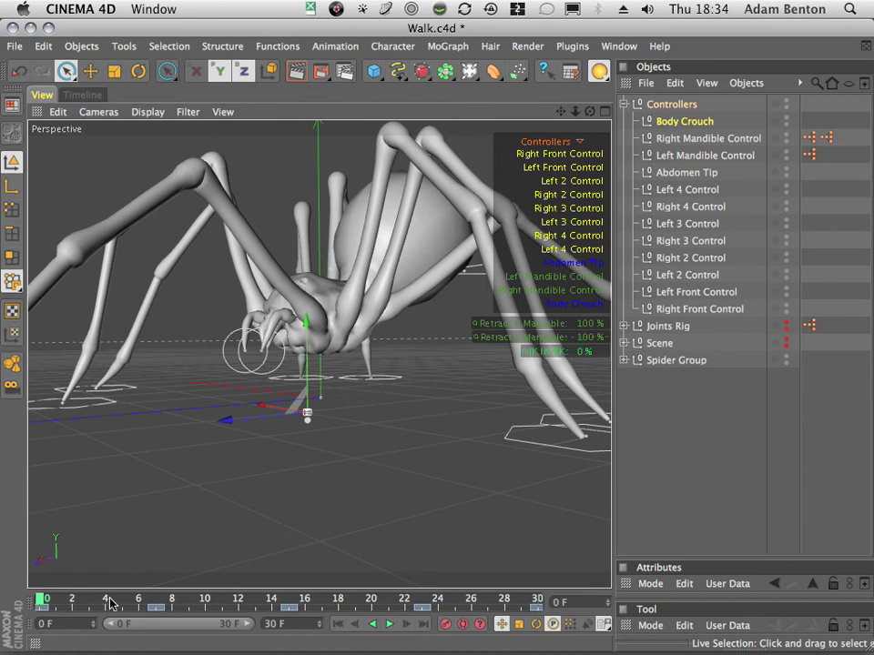
pyautogui.moveTo(64, 600); pyautogui.dragTo(41, 599)
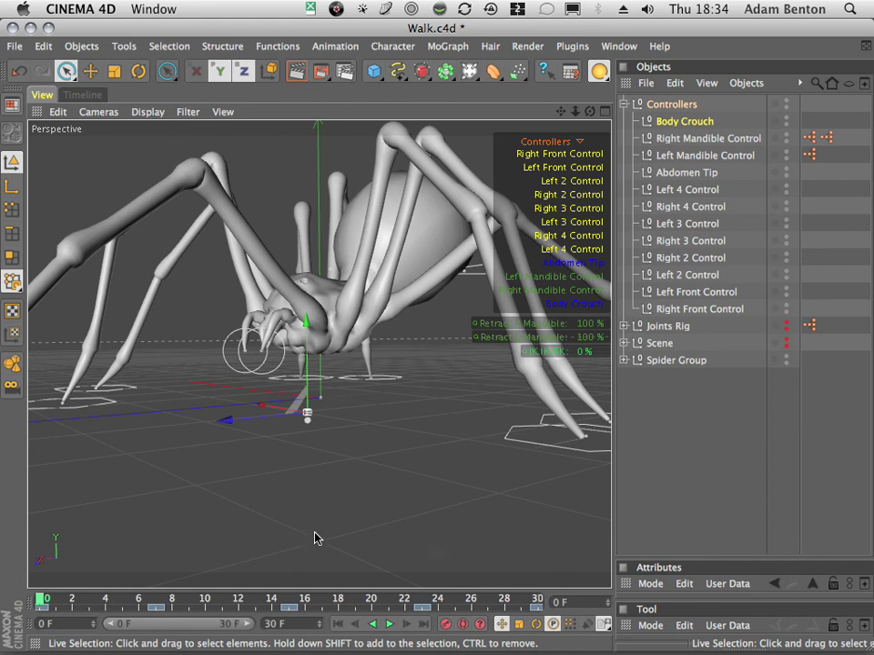
pyautogui.press('super+s')
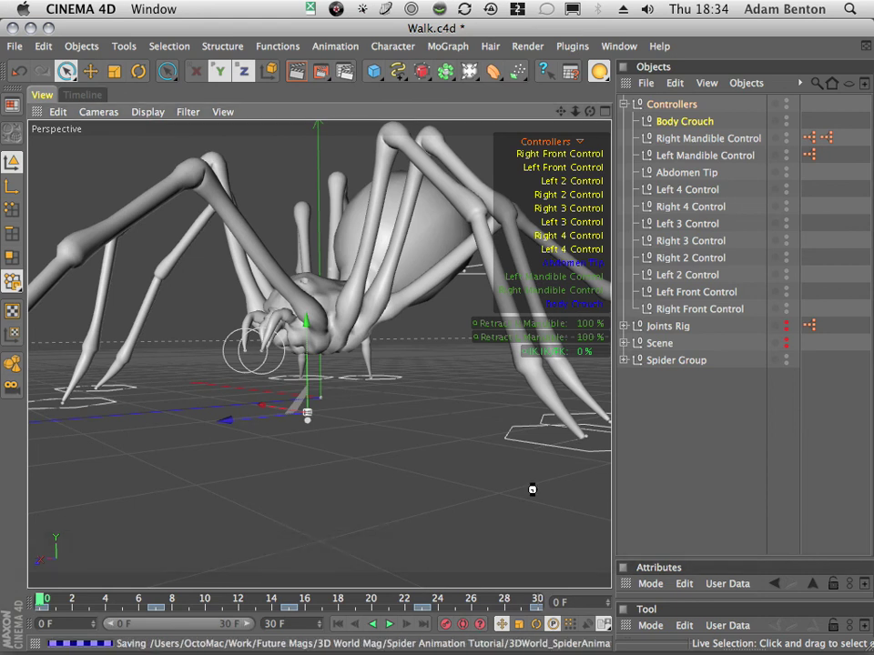
# Play the looping walk cycle and examine the leg and abdomen motion from a raised view behind the spider.
pyautogui.press('h')
pyautogui.press('3')
pyautogui.moveTo(328, 474); pyautogui.dragTo(361, 596)
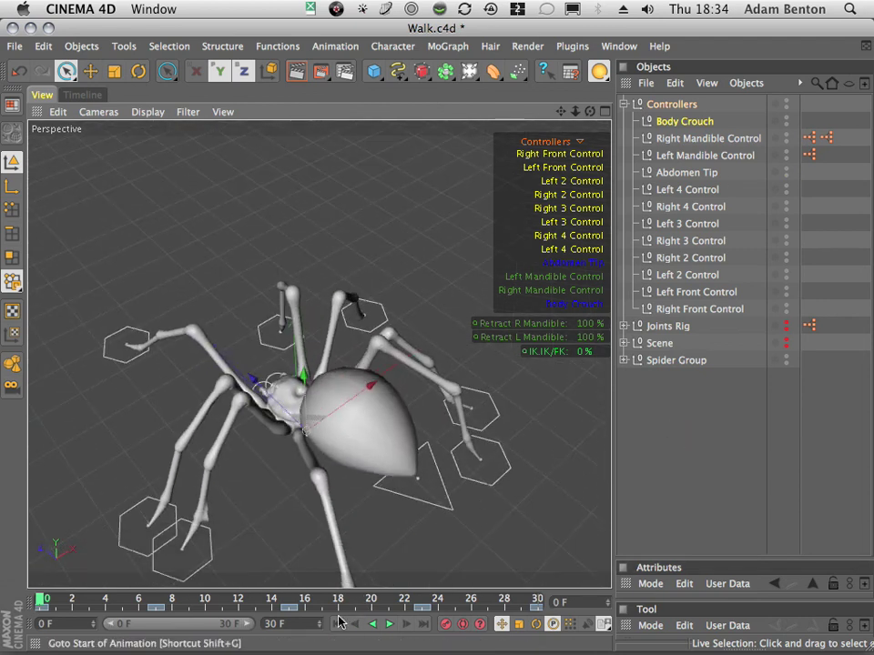
pyautogui.click(389, 624)
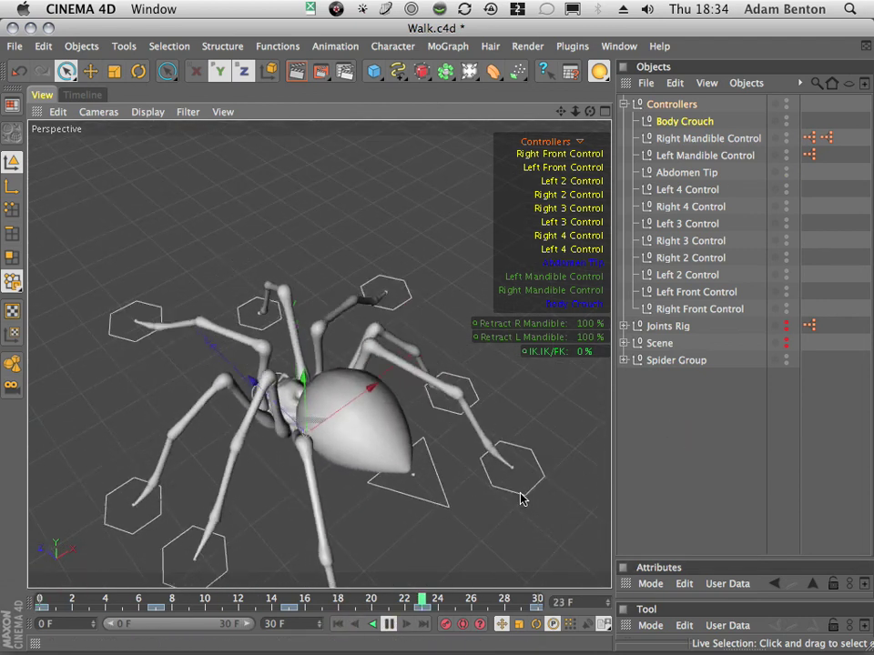
pyautogui.press('1')
pyautogui.moveTo(437, 522); pyautogui.dragTo(552, 435)
pyautogui.press('1')
pyautogui.moveTo(454, 438); pyautogui.dragTo(458, 471)
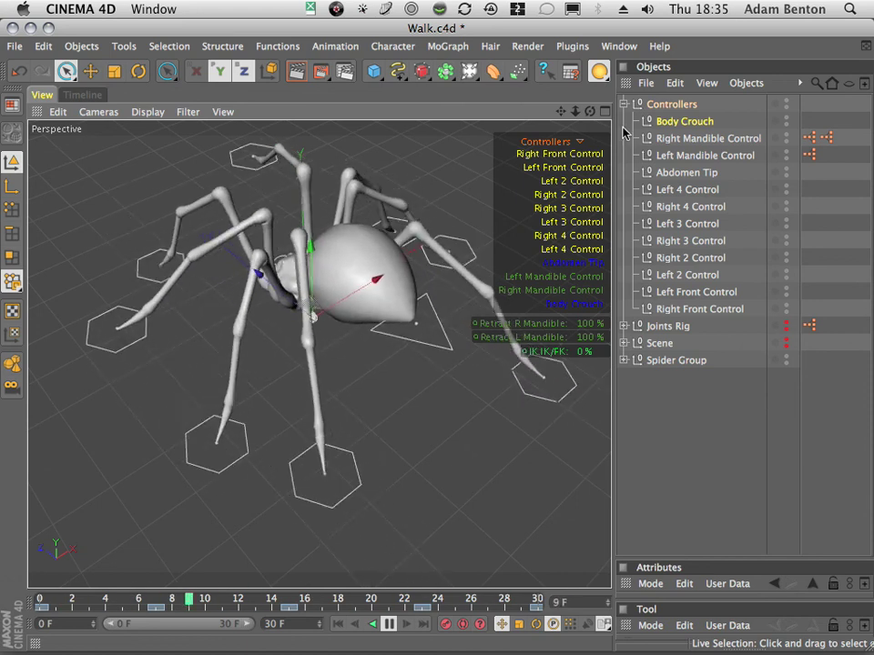
# Examine the playing walk cycle from low front, side and three-quarter angles to check the leg timing and body bounce.
pyautogui.moveTo(589, 111); pyautogui.dragTo(400, 440)
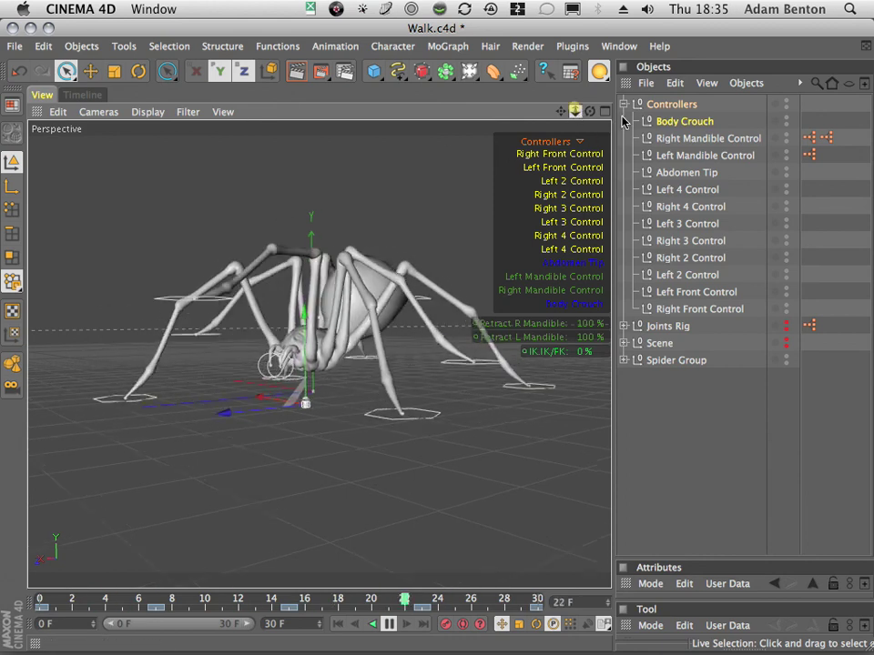
pyautogui.moveTo(575, 111); pyautogui.dragTo(175, 156)
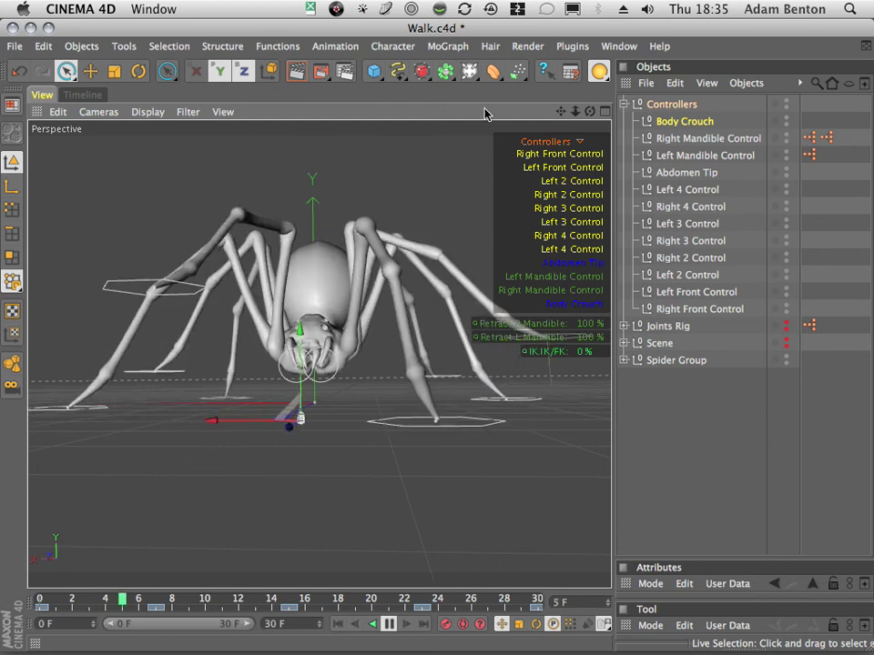
pyautogui.moveTo(386, 451); pyautogui.dragTo(178, 171)
pyautogui.keyDown('alt'); pyautogui.moveTo(429, 427); pyautogui.dragTo(243, 347); pyautogui.keyUp('alt')
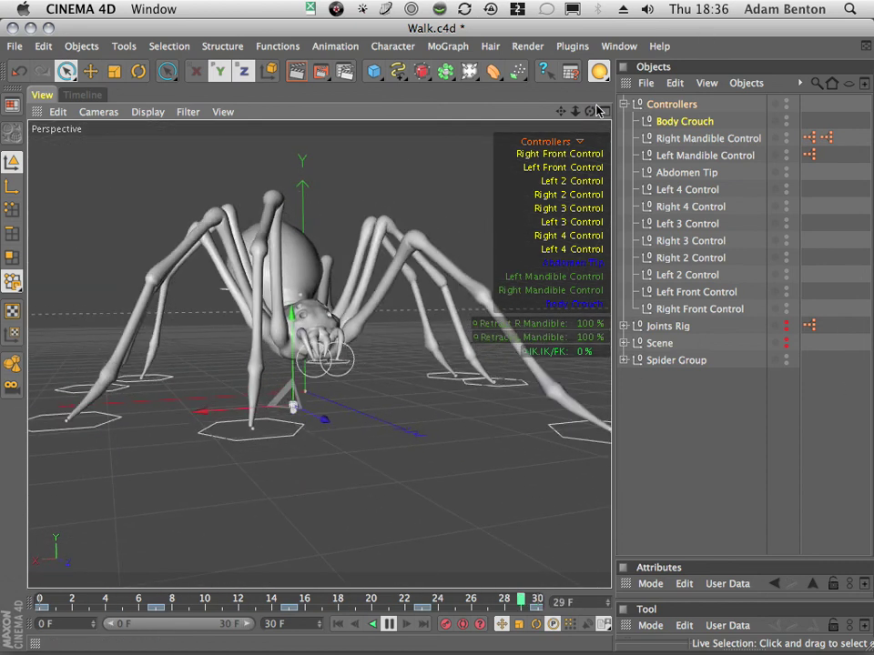
pyautogui.moveTo(590, 111); pyautogui.dragTo(697, 166)
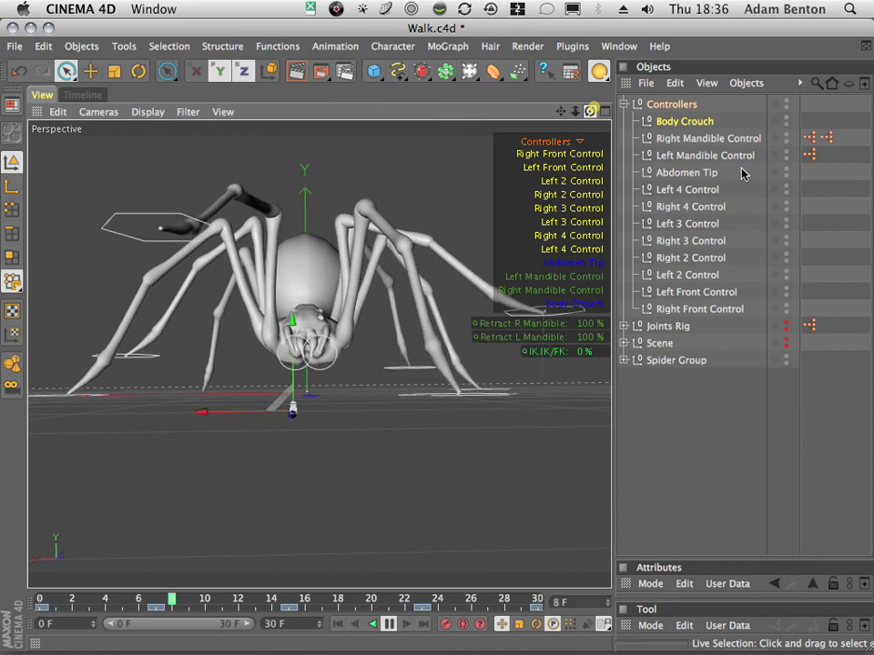
pyautogui.moveTo(742, 168); pyautogui.dragTo(375, 279)
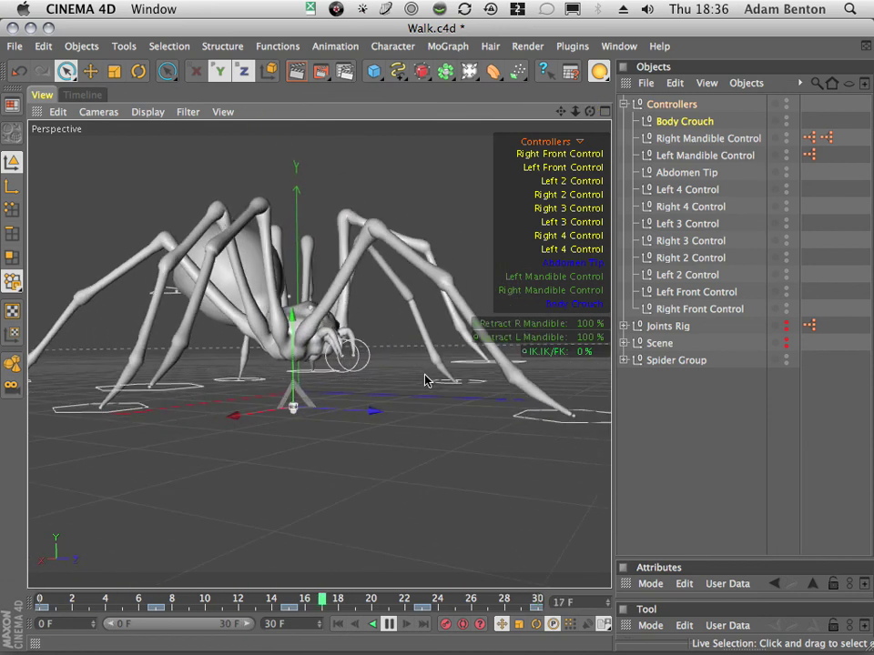
pyautogui.moveTo(425, 380); pyautogui.dragTo(417, 263)
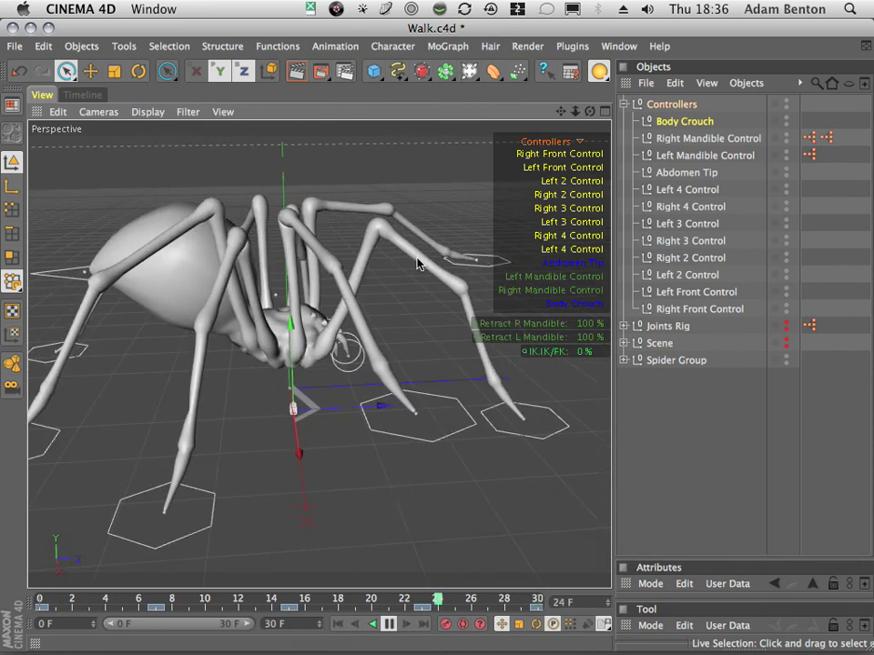
pyautogui.moveTo(564, 108); pyautogui.dragTo(392, 175)
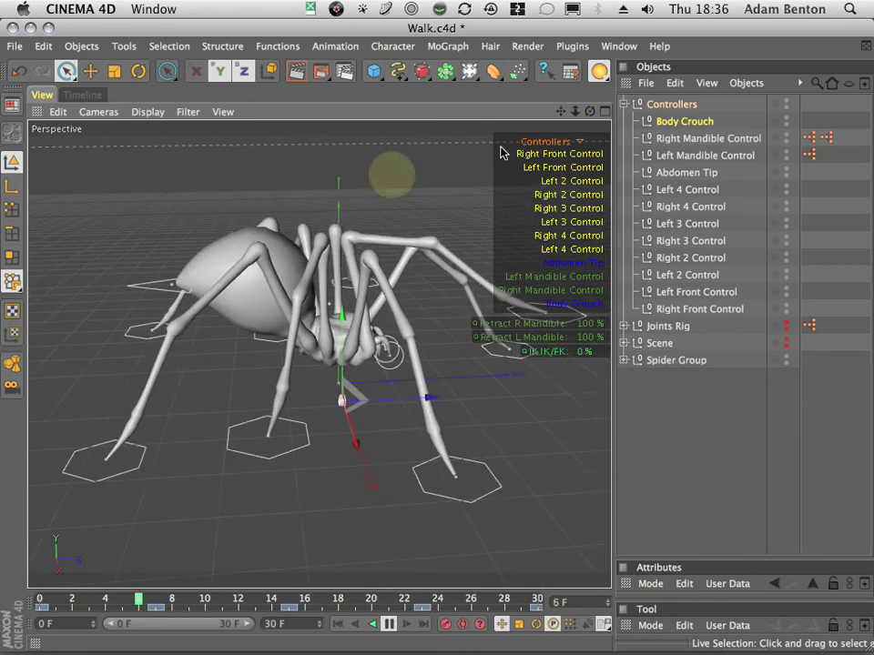
pyautogui.moveTo(591, 111); pyautogui.dragTo(437, 153)
pyautogui.moveTo(594, 113); pyautogui.dragTo(873, 177)
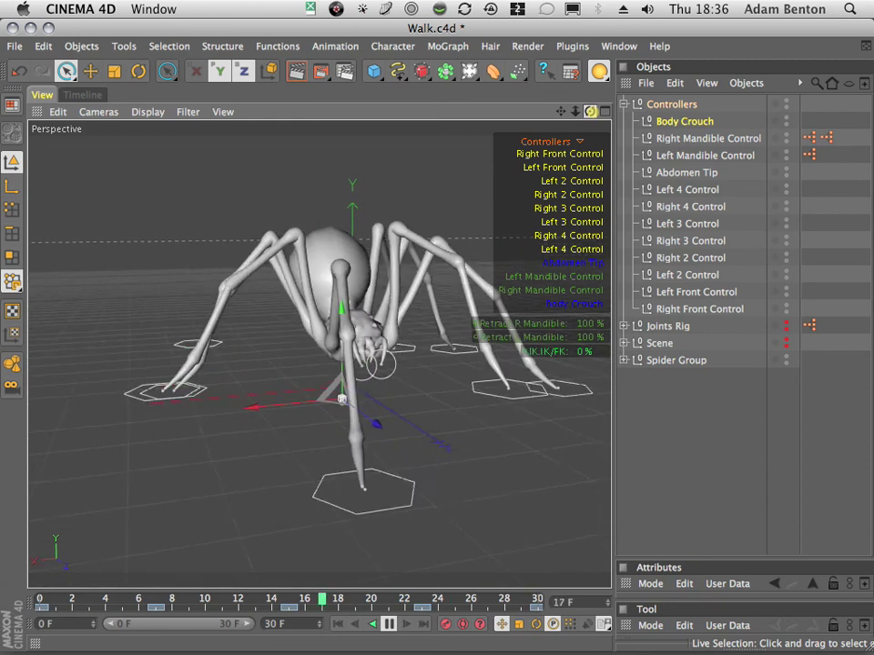
pyautogui.moveTo(590, 111); pyautogui.dragTo(328, 164)
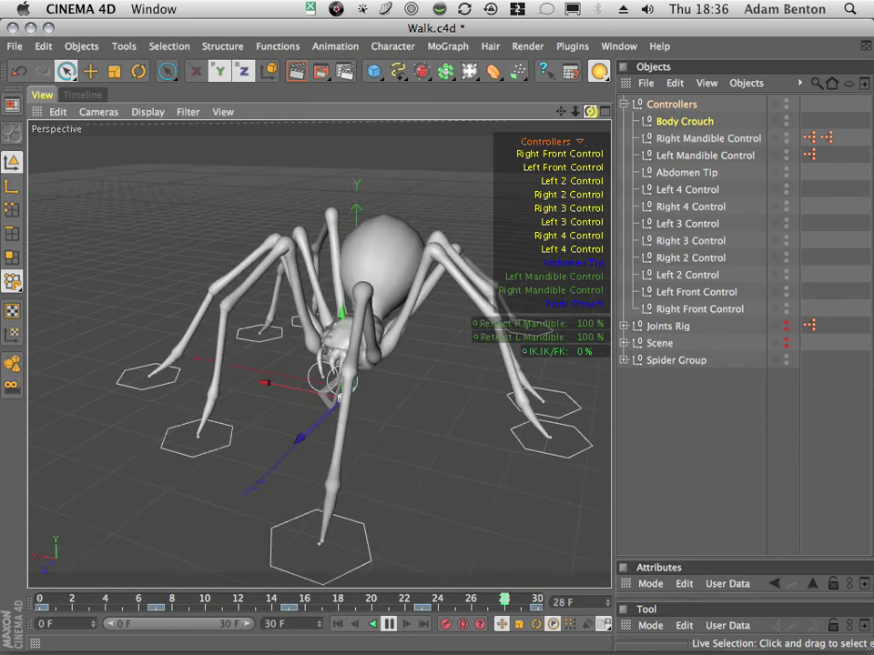